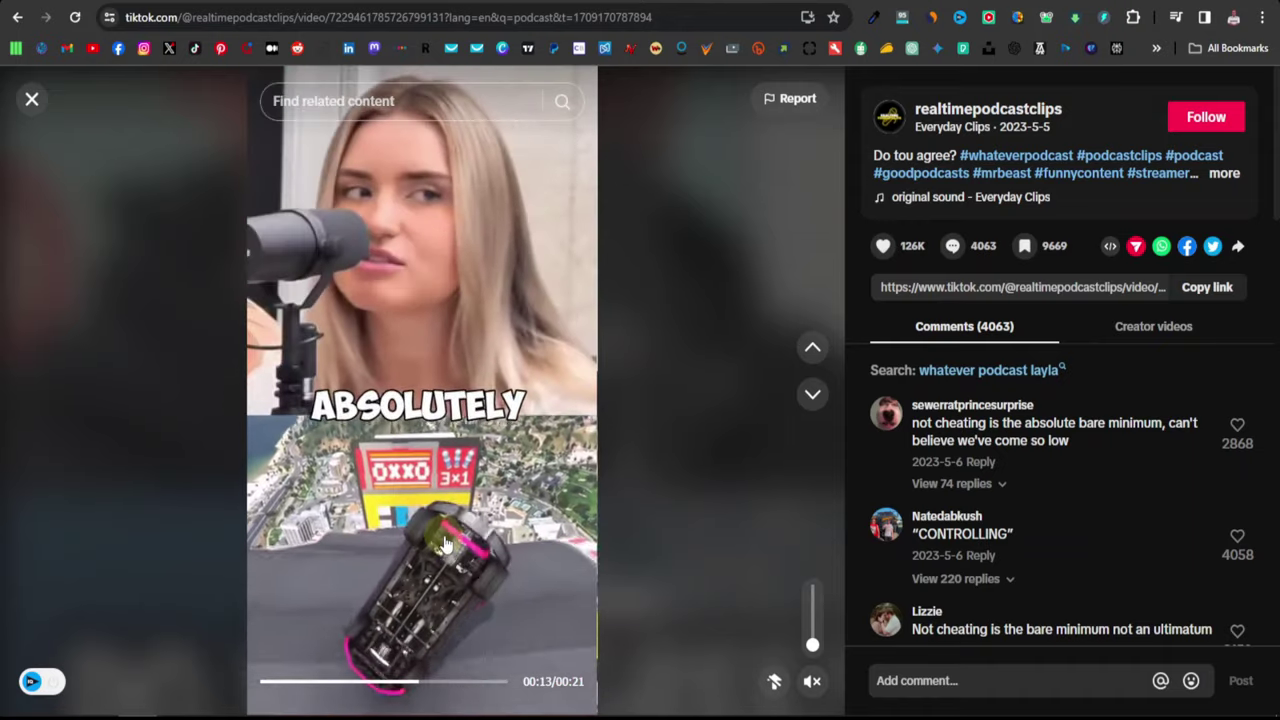
Look through the split-screen podcast clips on TikTok, comparing the talking footage with the secondary footage beneath it
scroll(440, 290, down, 1)
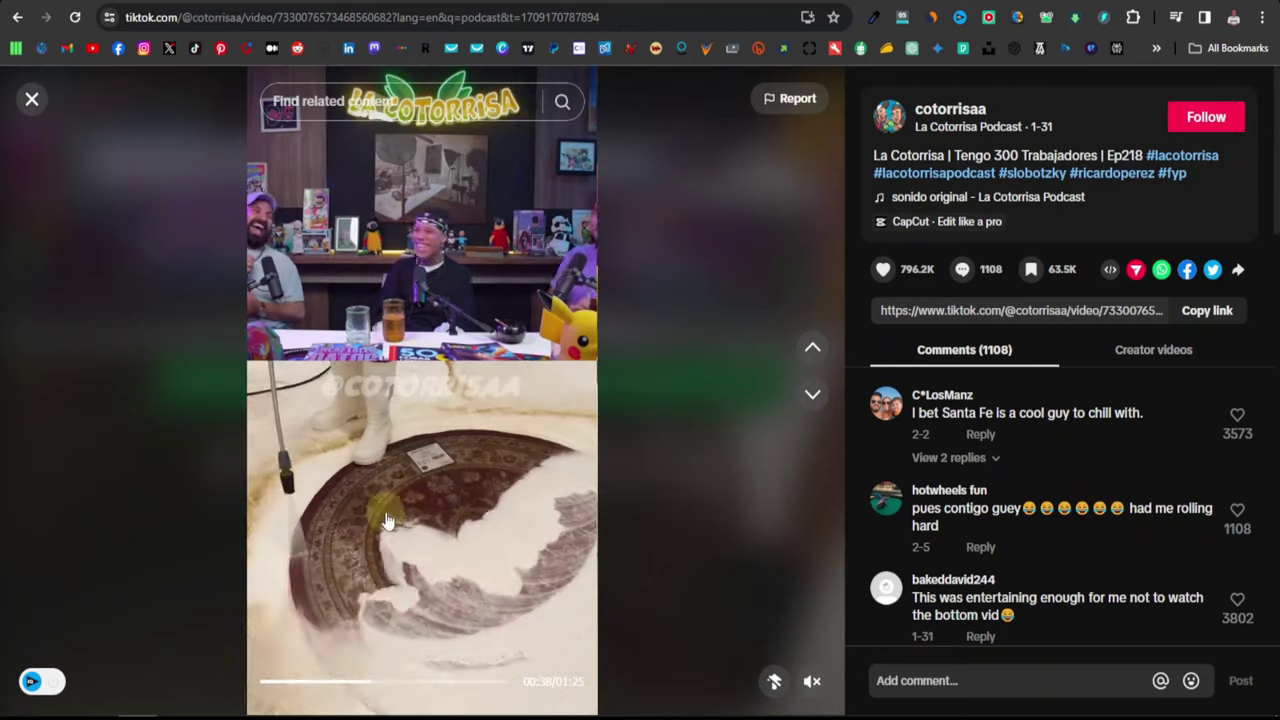
scroll(396, 600, down, 1)
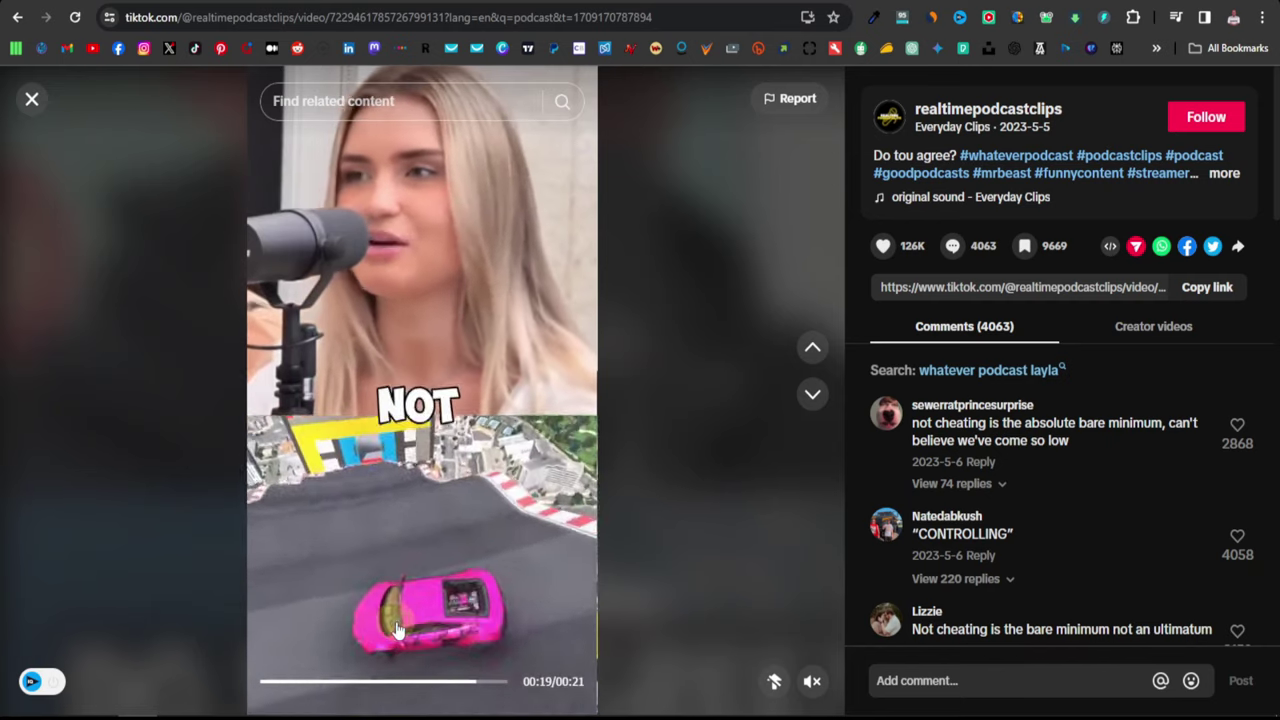
scroll(515, 592, down, 1)
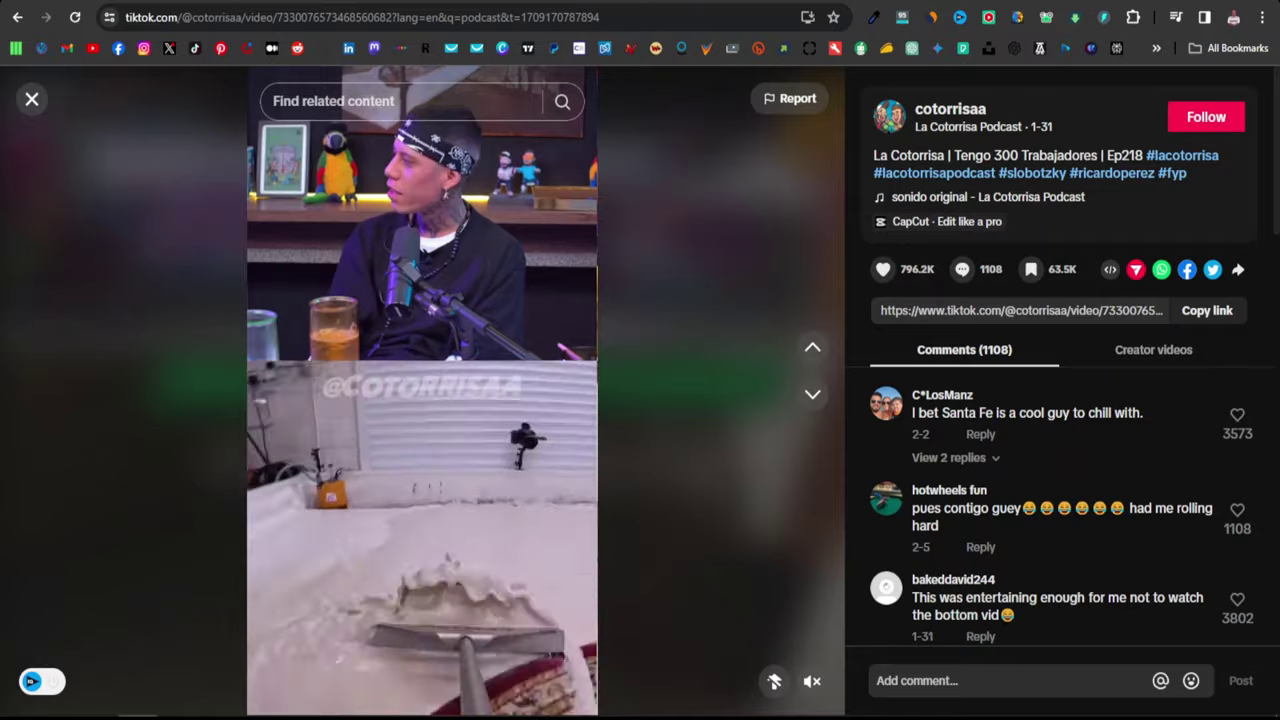
scroll(528, 300, down, 1)
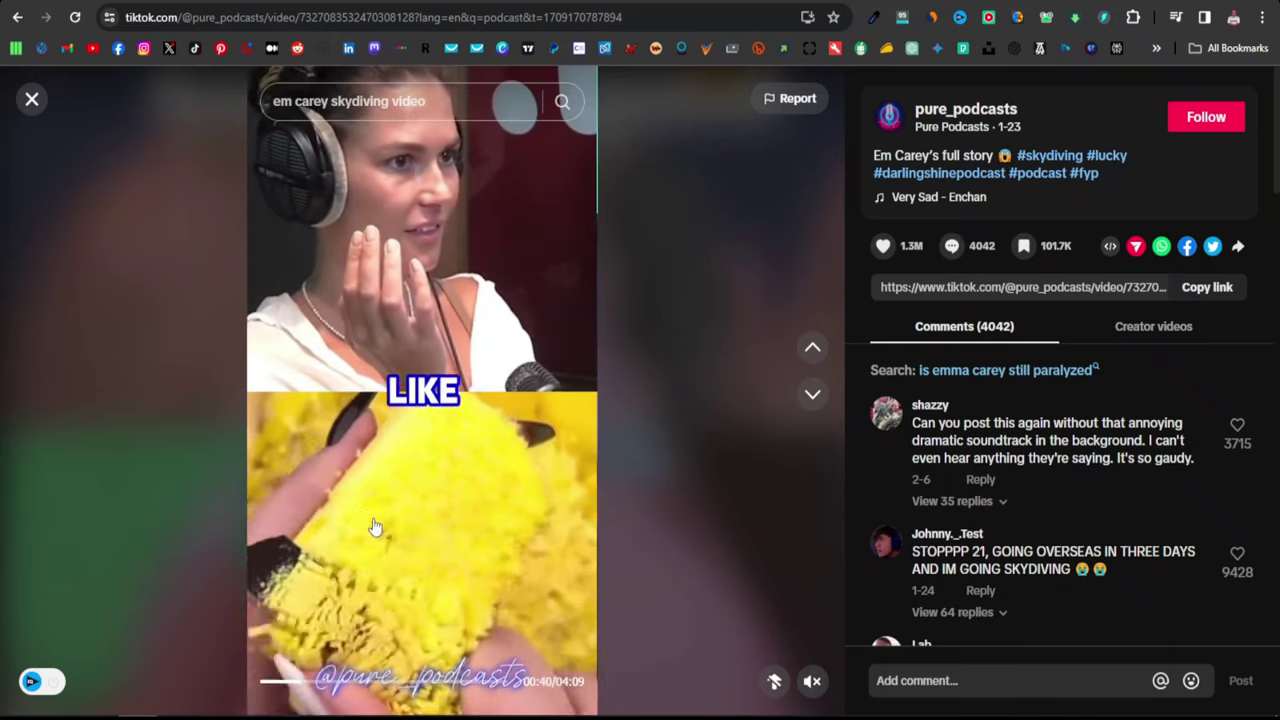
scroll(373, 527, down, 1)
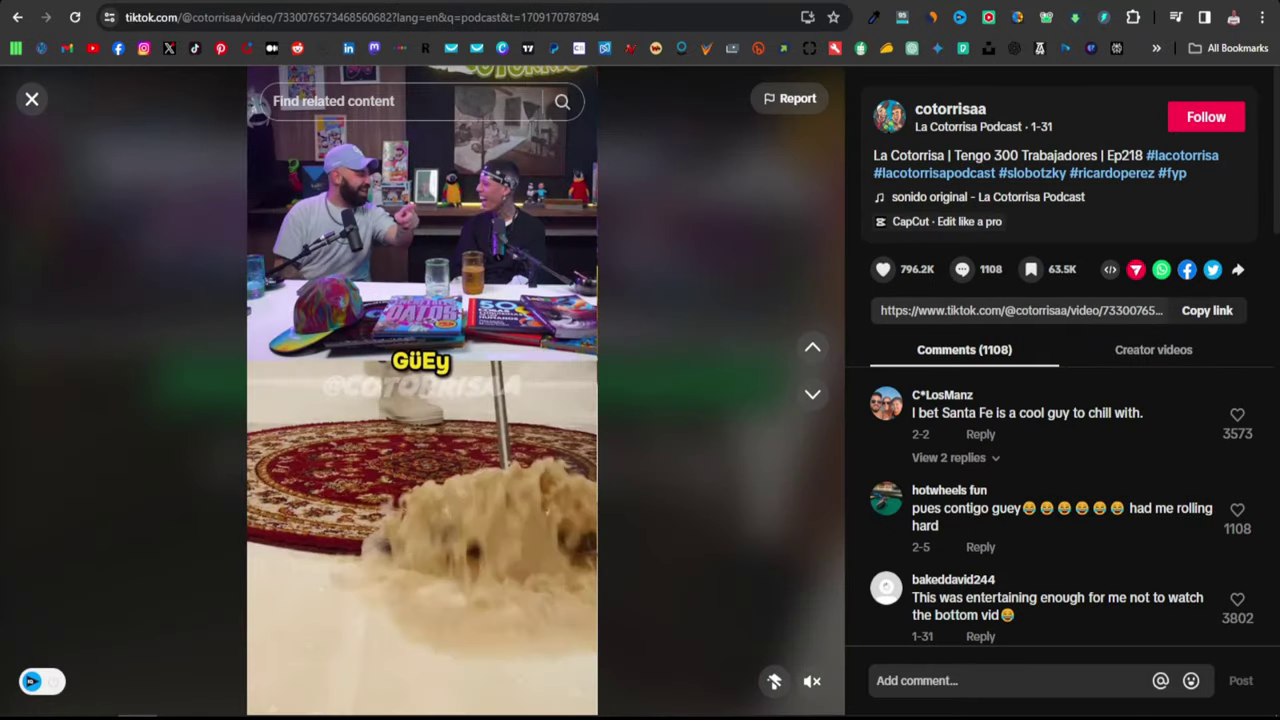
scroll(408, 553, down, 1)
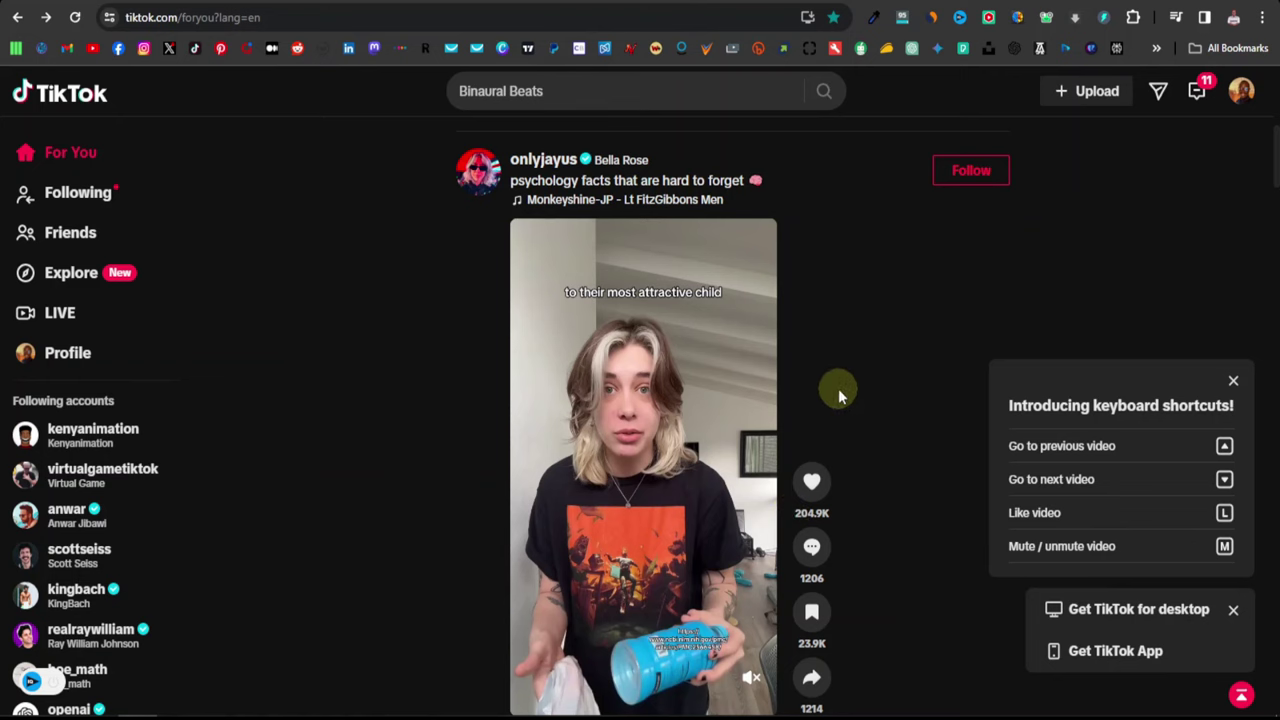
Search TikTok for "motivation"
click(526, 91)
key(ctrl+a)
text(m)
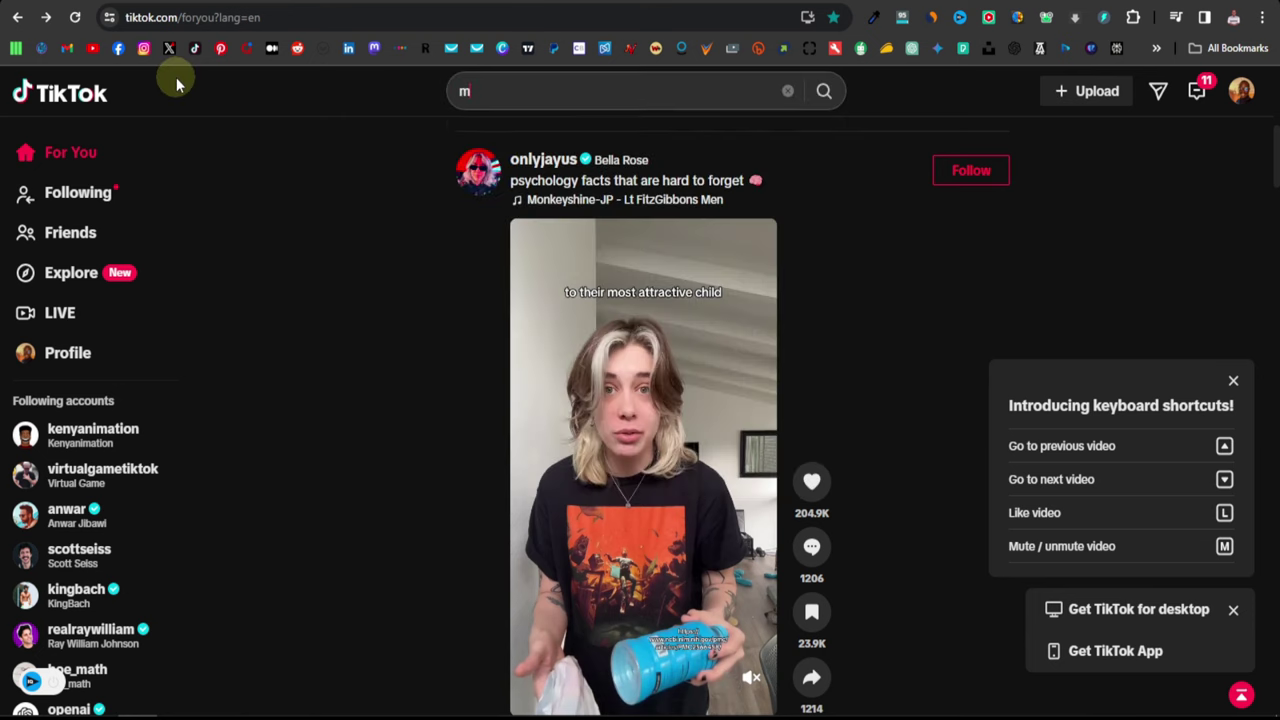
text(otivation)
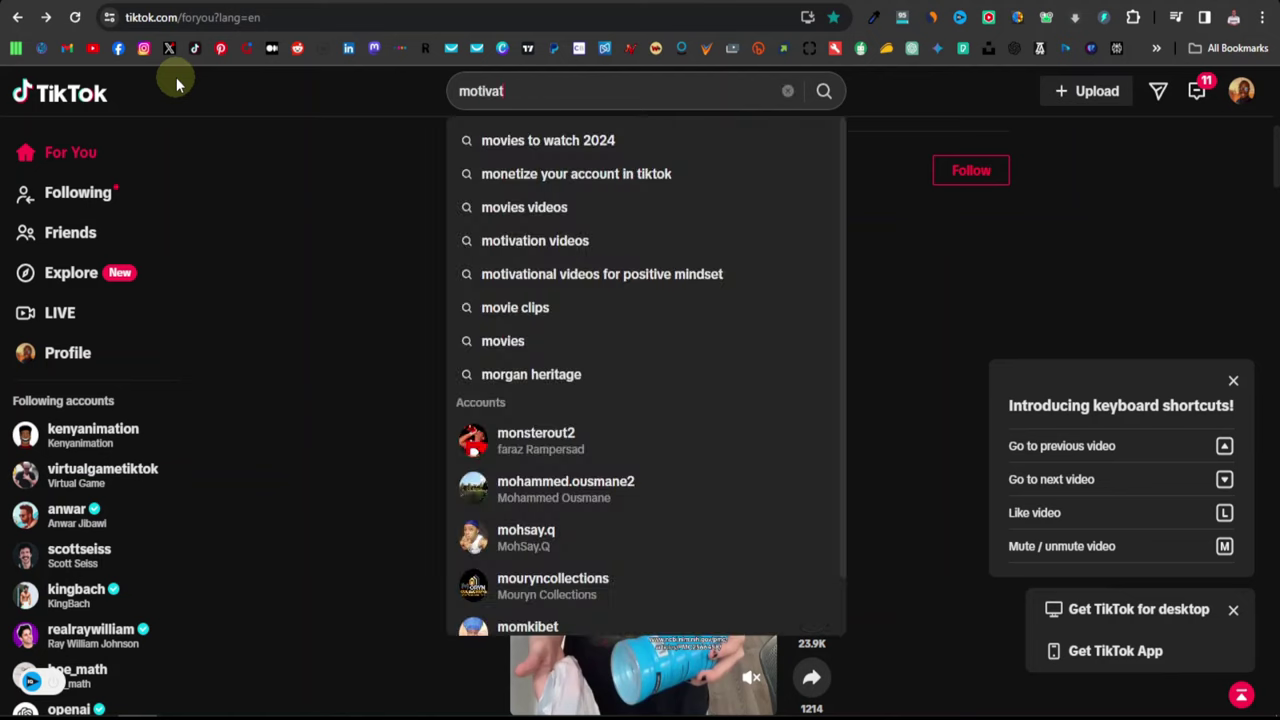
key(Return)
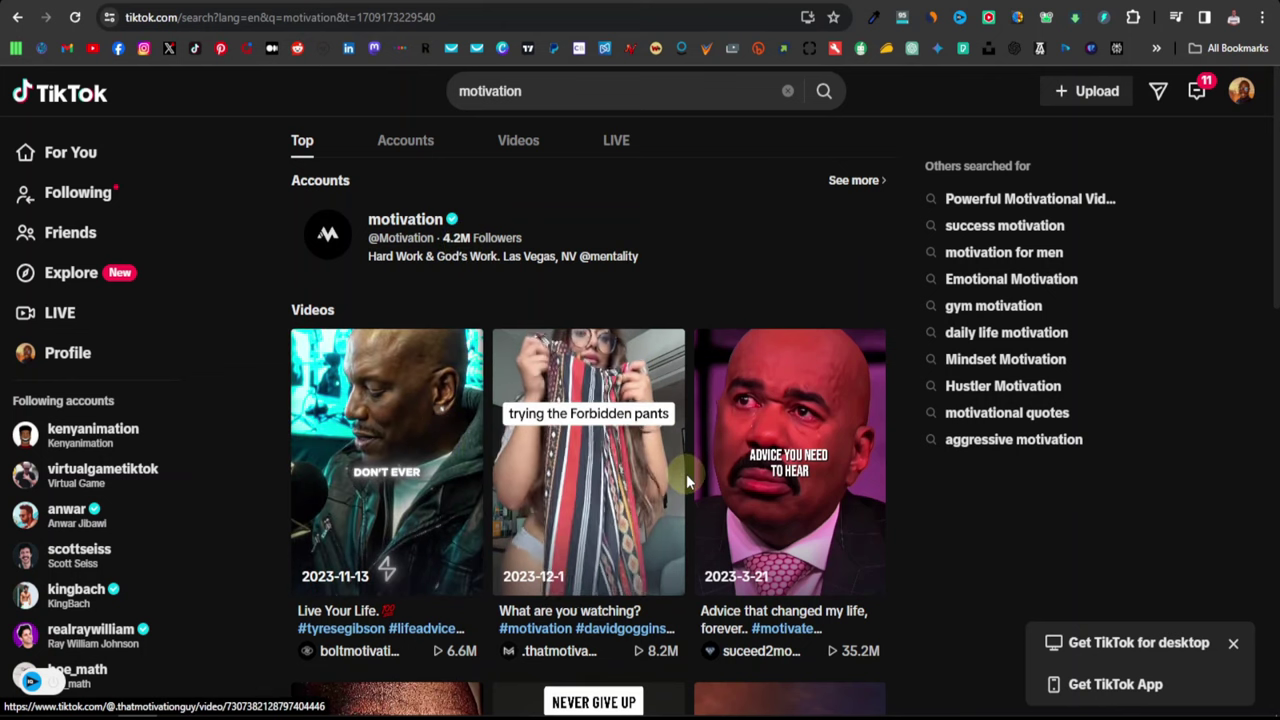
Browse the motivation video results, preview the inspiredgrowth0 clip "Best video to motivate you!", and return to the results
scroll(680, 455, down, 1)
scroll(687, 478, down, 1)
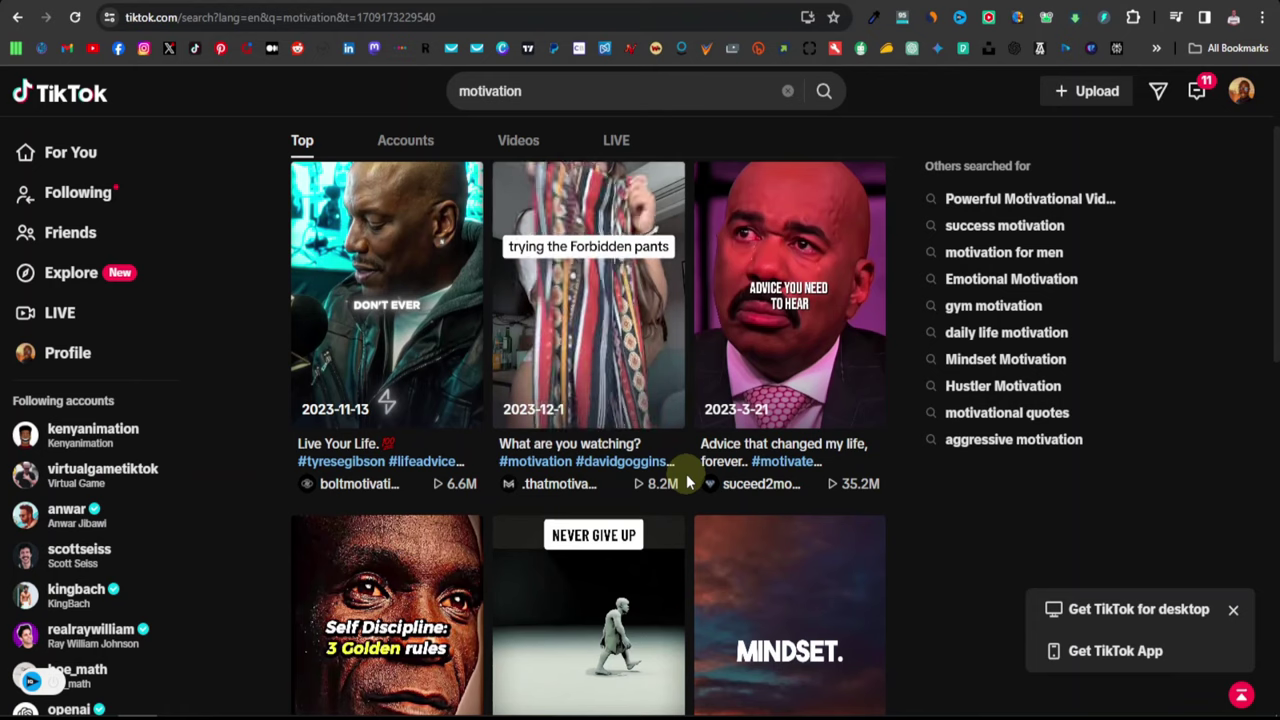
scroll(690, 472, down, 1)
scroll(691, 470, down, 8)
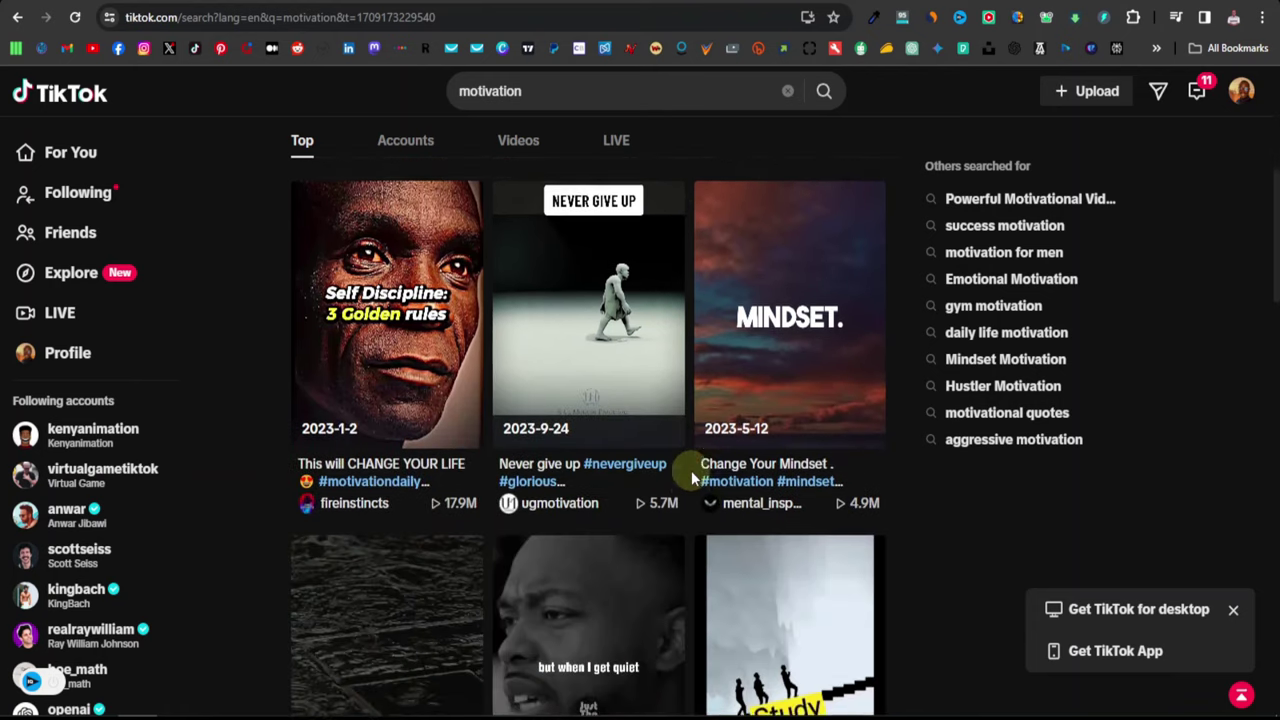
scroll(691, 470, down, 13)
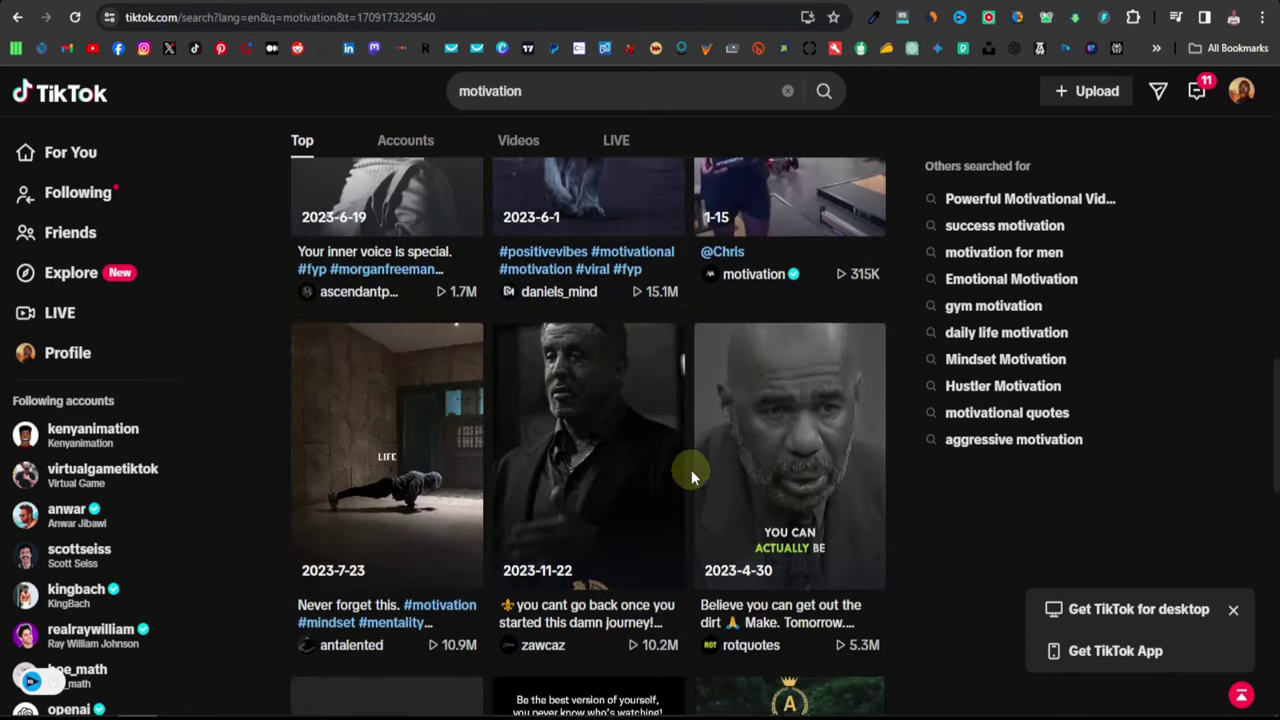
scroll(691, 470, down, 4)
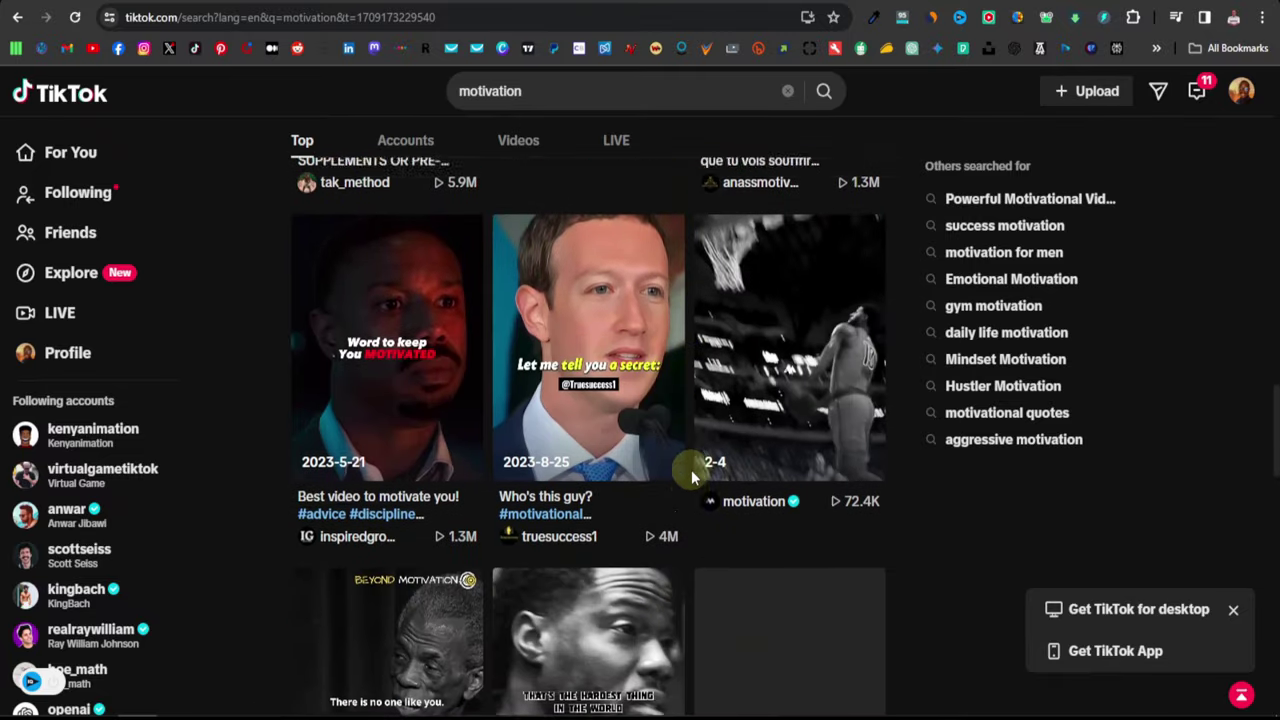
scroll(691, 470, up, 2)
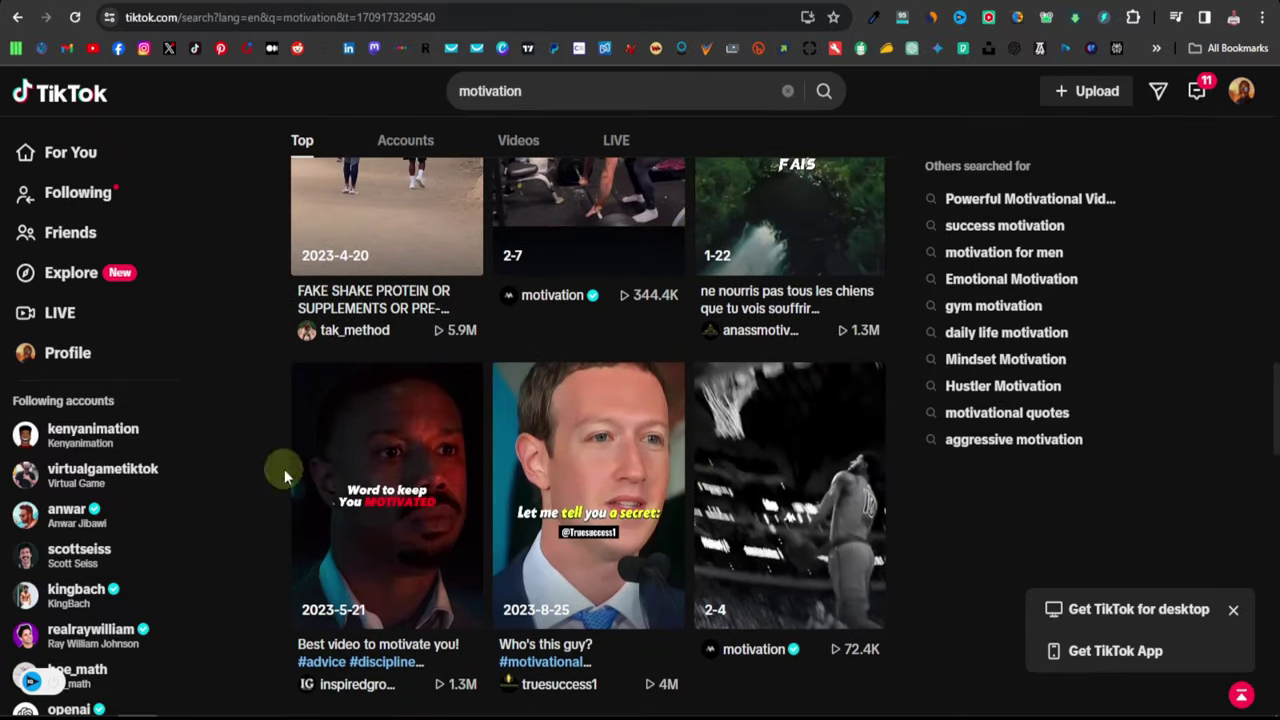
click(417, 470)
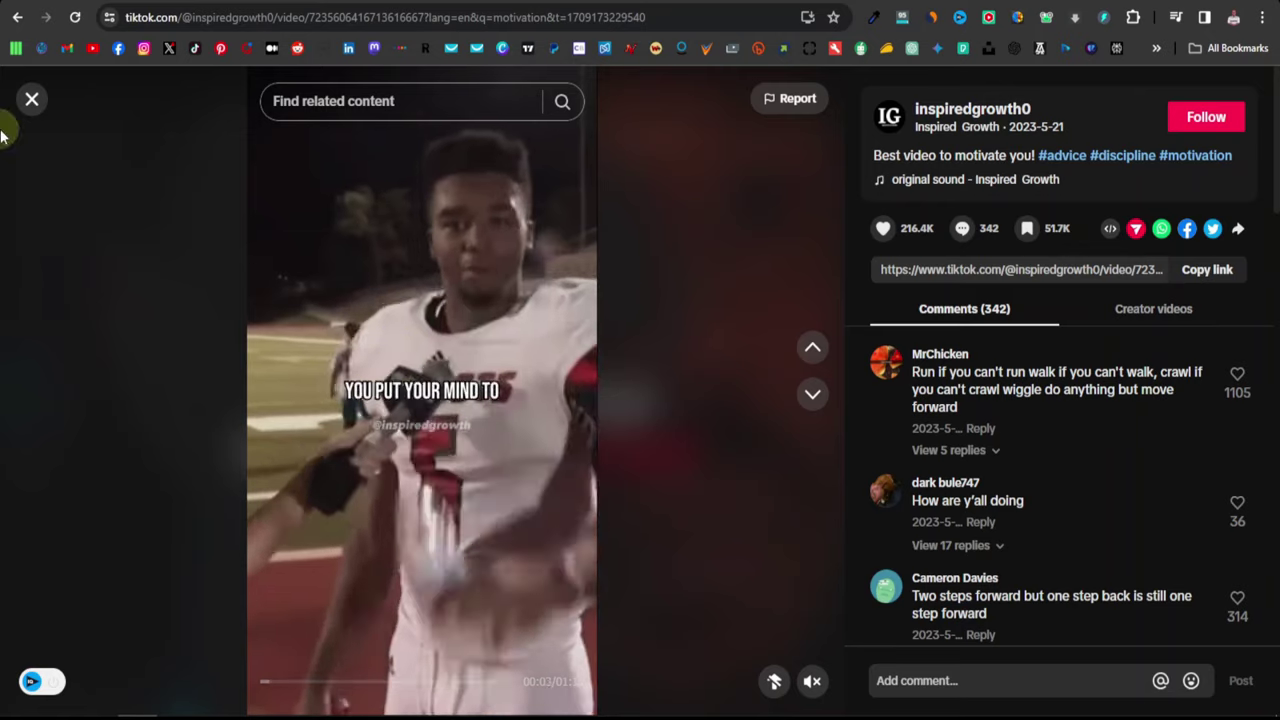
click(32, 101)
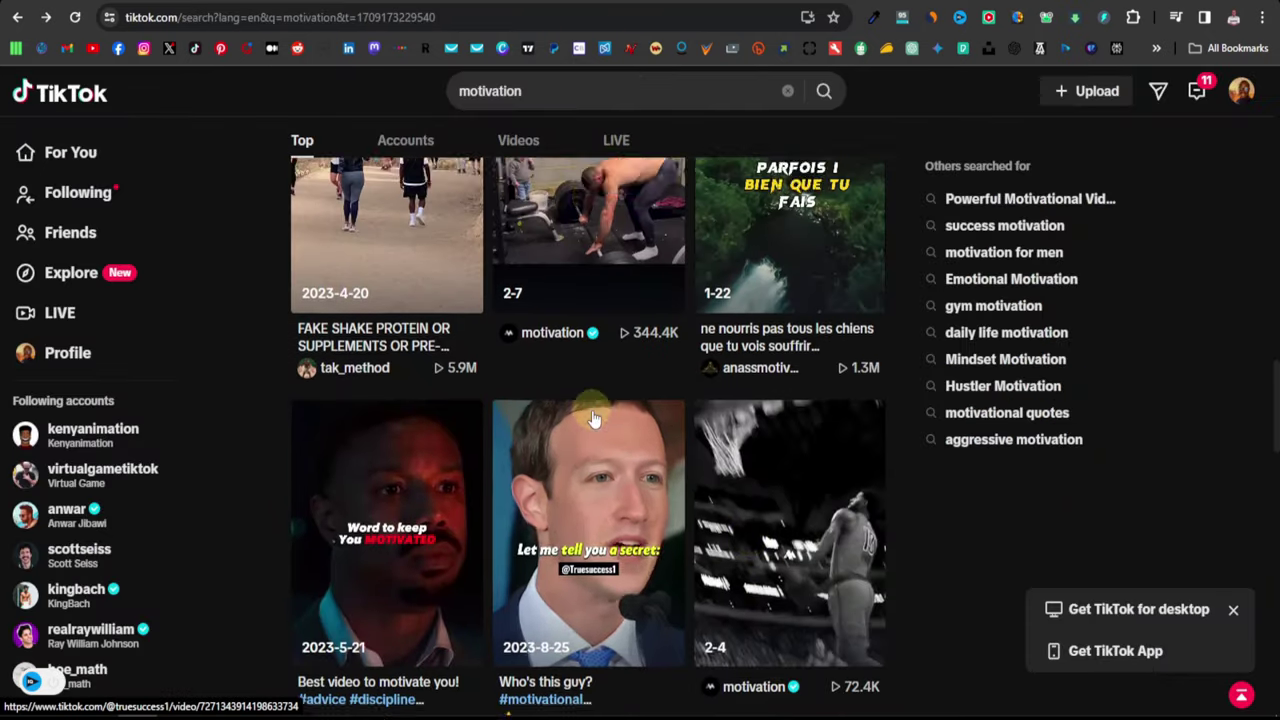
Find and open the m_otivational.mindset video dated 2023-9-18 among the motivation results and copy its link
scroll(593, 420, up, 3)
scroll(593, 420, up, 2)
scroll(593, 420, down, 12)
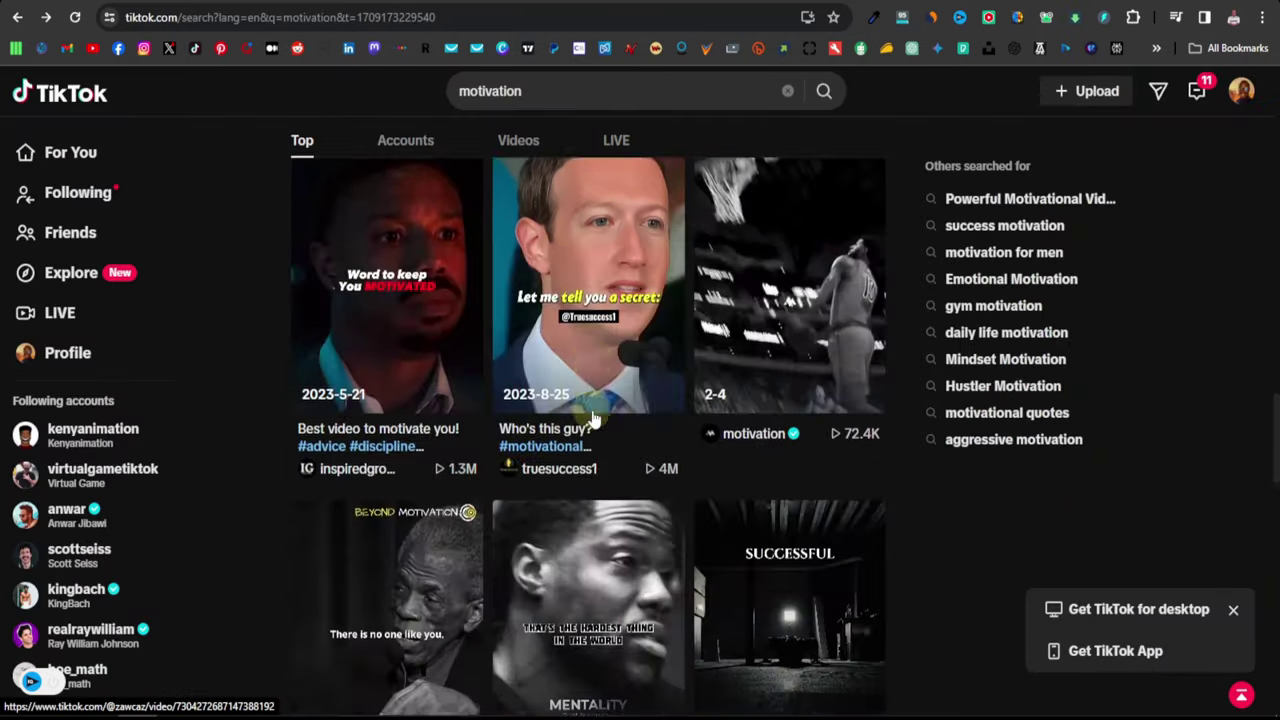
scroll(593, 420, down, 1)
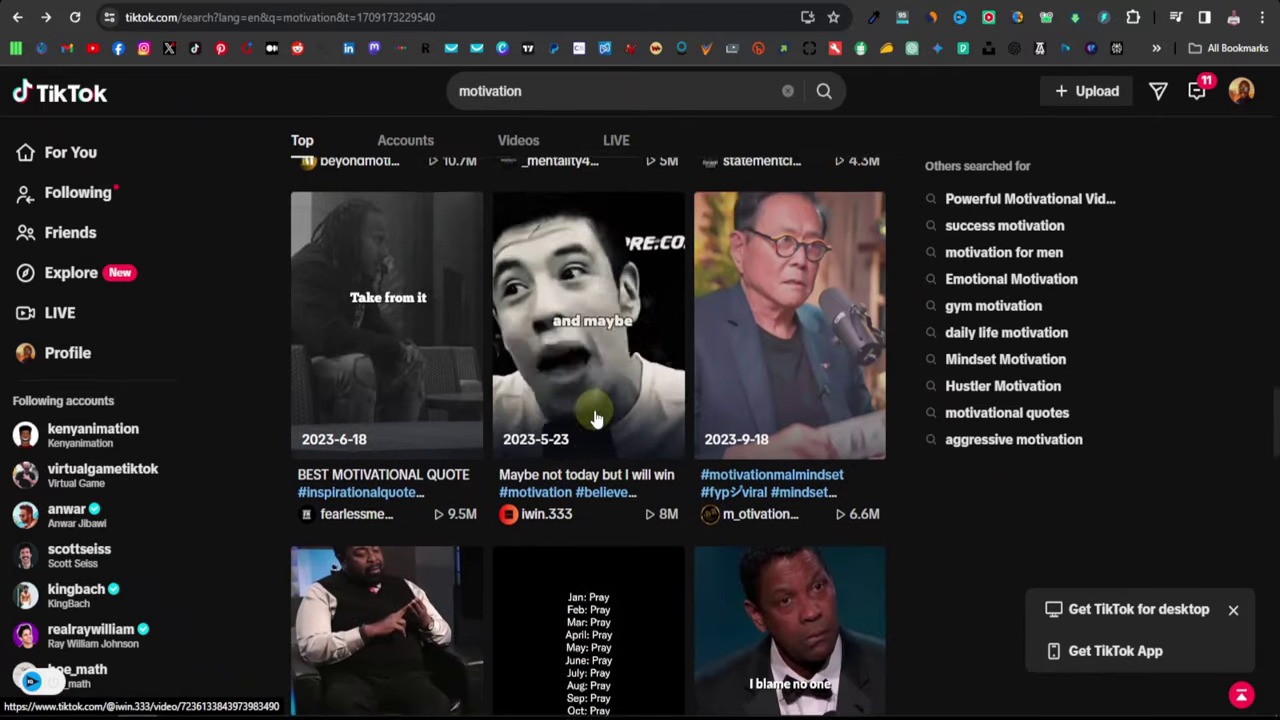
scroll(593, 420, up, 1)
scroll(620, 410, down, 2)
scroll(638, 403, down, 5)
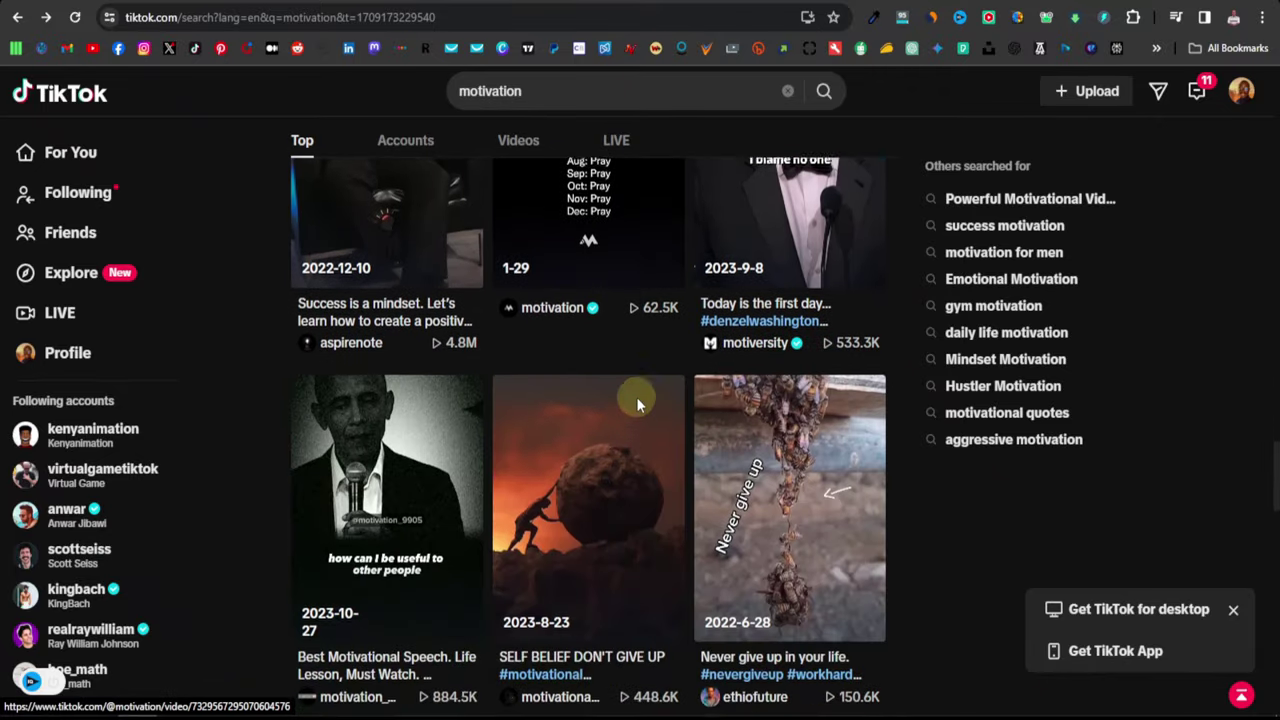
scroll(638, 403, down, 10)
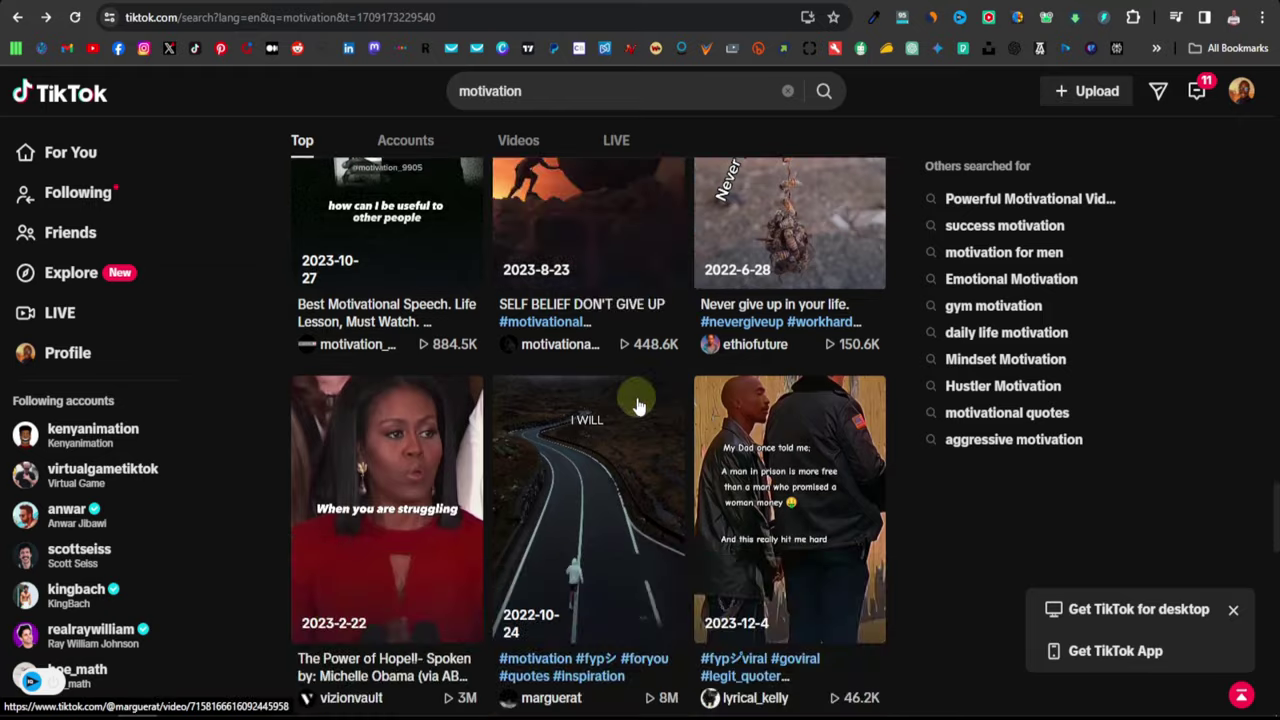
click(789, 420)
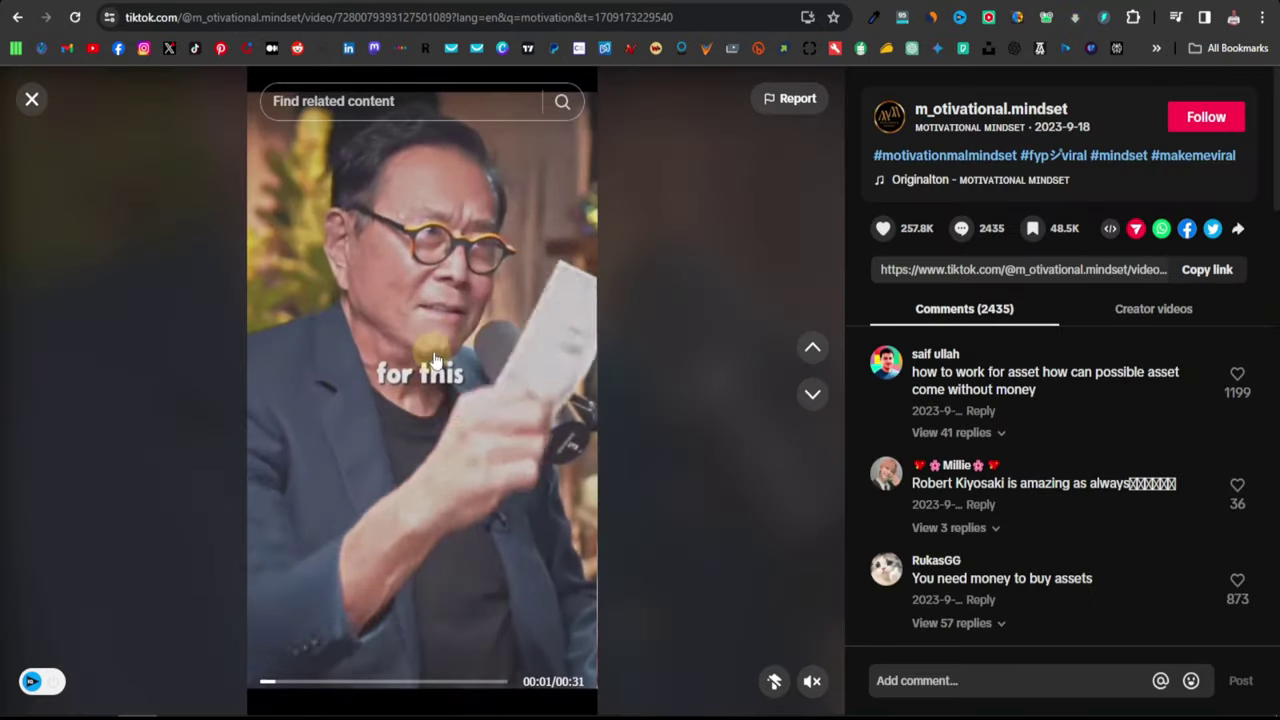
right_click(412, 308)
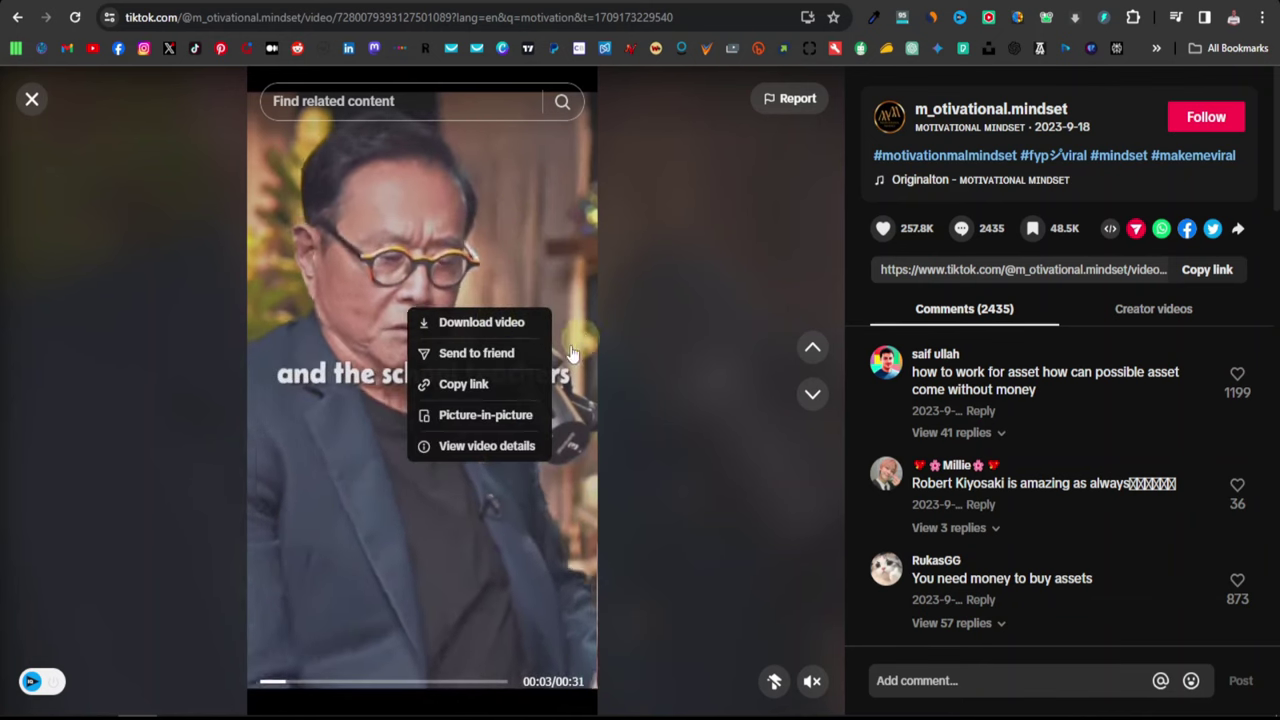
click(484, 386)
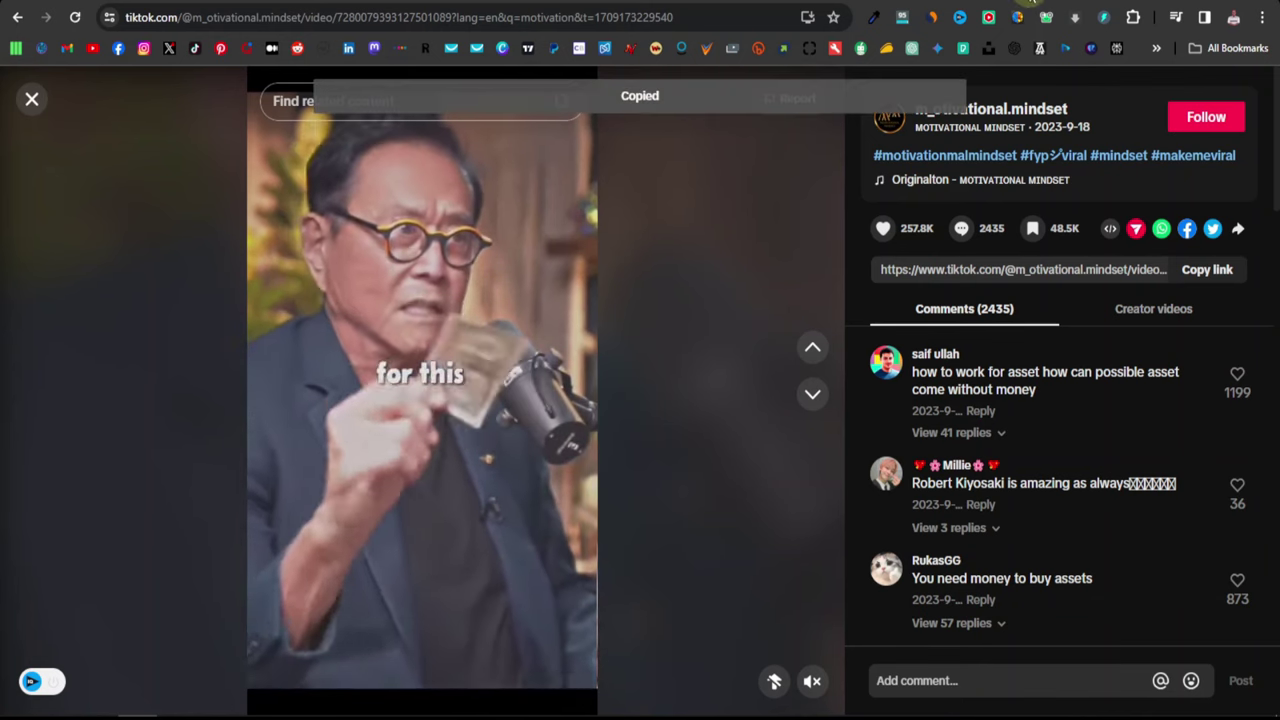
Open ssstik.io in a new tab and download the video from the copied link using the Without watermark HD option
key(ctrl+t)
text(ss)
click(288, 262)
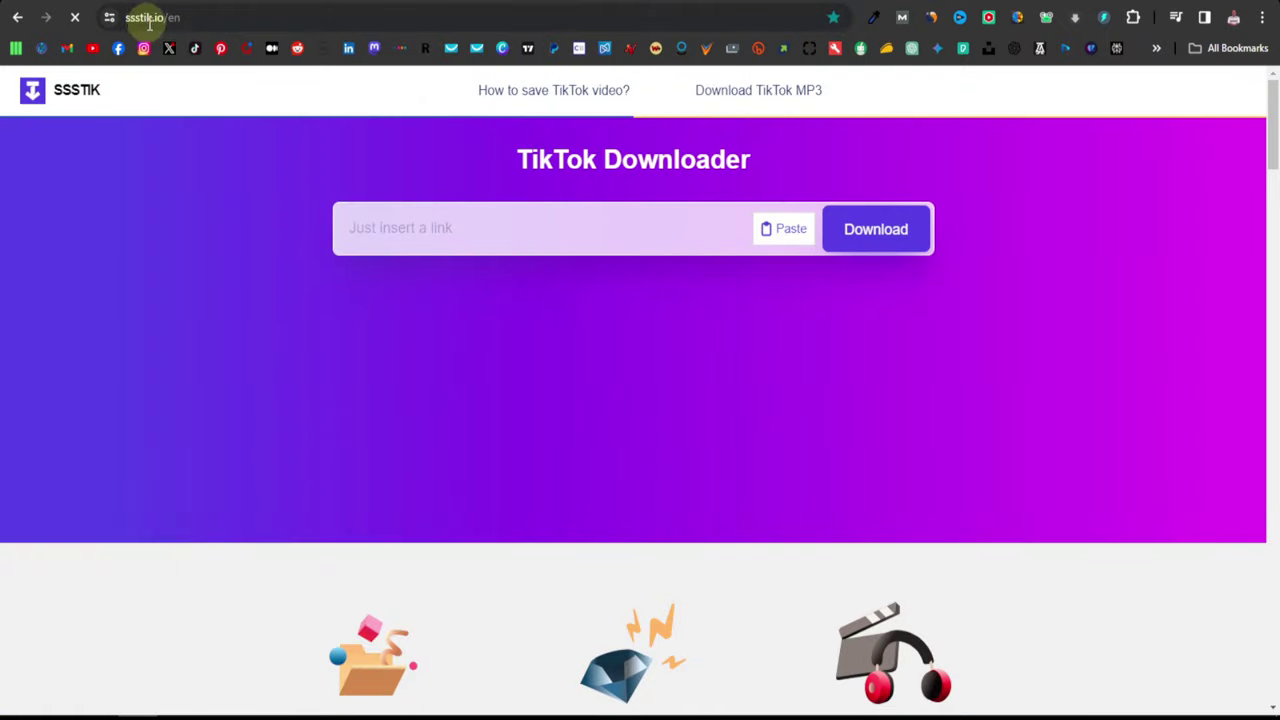
right_click(405, 233)
click(460, 394)
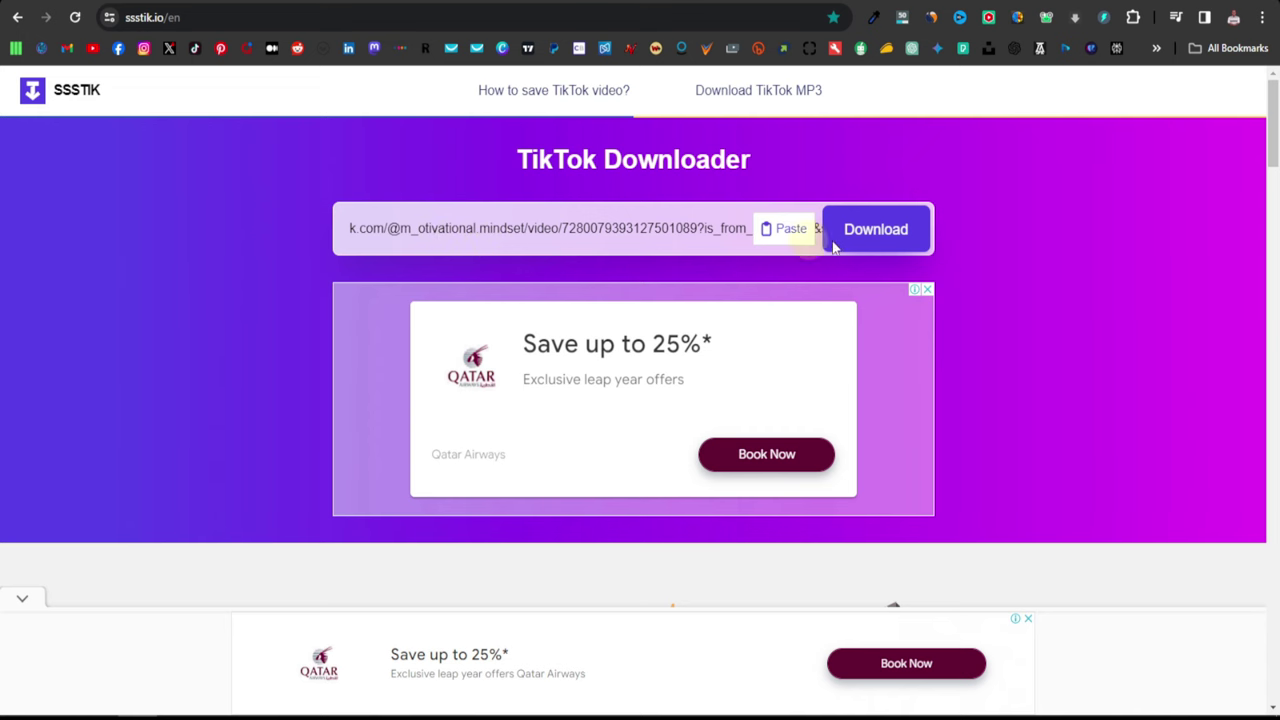
click(870, 230)
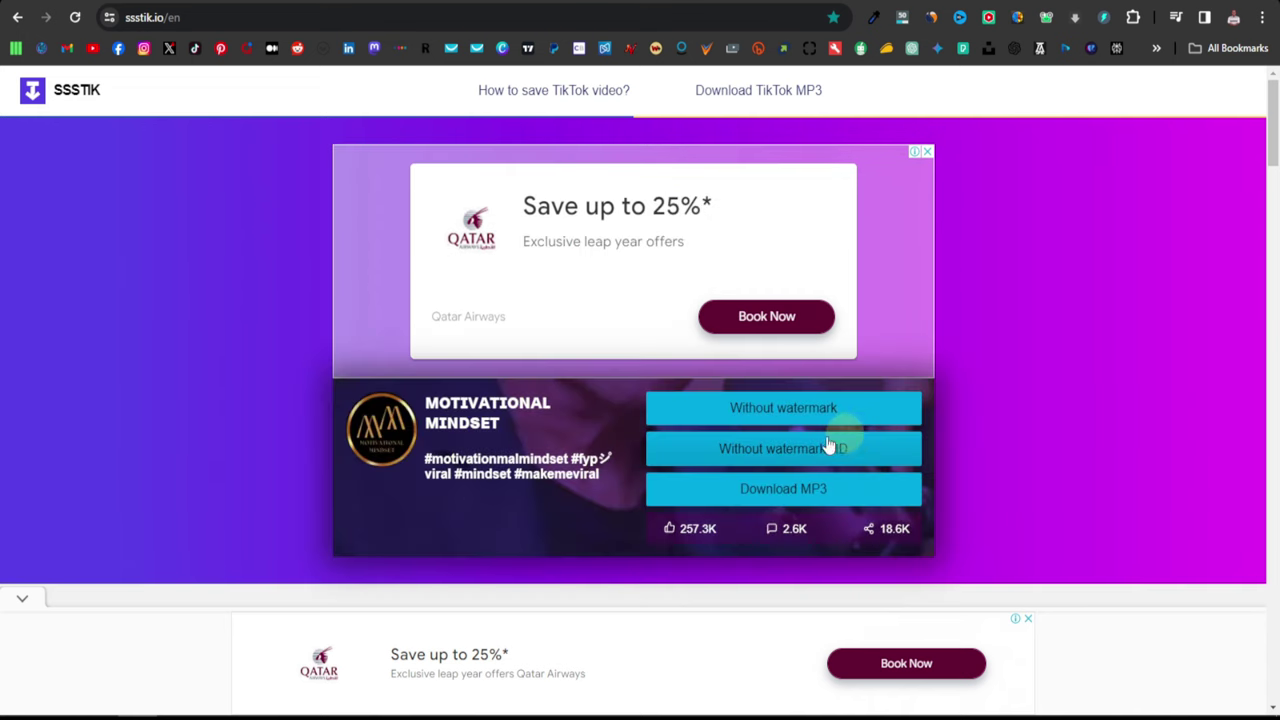
click(788, 460)
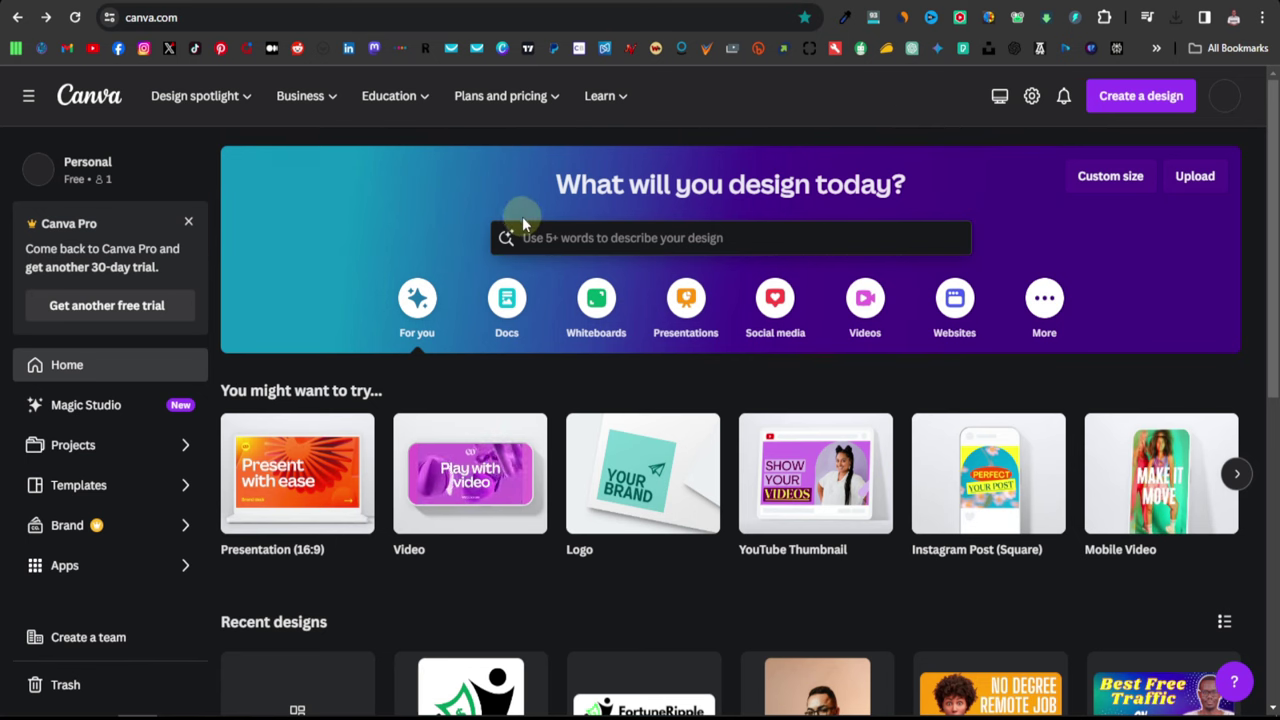
Create a blank Mobile Video design in Canva and place the downloaded clip at full page width in the upper half
click(572, 240)
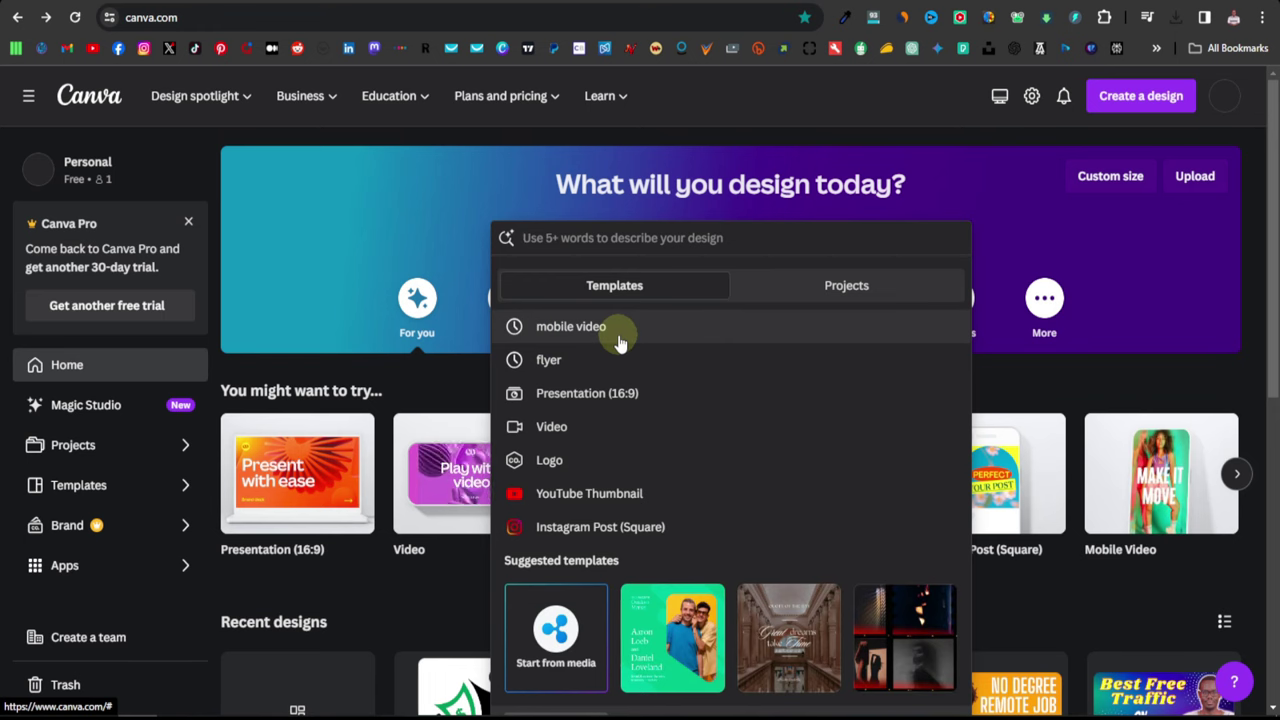
click(572, 332)
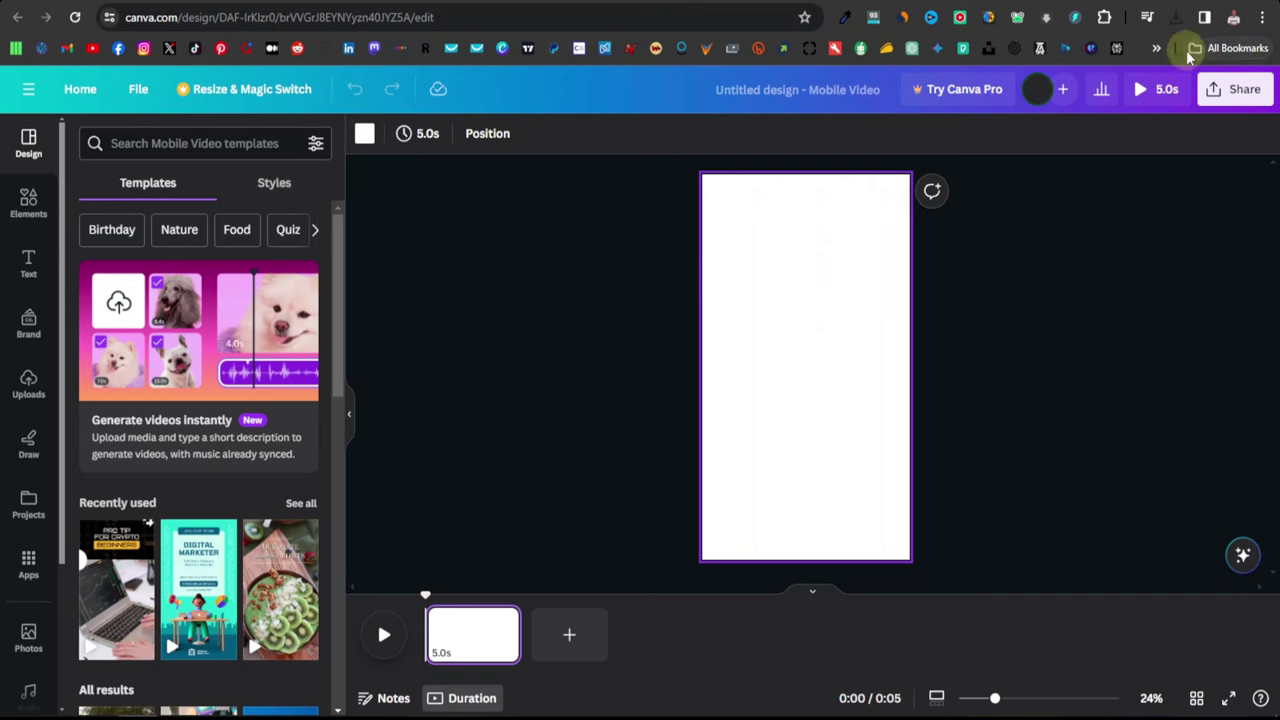
click(1178, 20)
drag(1086, 89, 826, 237)
drag(870, 344, 931, 367)
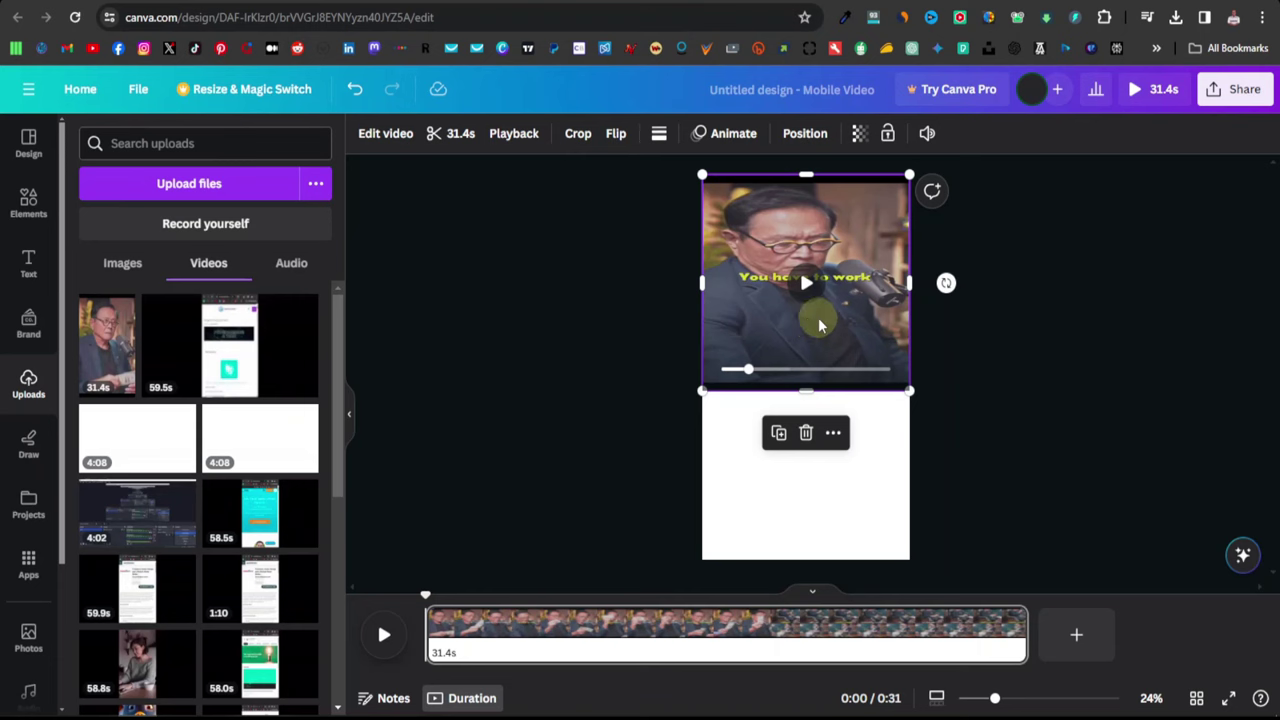
click(813, 490)
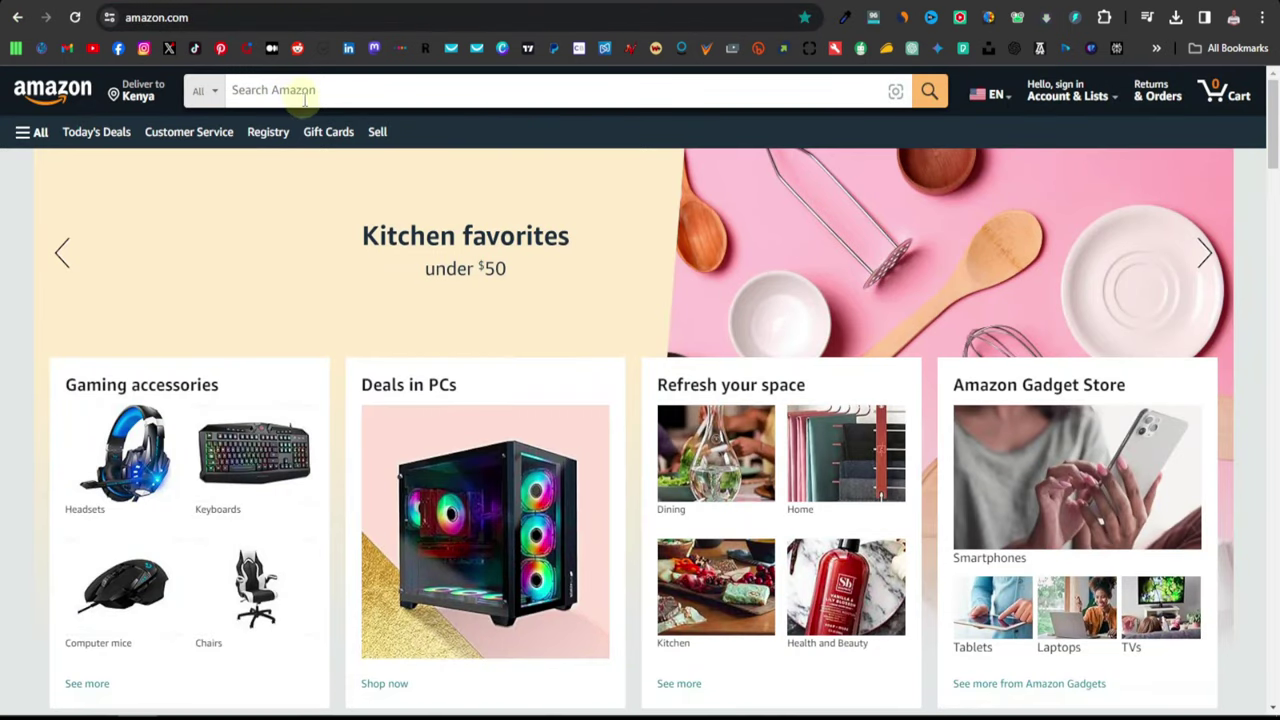
Search Amazon for "gadget" and preview the product video of the Web Launcher String Shooters Toy
click(298, 90)
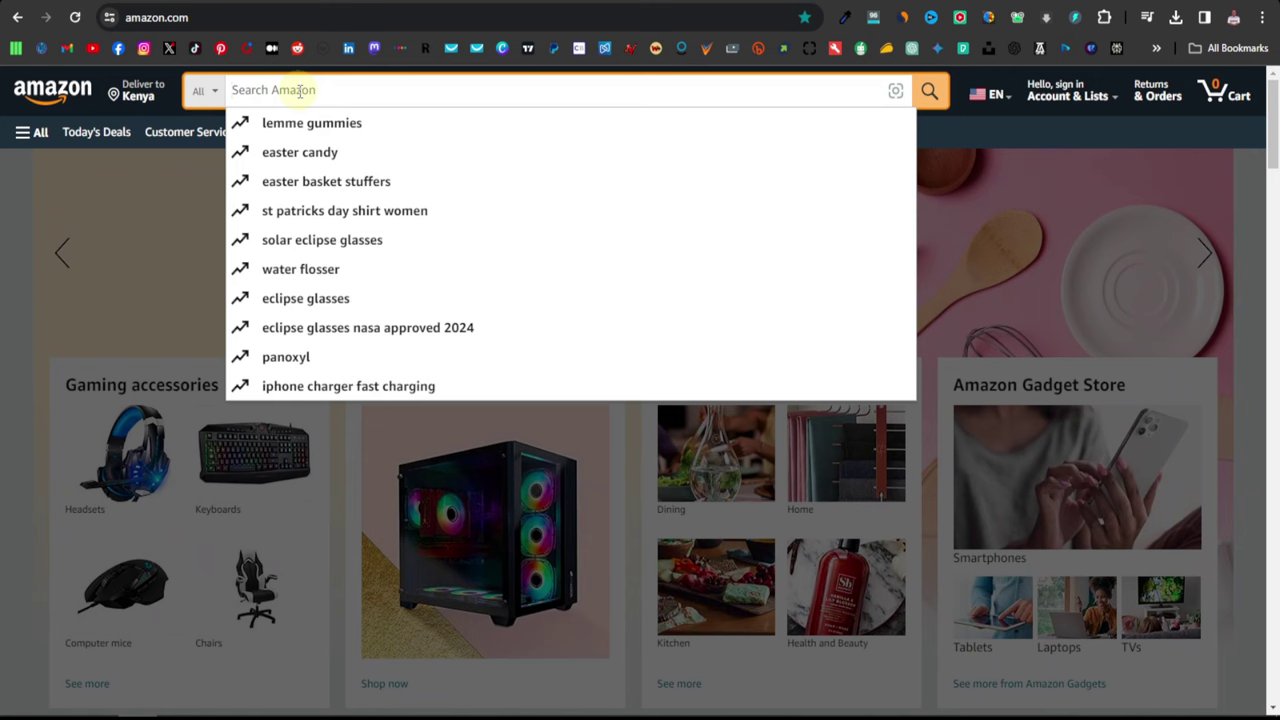
text(gadge)
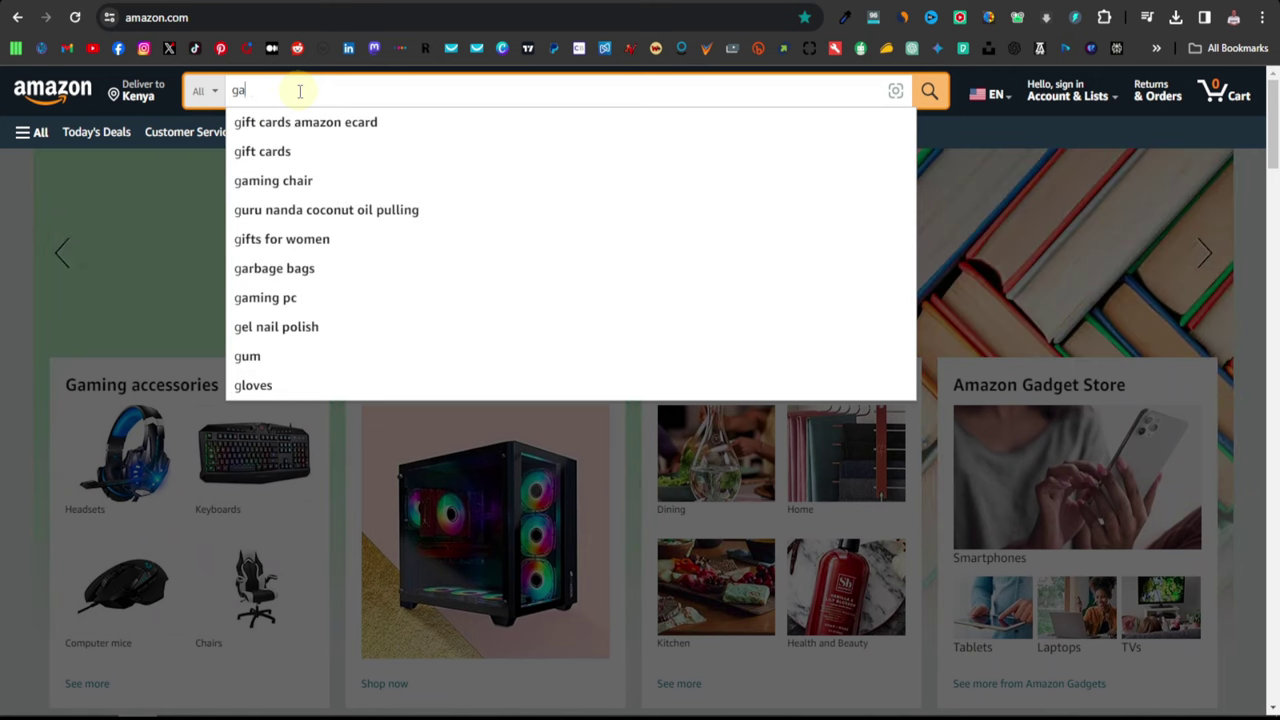
text(t)
key(Return)
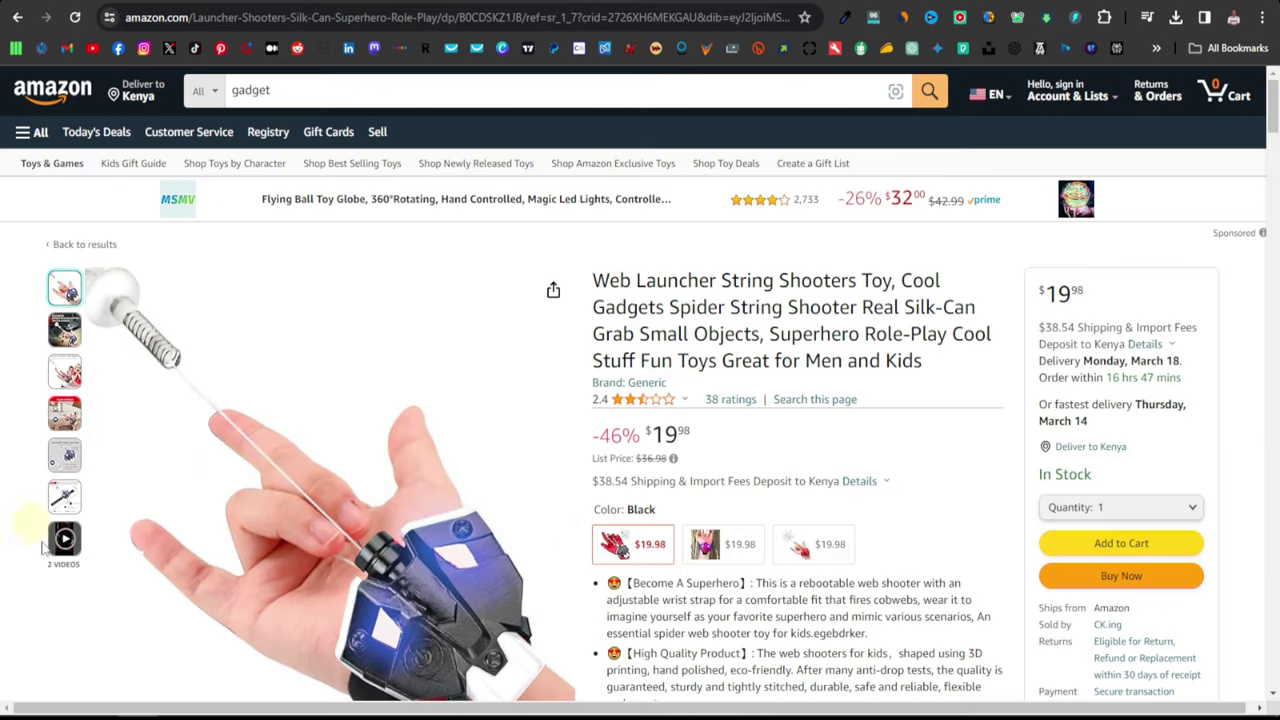
mouse_move(64, 538)
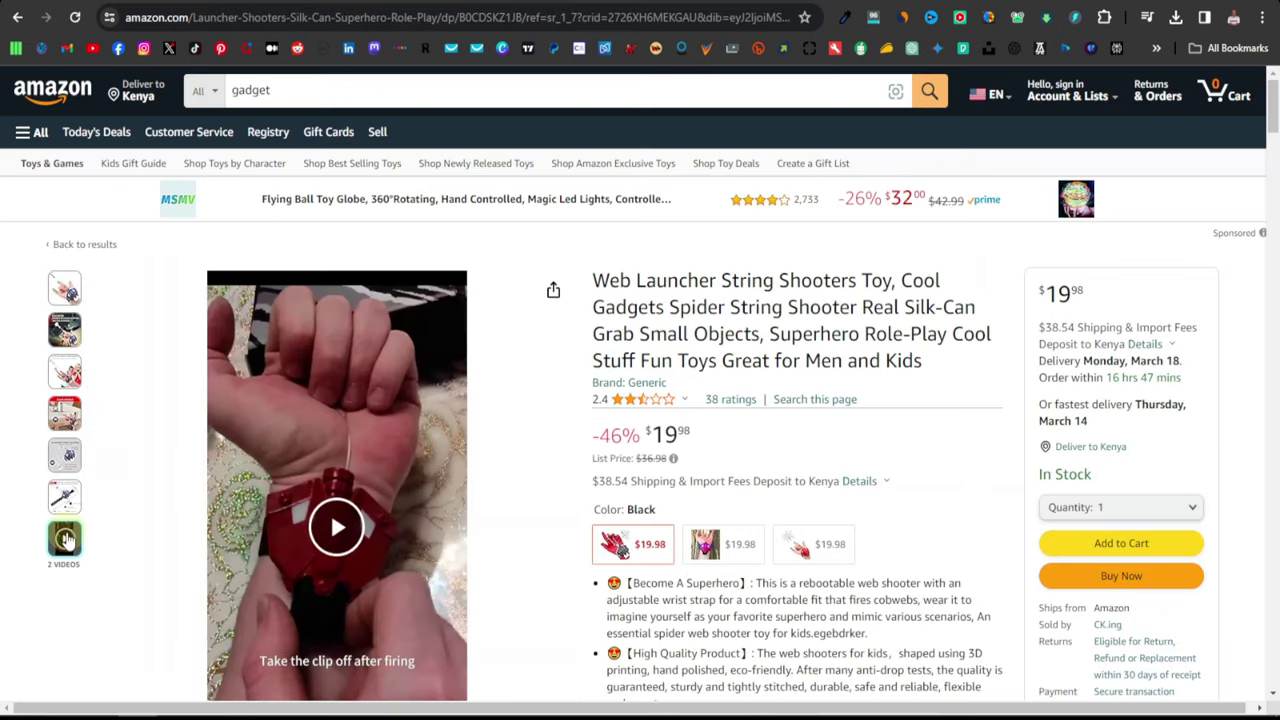
Play the Web Shooters product video, skim through several points of it, and pause the playback
click(64, 540)
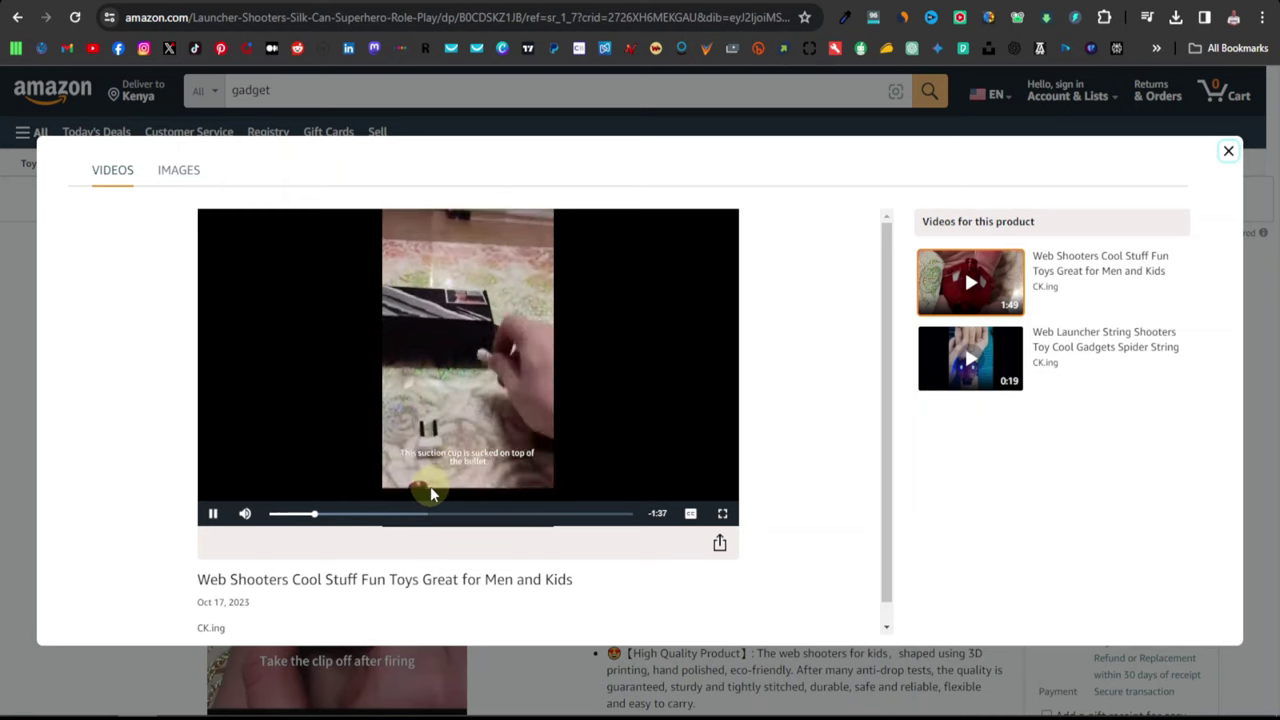
click(370, 514)
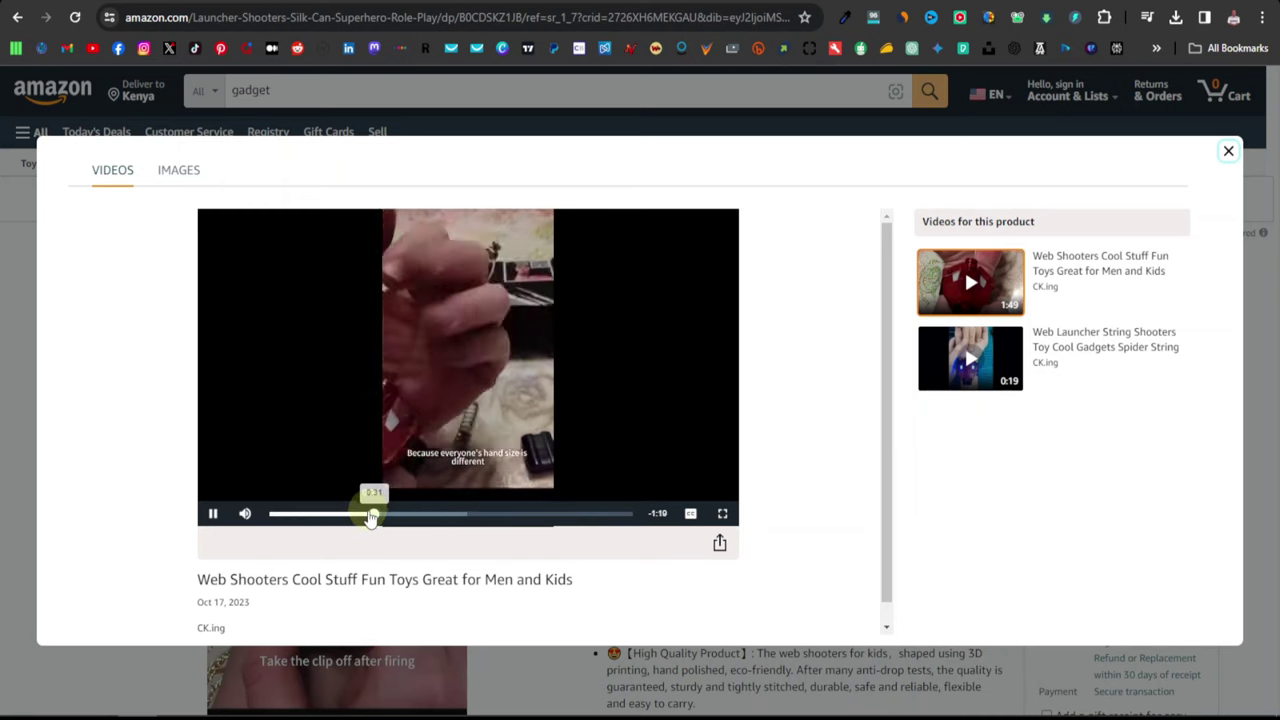
click(350, 515)
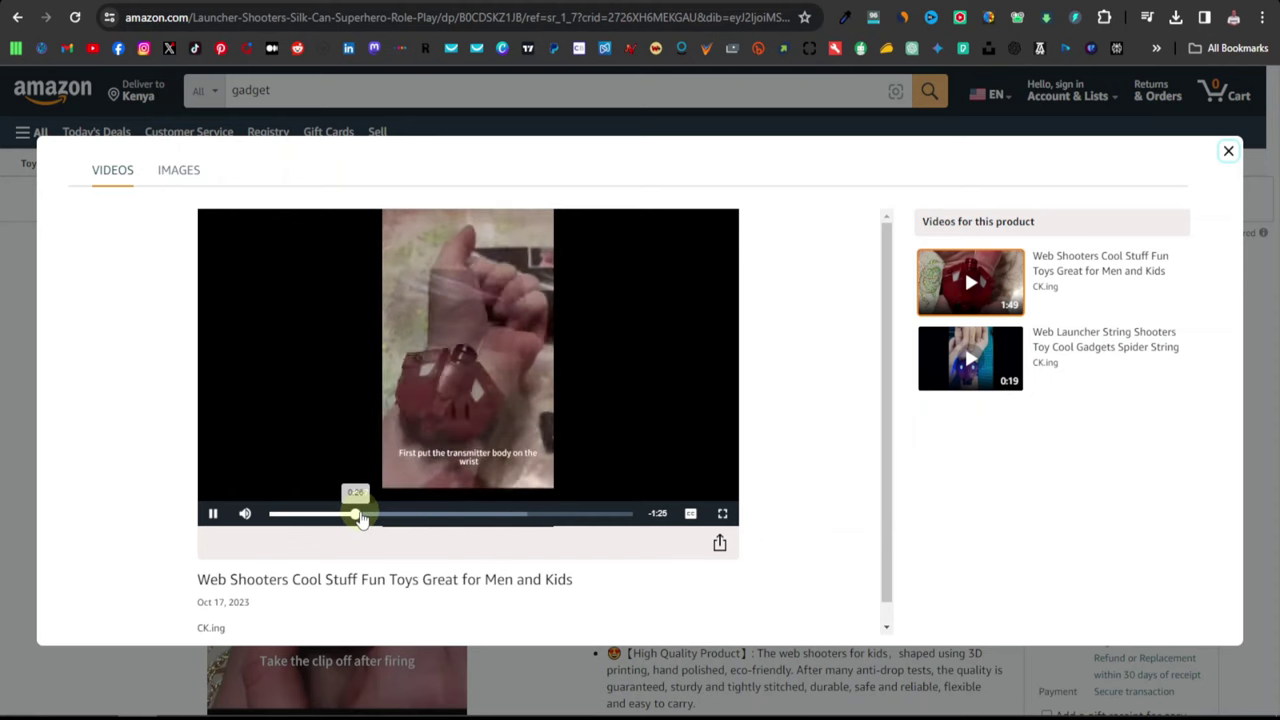
click(393, 514)
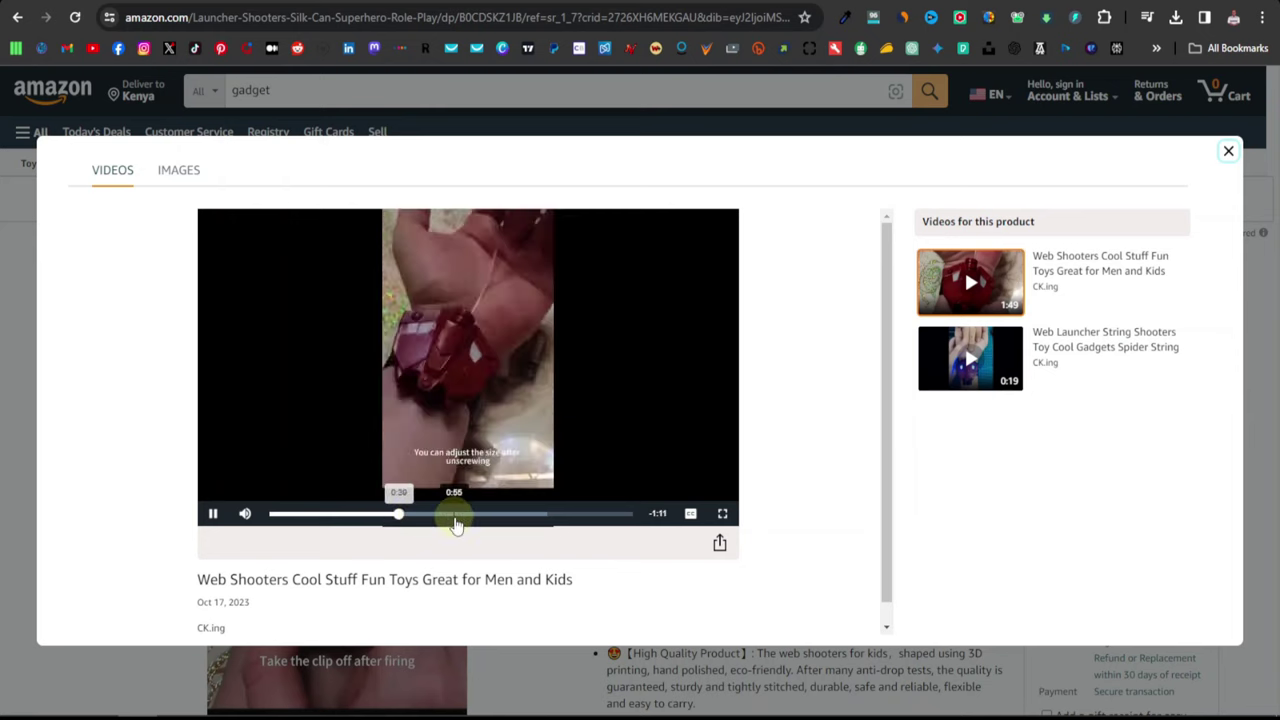
click(213, 514)
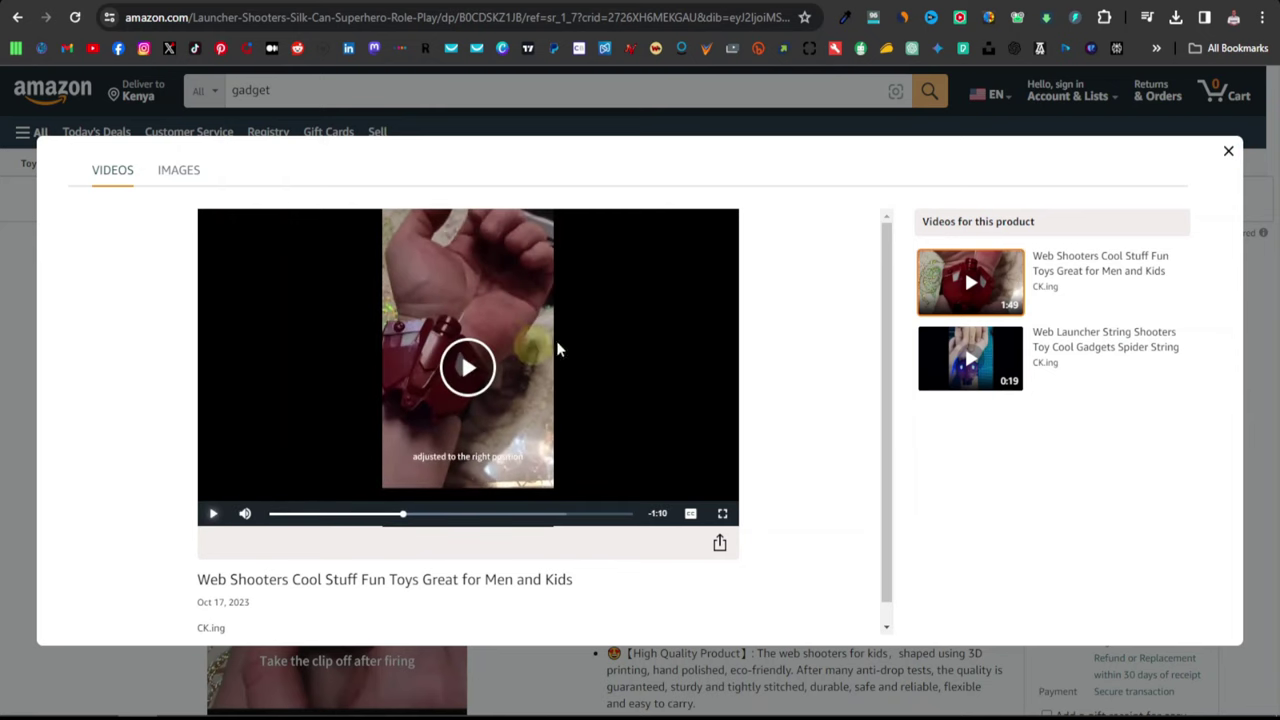
right_click(506, 338)
right_click(533, 326)
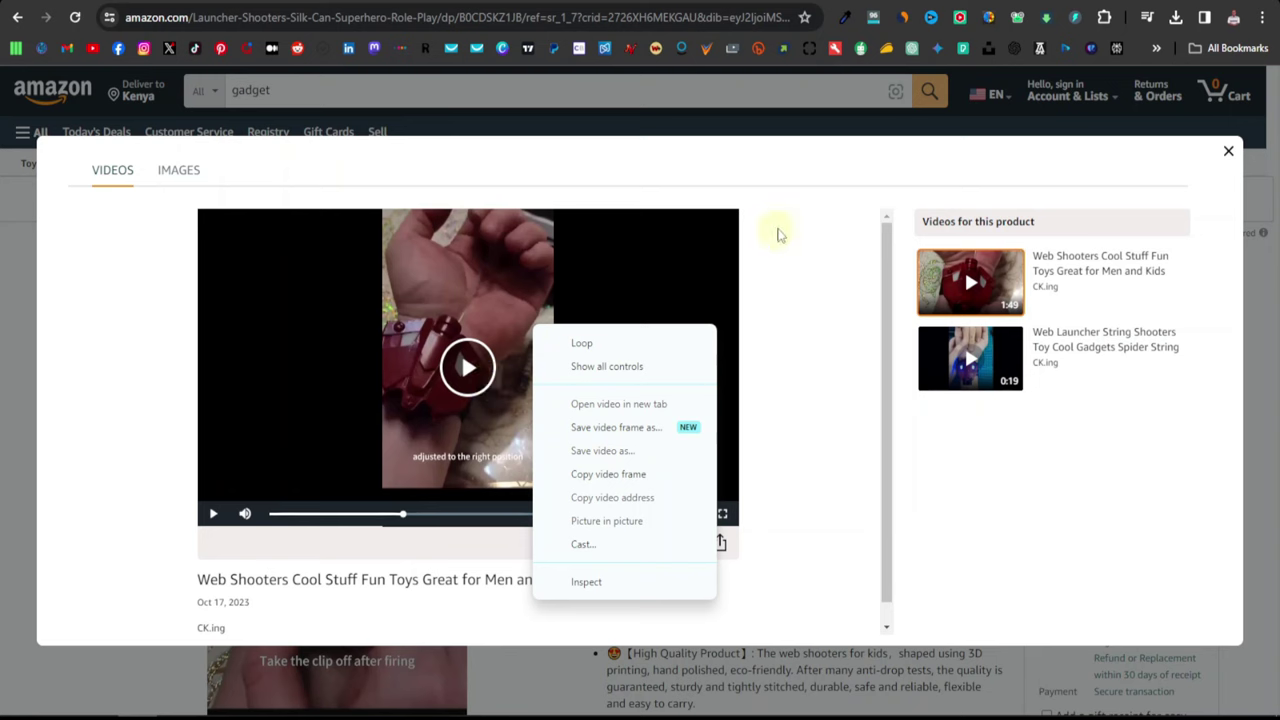
click(797, 182)
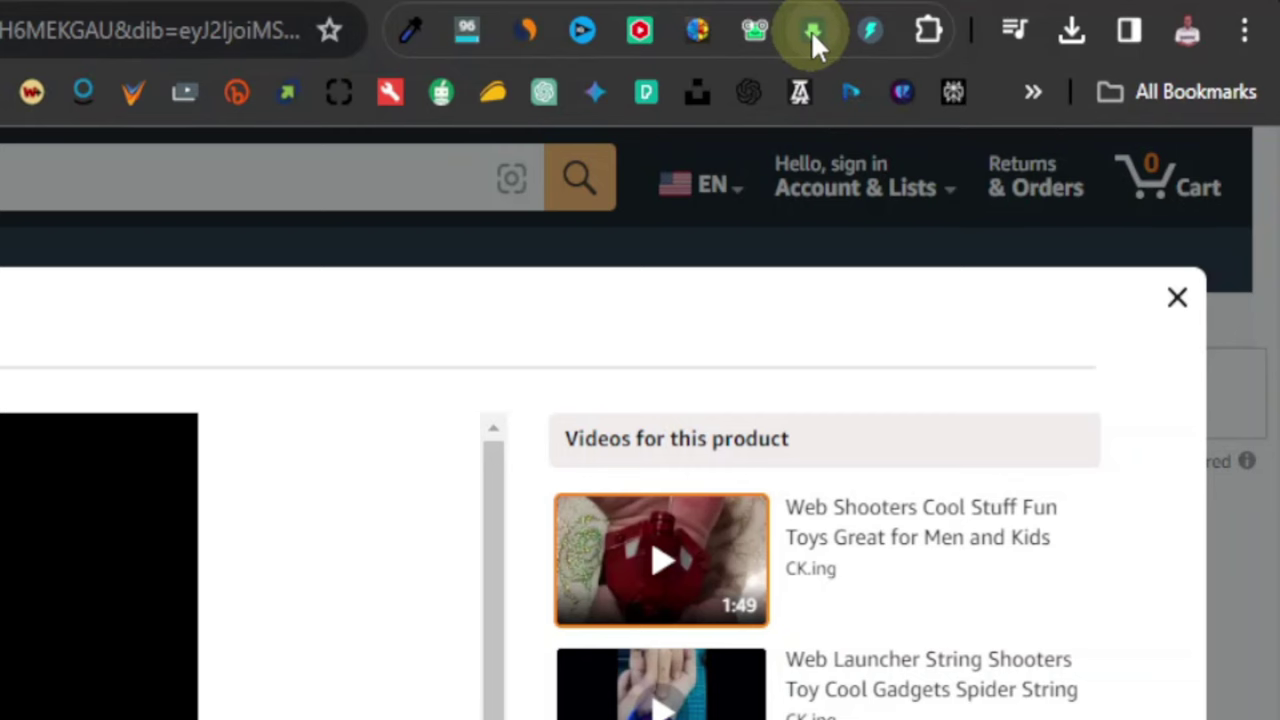
Download the 2.2MB product video listed by the Video Downloader PLUS extension and save it from the FDOWN.net page
right_click(811, 27)
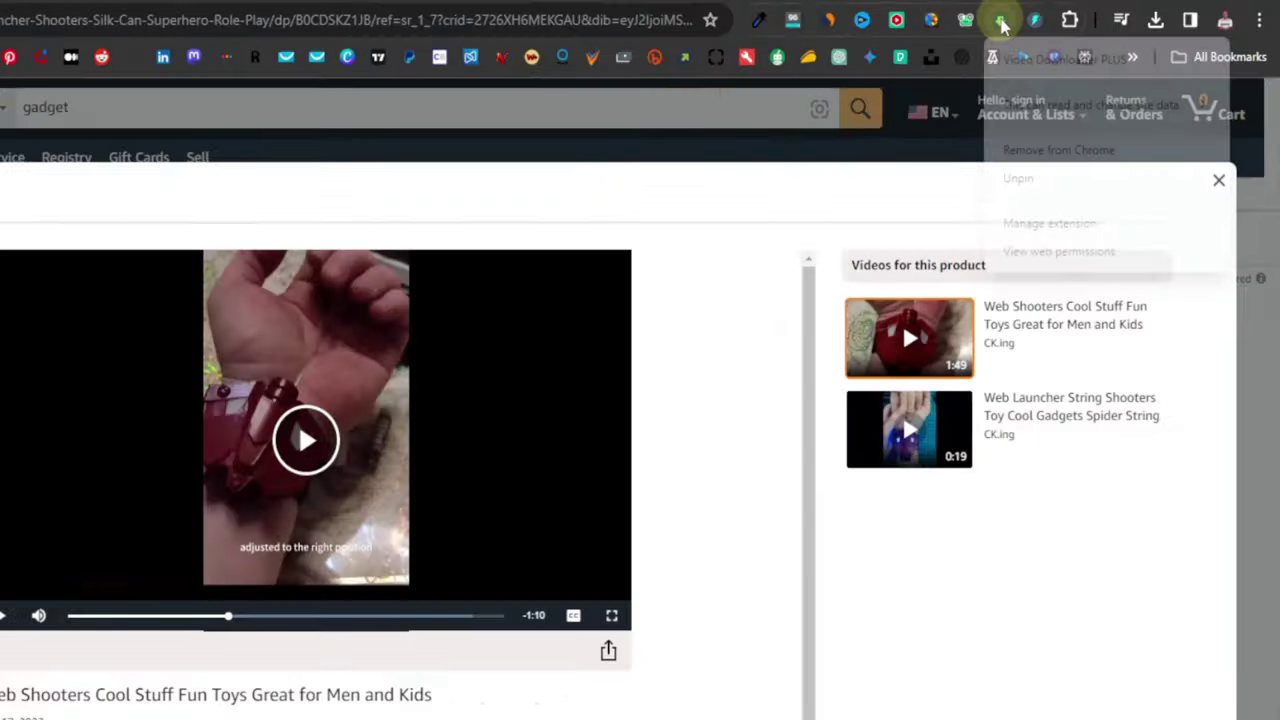
click(811, 27)
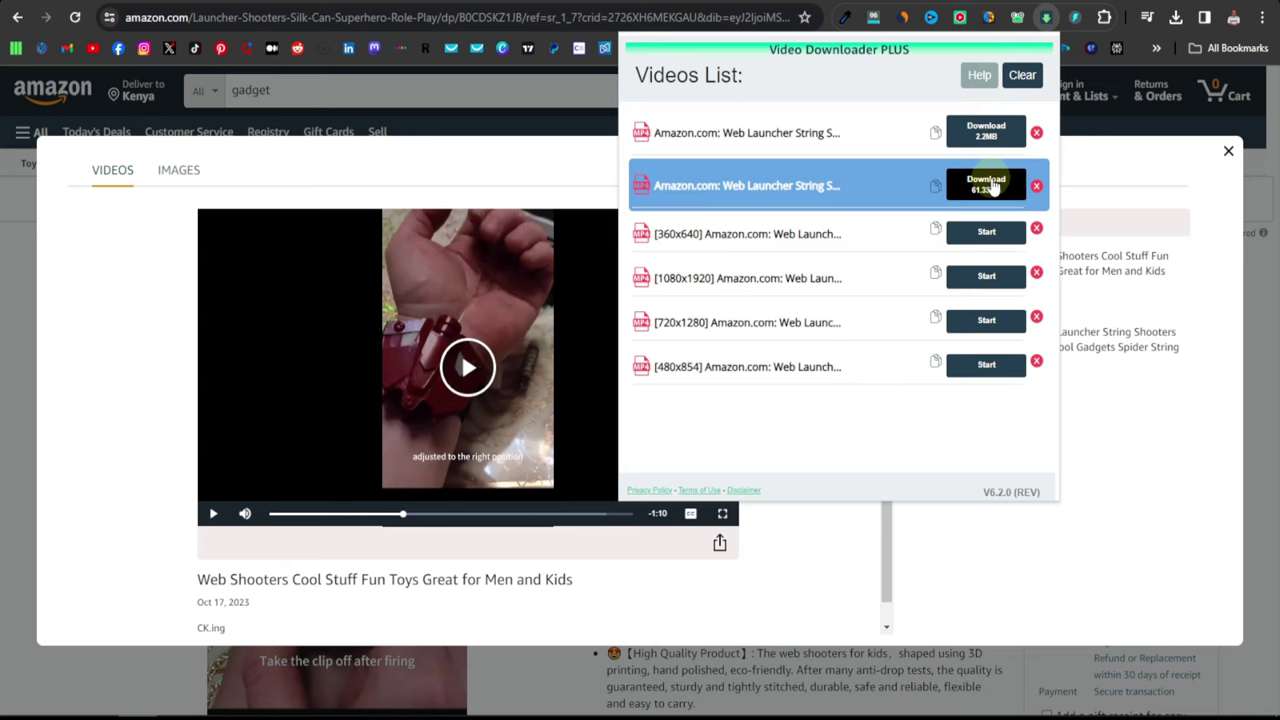
click(987, 133)
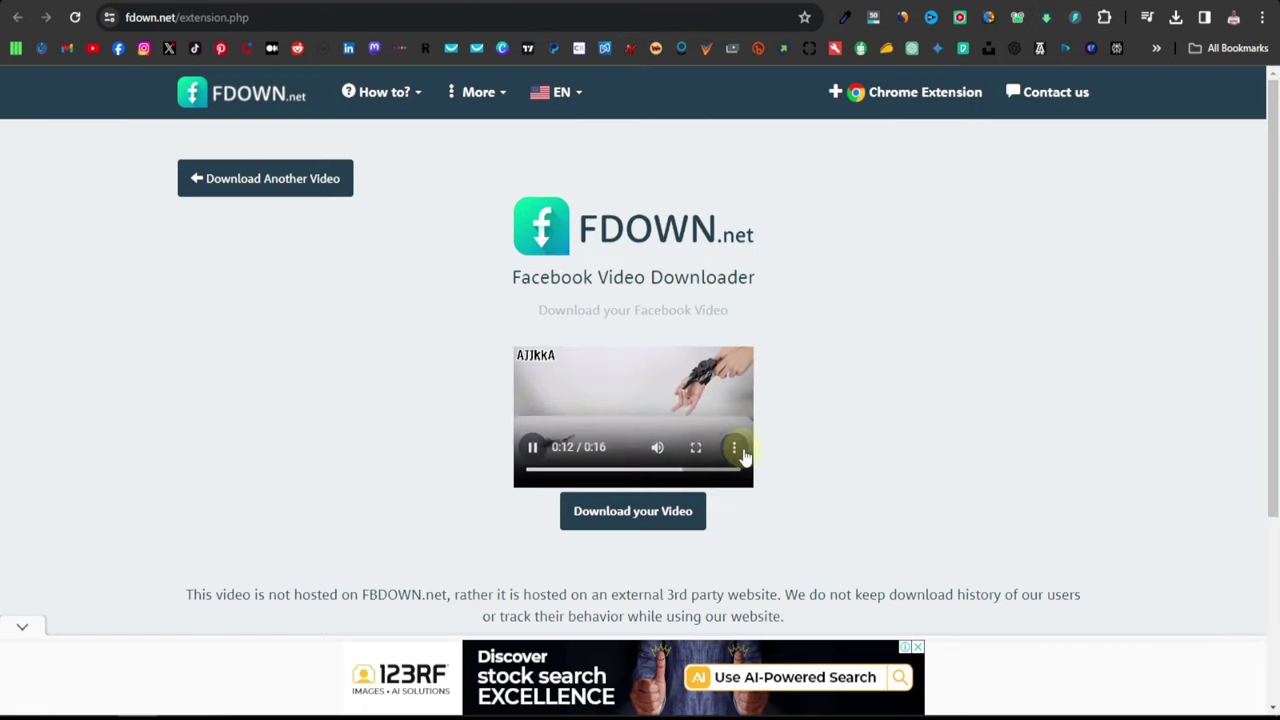
click(735, 448)
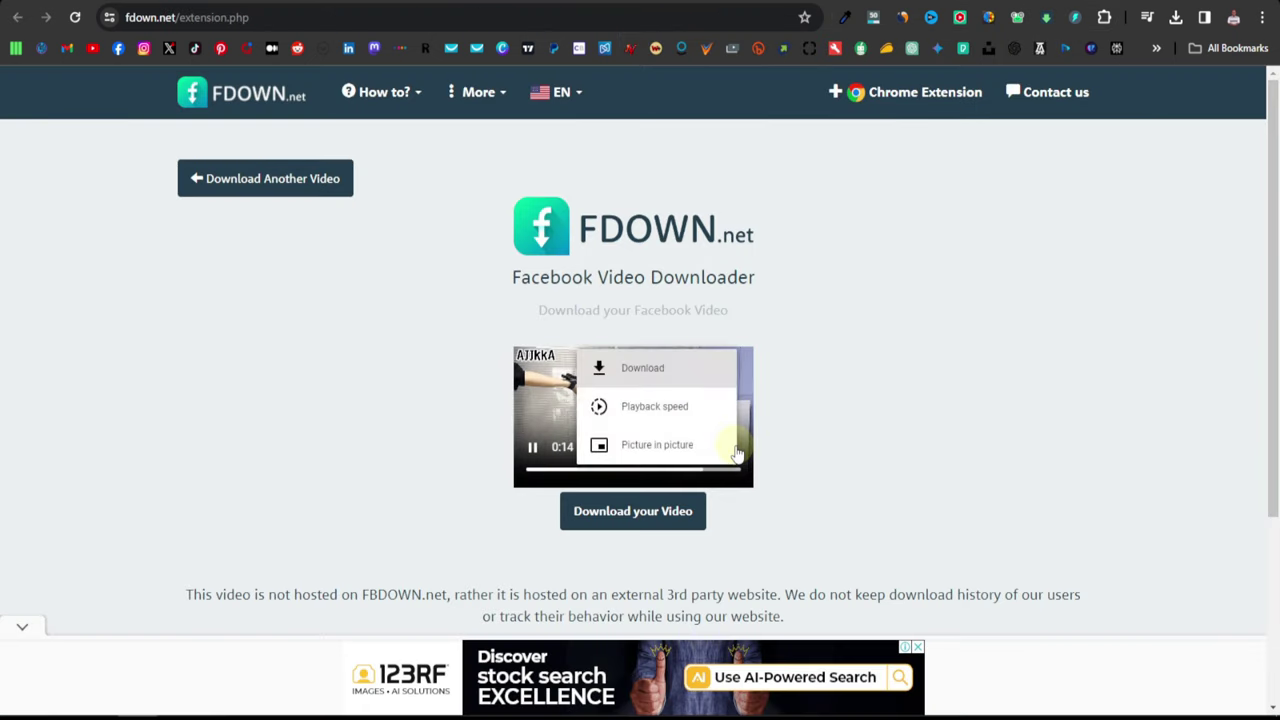
click(635, 370)
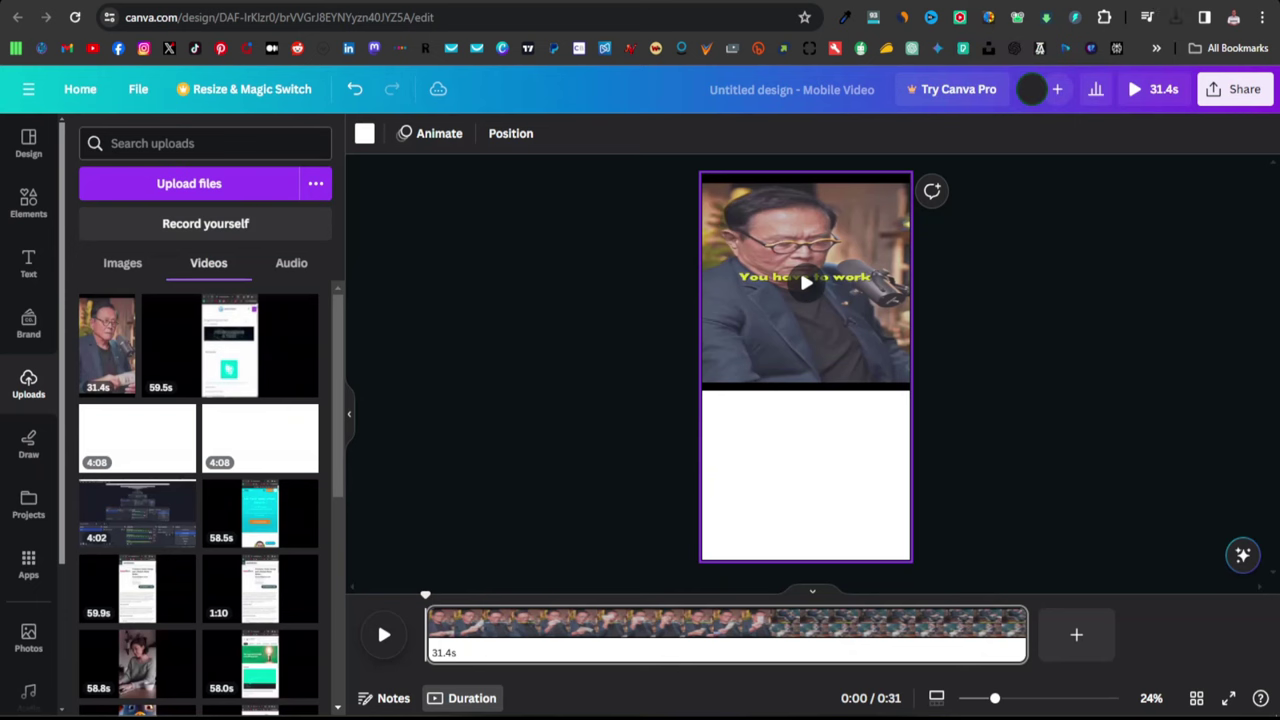
In the Canva design, add the newly downloaded gadget video and enlarge it to fill the lower half below the motivation clip
click(1176, 17)
drag(1085, 80, 786, 460)
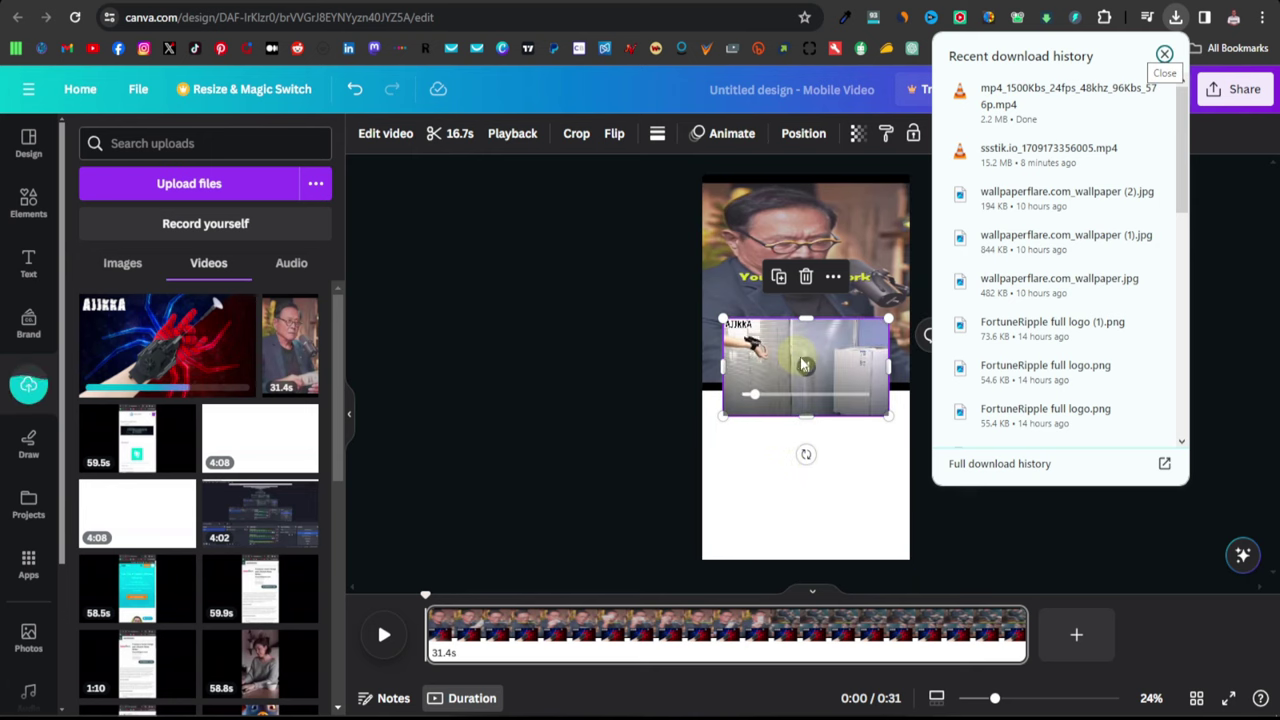
click(804, 365)
drag(826, 372, 852, 415)
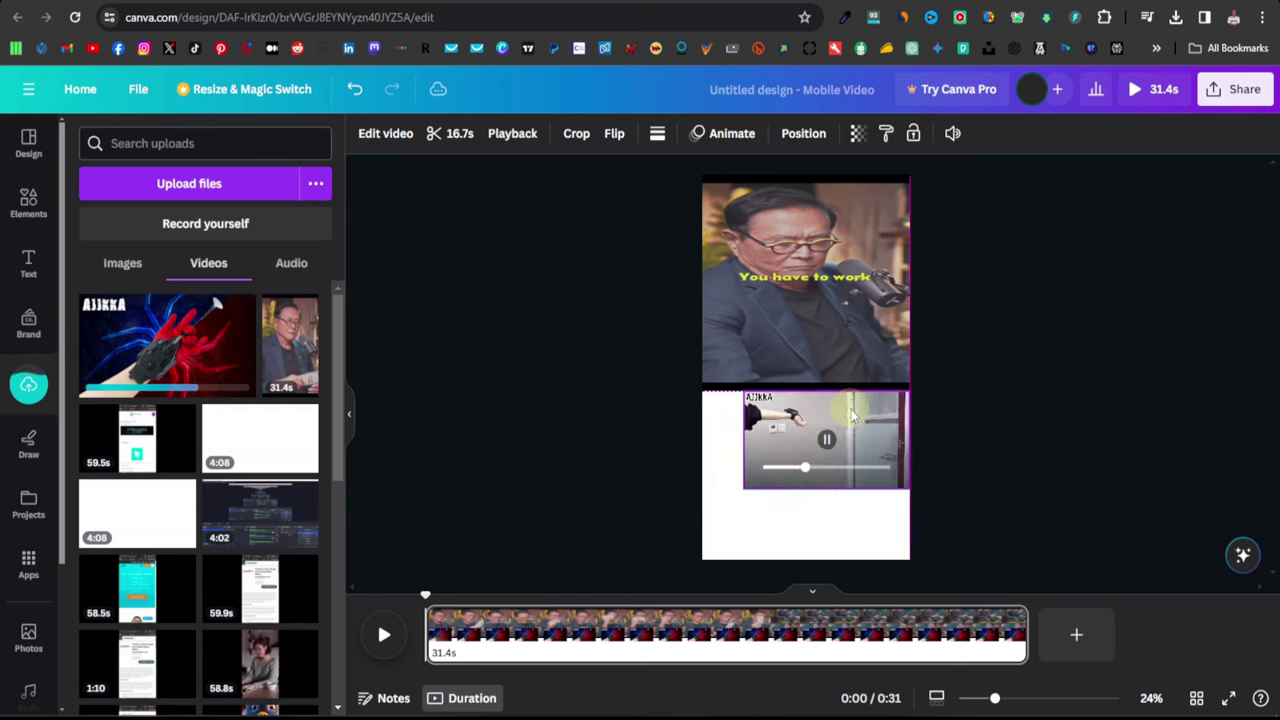
drag(743, 489, 633, 566)
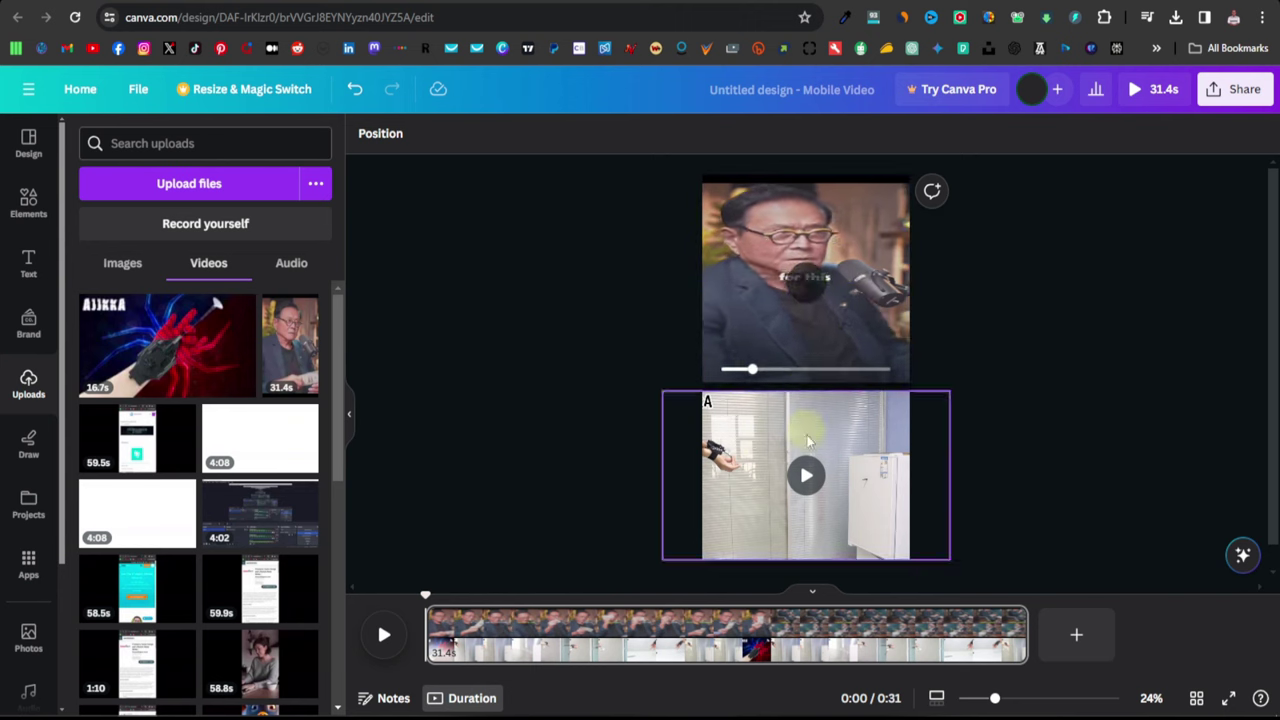
Play the lower gadget clip and the upper motivation clip in turn to check them
click(805, 477)
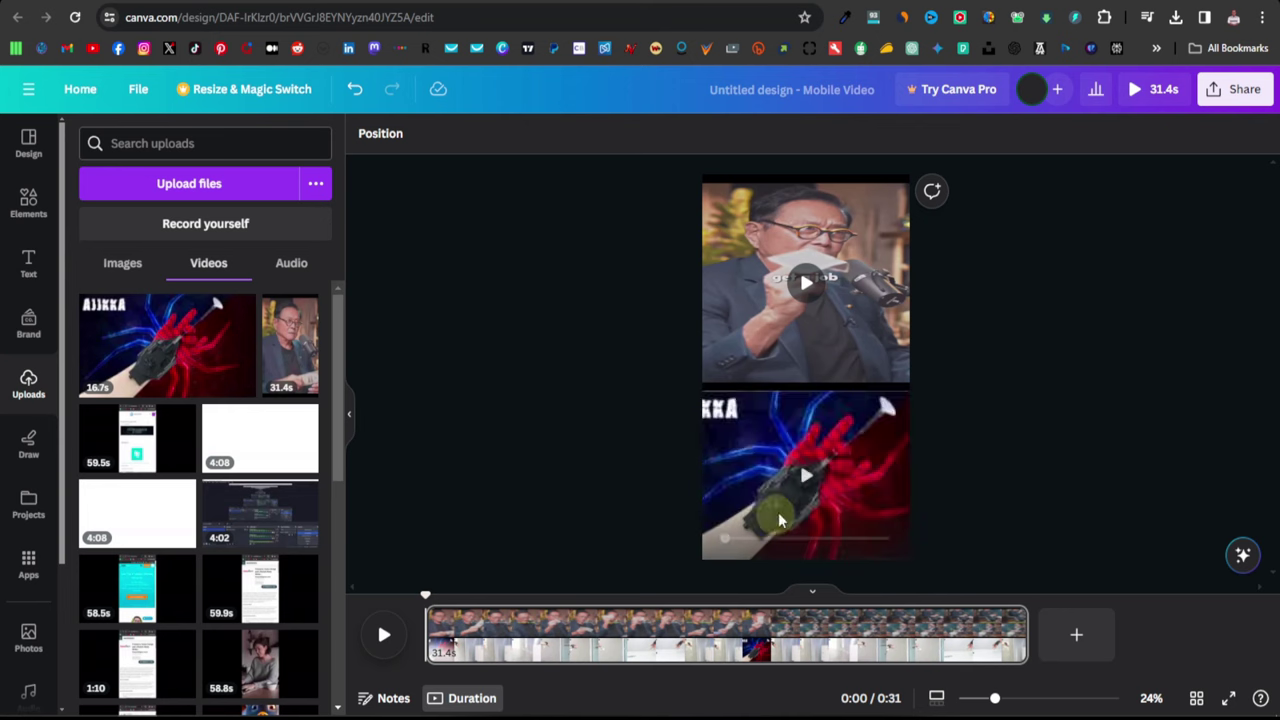
click(805, 480)
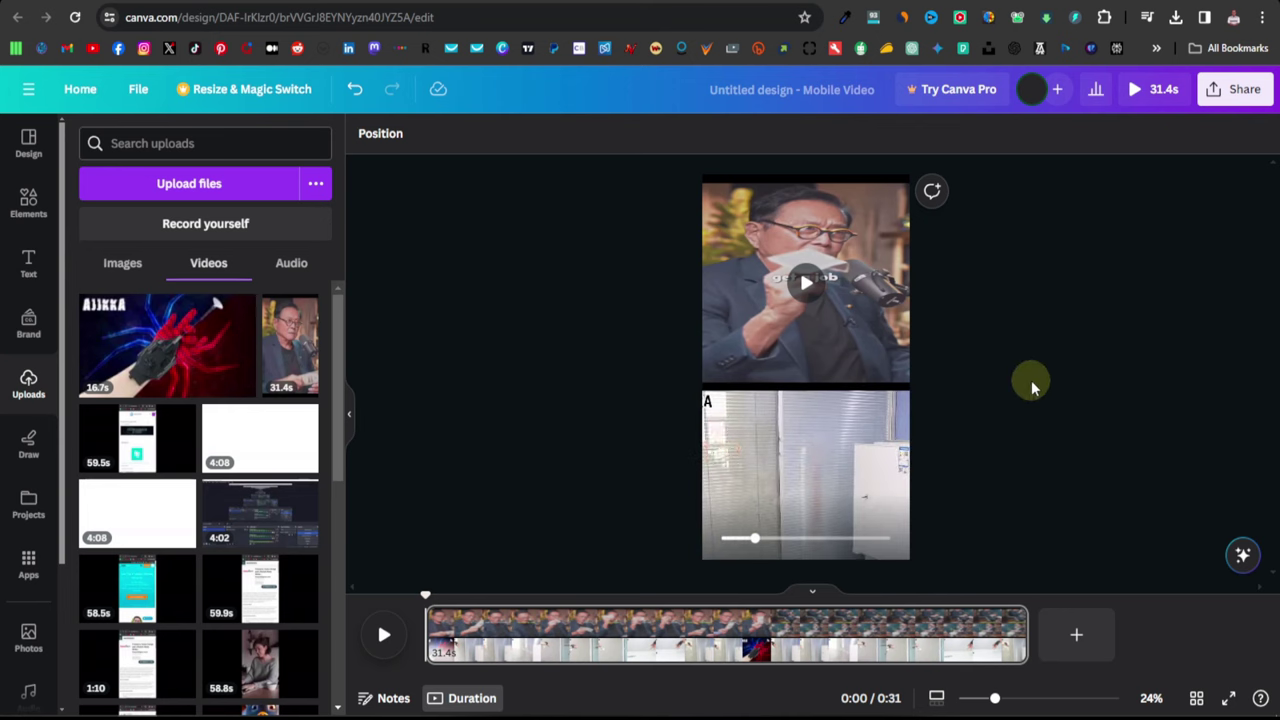
click(805, 285)
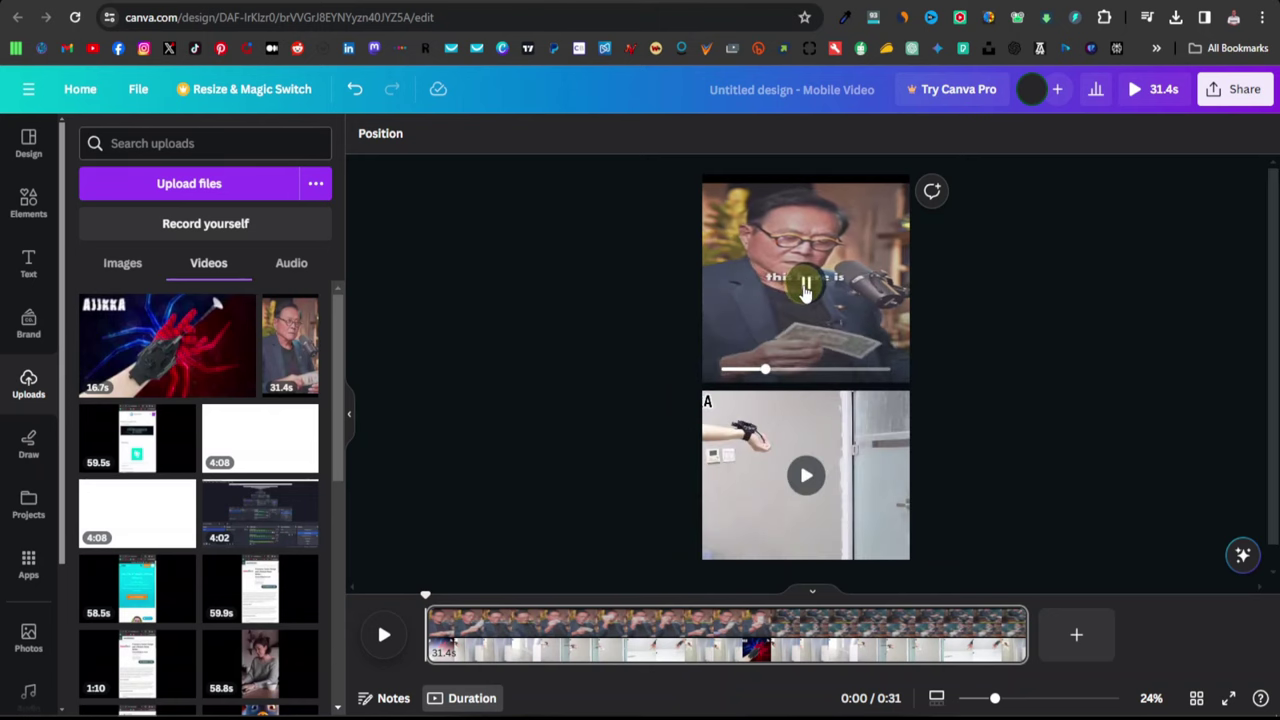
click(806, 287)
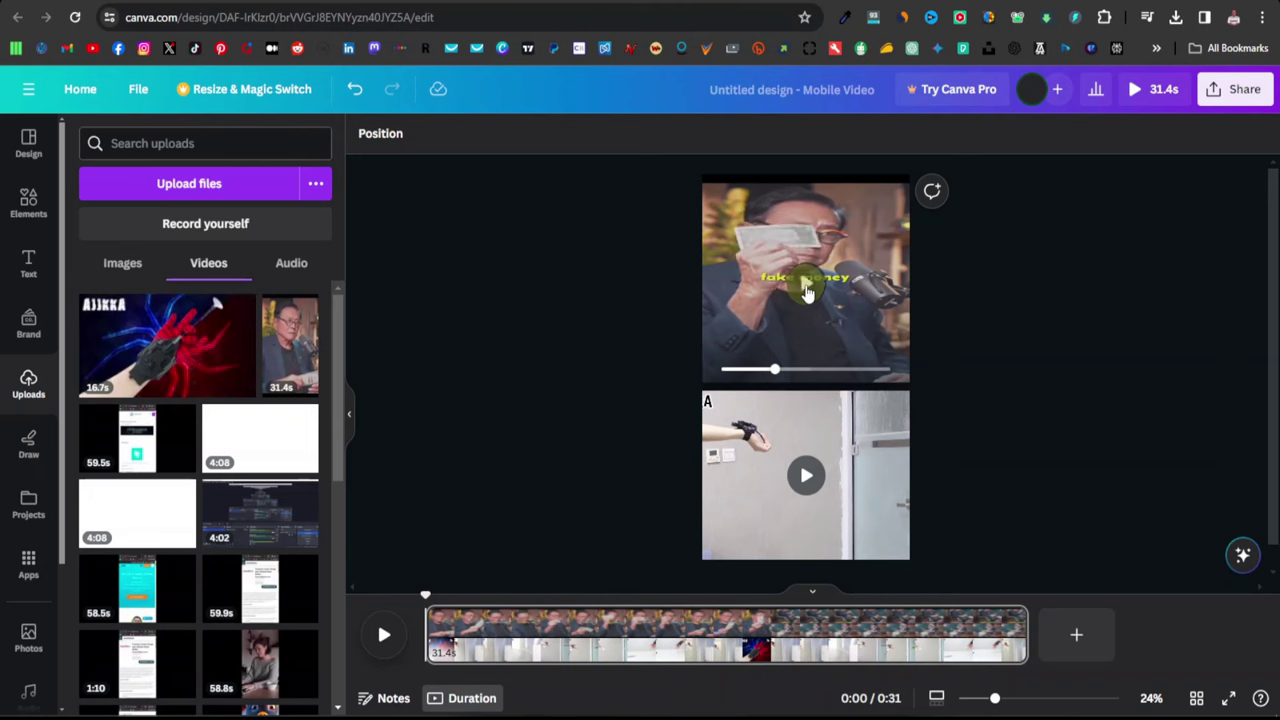
Mute the gadget clip in the lower half and play both clips to check the sound
click(875, 423)
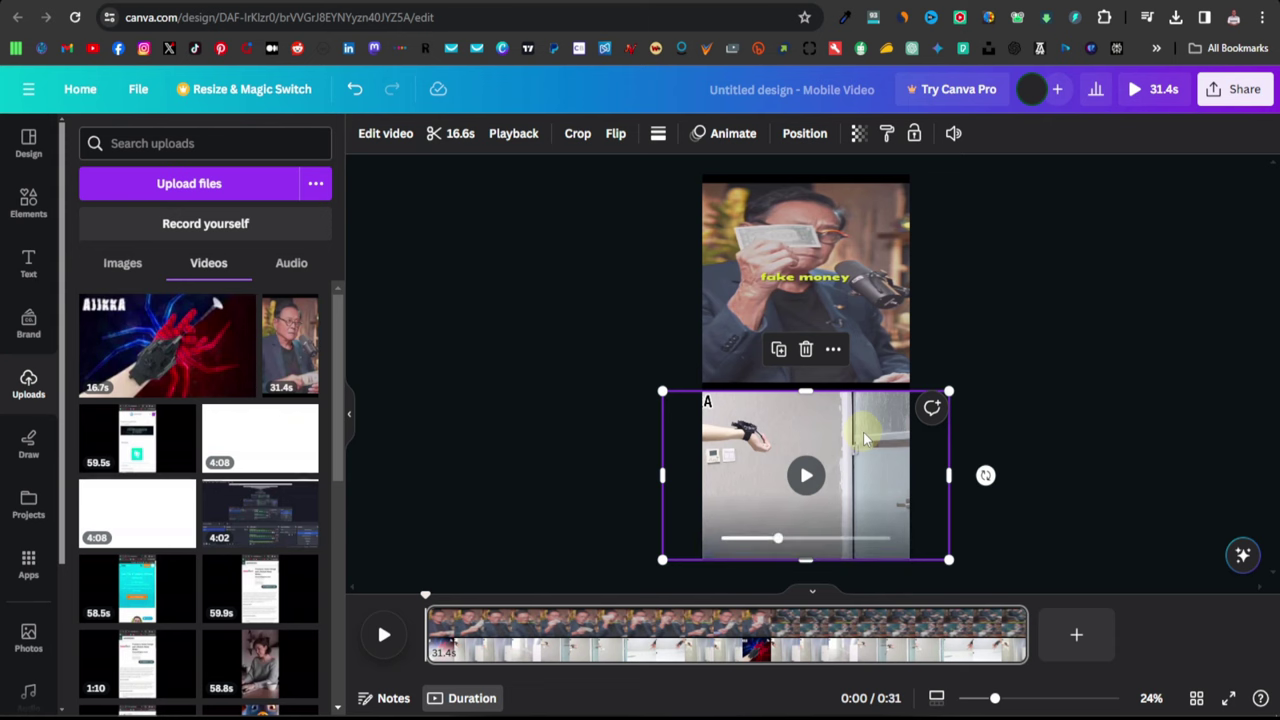
click(953, 133)
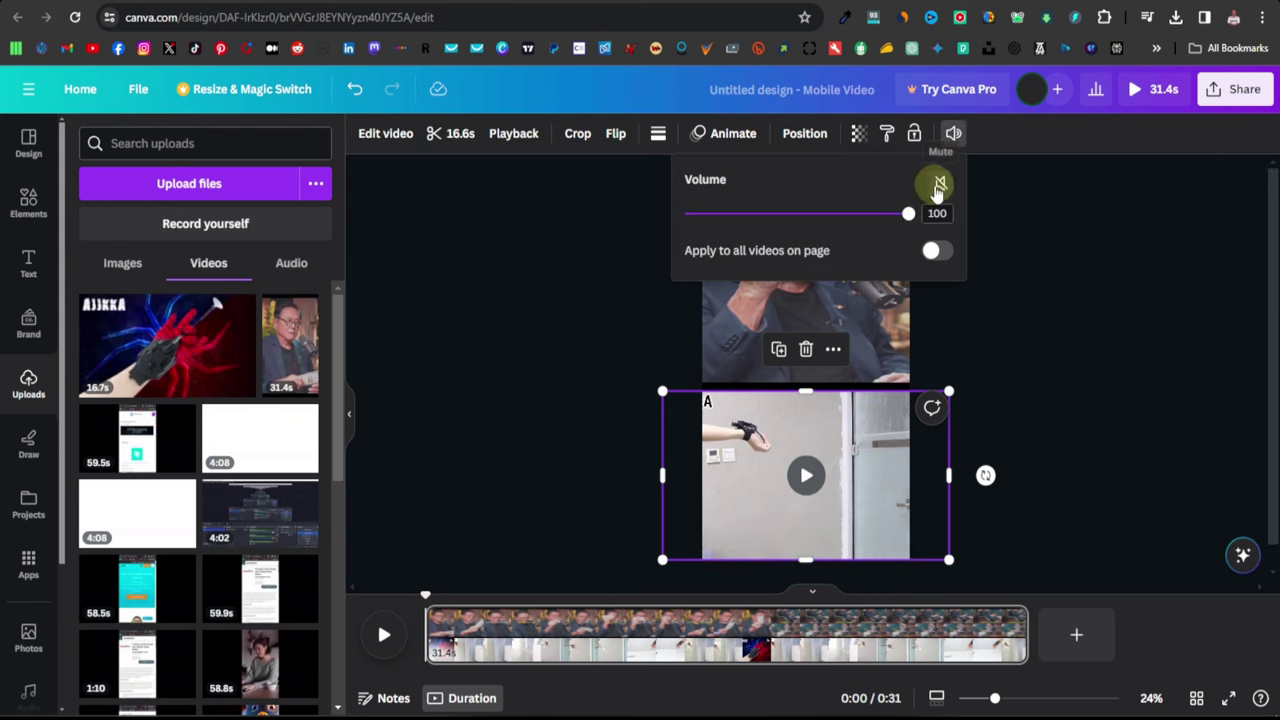
click(806, 476)
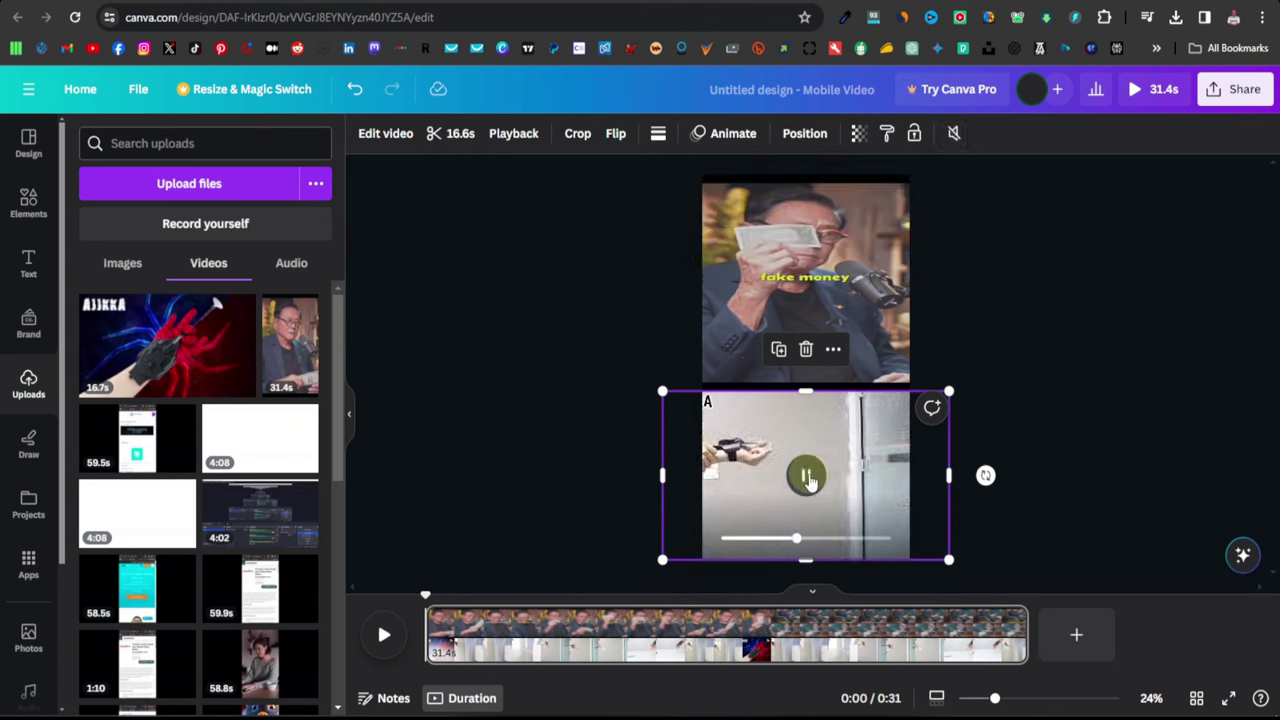
click(806, 477)
click(806, 280)
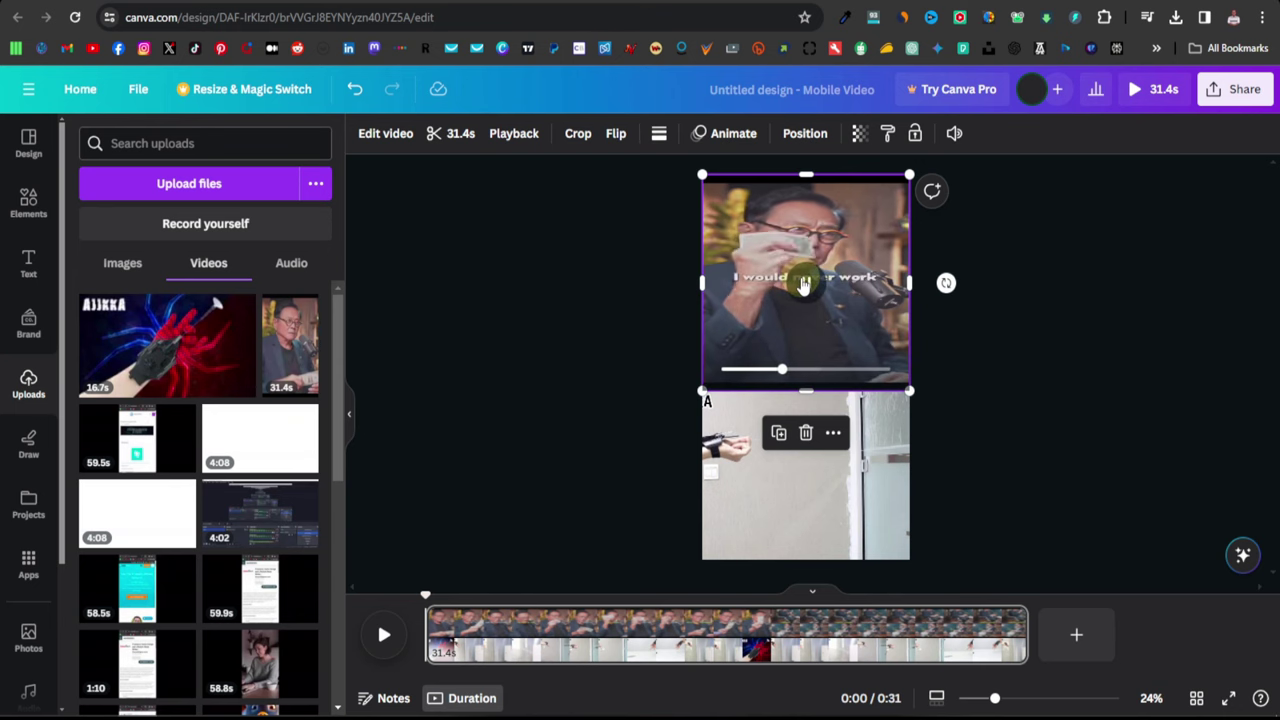
click(806, 285)
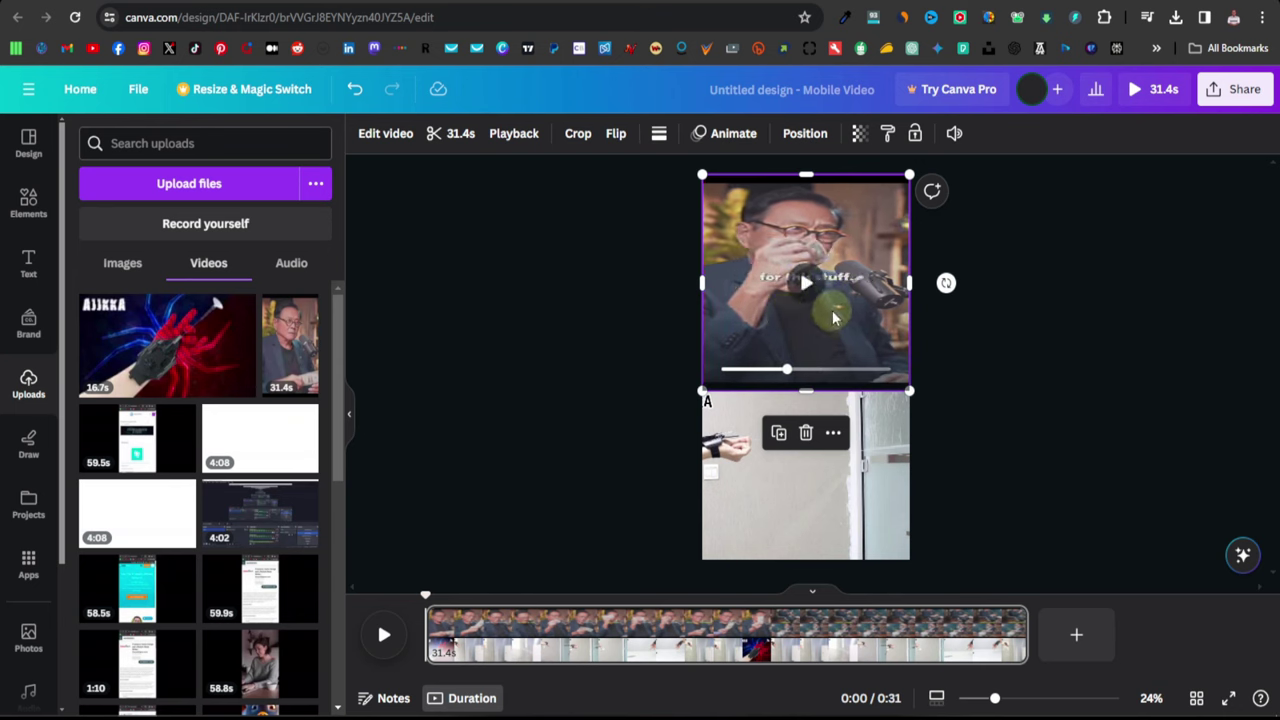
click(951, 310)
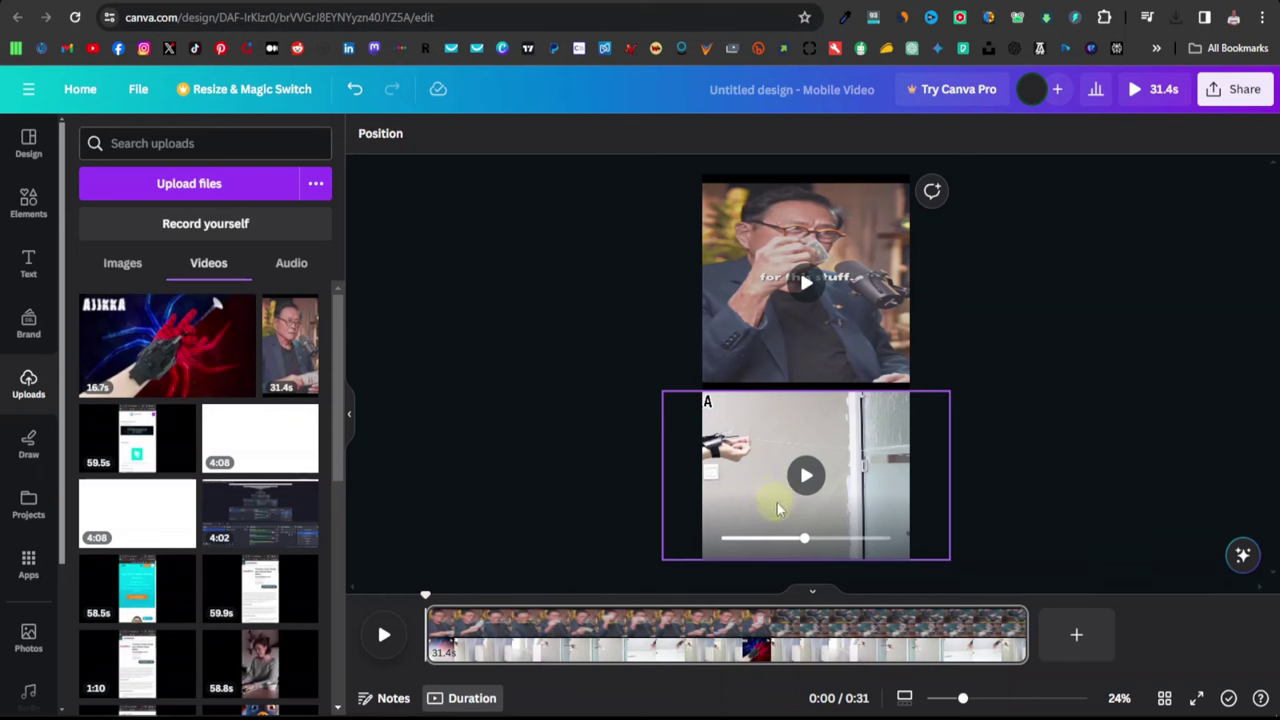
Add the recently used CHEERS! text style to the lower part of the gadget clip
mouse_move(763, 513)
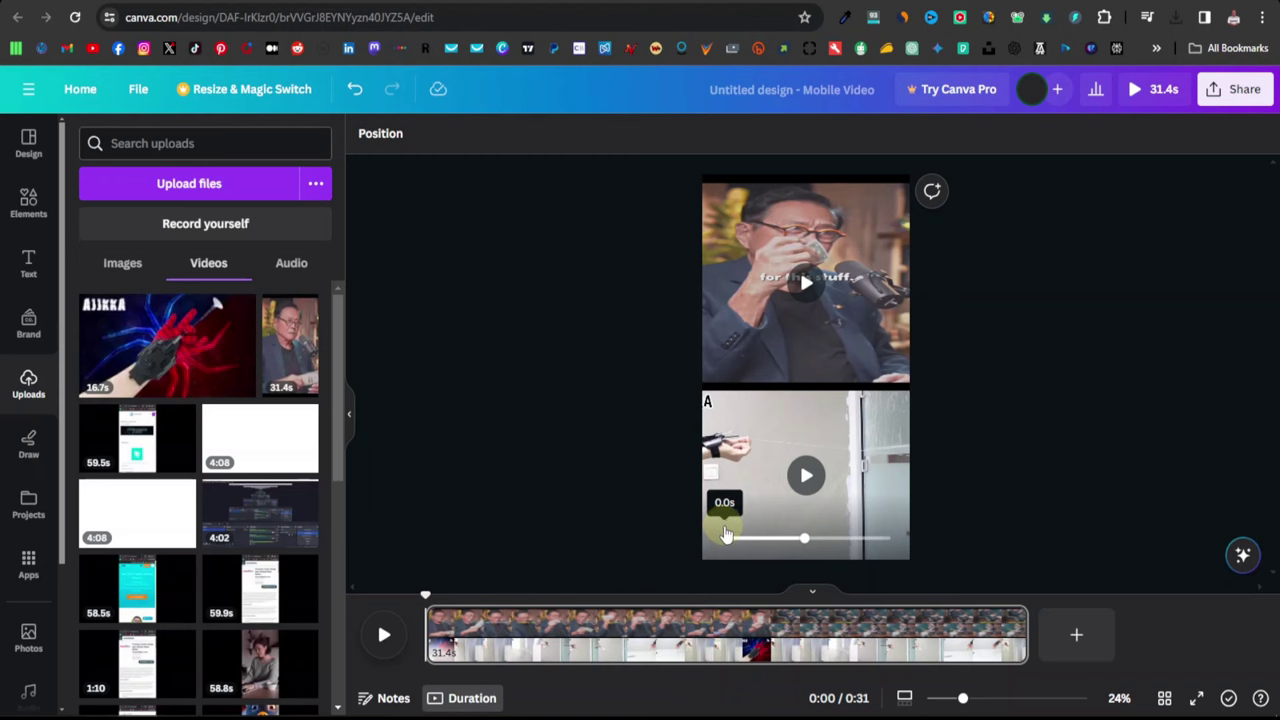
click(32, 263)
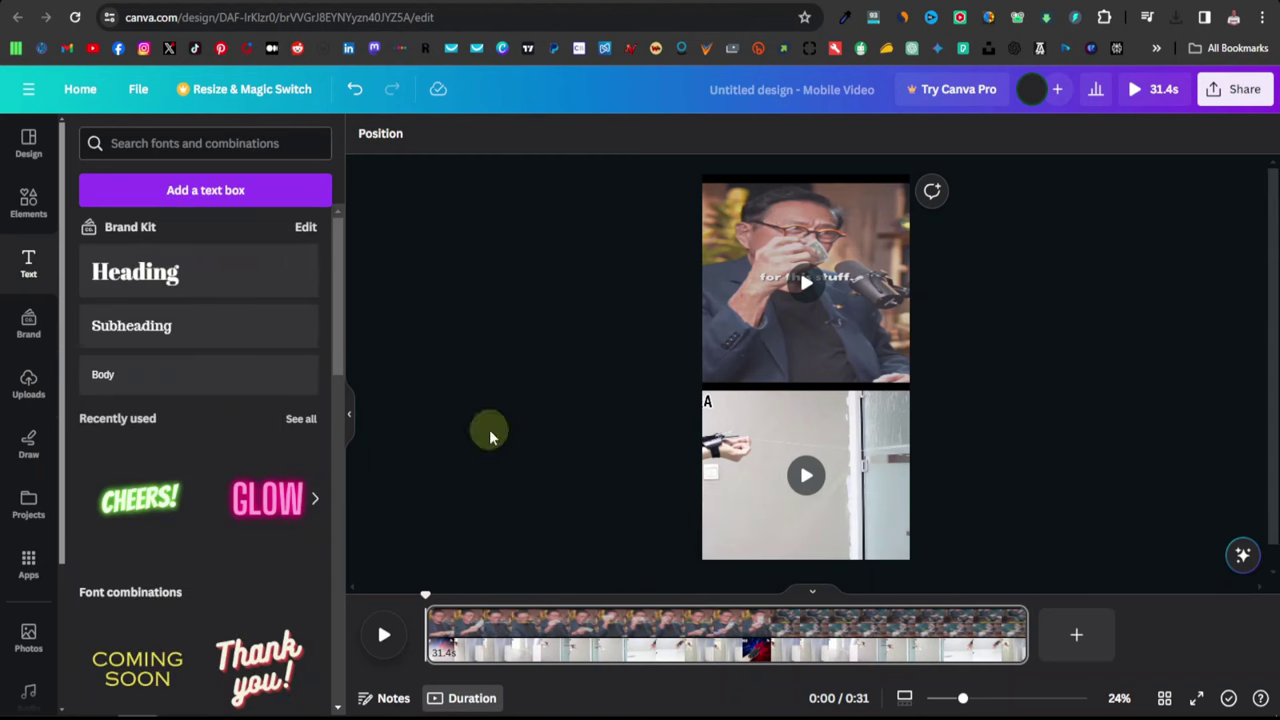
click(991, 468)
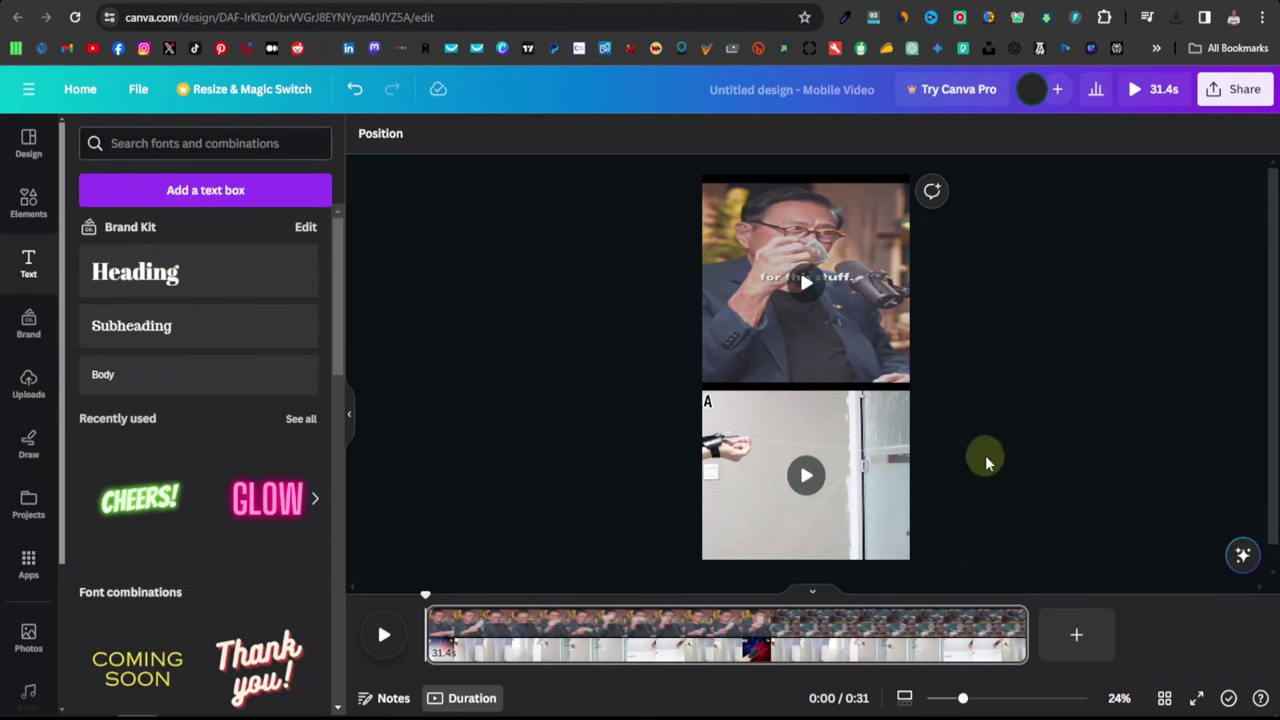
drag(873, 390, 786, 556)
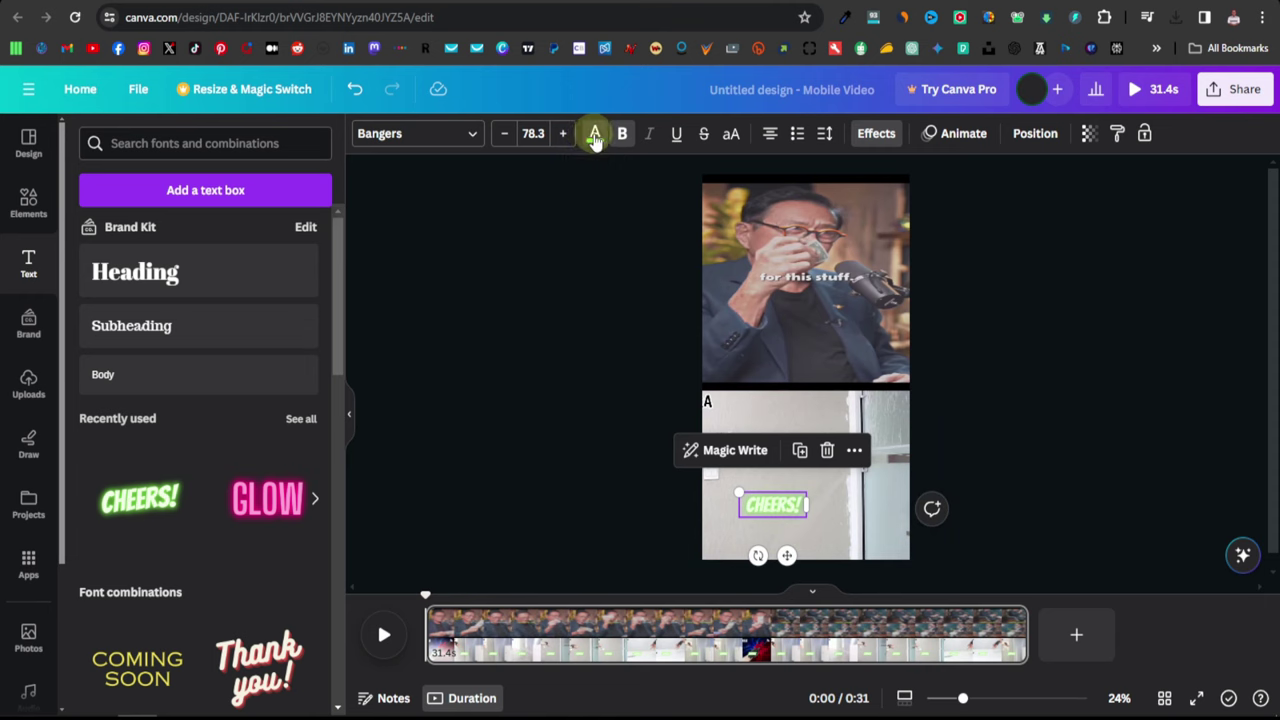
Remove the Neon effect from the CHEERS! text and change its colour to black
click(595, 136)
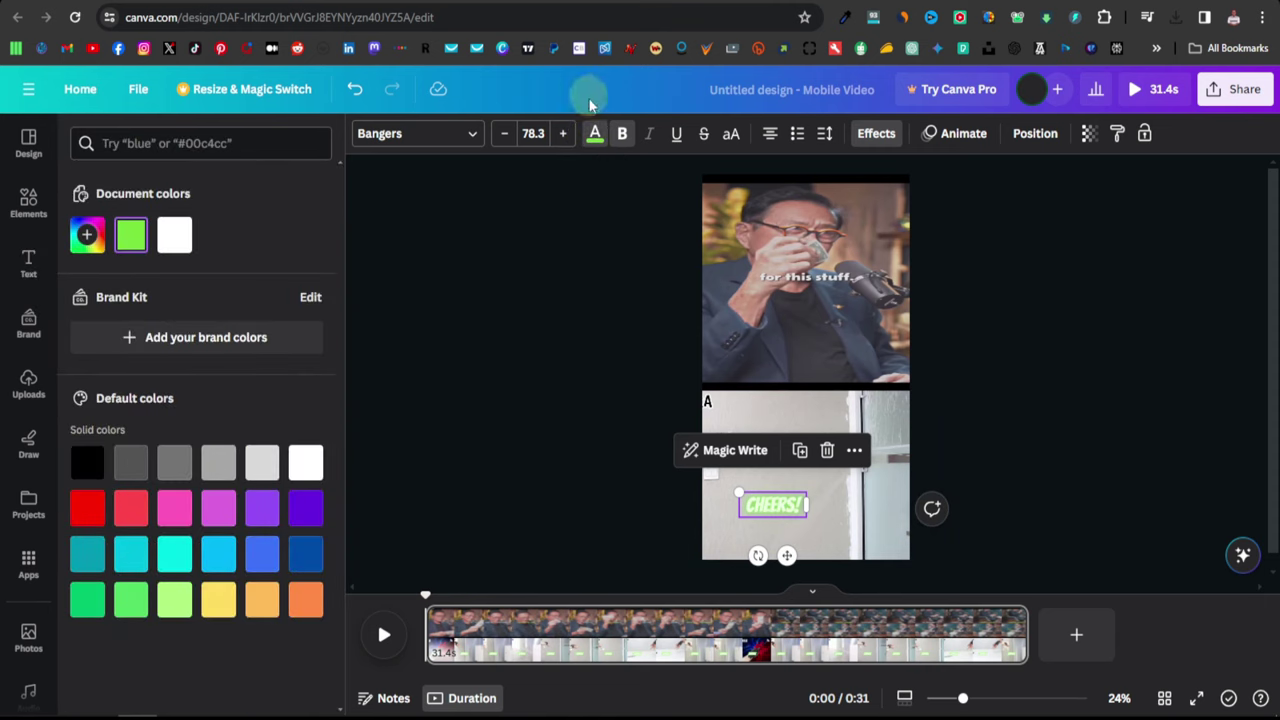
click(874, 133)
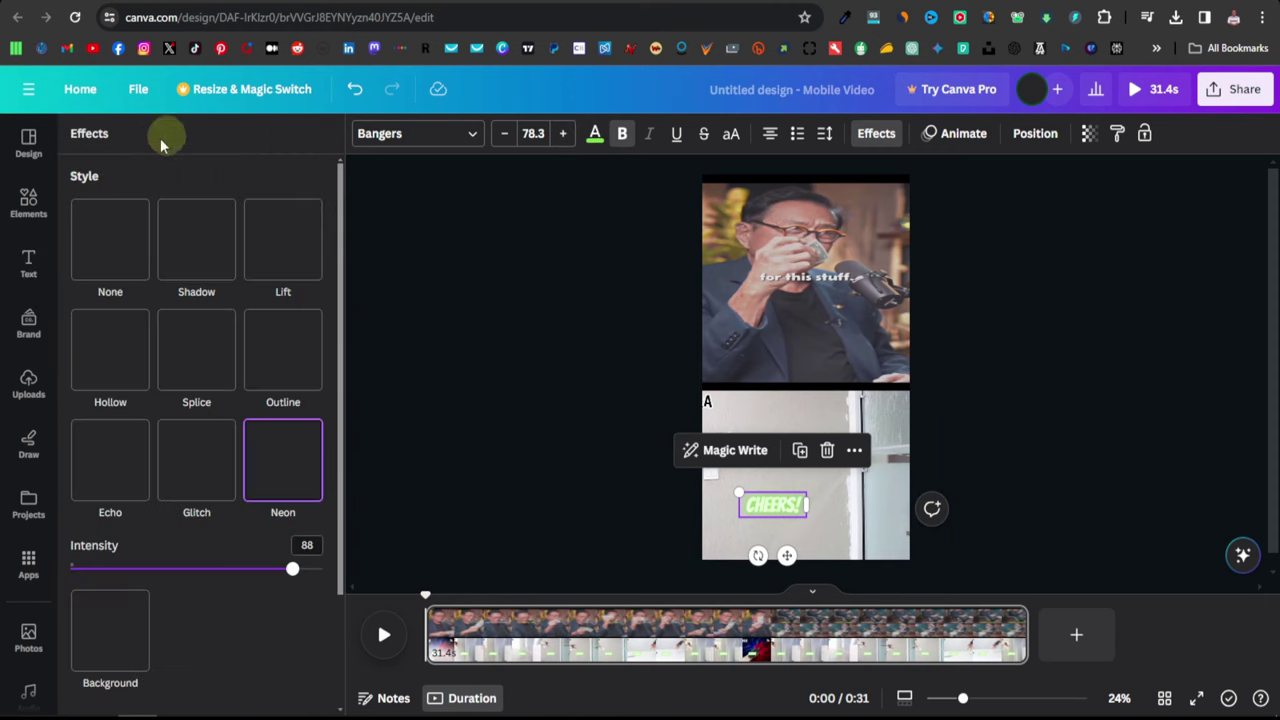
click(595, 133)
click(87, 465)
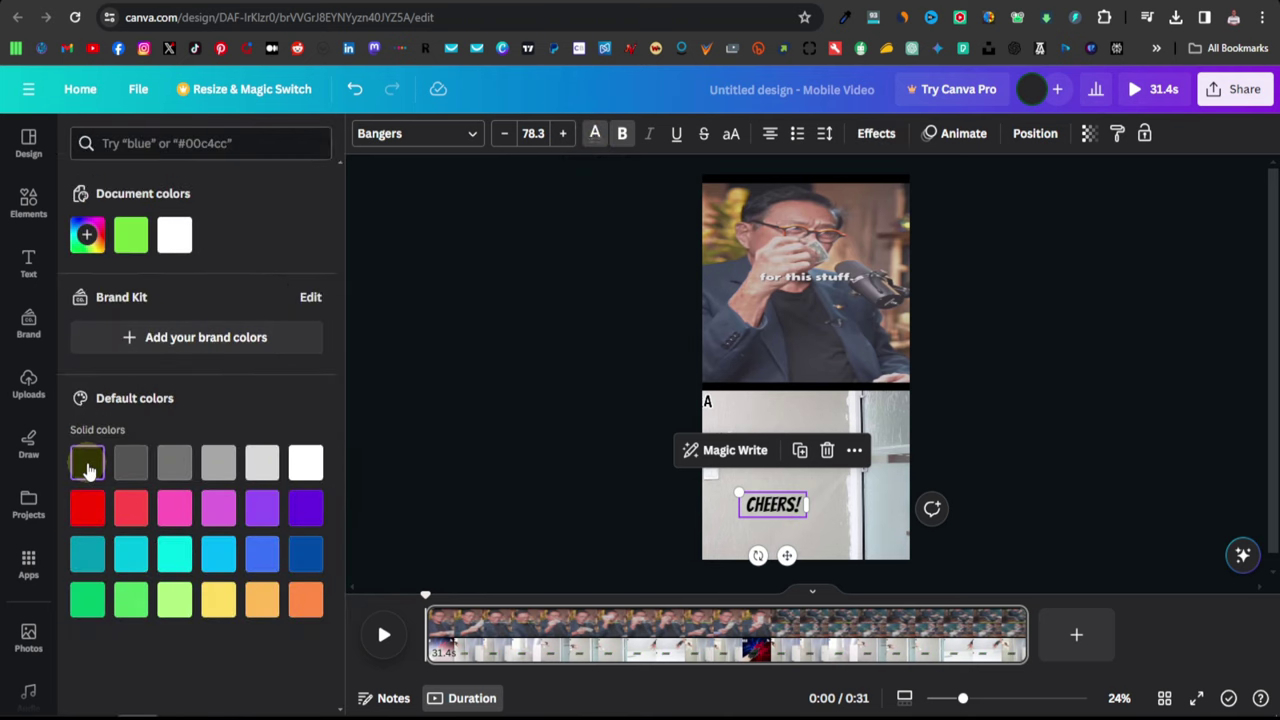
Move the text near the gadget clip's lower edge, replace it with "CLICK LINK IN BIO TO GET GADGET", and widen it to two lines
drag(780, 503, 773, 523)
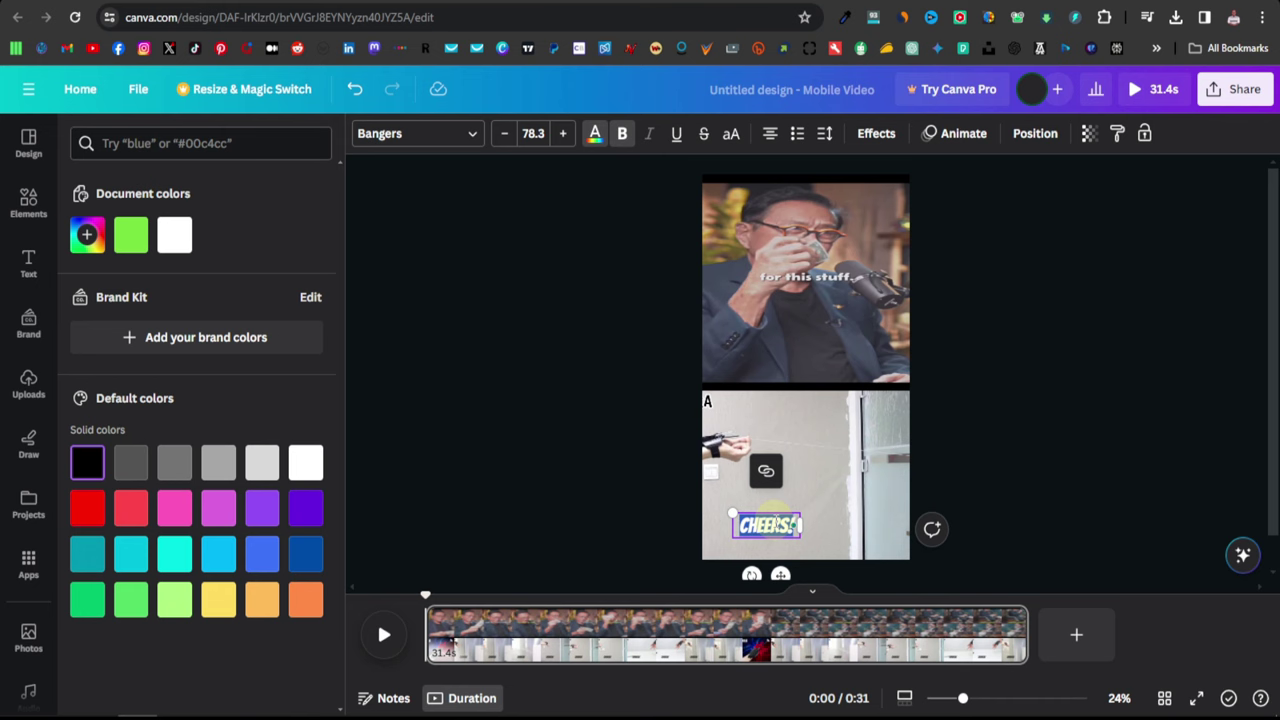
double_click(773, 520)
text(CLICK LINK IN BIO TO GET GADGET)
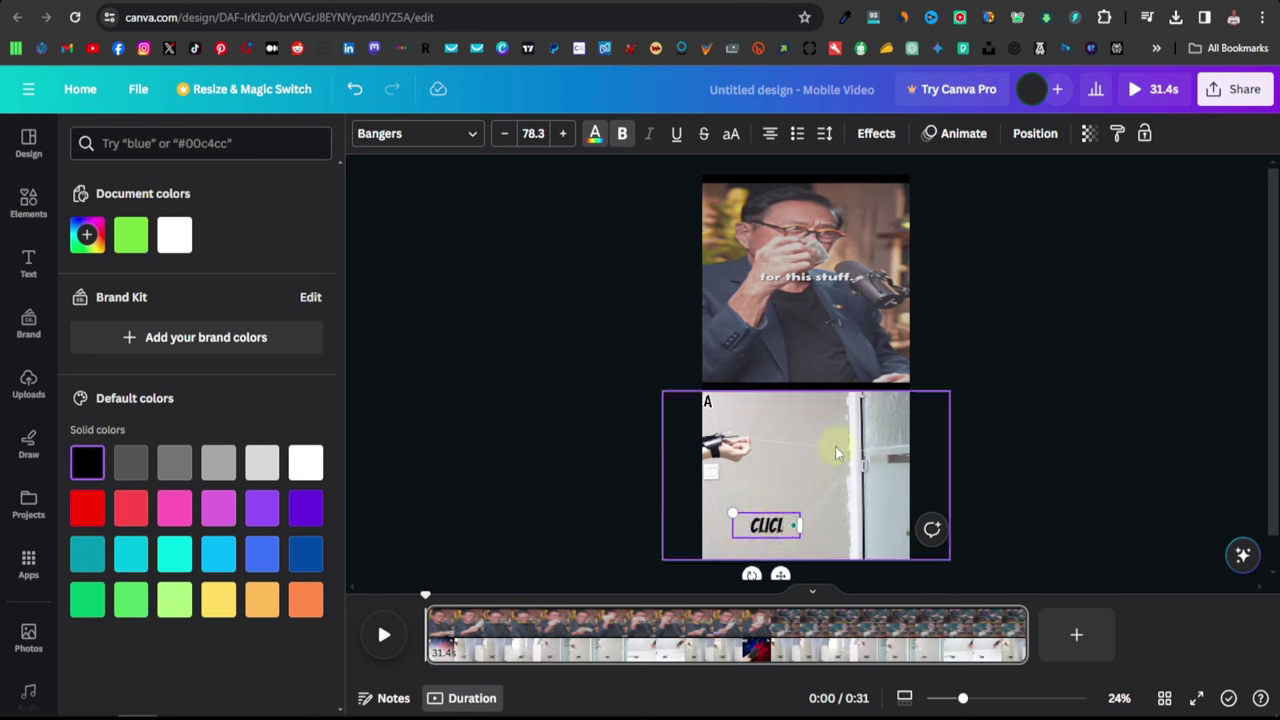
drag(809, 548, 857, 531)
click(1032, 486)
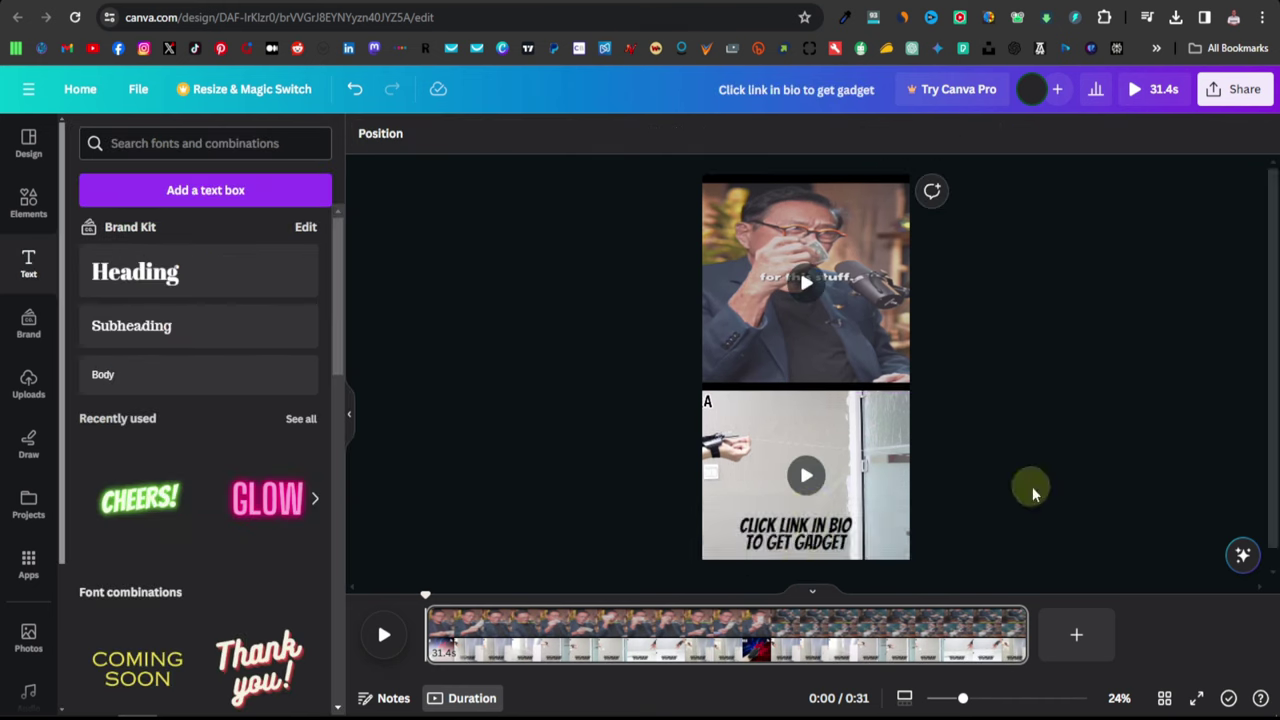
Shrink the link-in-bio text to about size 57 and centre it near the gadget clip's lower edge
click(806, 471)
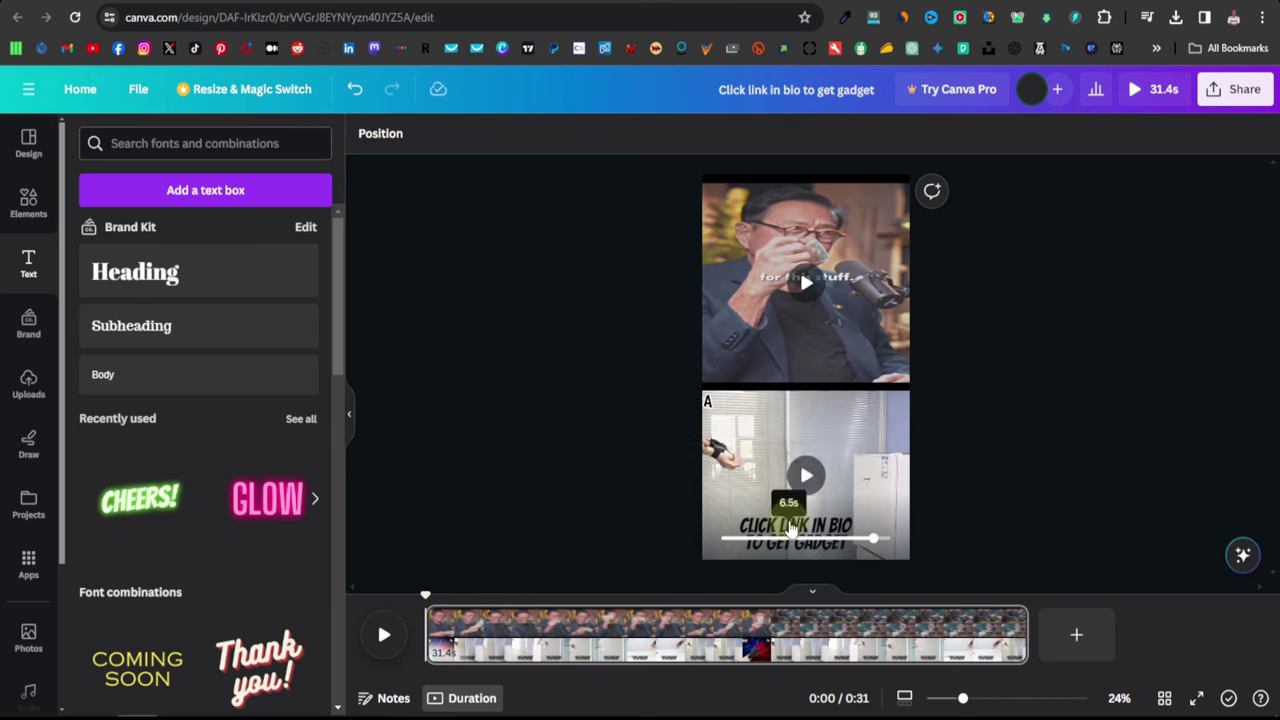
click(790, 537)
click(840, 537)
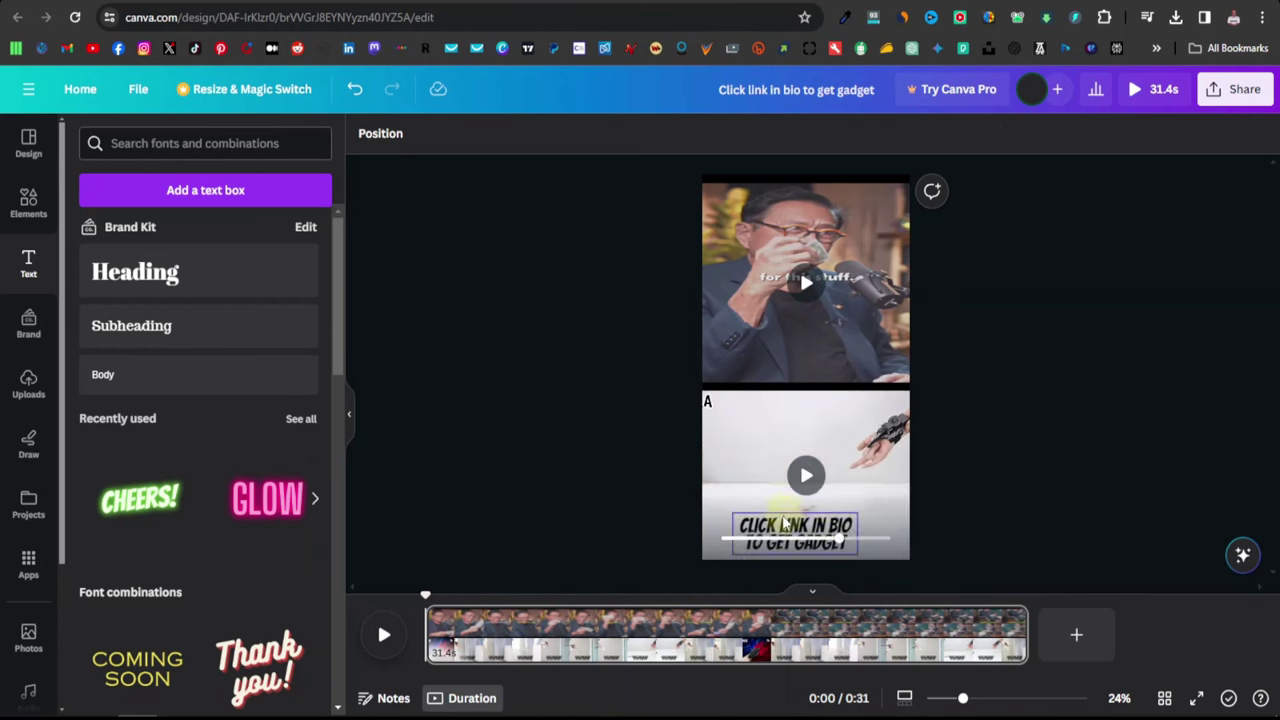
click(853, 515)
drag(856, 513, 888, 552)
click(1004, 500)
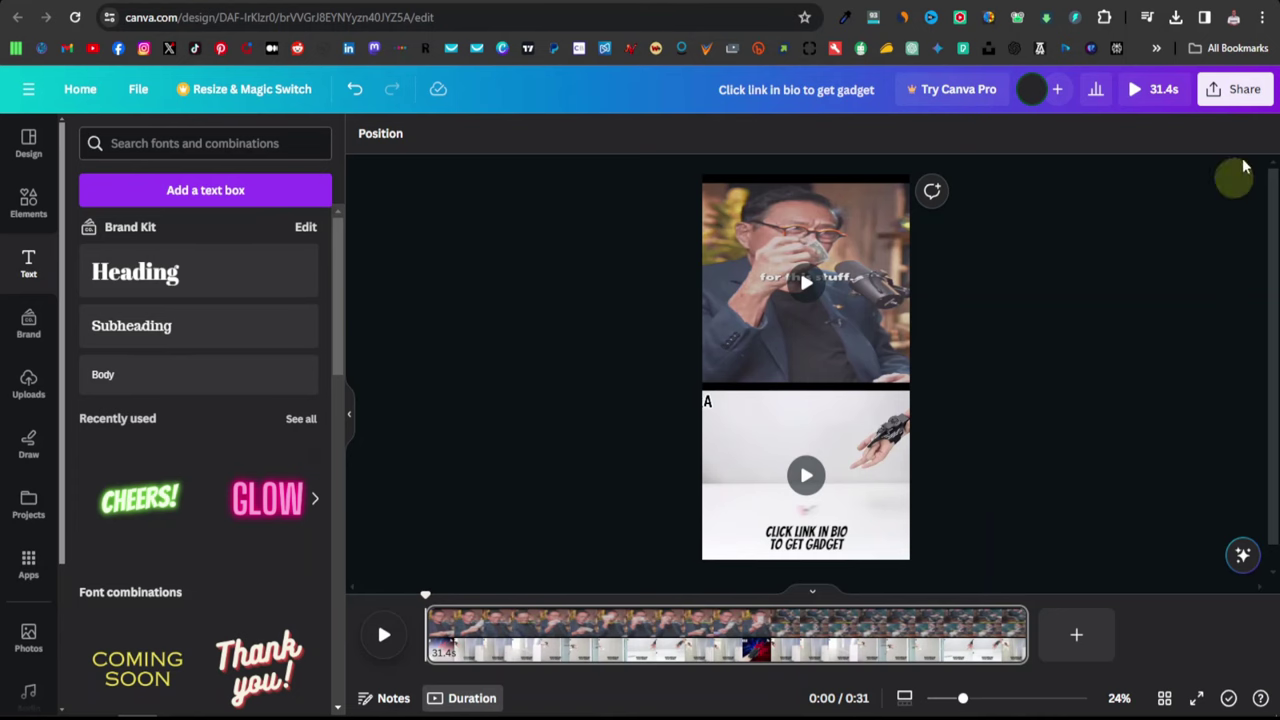
Download the design as an MP4 video at 1080p (HD) quality
click(1245, 98)
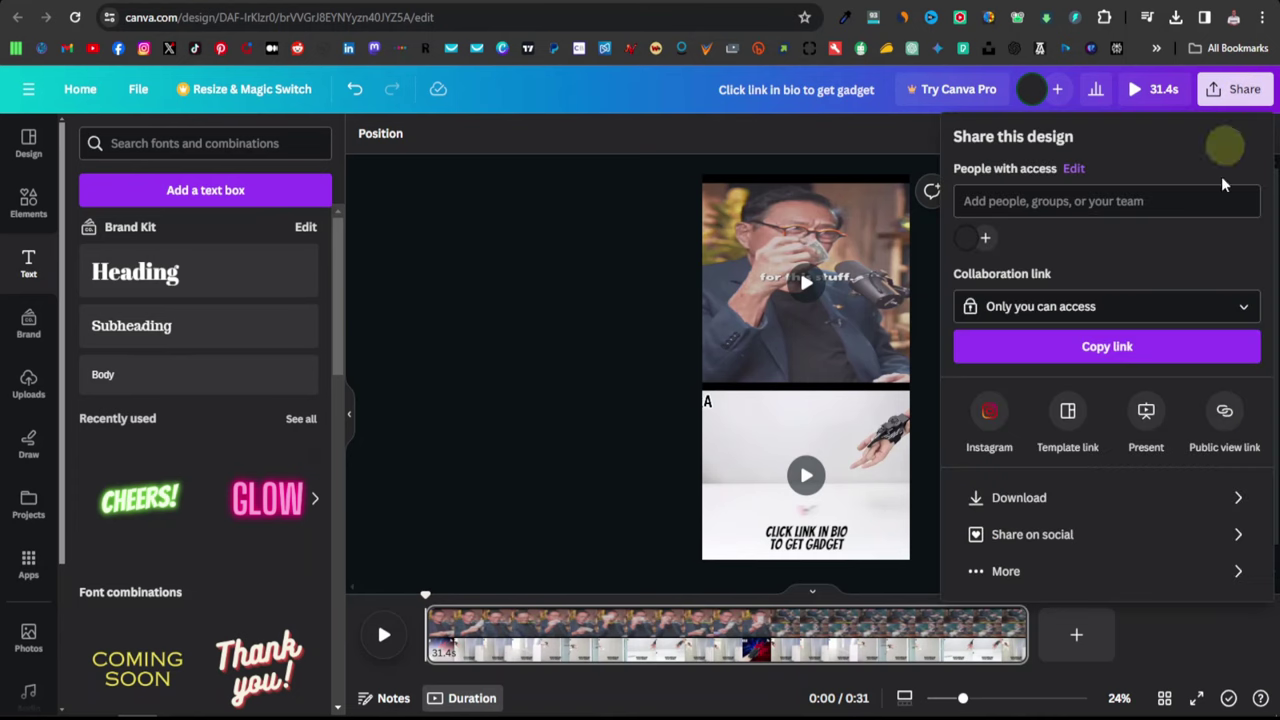
click(1240, 497)
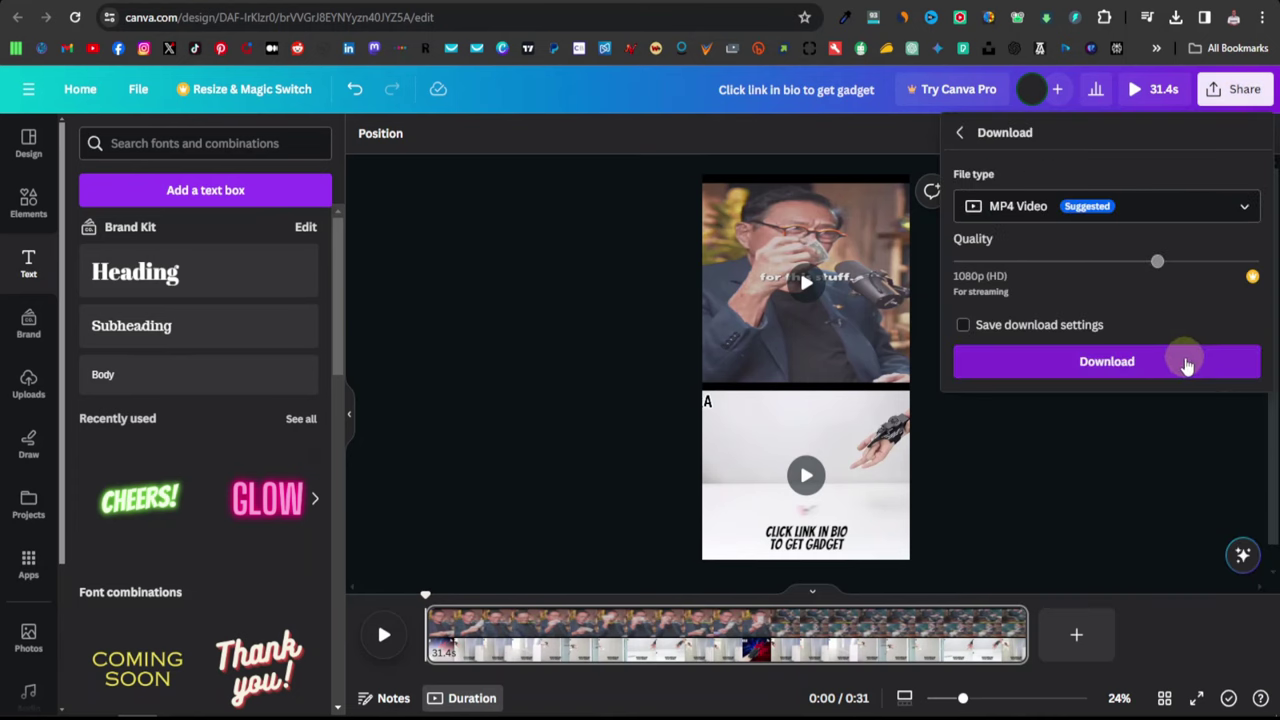
click(1158, 365)
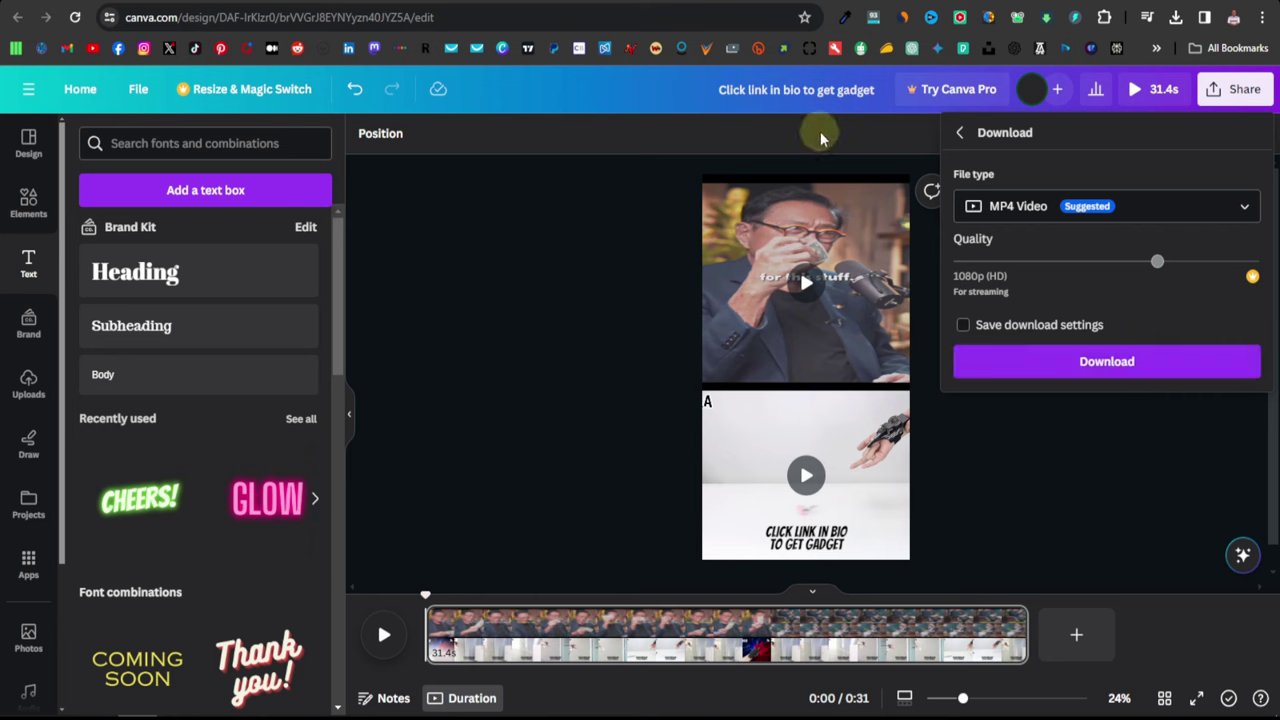
Switch to TikTok and upload Untitled design.mp4 from the browser's recent downloads as a new video
click(972, 152)
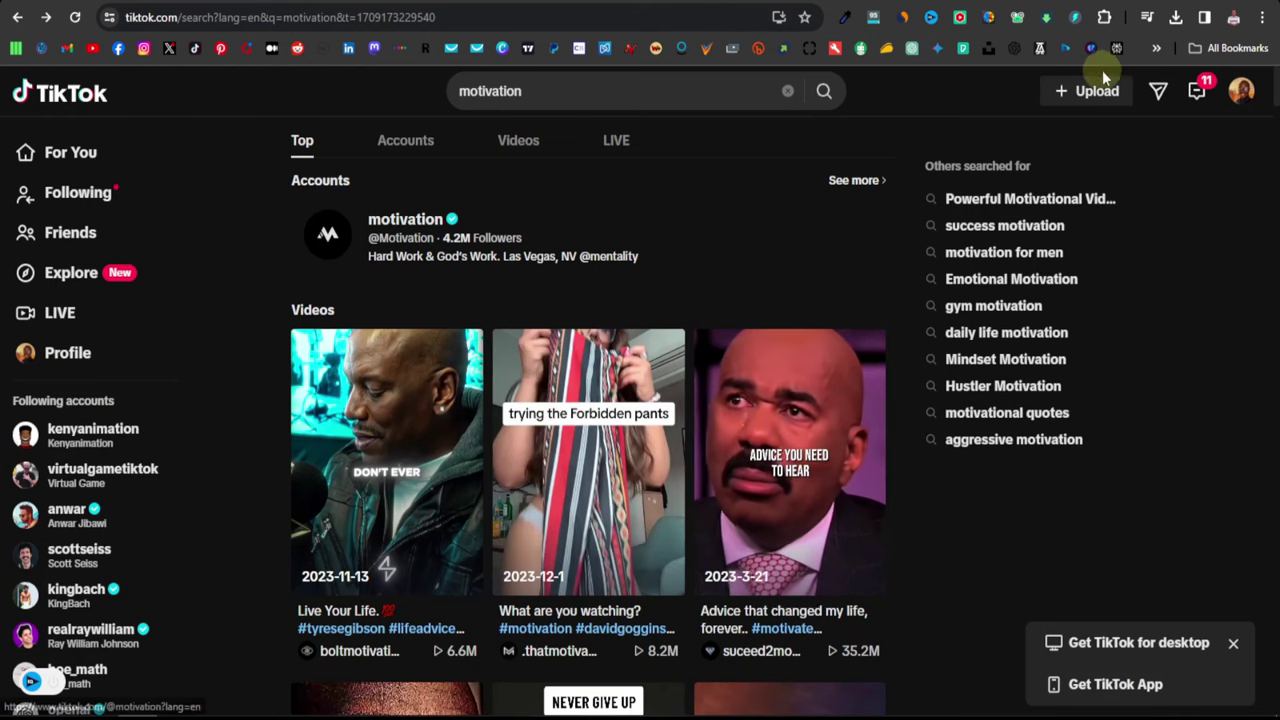
click(1088, 91)
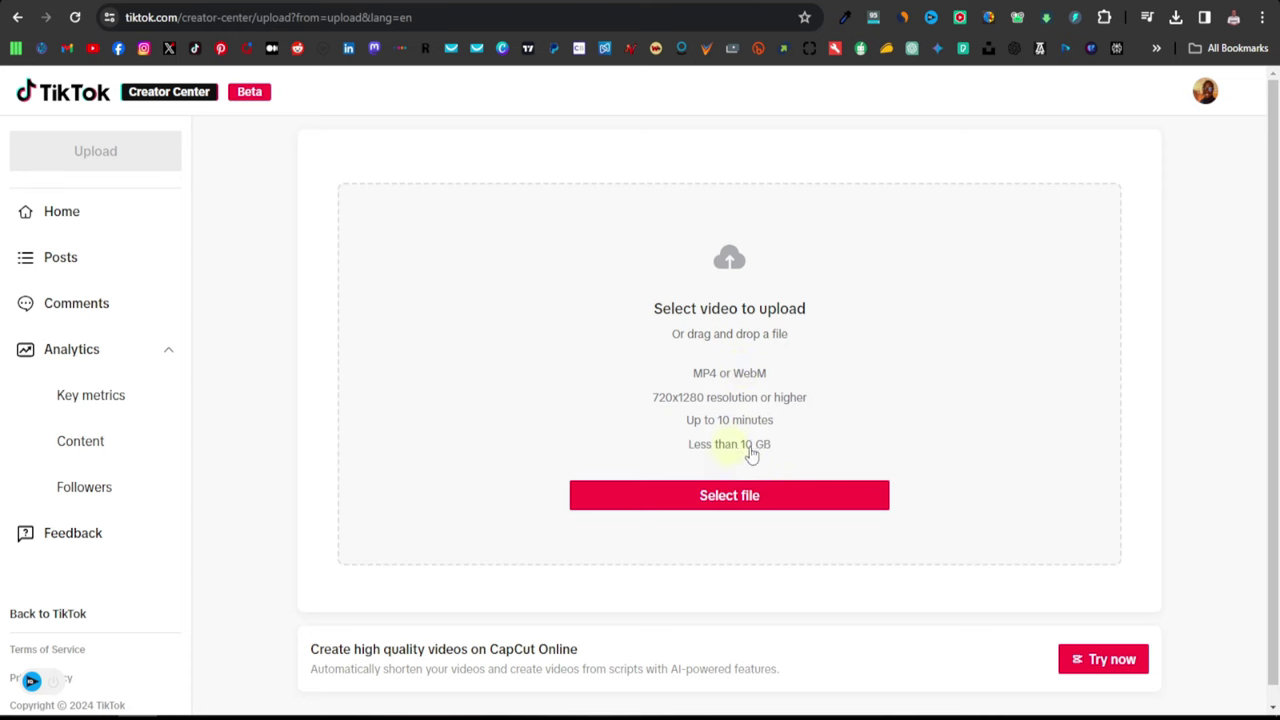
click(1176, 17)
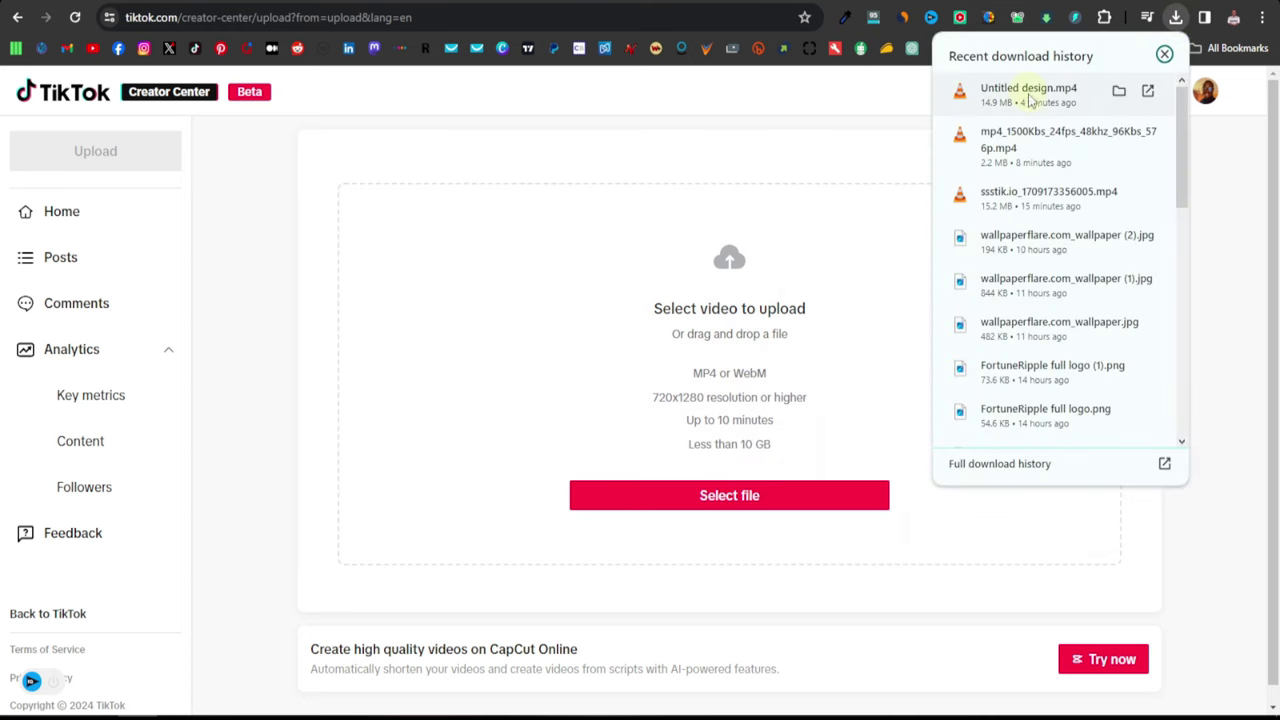
drag(1002, 112, 700, 340)
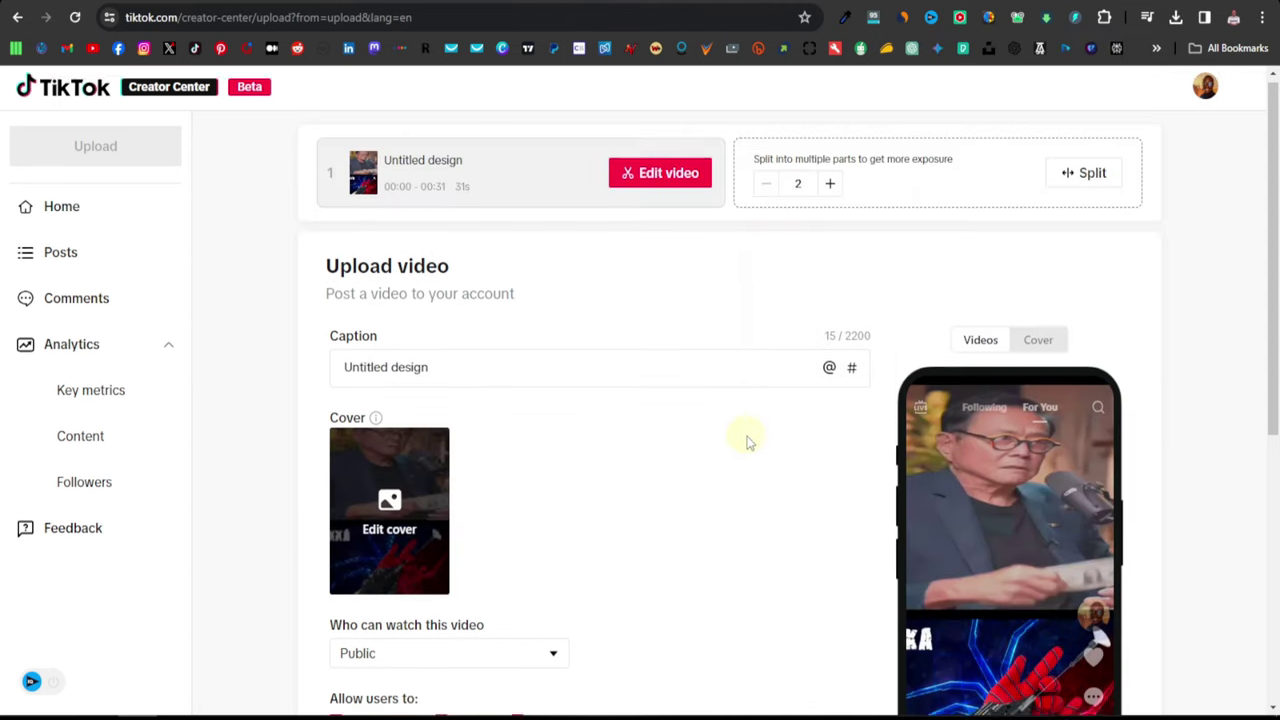
scroll(749, 437, down, 1)
scroll(463, 379, up, 1)
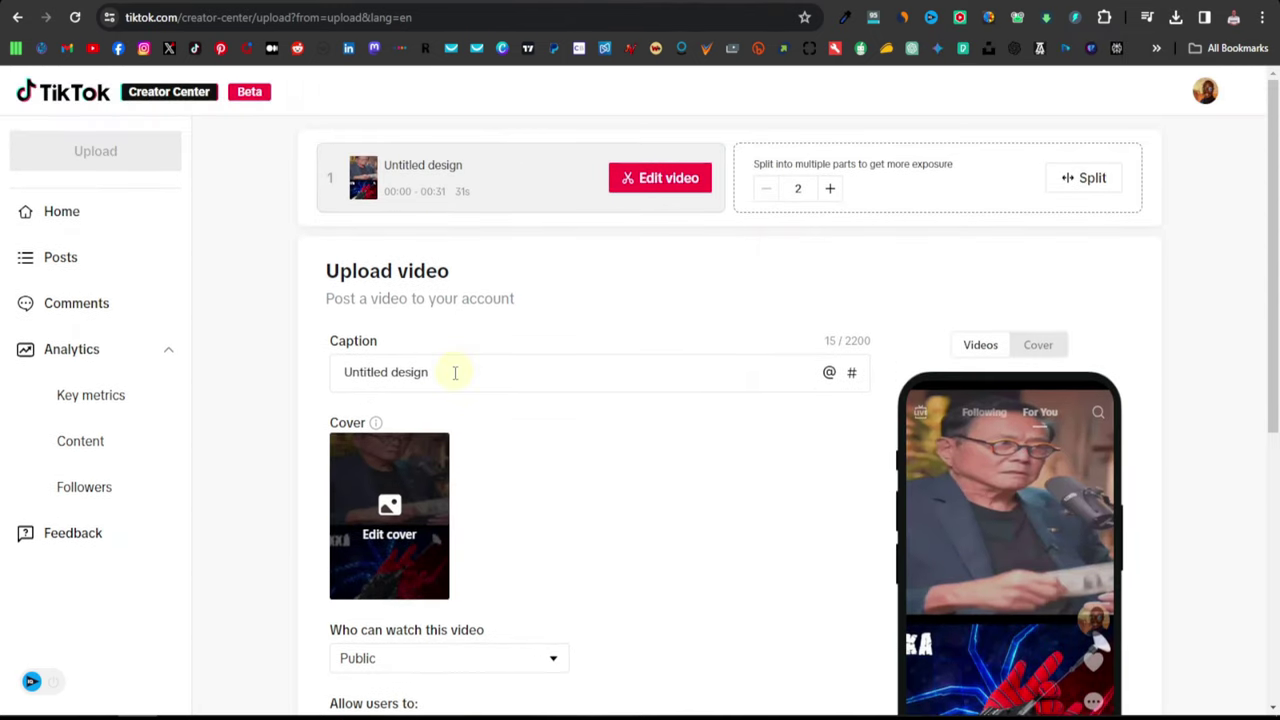
Replace the video caption with "Robert Kiyosaki interview" followed by the suggested hashtag #robertkiyosaki
triple_click(455, 372)
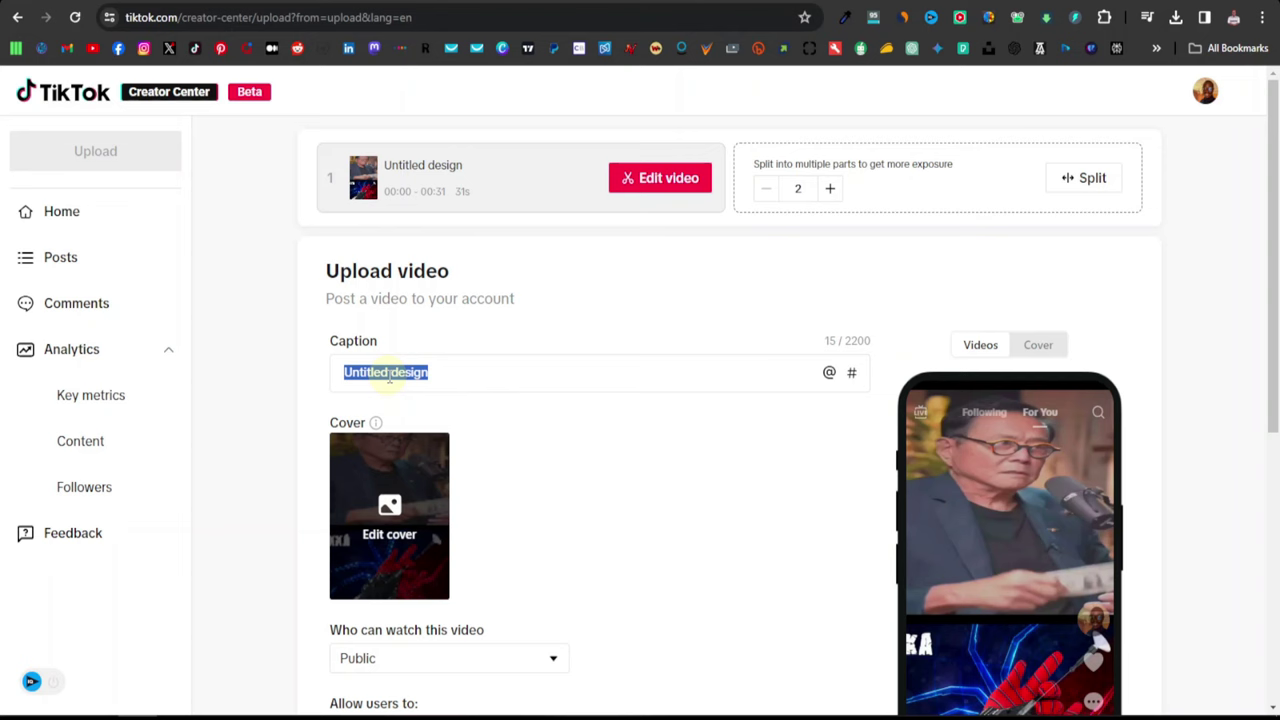
text(R)
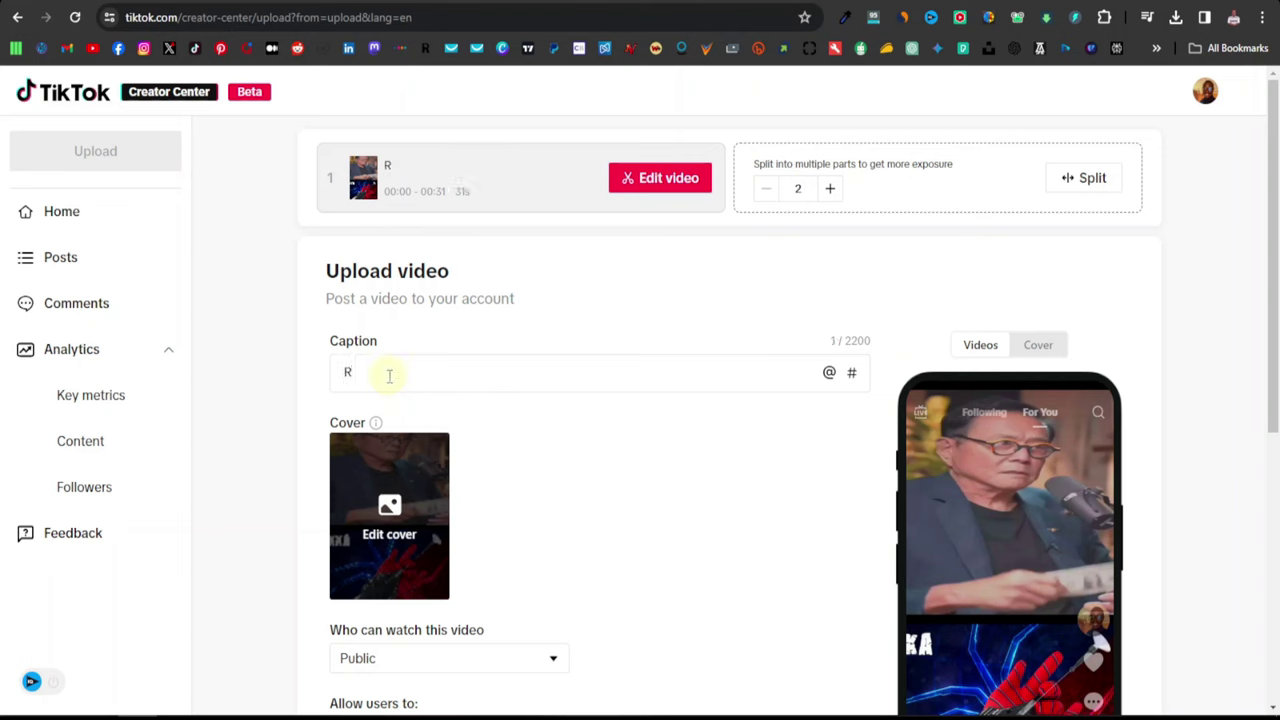
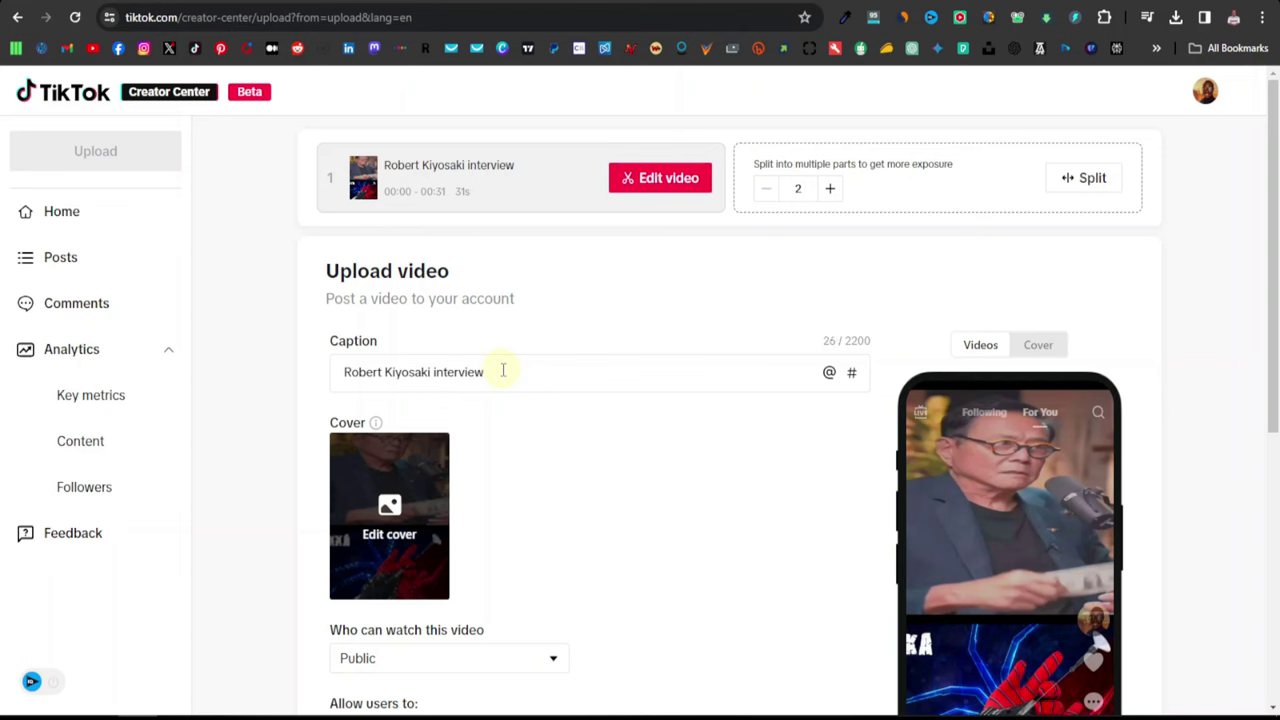
text(#robertkiy)
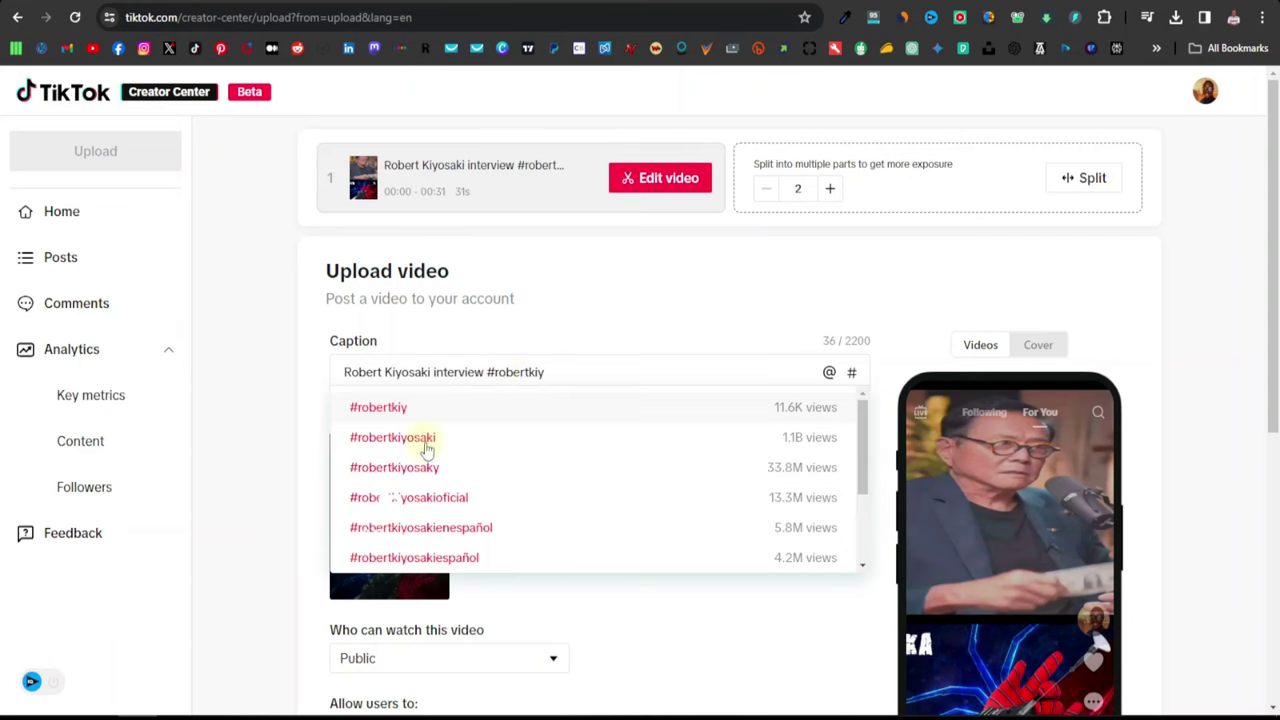
click(428, 438)
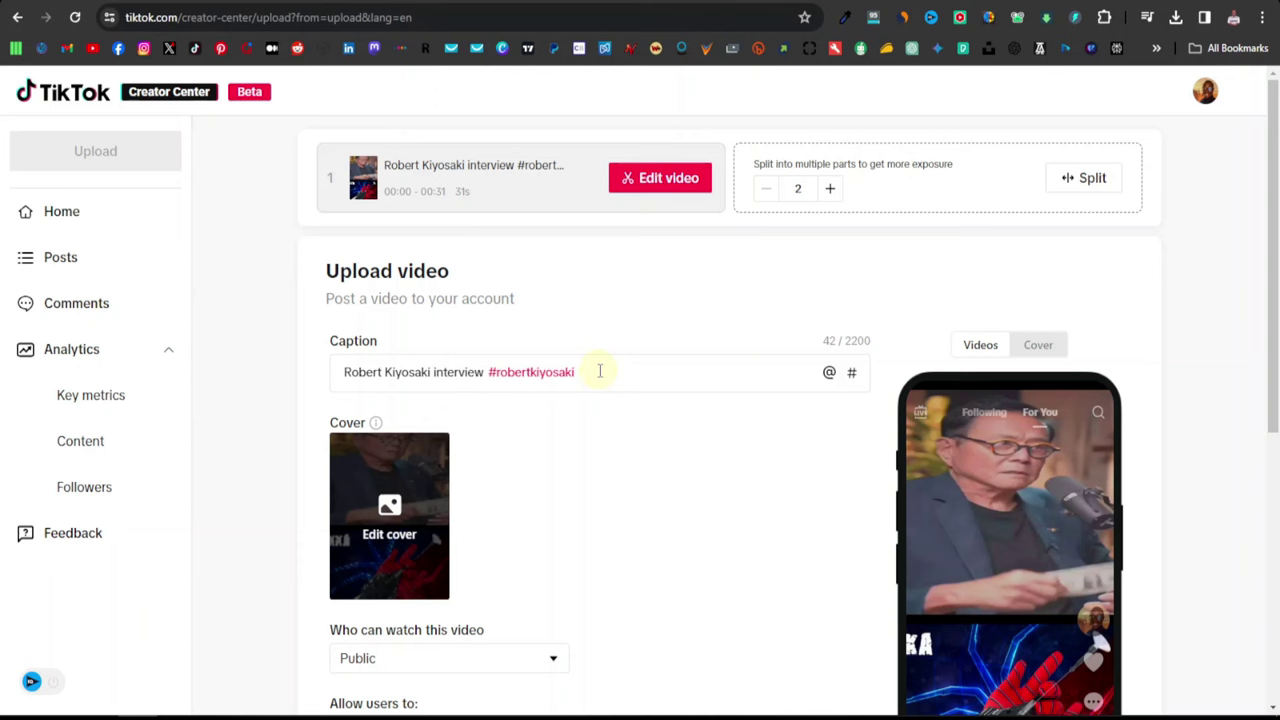
Add the suggested hashtags #podcast and #money to the end of the caption
text(#podcast)
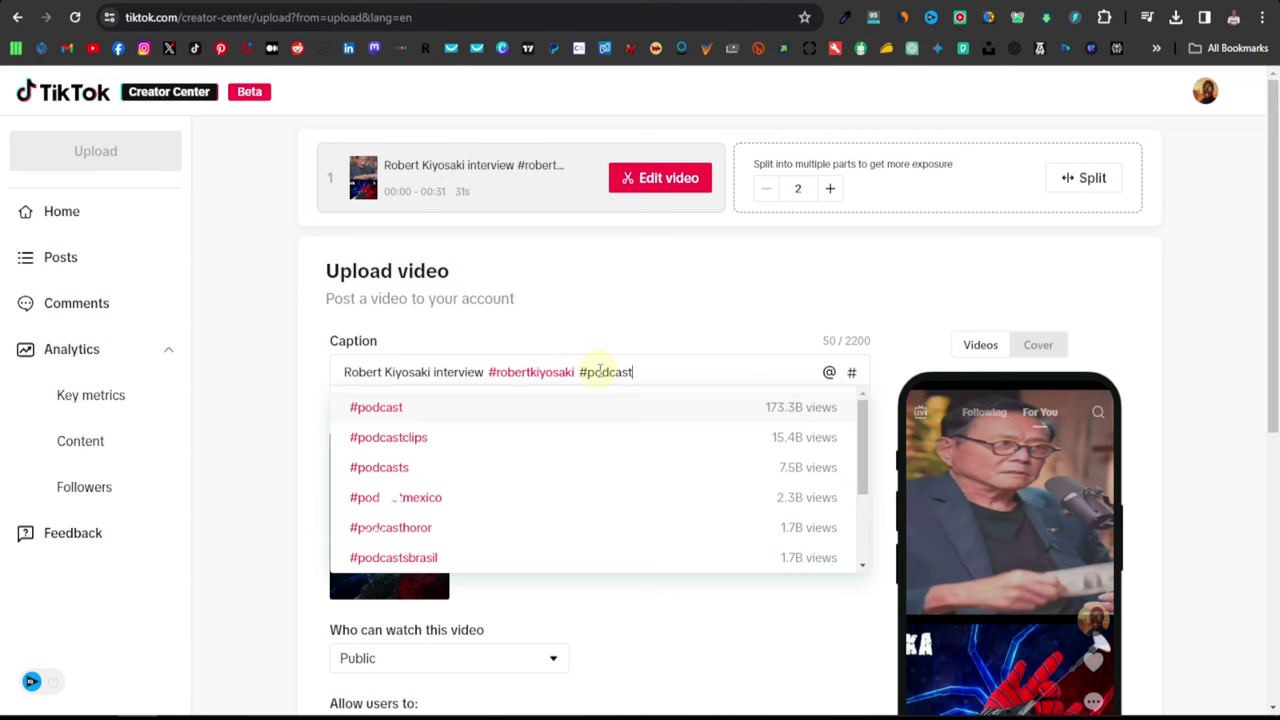
click(577, 408)
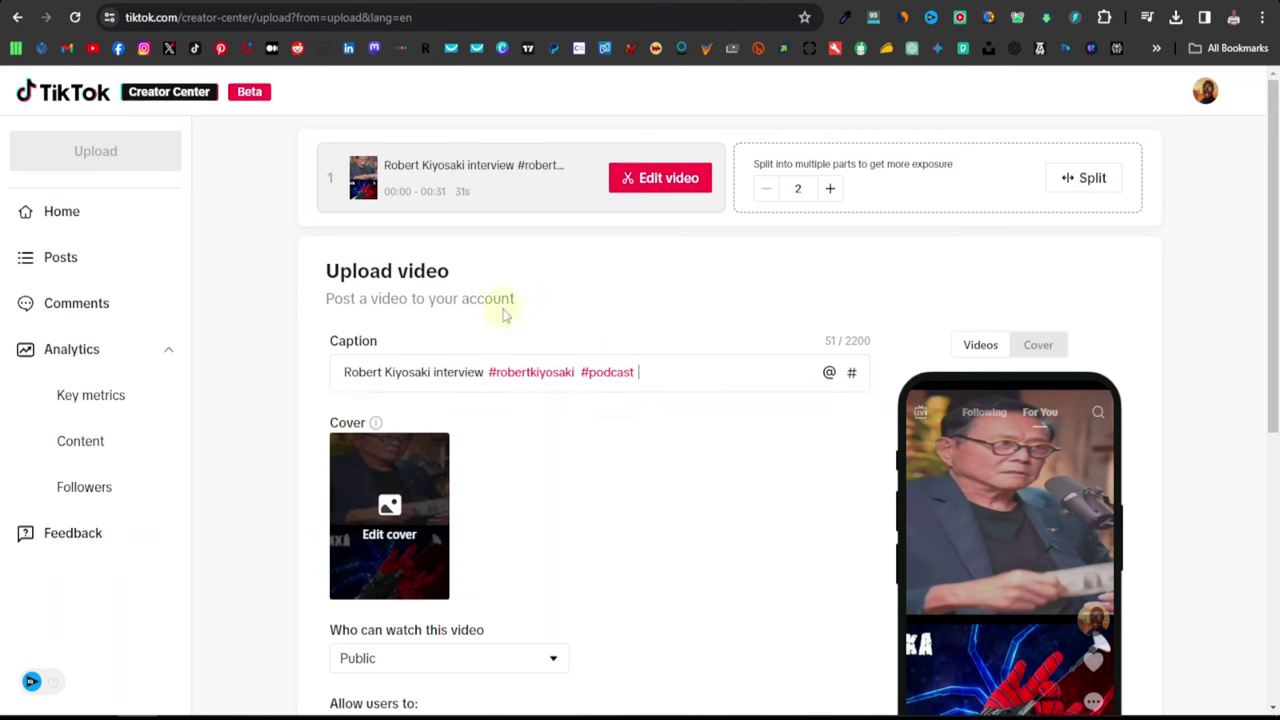
text(#mone)
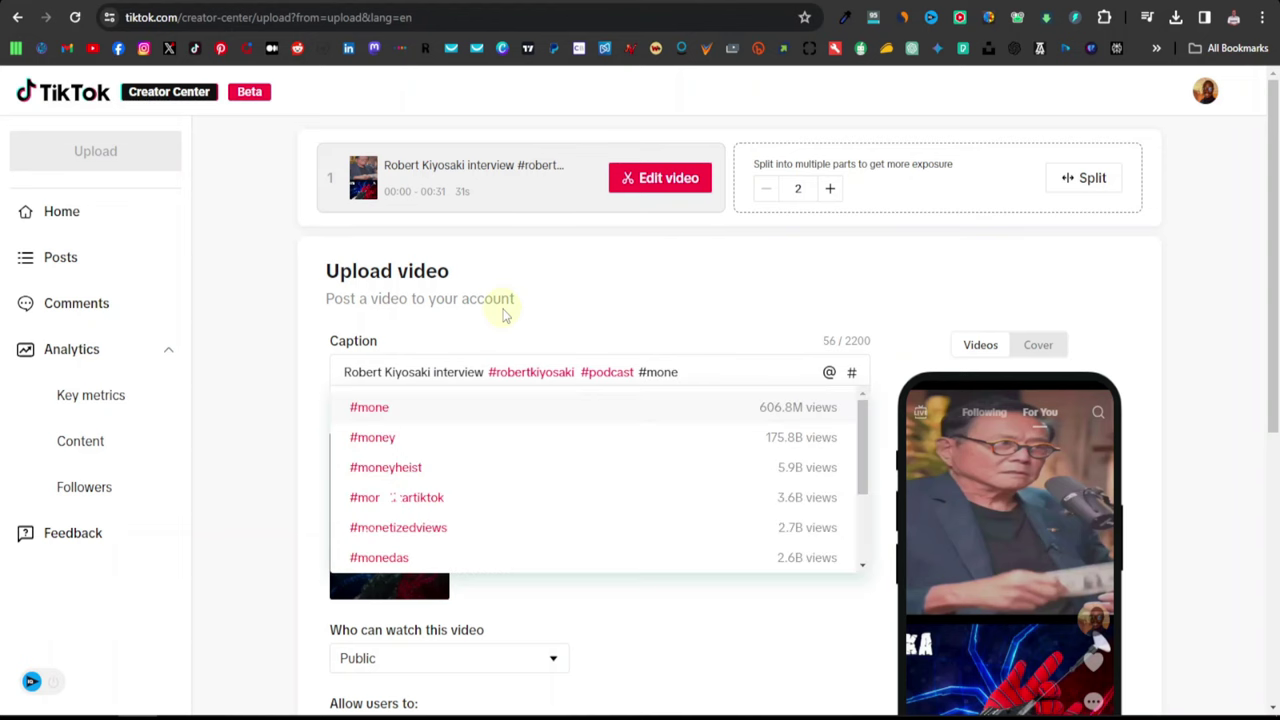
text(y)
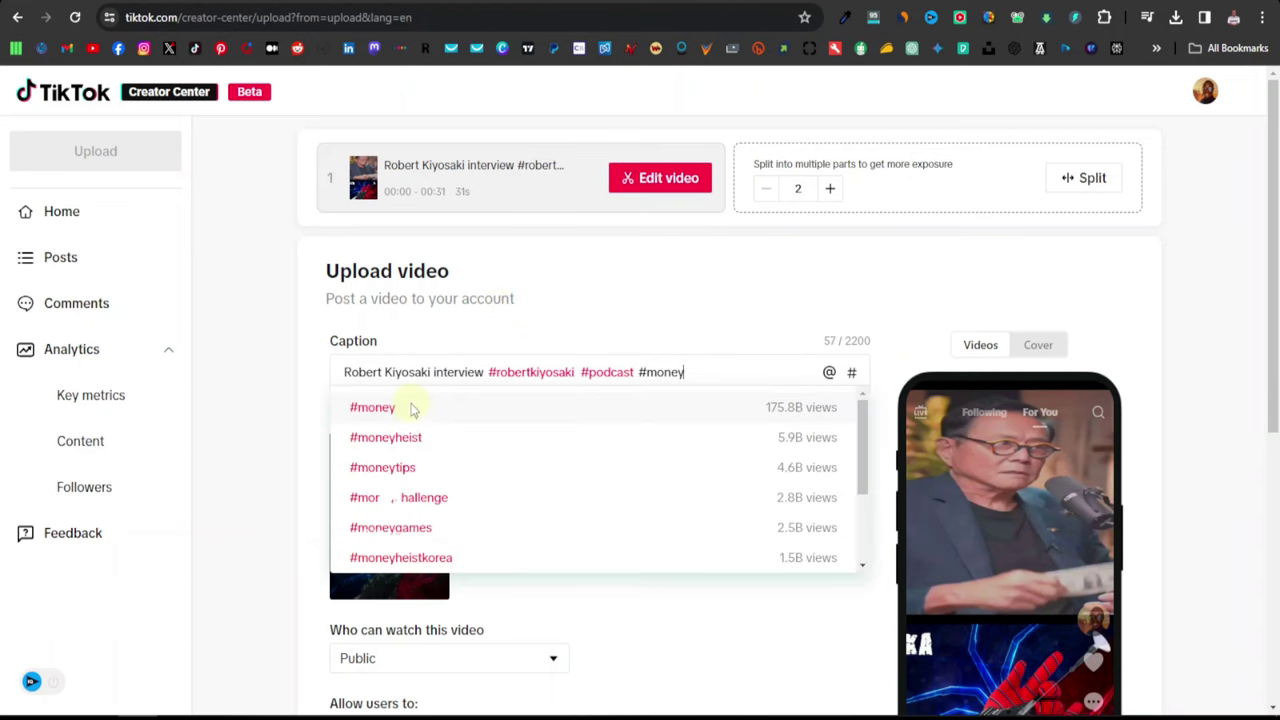
click(413, 412)
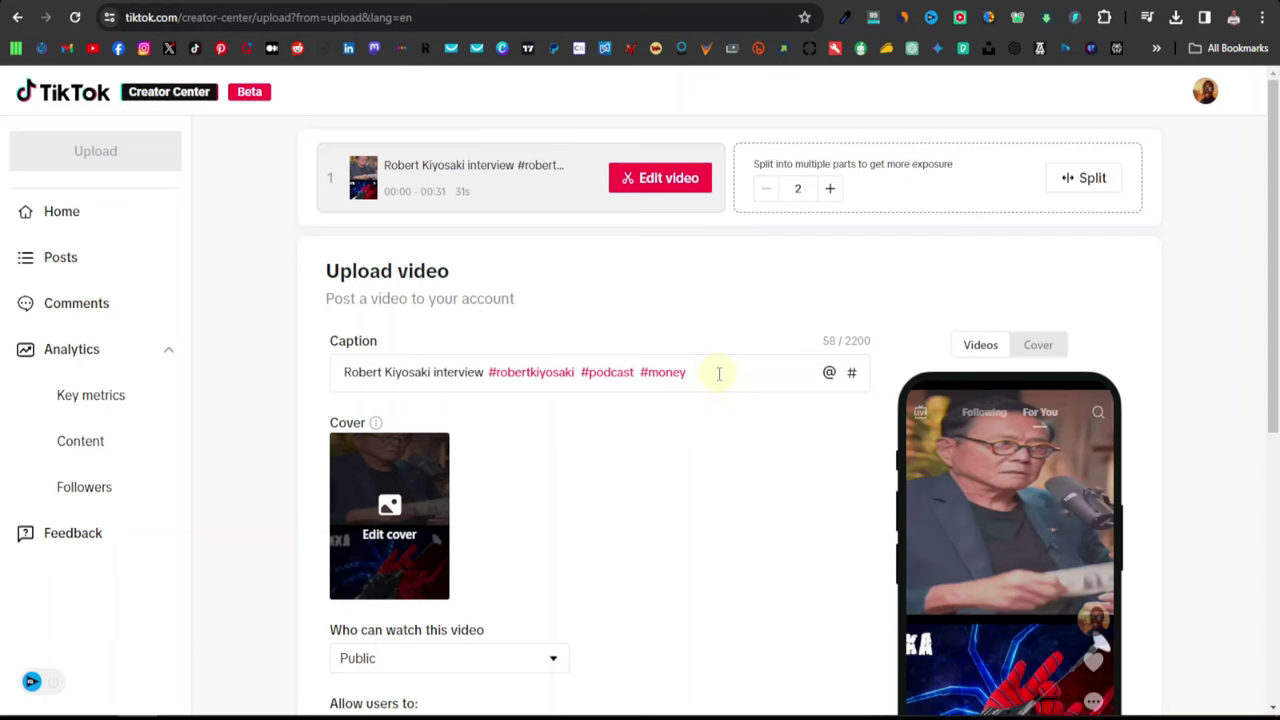
scroll(723, 372, down, 5)
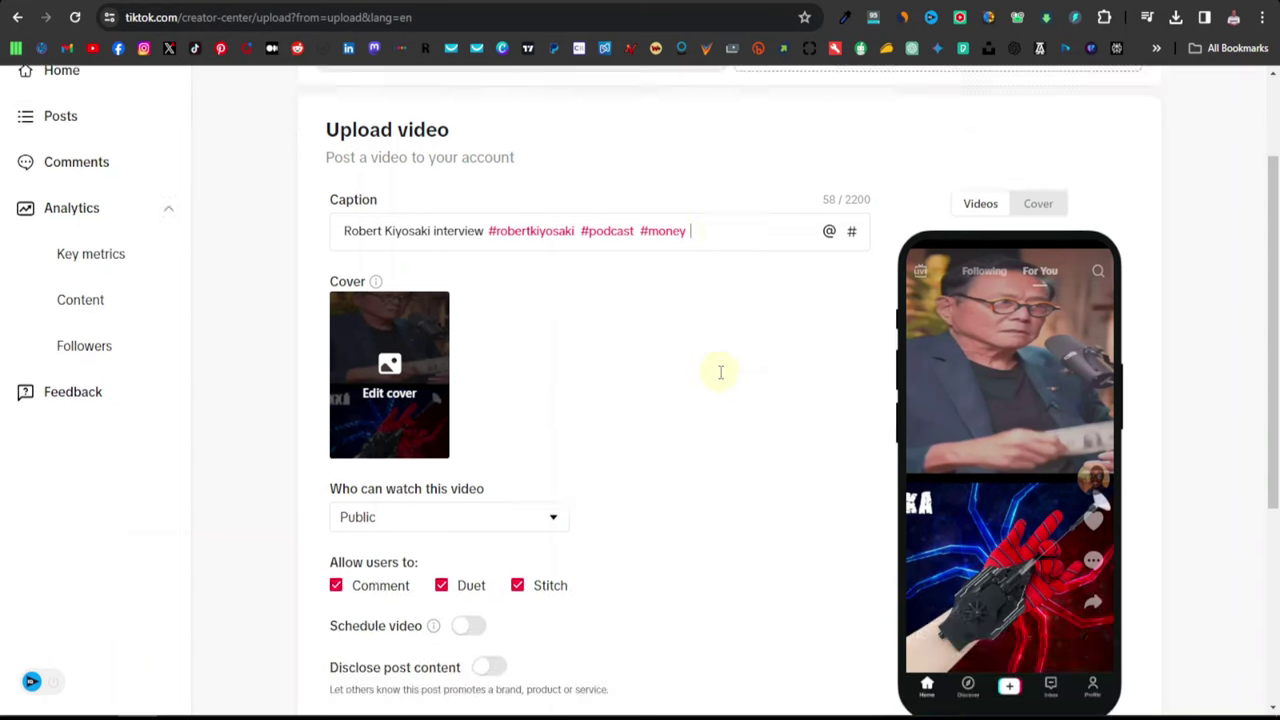
Open the pure_podcasts profile from its split-screen podcast video and look through its bio link and videos
click(538, 603)
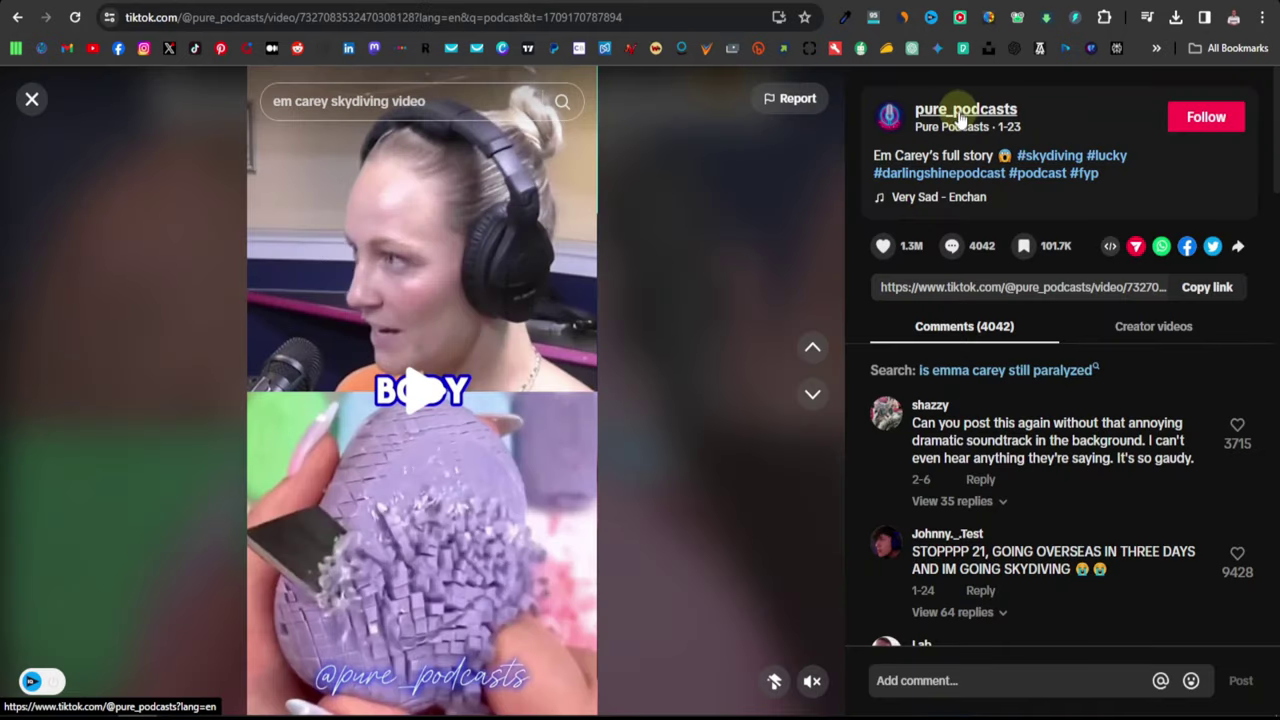
click(958, 110)
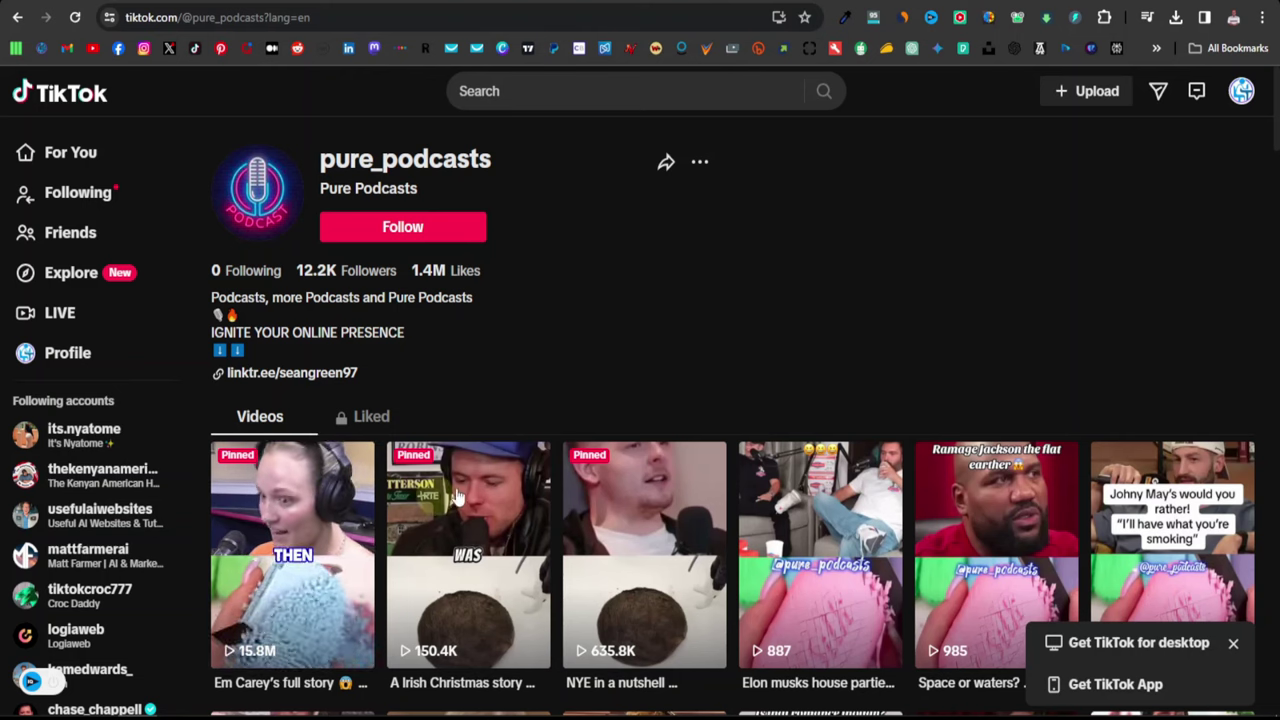
scroll(995, 497, down, 4)
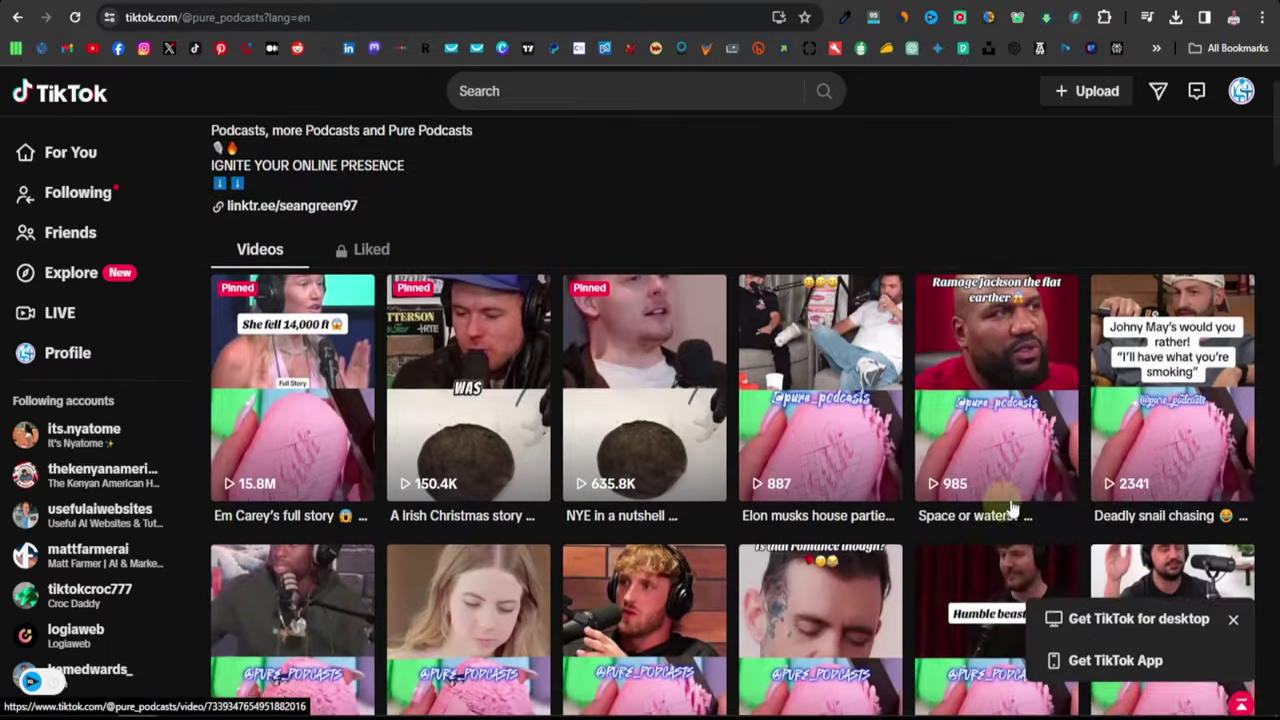
scroll(727, 425, up, 4)
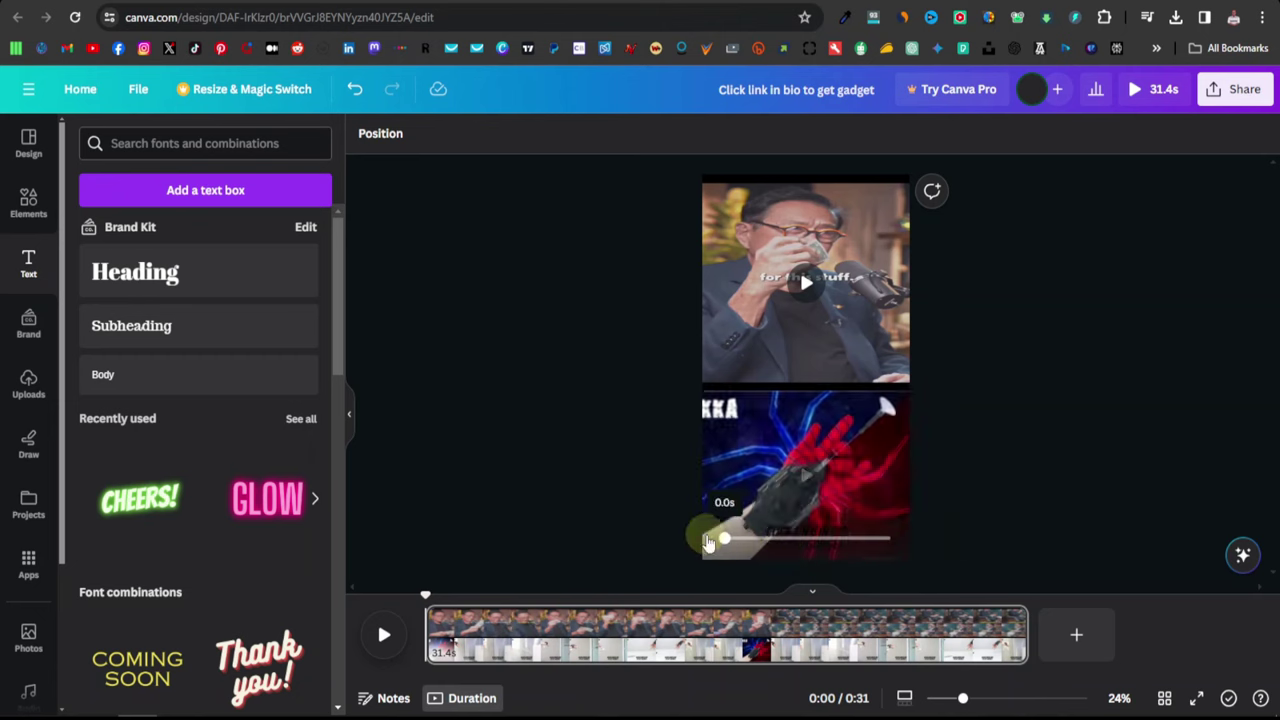
Return to the Canva design, move the link-in-bio text up into the middle of the gadget clip, and replace it with "www"
drag(822, 553, 848, 498)
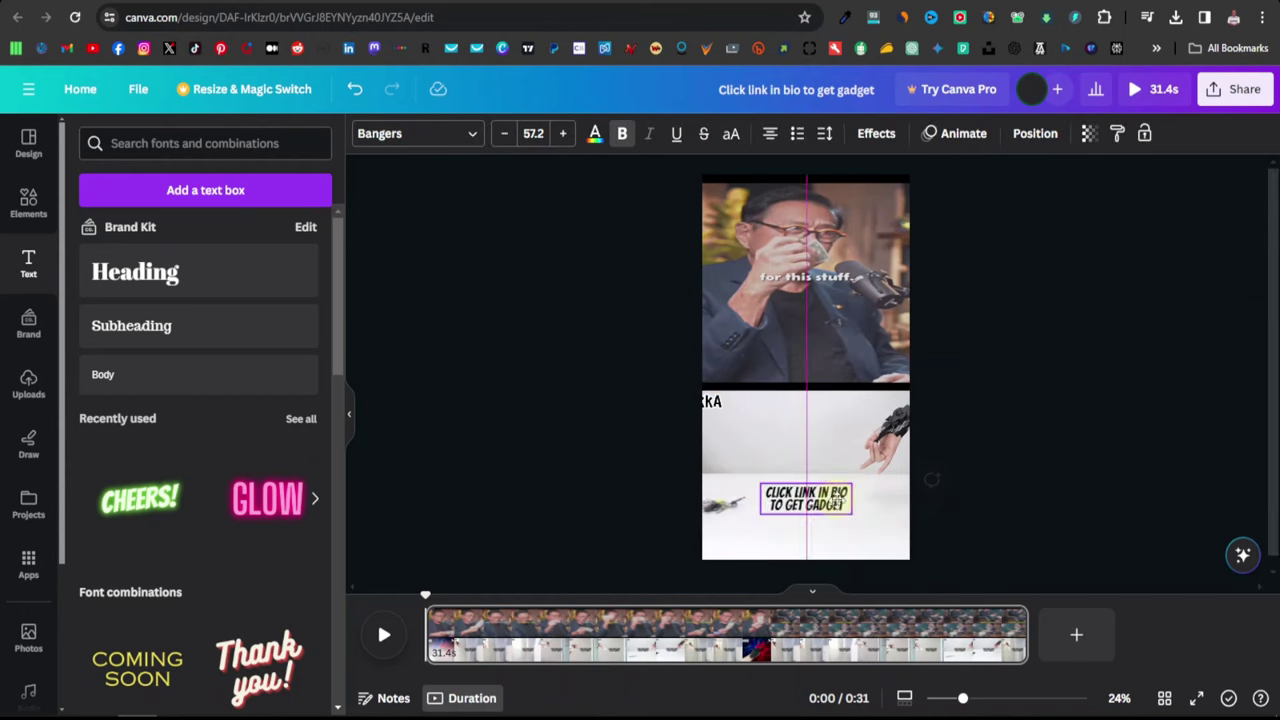
double_click(848, 492)
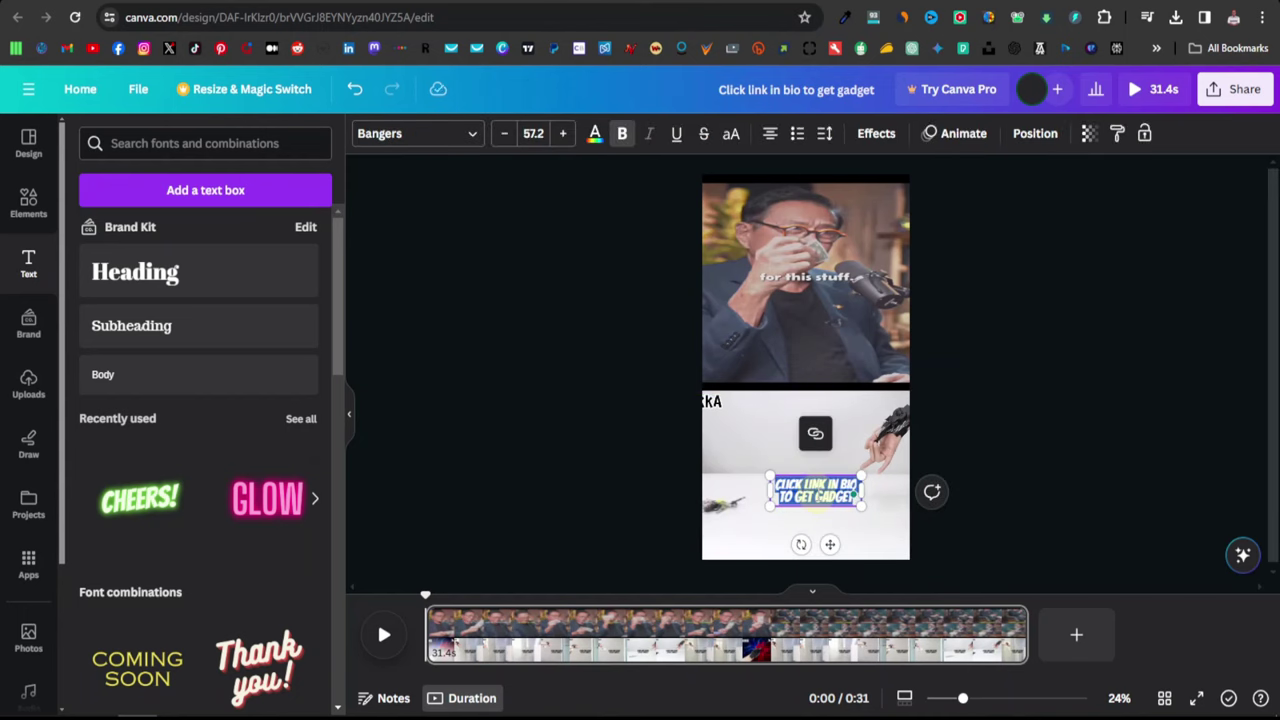
text(www)
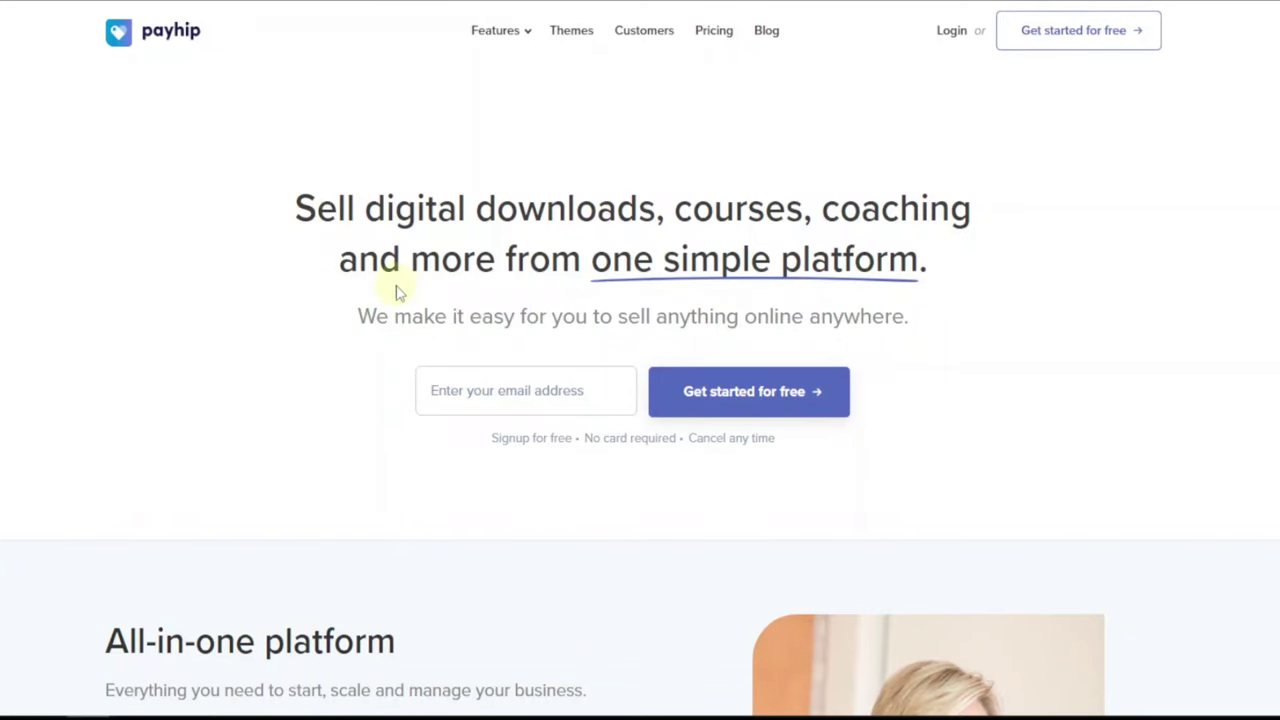
Examine the Payhip homepage for its product types, store features, creator testimonials and example sellers
scroll(368, 298, down, 5)
scroll(366, 300, down, 7)
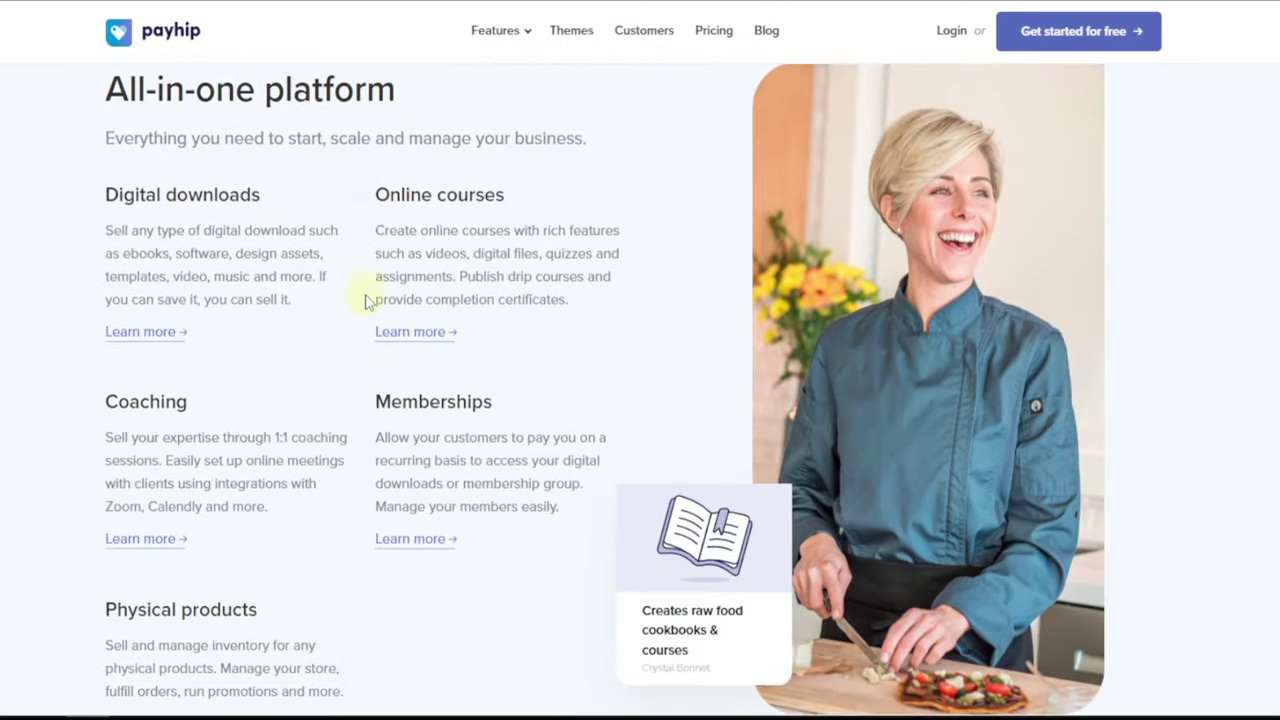
scroll(366, 300, down, 5)
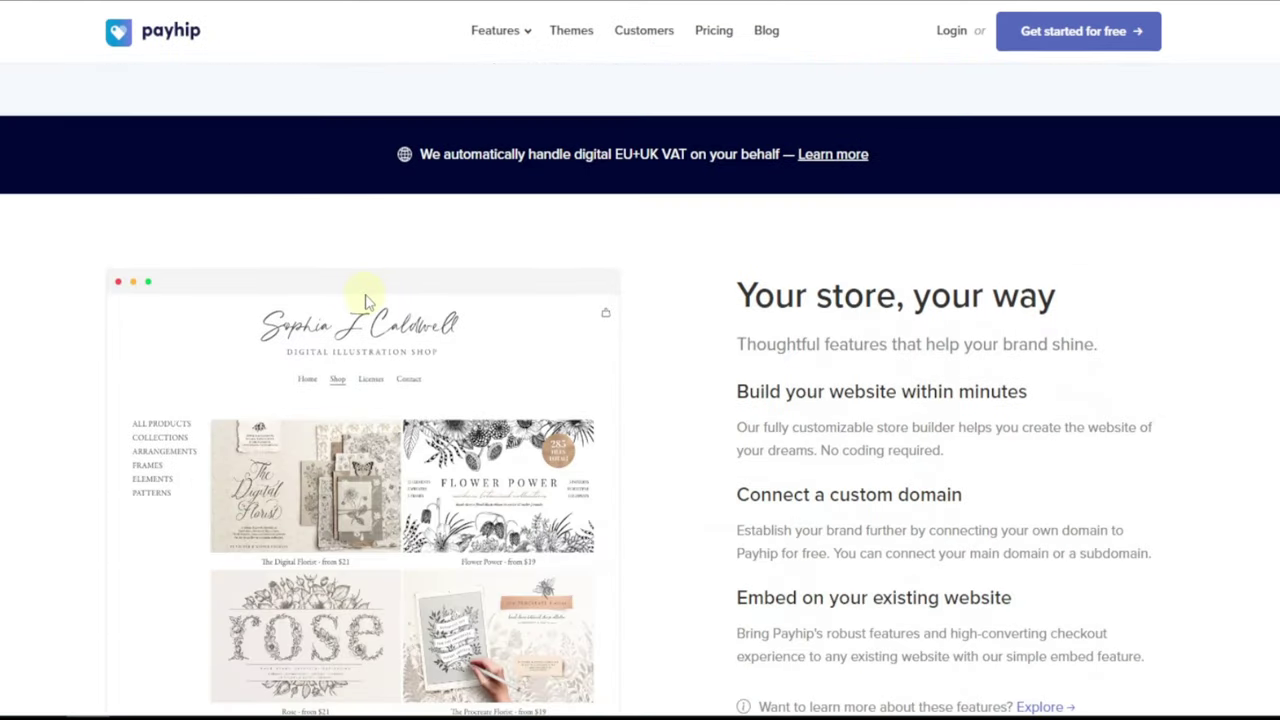
scroll(366, 300, down, 5)
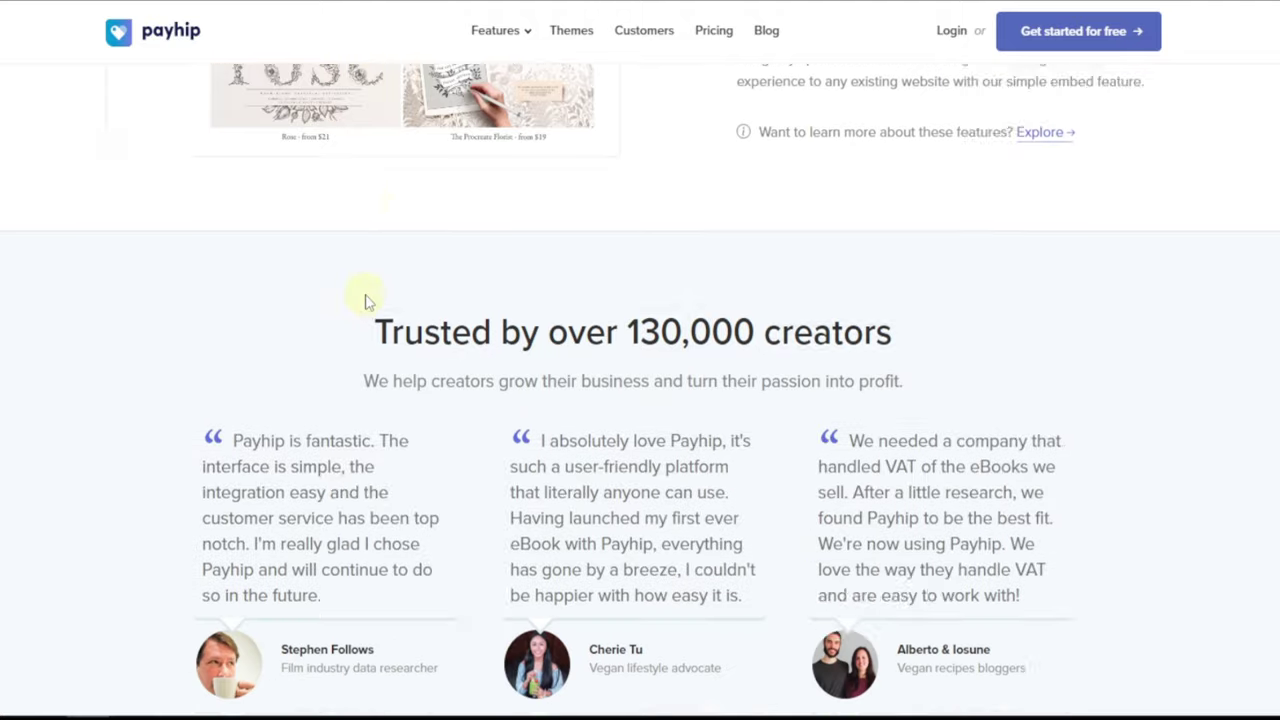
scroll(368, 302, down, 1)
scroll(368, 302, down, 4)
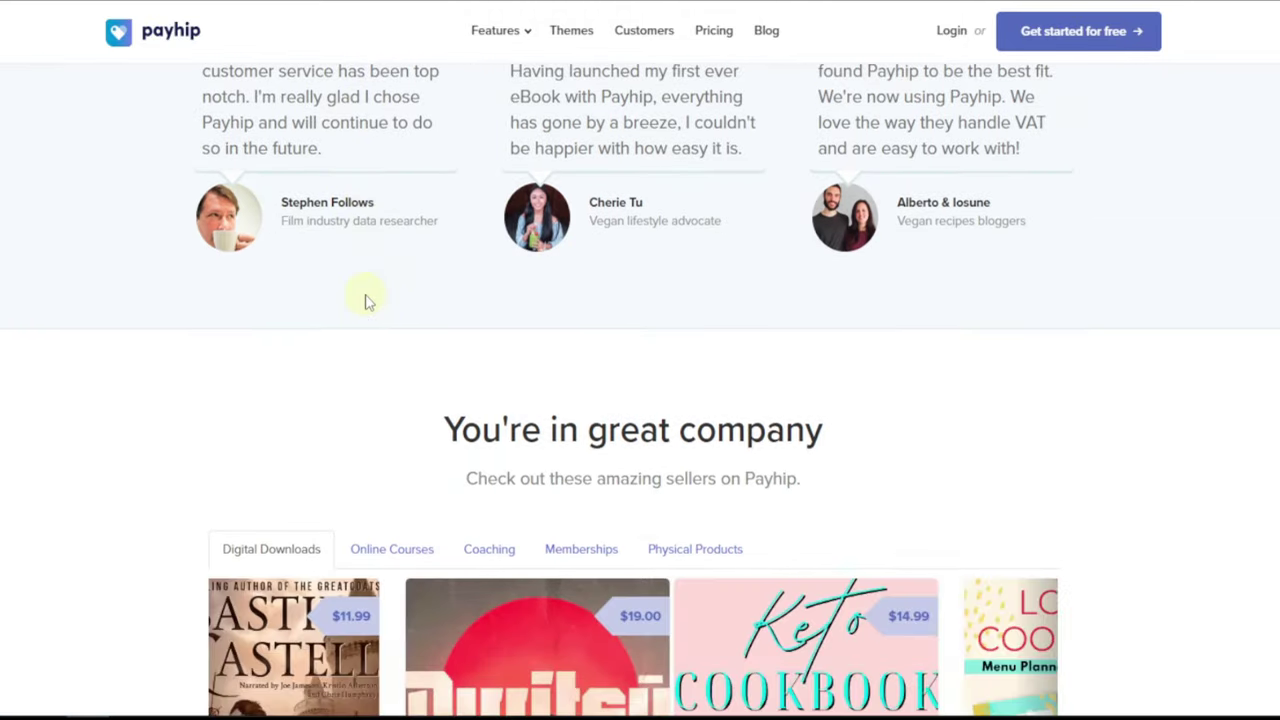
scroll(368, 302, down, 2)
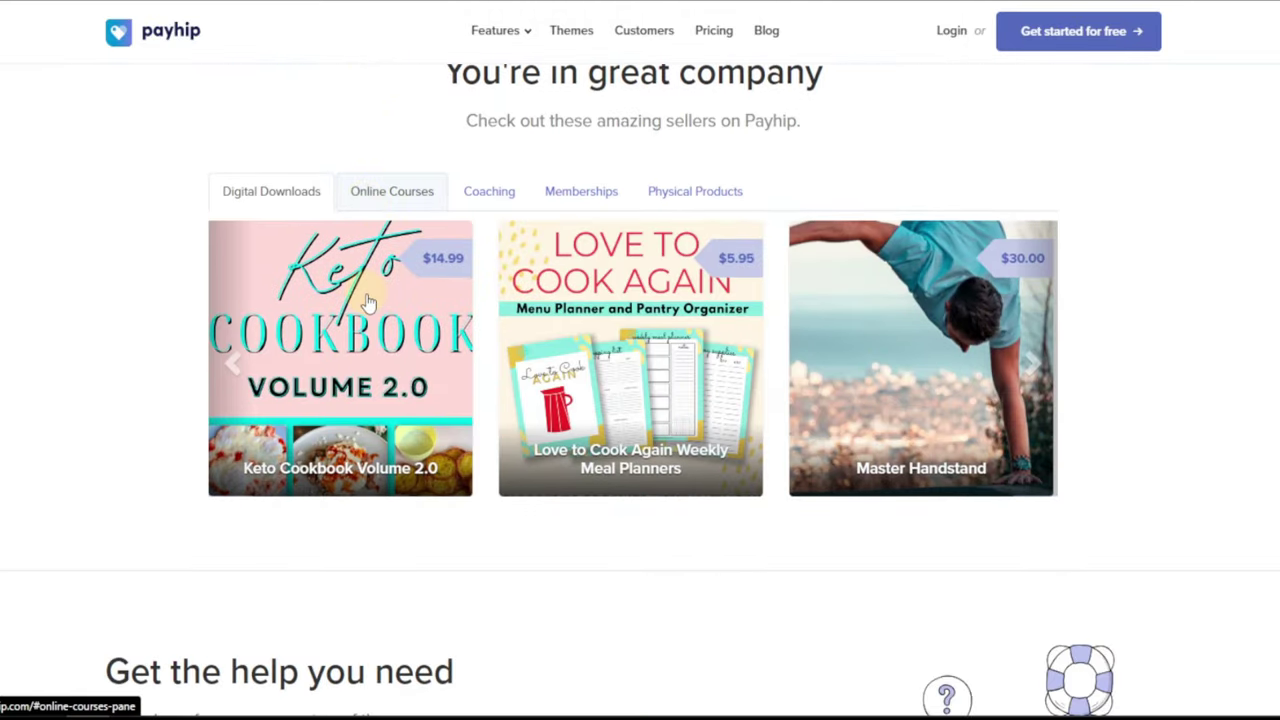
scroll(370, 285, up, 2)
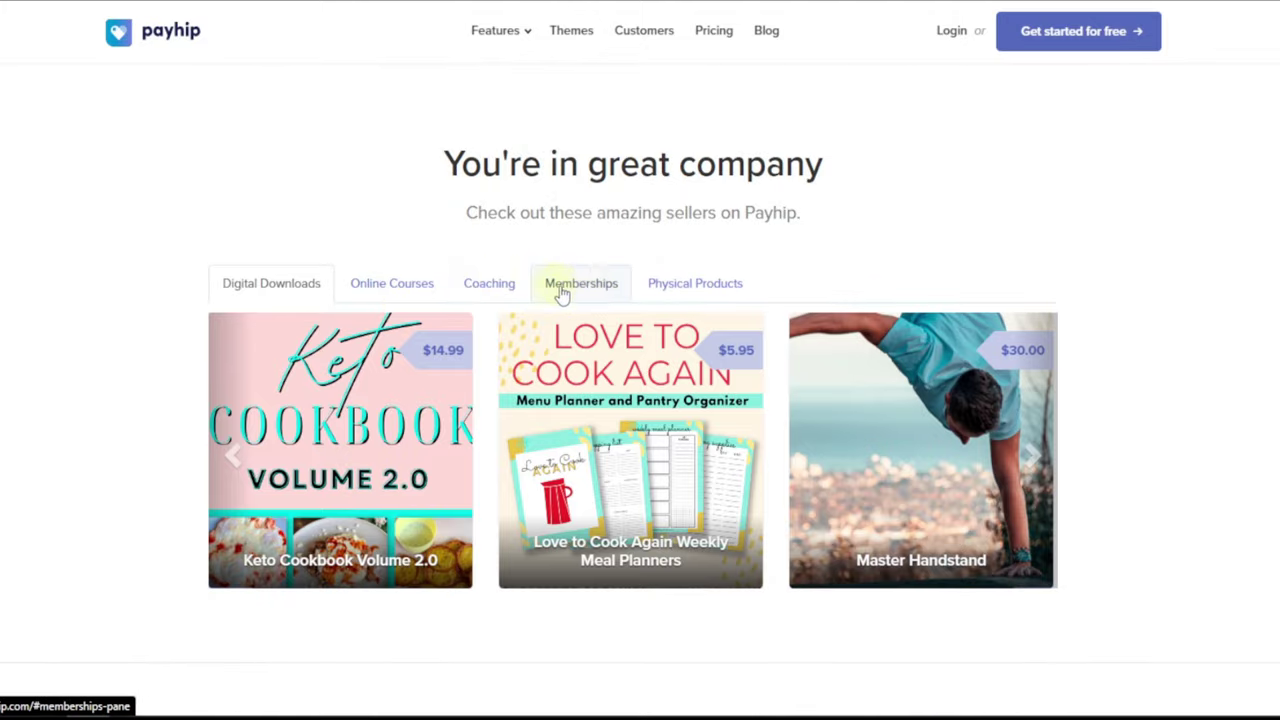
View the example sellers of physical products on the Payhip homepage
click(718, 286)
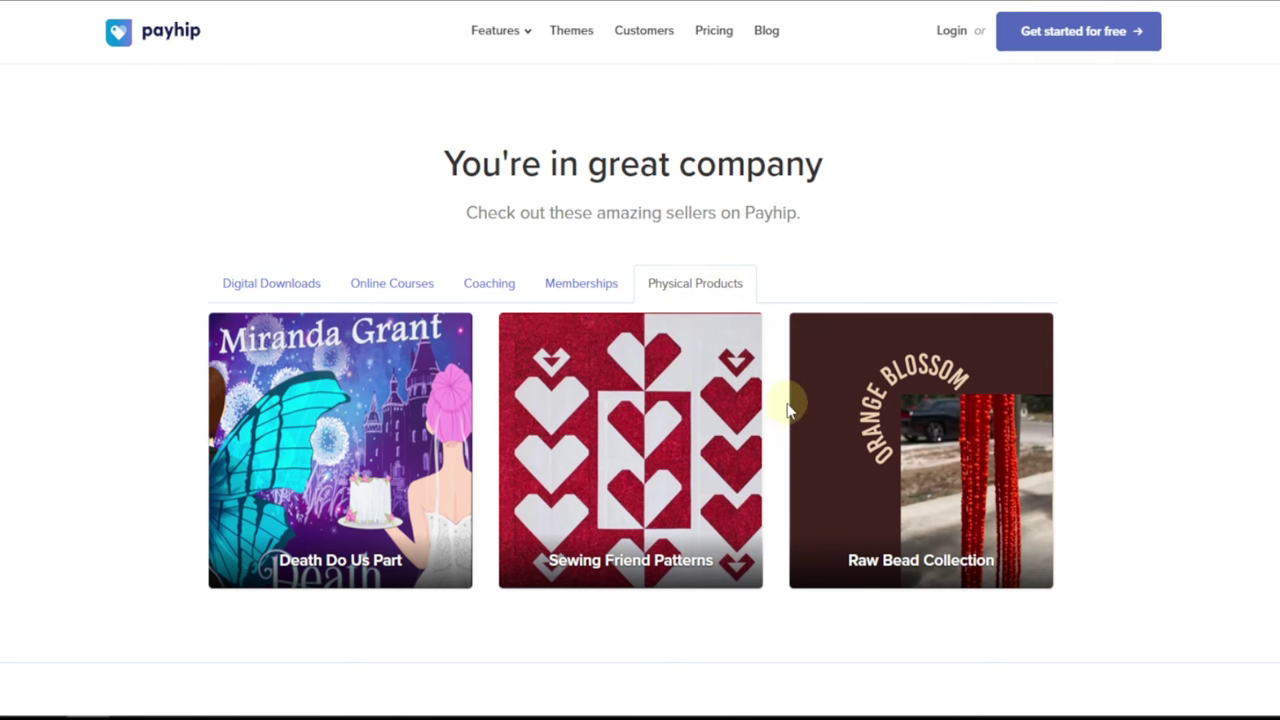
scroll(788, 408, down, 3)
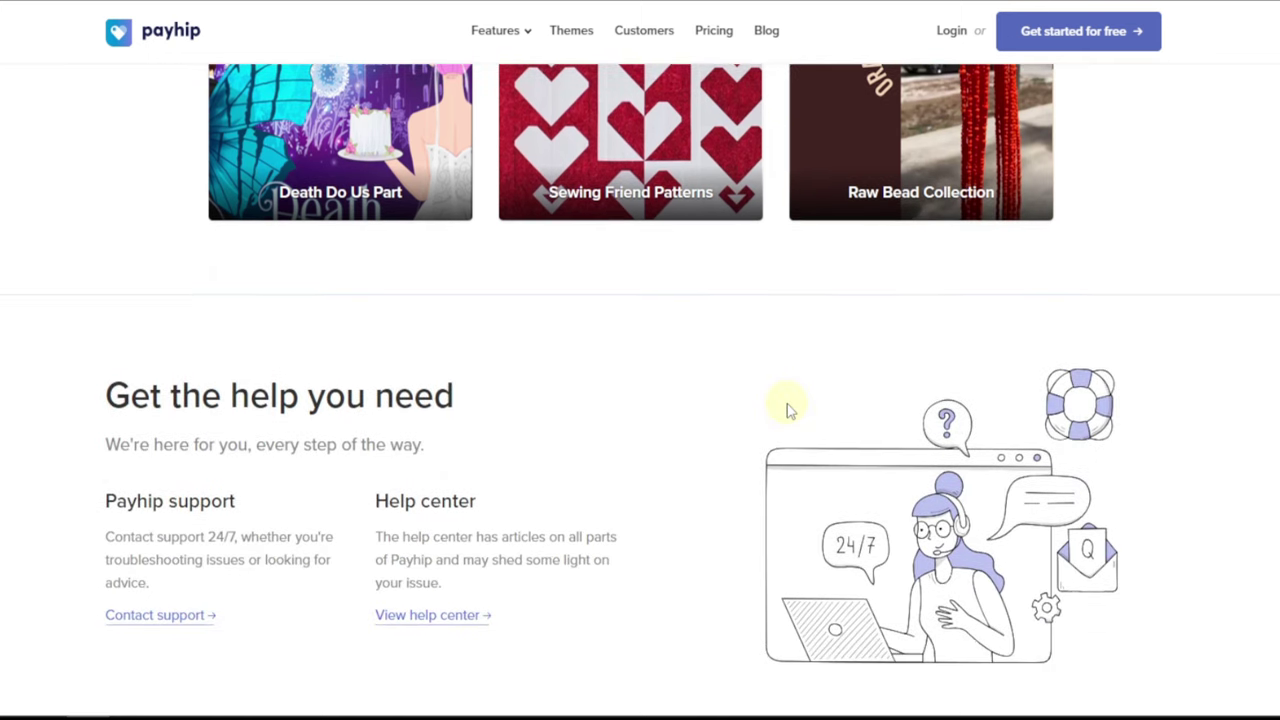
Sign up for a free Payhip account and submit the account creation form
scroll(788, 408, up, 20)
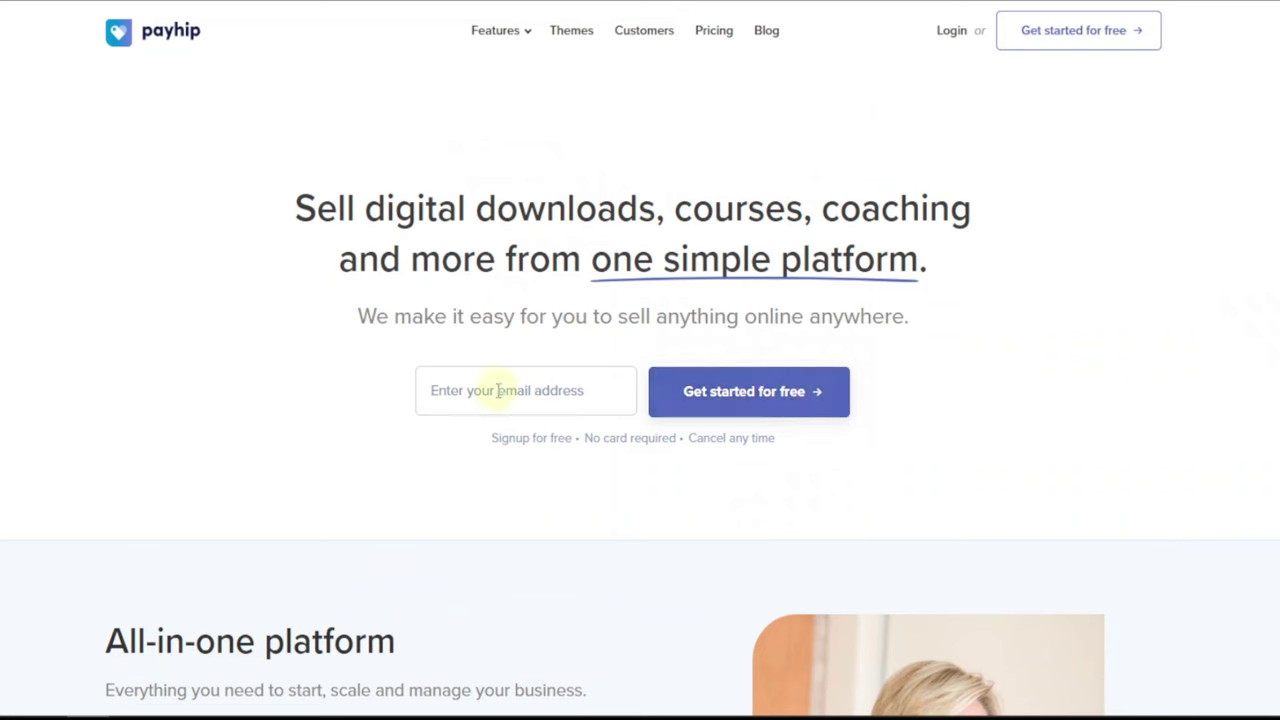
click(786, 396)
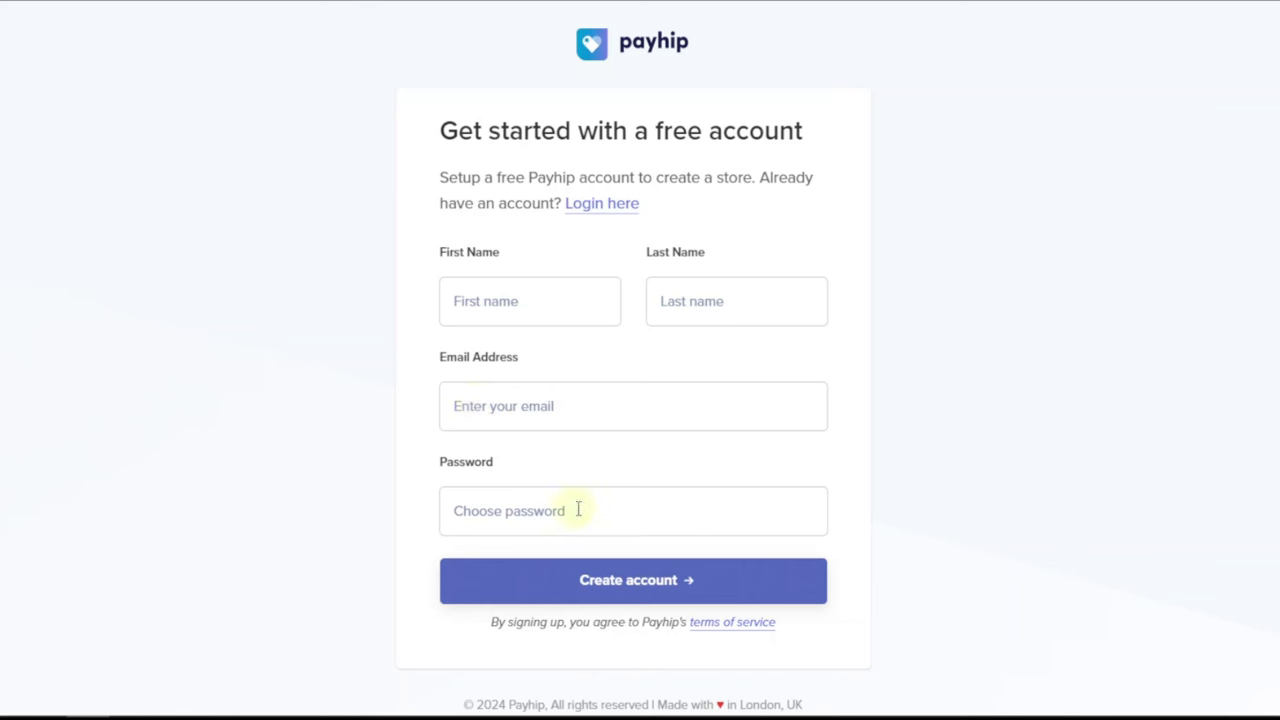
click(651, 591)
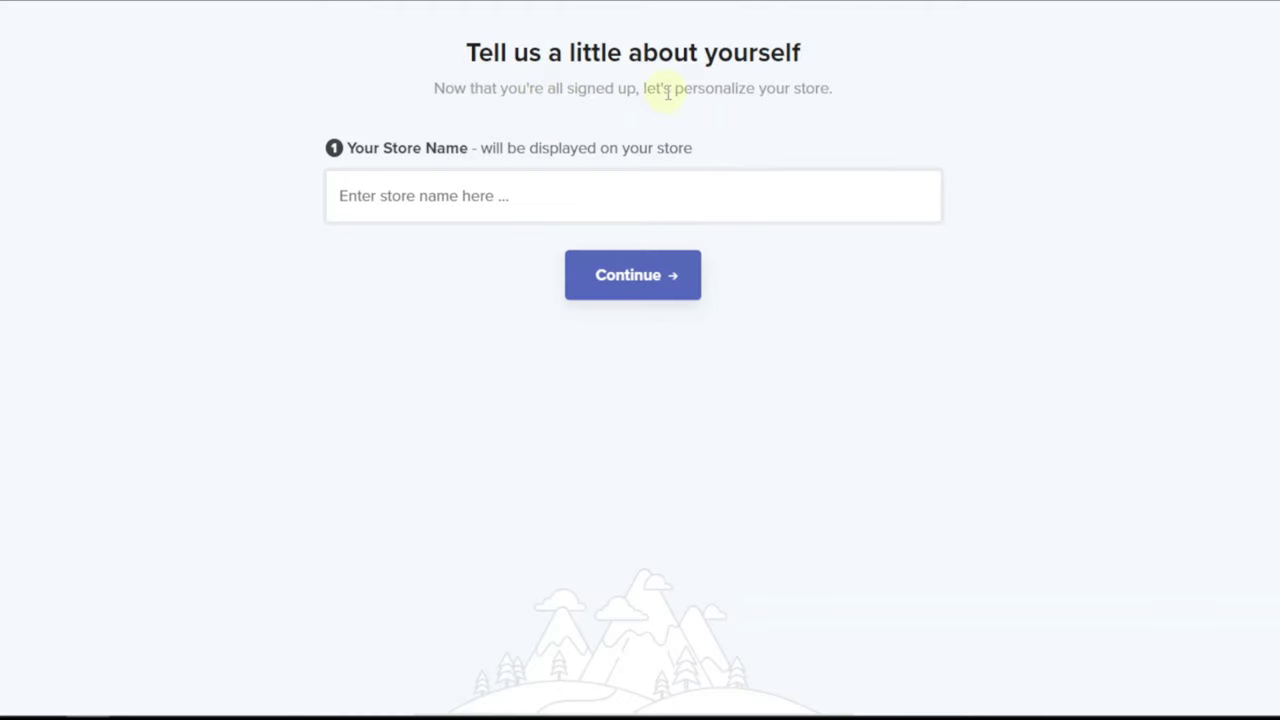
Name the store GadgetsGalore, accept GadgetsGalore as its username, and finish the sign-up to reach the store dashboard
click(432, 198)
click(424, 197)
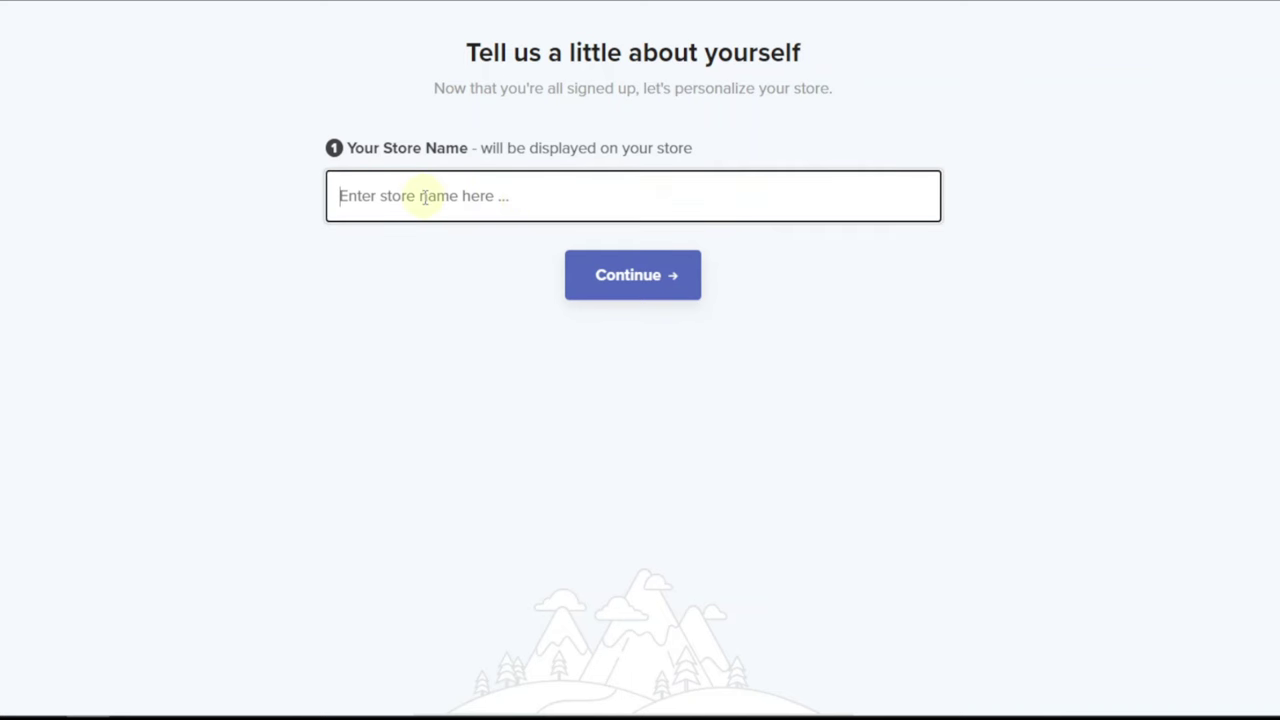
text(G)
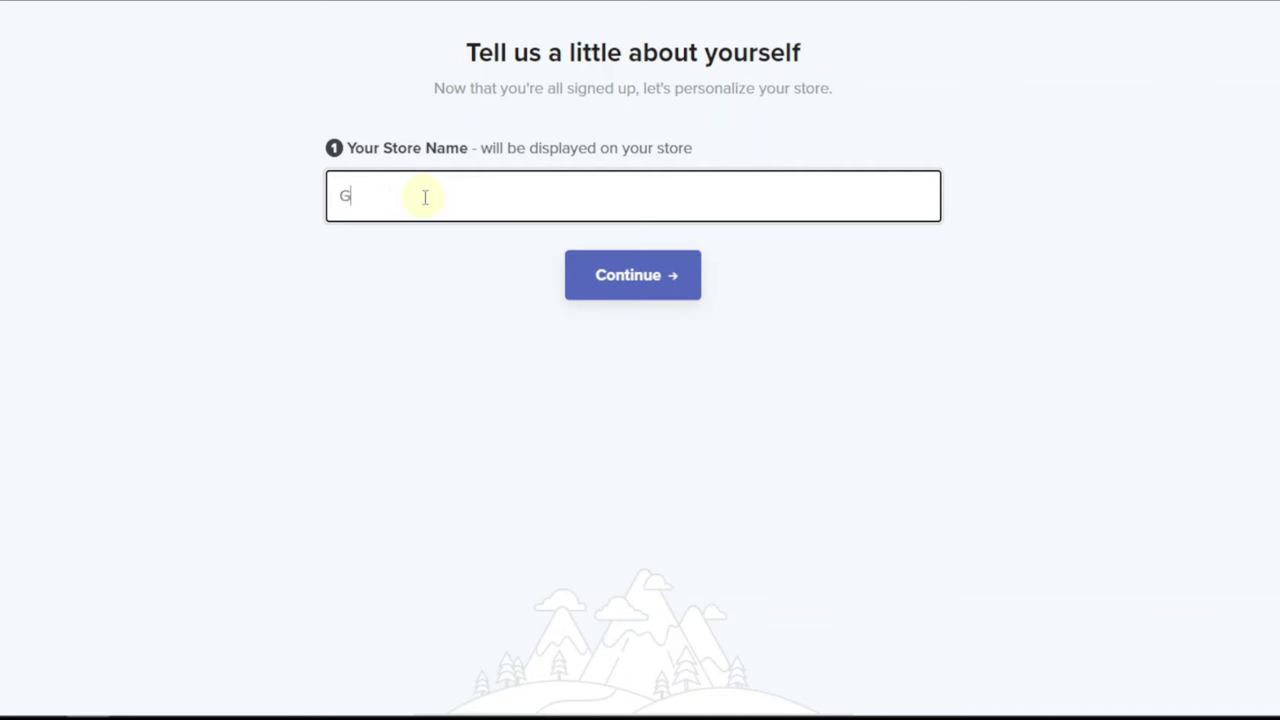
text(adgetsGalore)
click(634, 277)
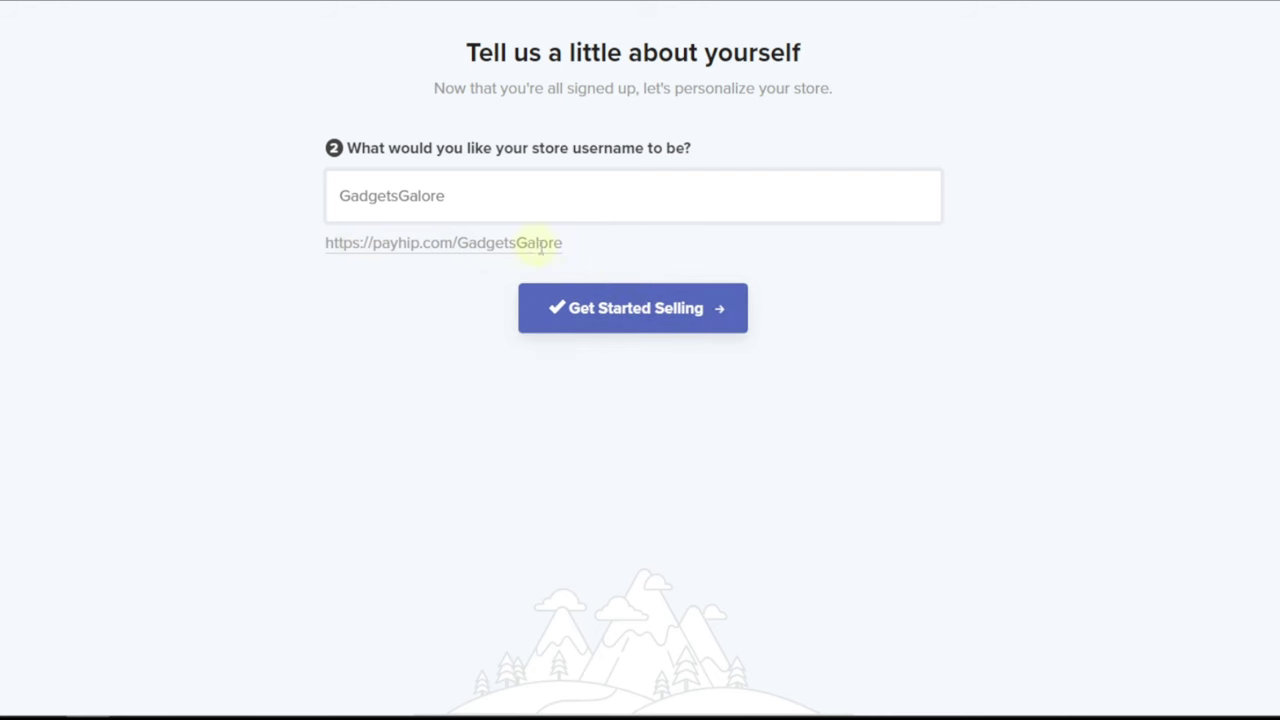
click(650, 308)
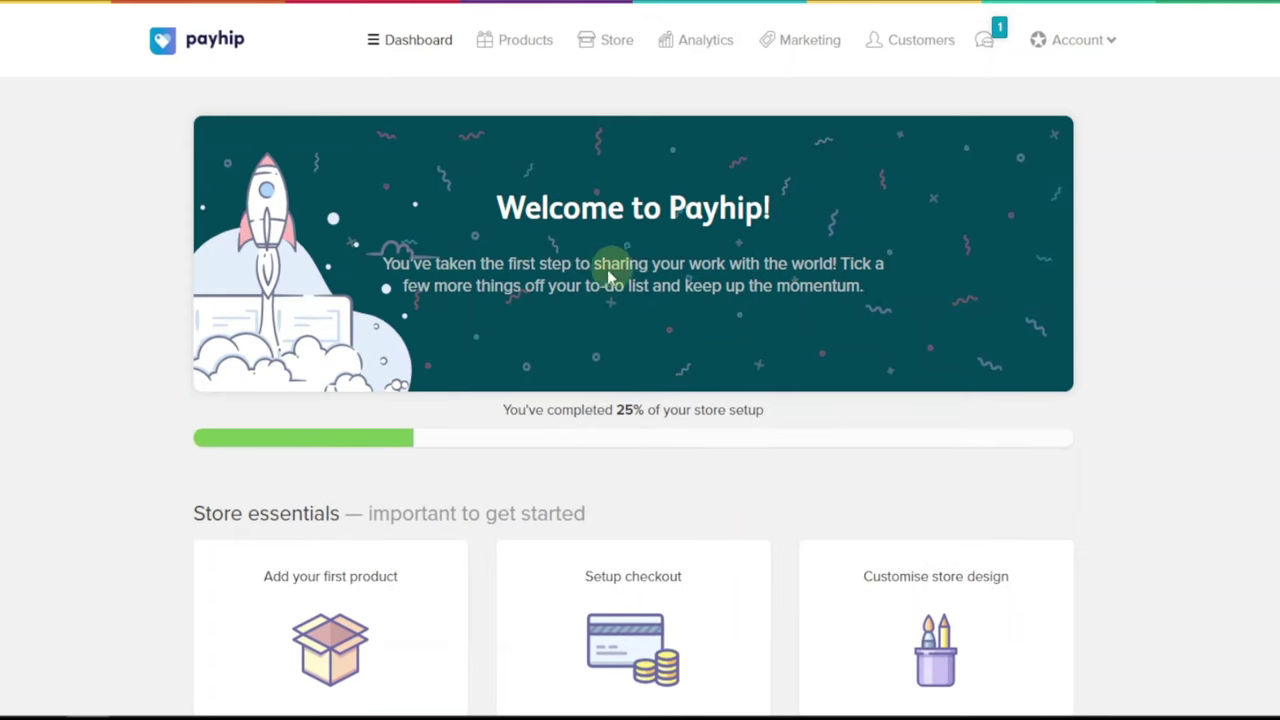
scroll(600, 276, down, 1)
scroll(590, 283, down, 1)
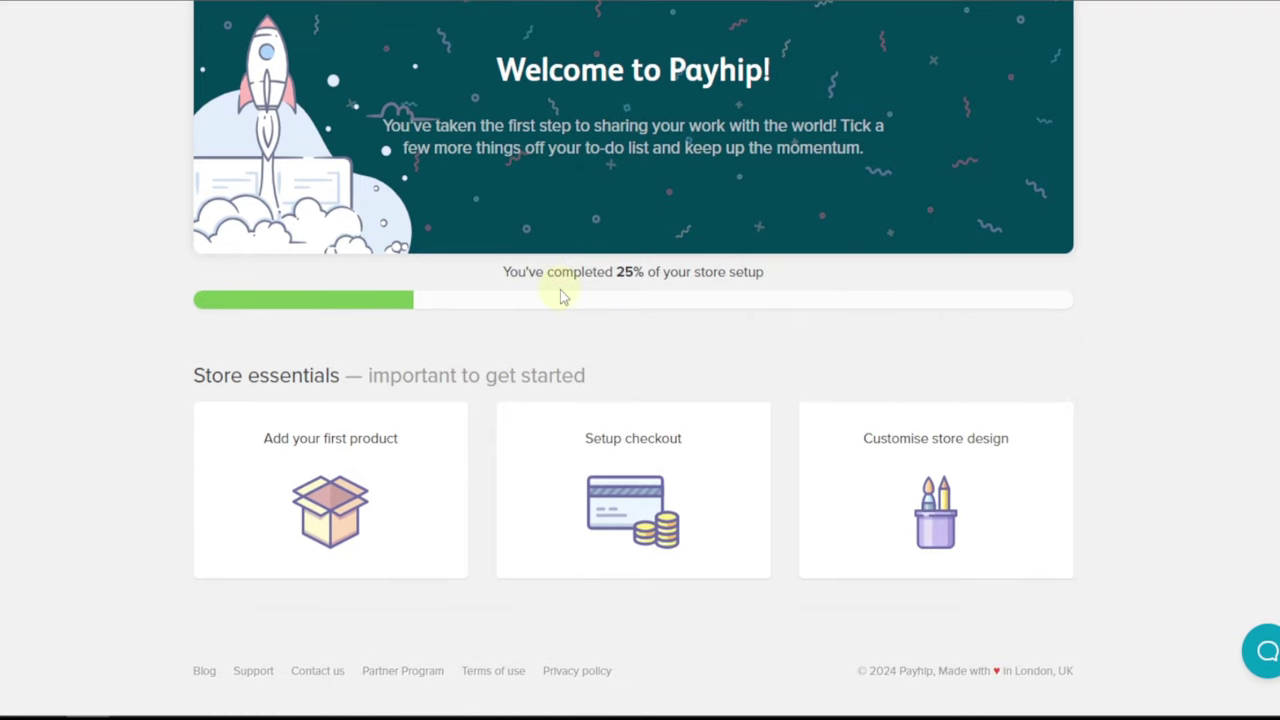
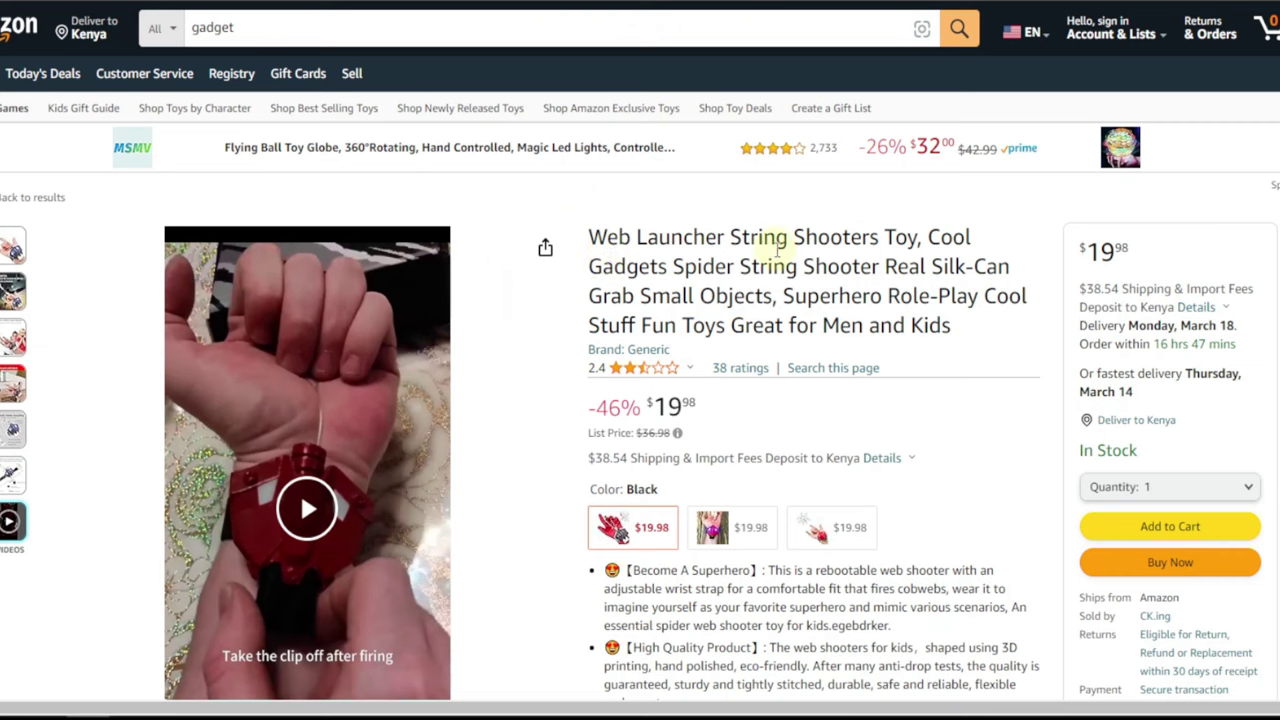
Copy "Web Launcher String Shooters Toy" from the Amazon listing into the title of the new Payhip physical product
drag(588, 237, 918, 237)
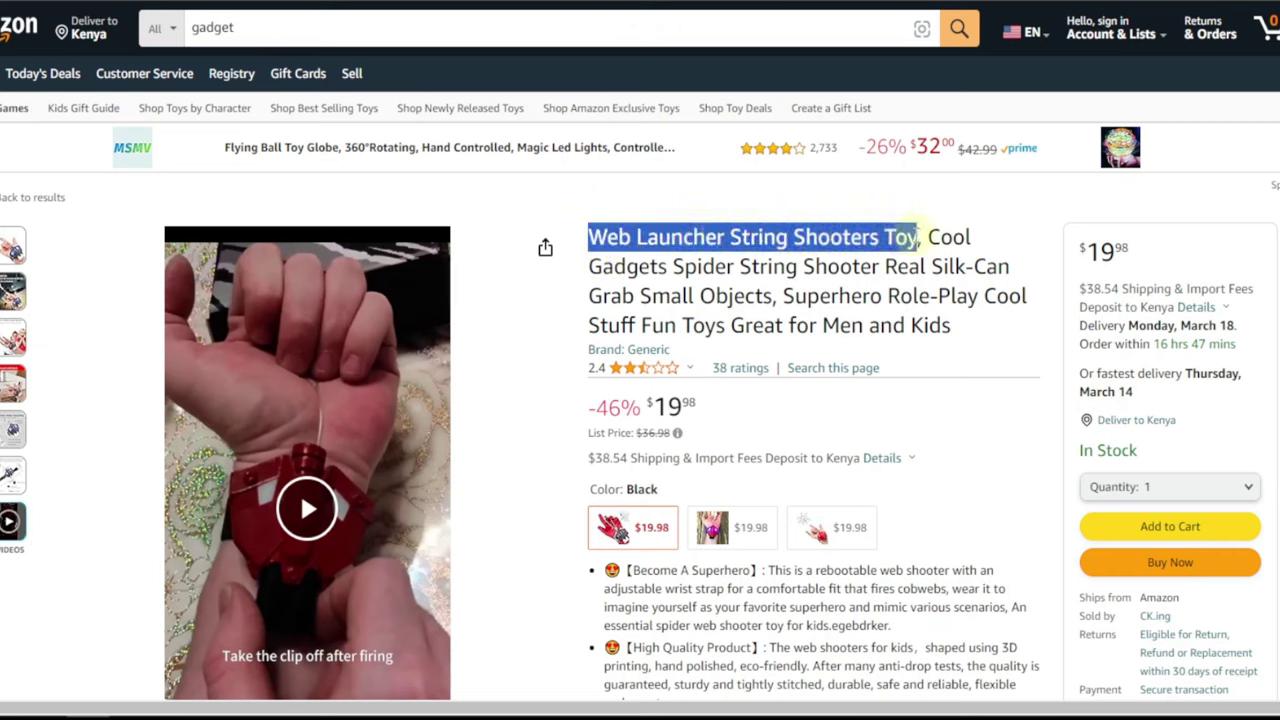
right_click(882, 241)
click(963, 260)
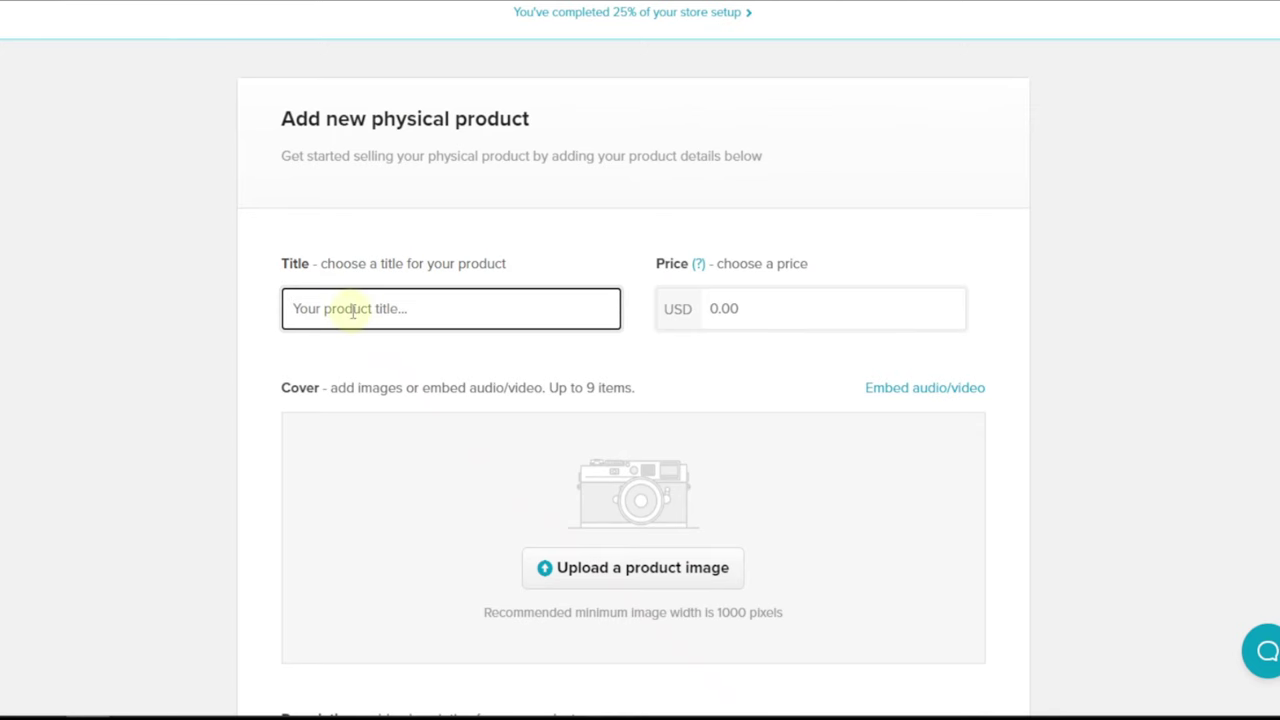
right_click(352, 311)
click(393, 130)
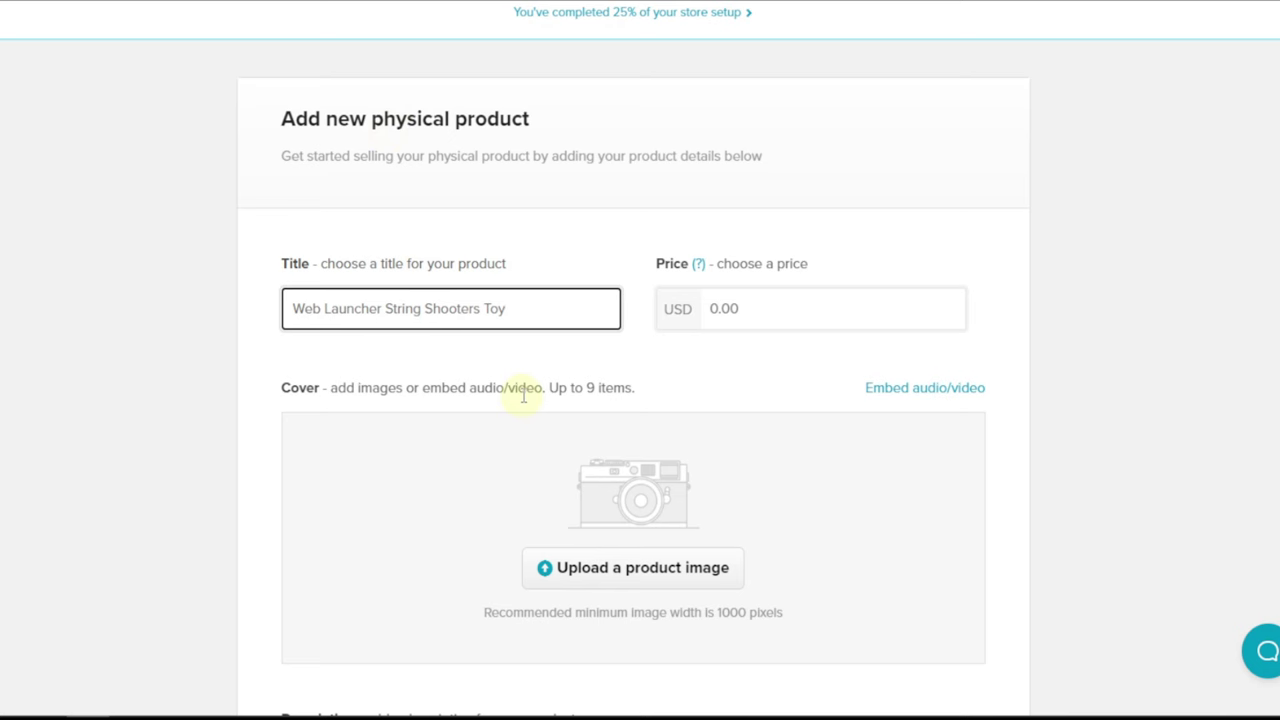
Set the product's price to 25 USD
click(728, 309)
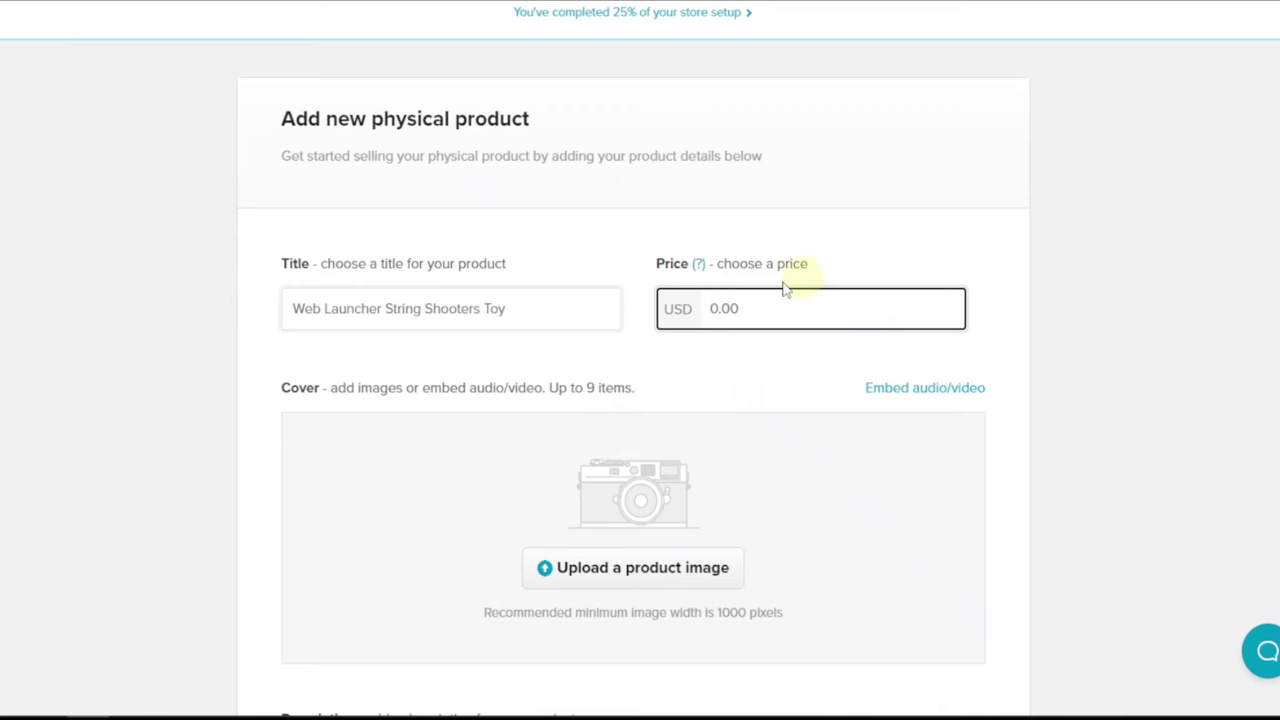
drag(724, 308, 714, 308)
text(25)
scroll(720, 390, down, 2)
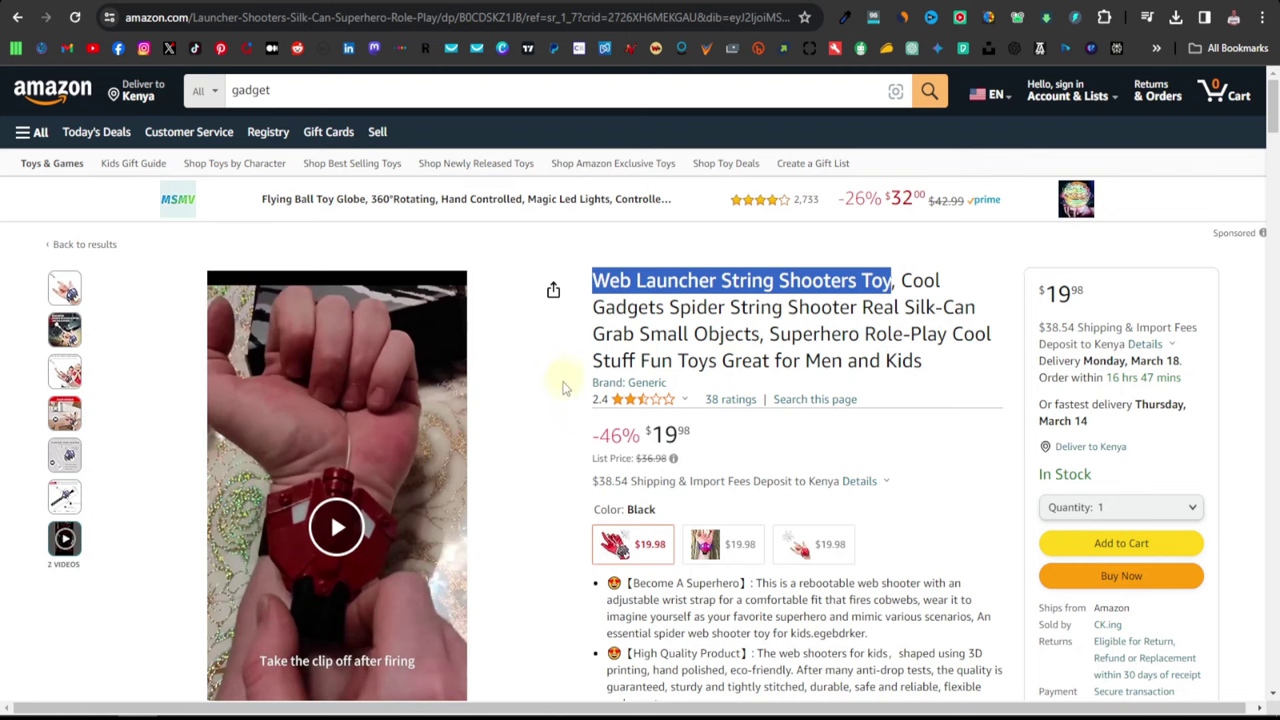
On the Amazon listing, enlarge the first product image of the wrist-mounted web shooter and save it as a JPEG in Downloads
click(563, 390)
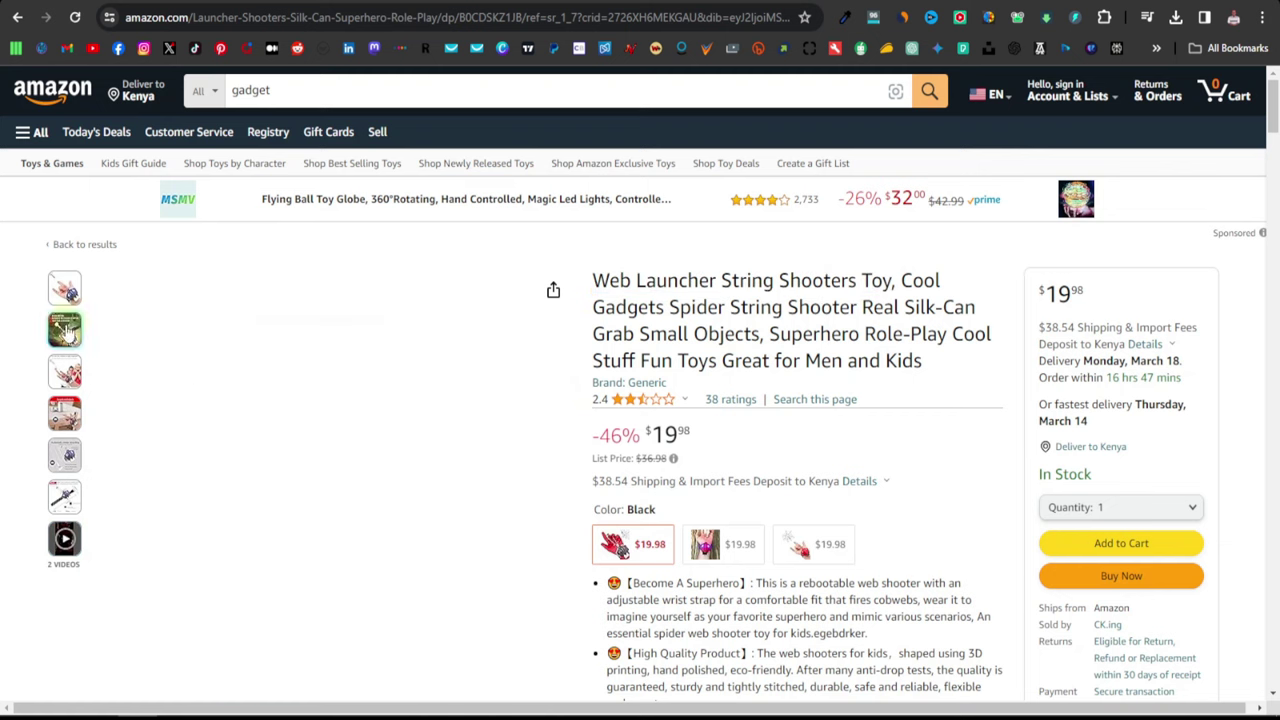
mouse_move(63, 289)
scroll(360, 410, down, 2)
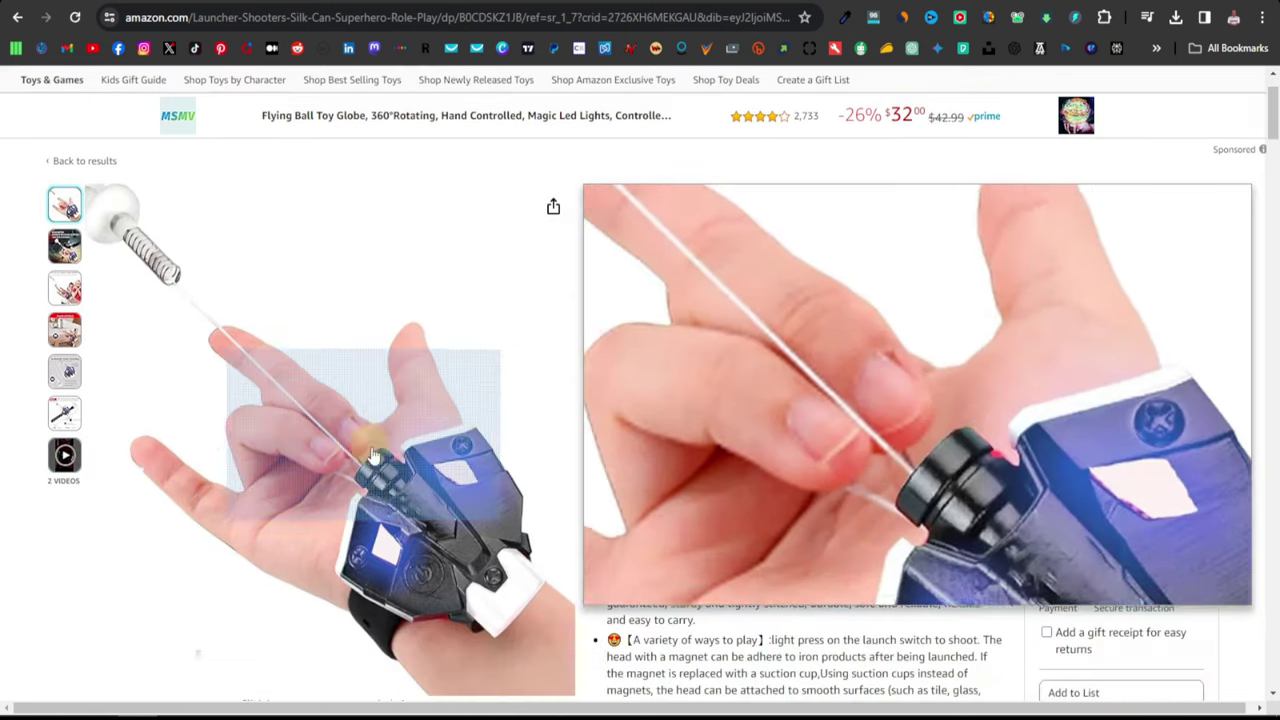
right_click(366, 412)
click(352, 402)
click(345, 406)
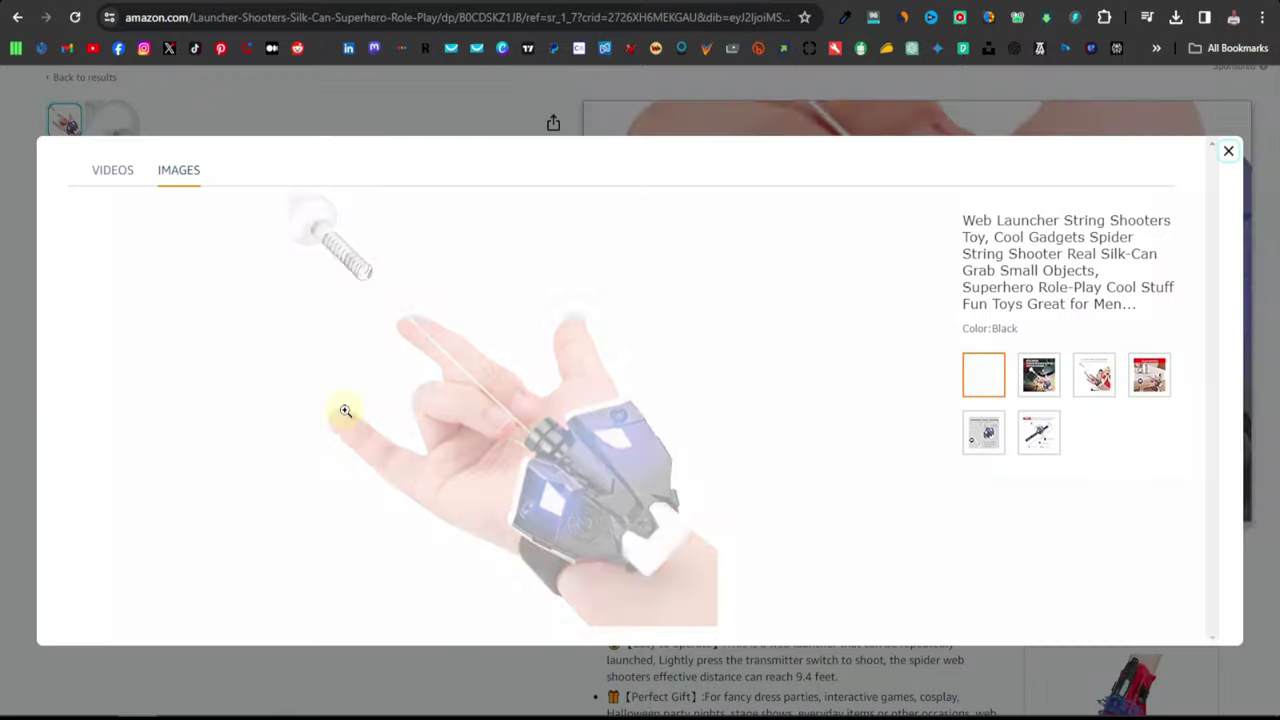
right_click(590, 420)
click(637, 456)
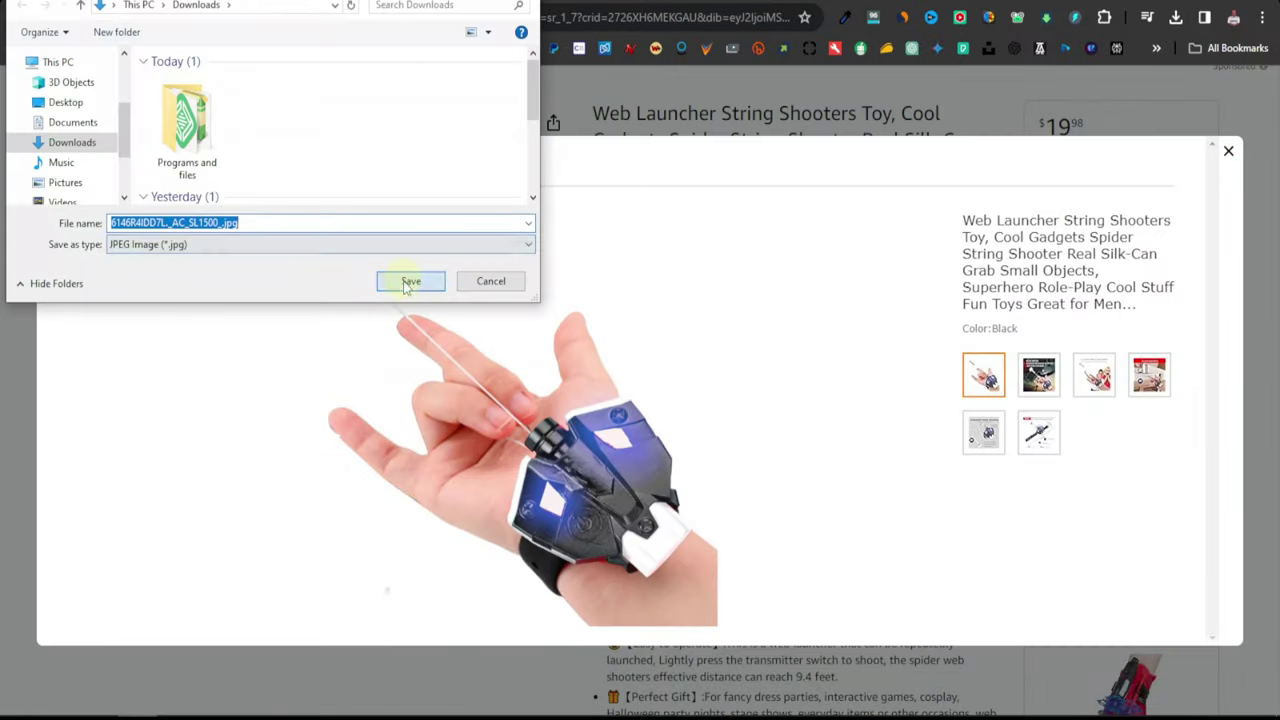
click(402, 281)
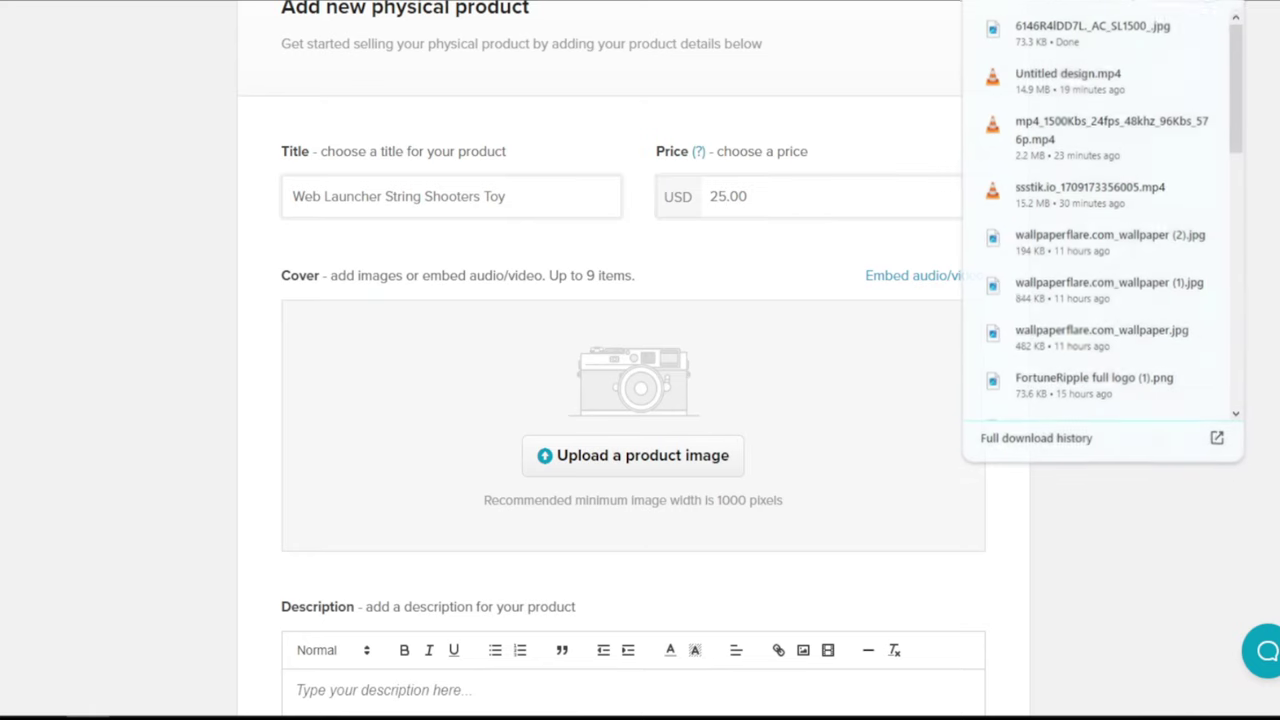
Upload the saved web shooter image from Downloads as the Payhip product's cover
drag(1086, 30, 634, 449)
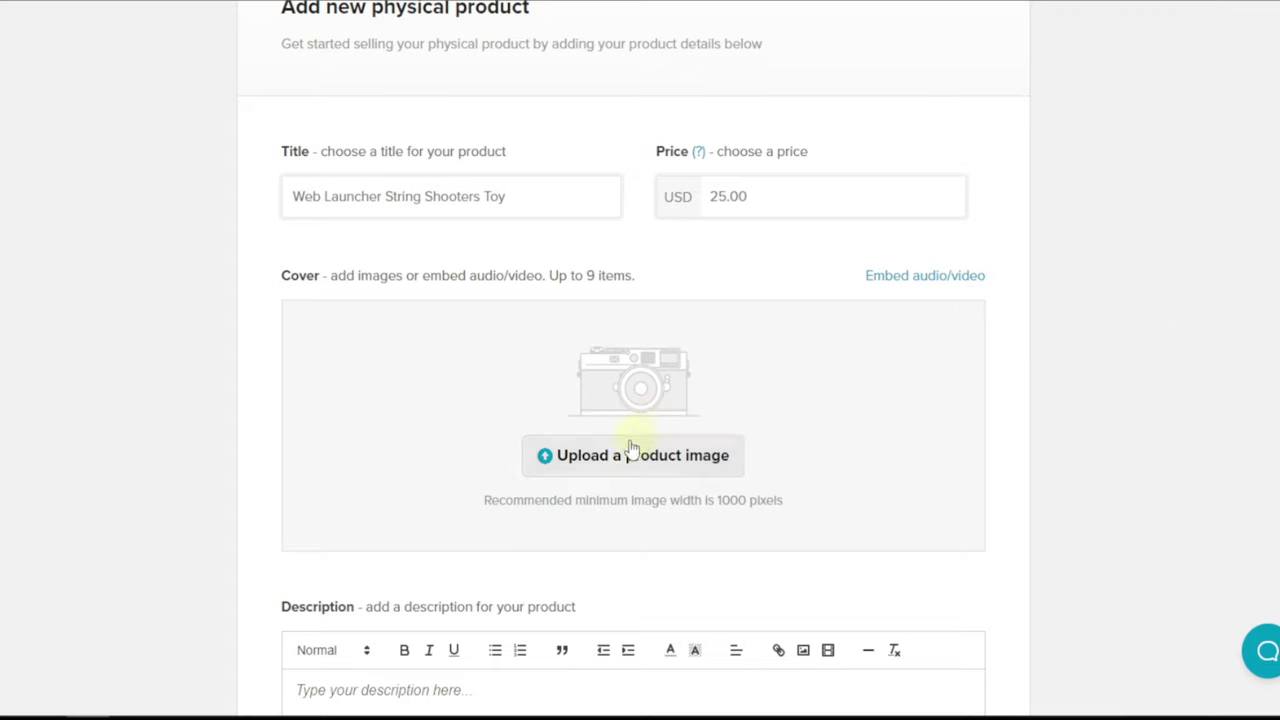
click(629, 458)
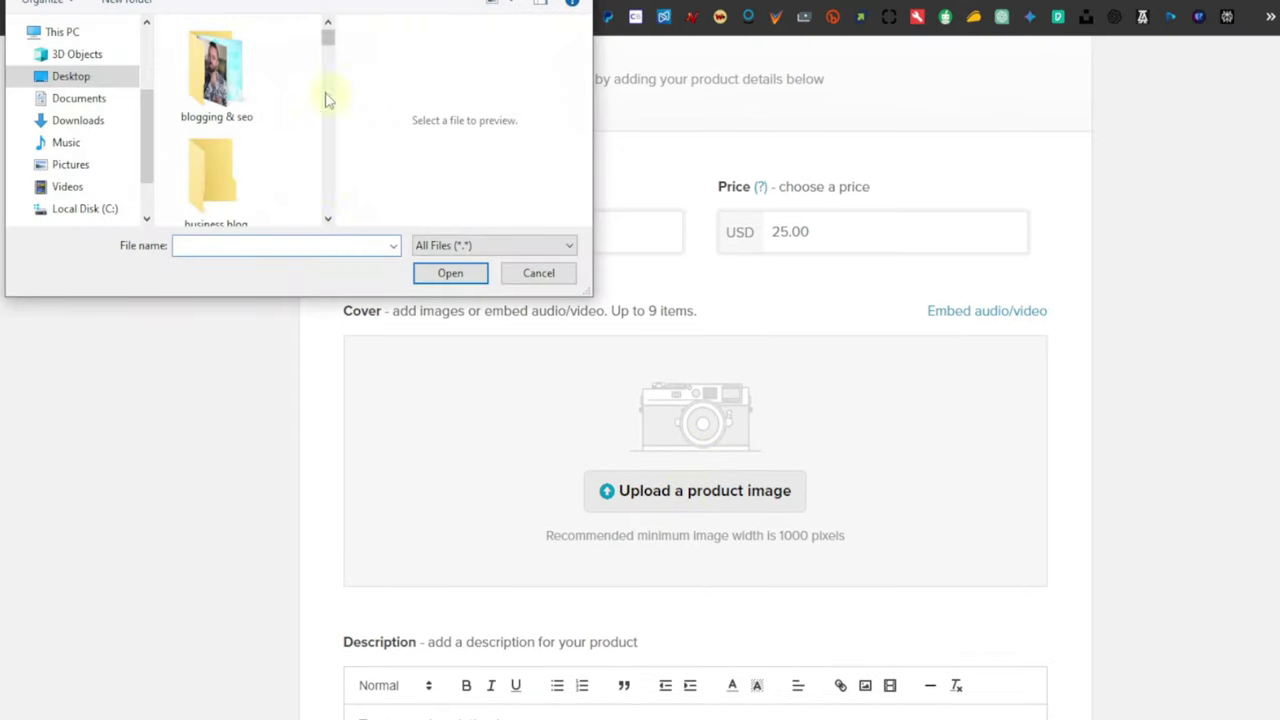
click(78, 120)
scroll(297, 107, down, 2)
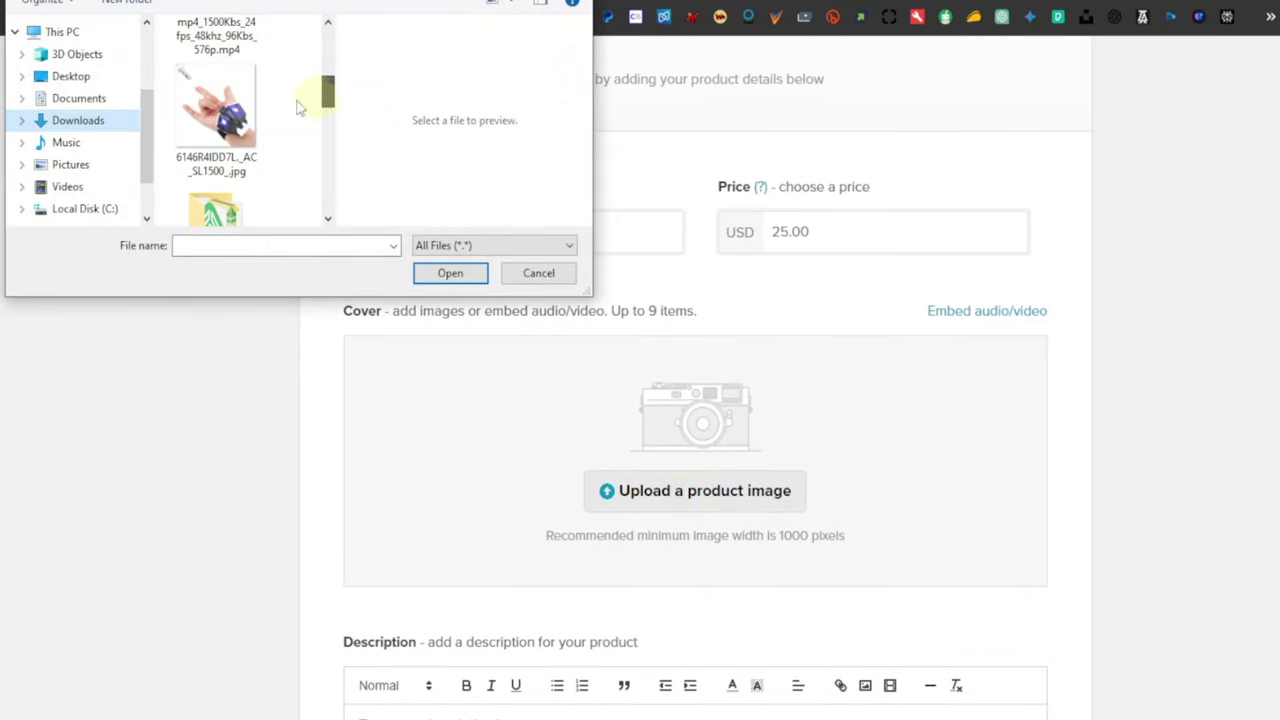
double_click(234, 131)
scroll(730, 400, down, 5)
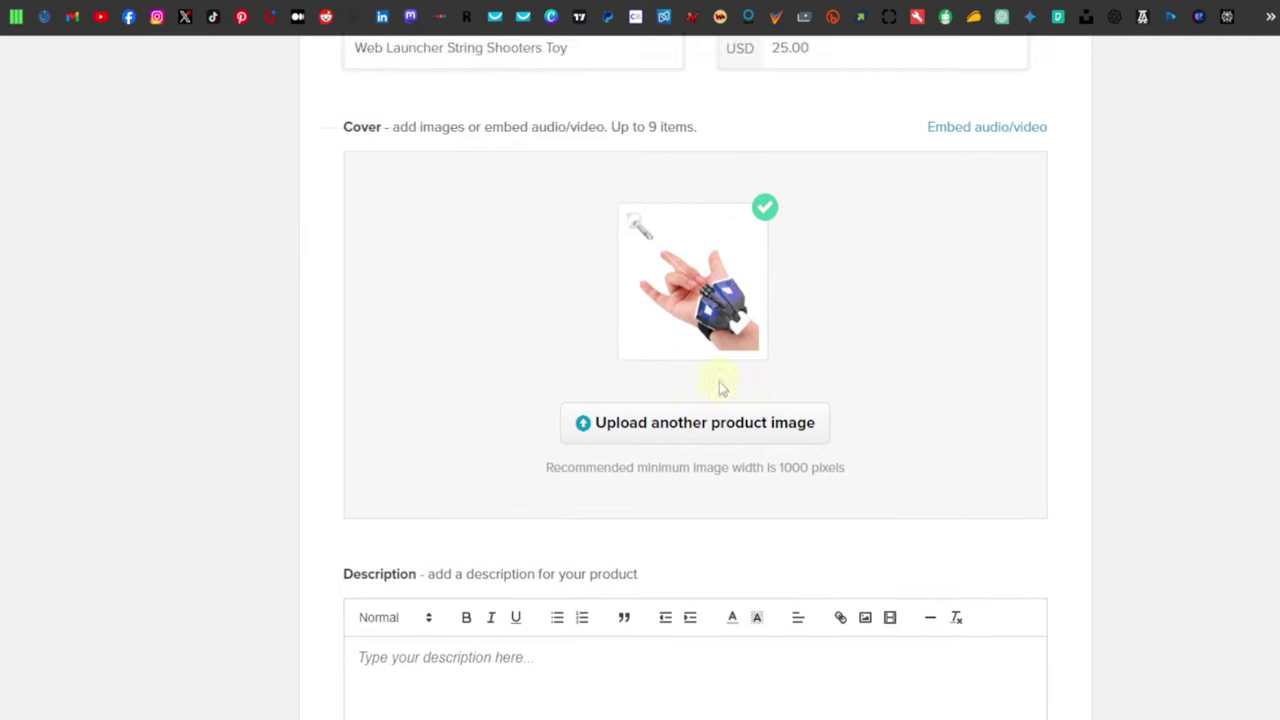
Copy the full product name from the Amazon image viewer and paste it as the Payhip product description
scroll(453, 396, down, 1)
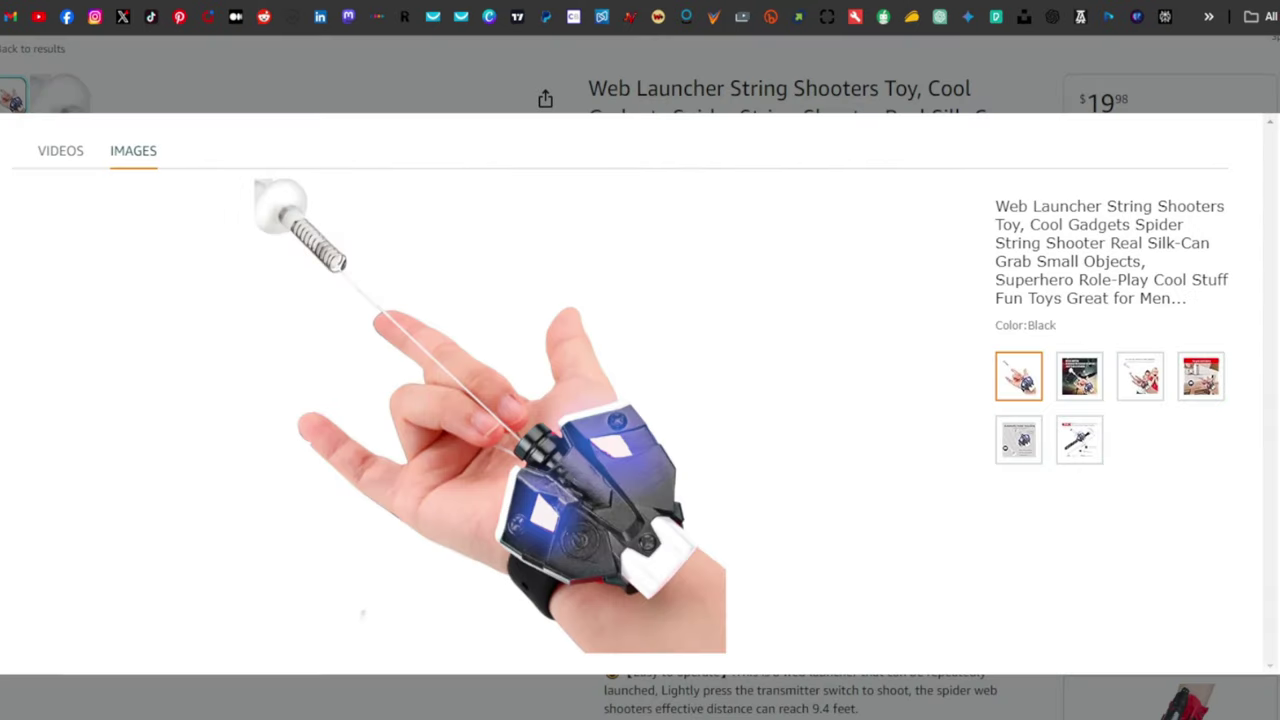
drag(998, 206, 1182, 298)
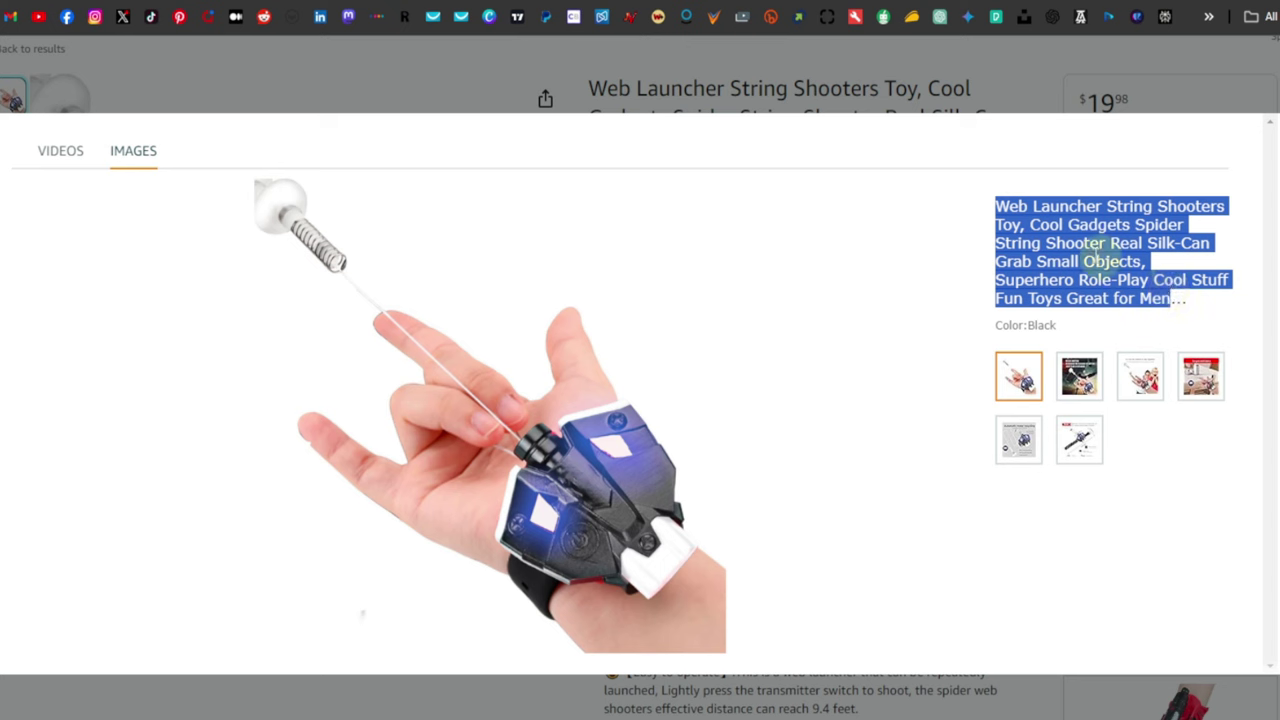
right_click(1077, 242)
click(730, 265)
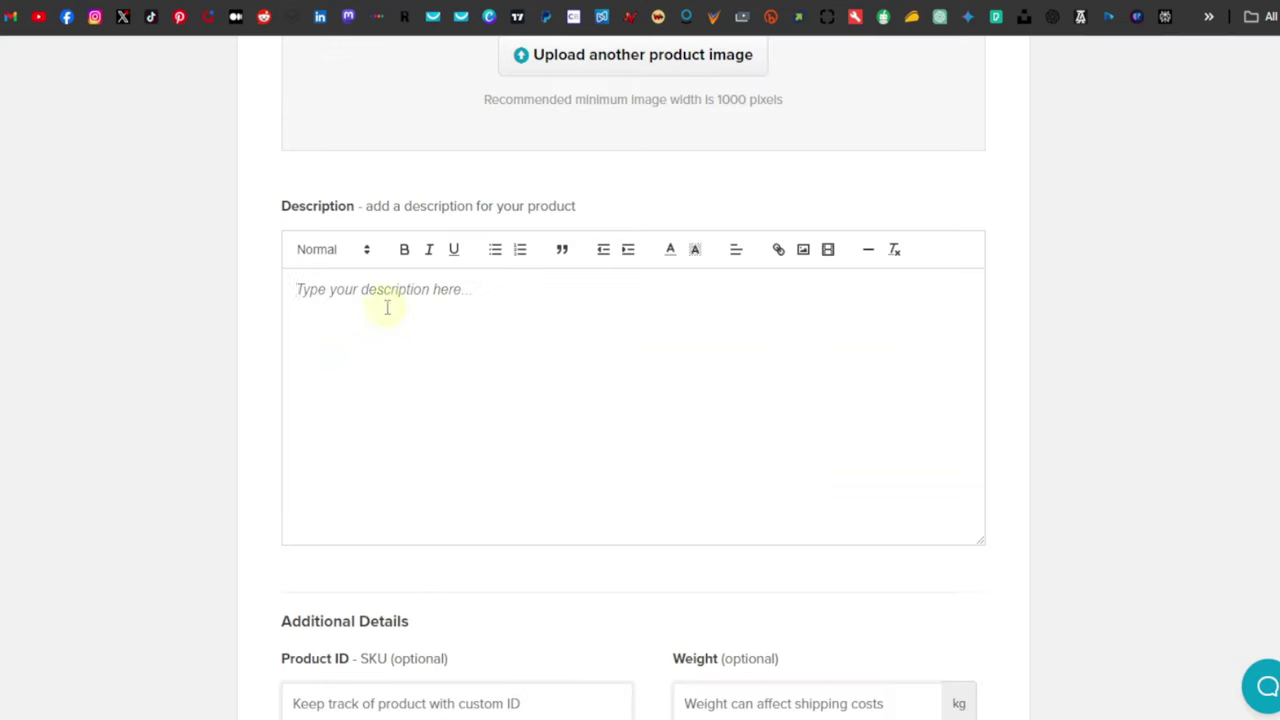
click(386, 306)
key(ctrl+v)
Set the optional product ID (SKU) to 01 in the additional details
scroll(457, 486, down, 4)
scroll(422, 400, down, 1)
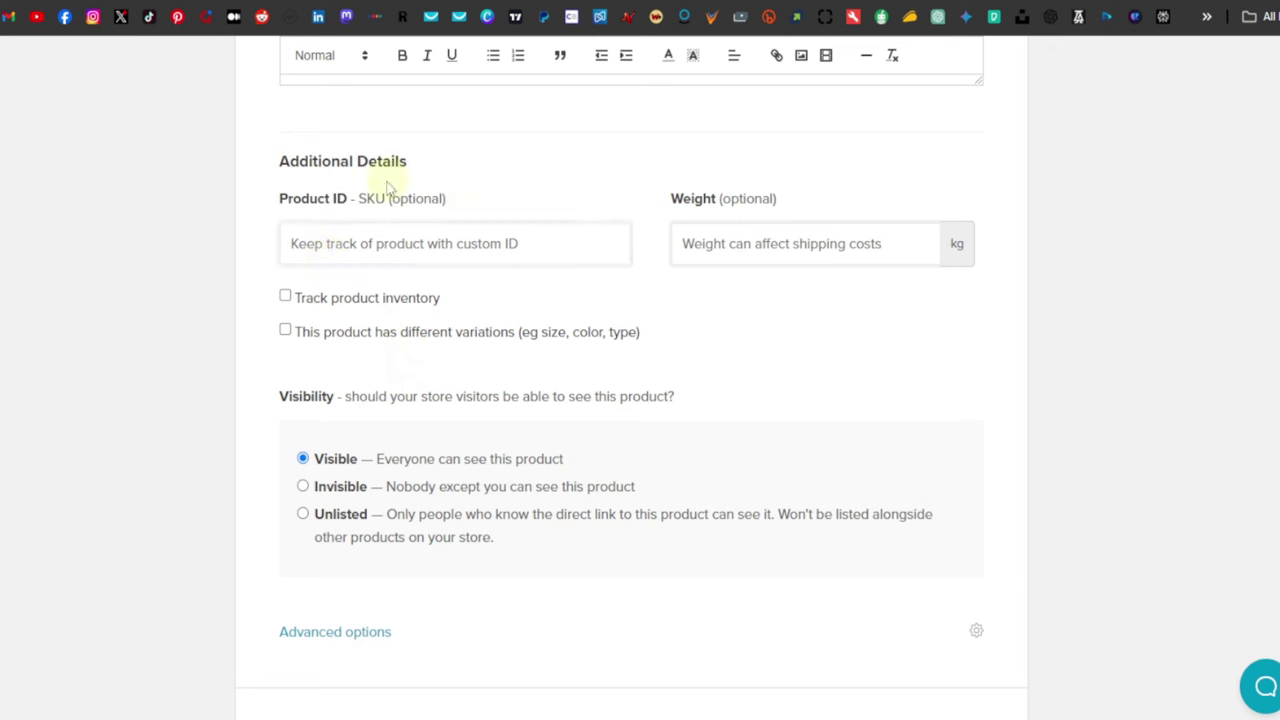
click(444, 243)
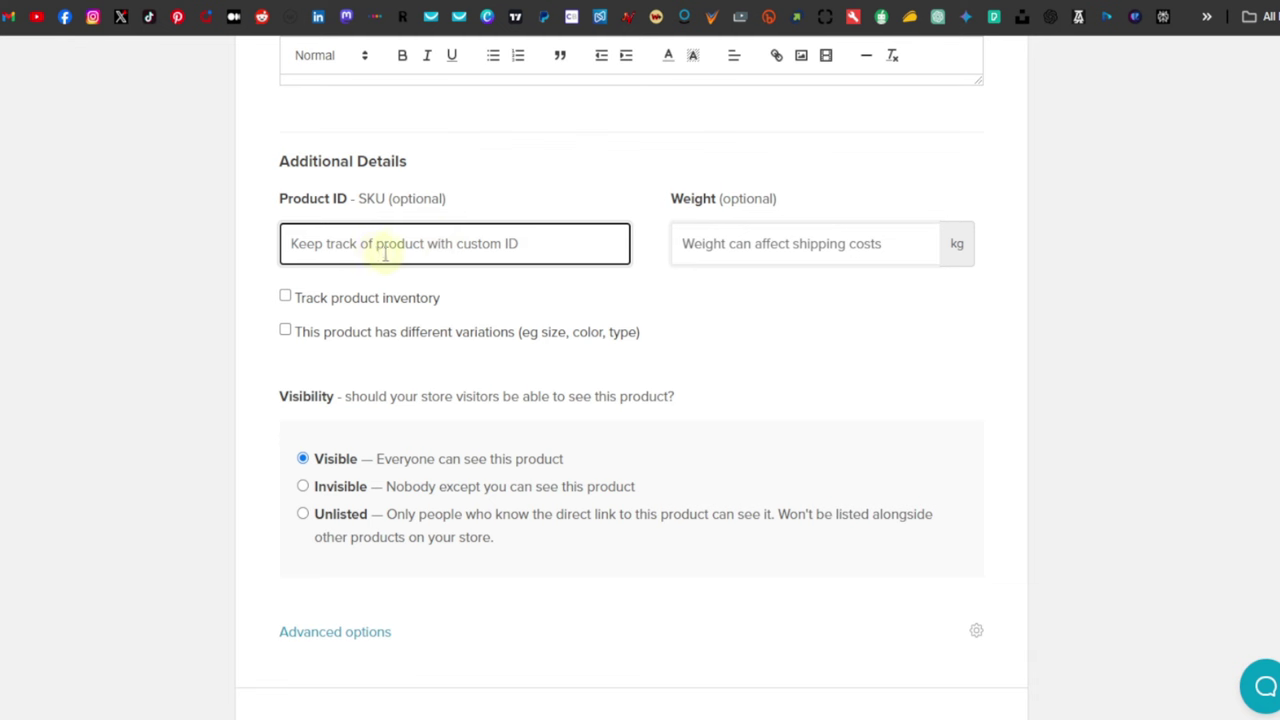
text(00)
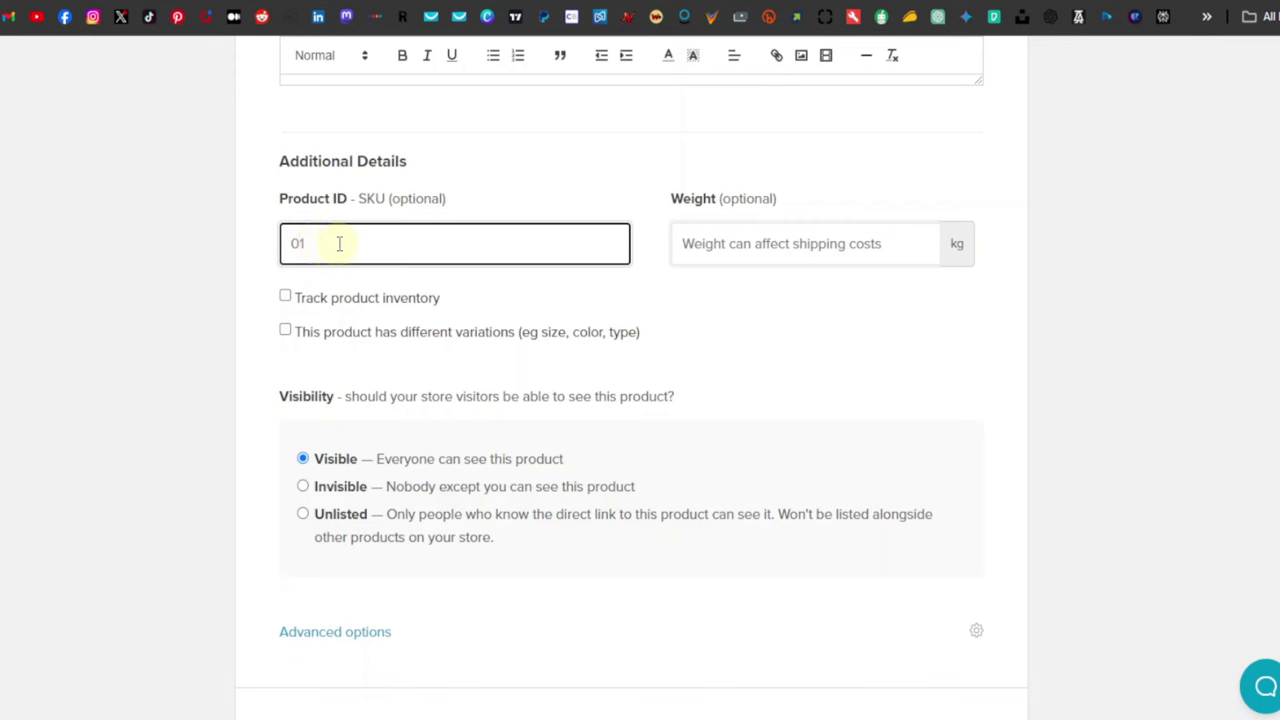
Look up the toy's item weight in the Amazon listing's product information for the Payhip weight field
click(850, 246)
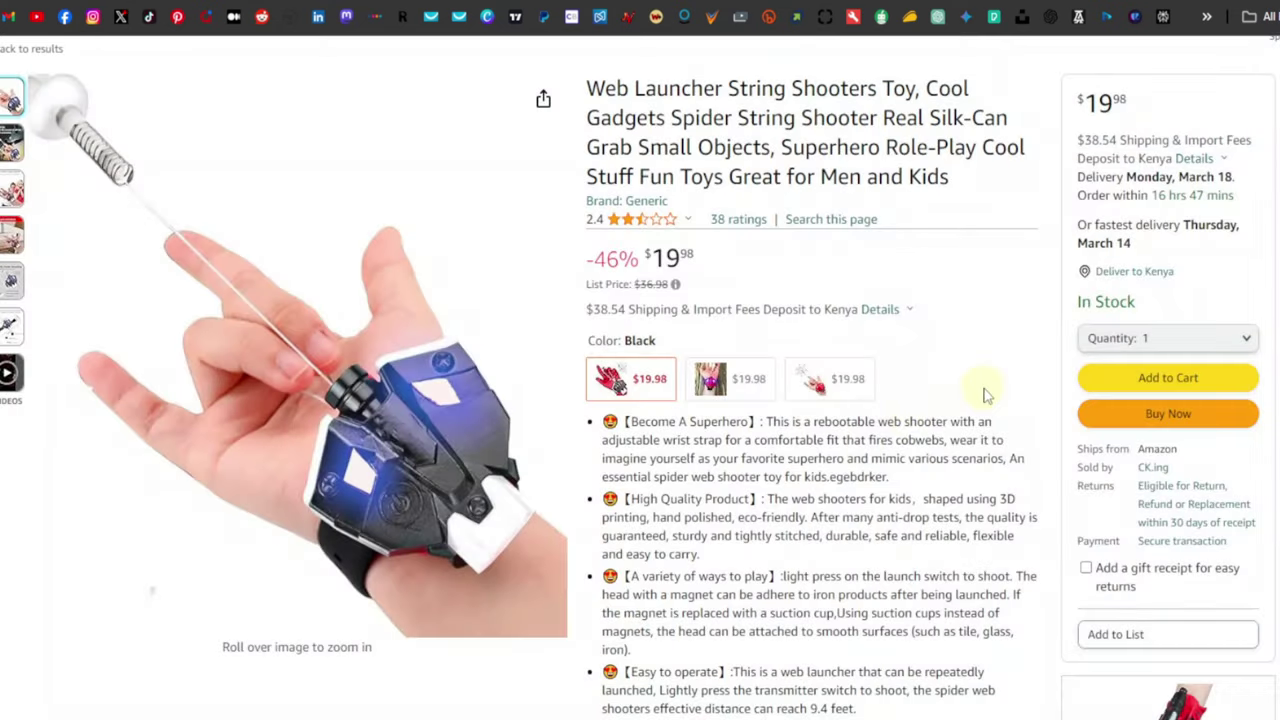
scroll(983, 391, down, 1)
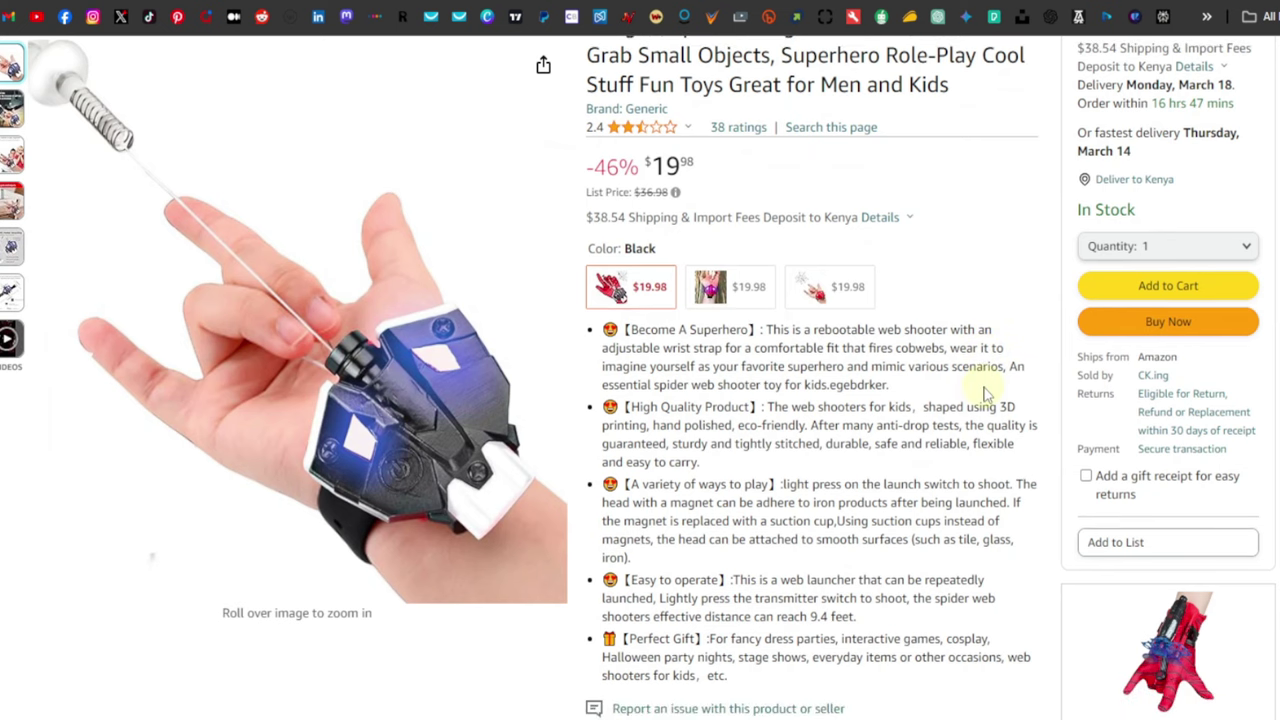
scroll(983, 390, down, 1)
scroll(948, 396, down, 5)
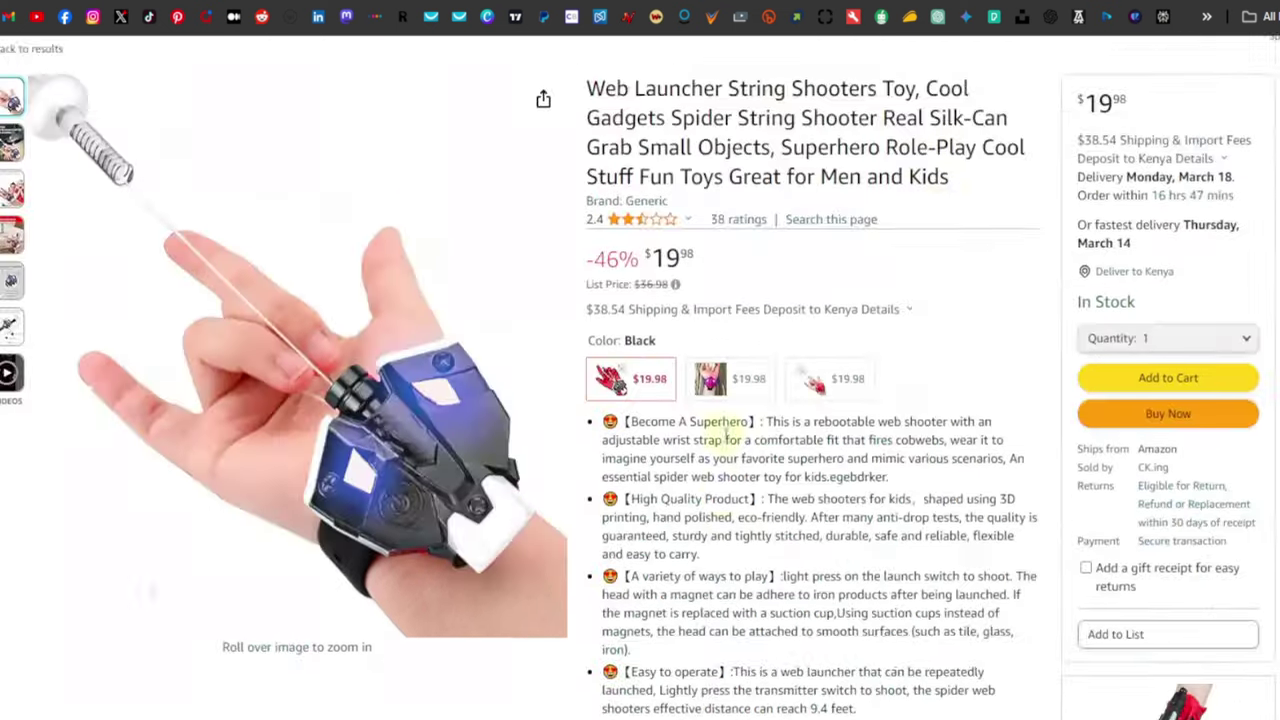
scroll(725, 432, down, 10)
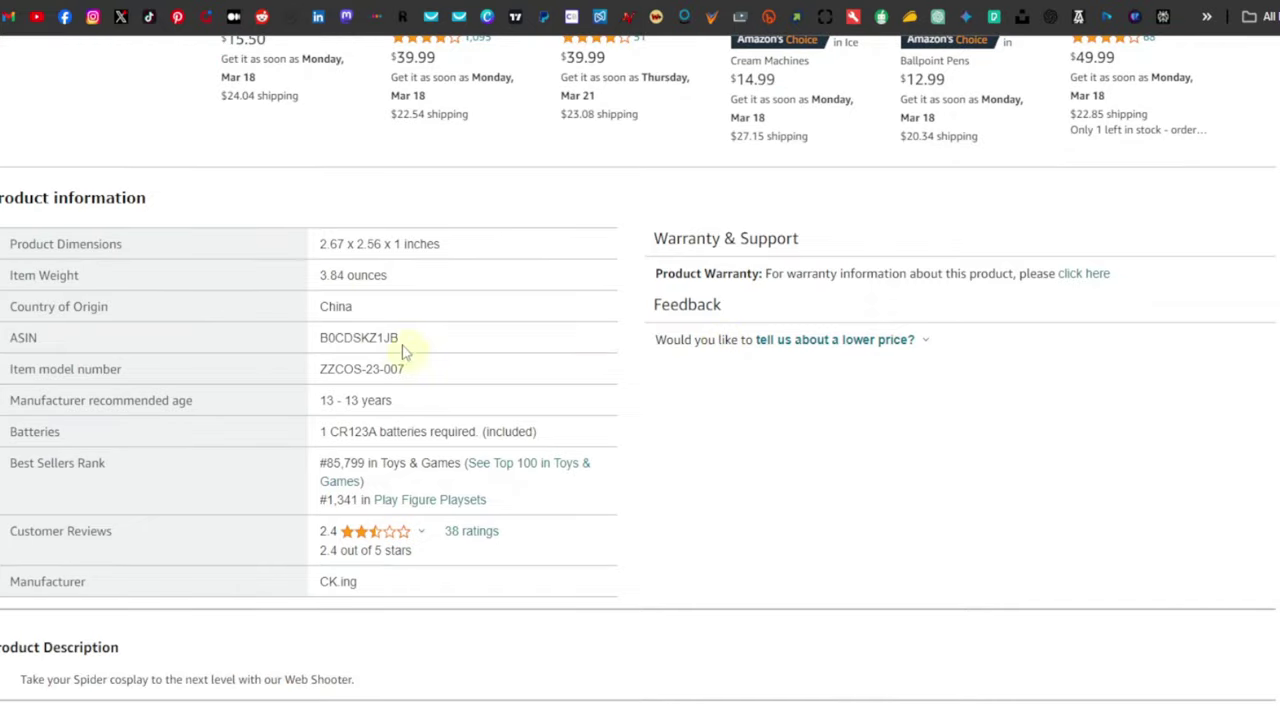
Convert the Amazon item weight of 3.84 ounces to grams with a Google search and set the Payhip product weight to 0.108 kg
drag(322, 276, 386, 277)
right_click(331, 276)
click(329, 277)
right_click(388, 279)
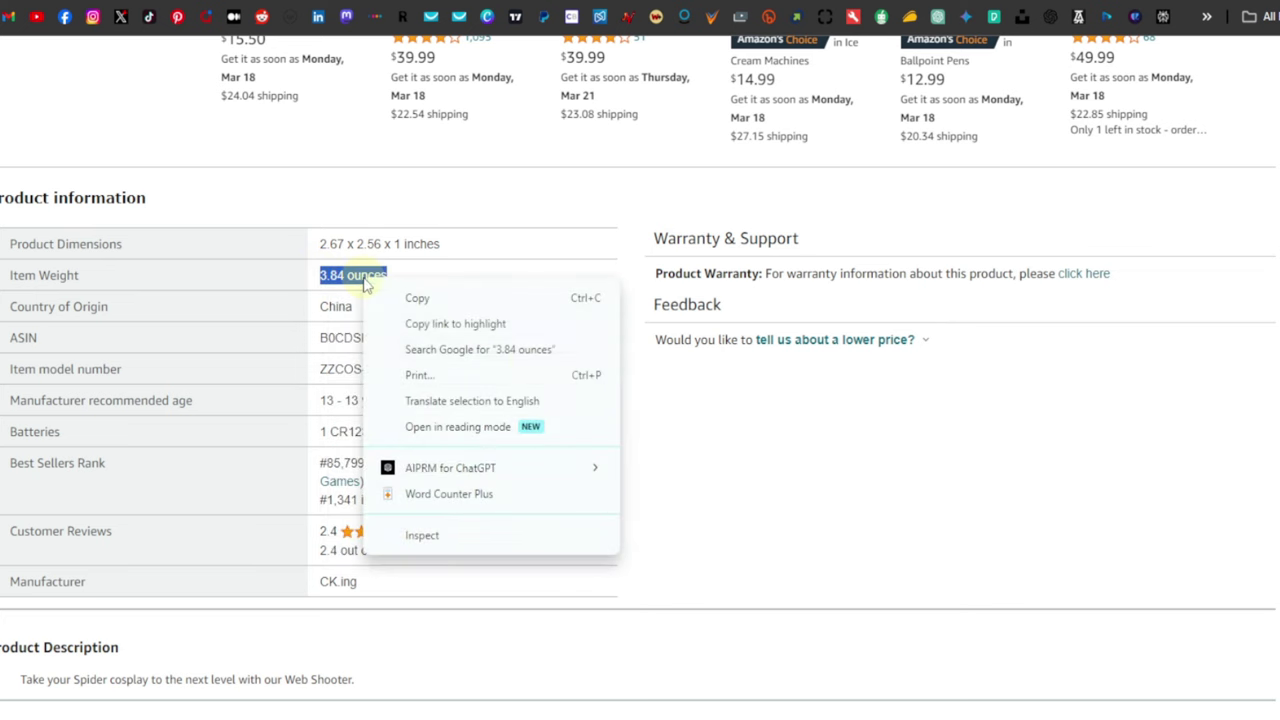
click(449, 350)
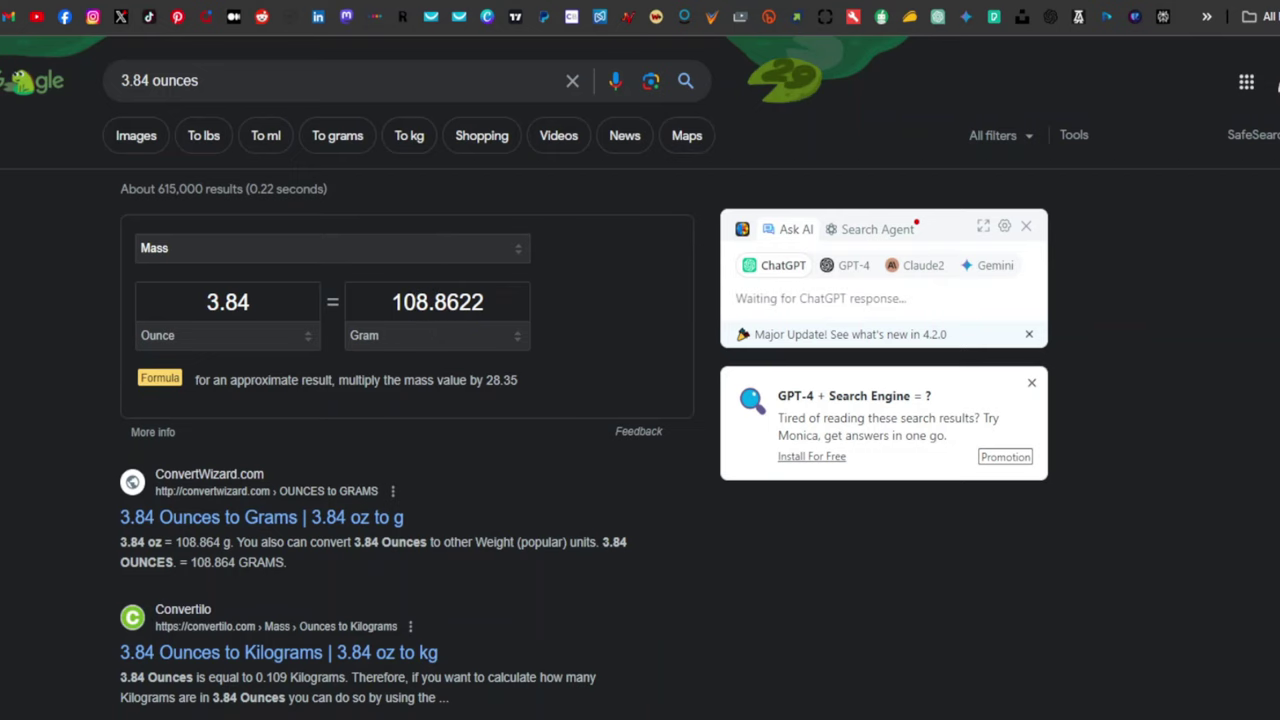
key(ctrl+w)
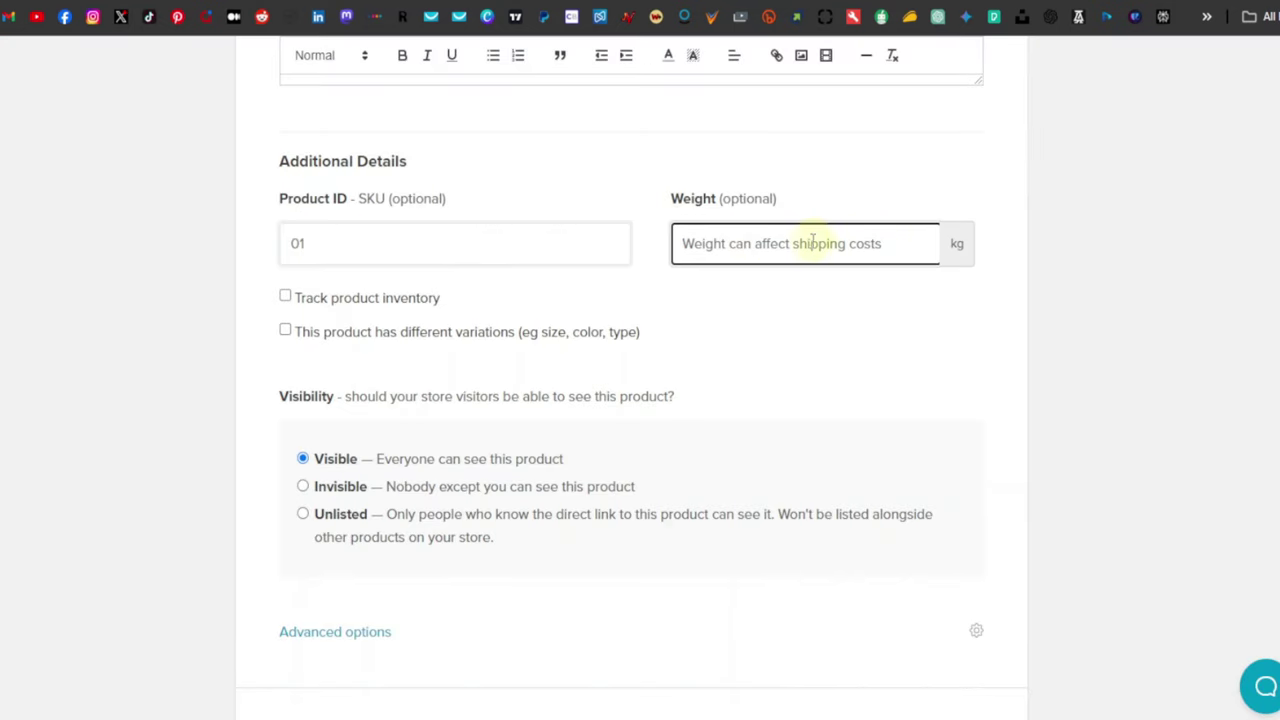
text(108)
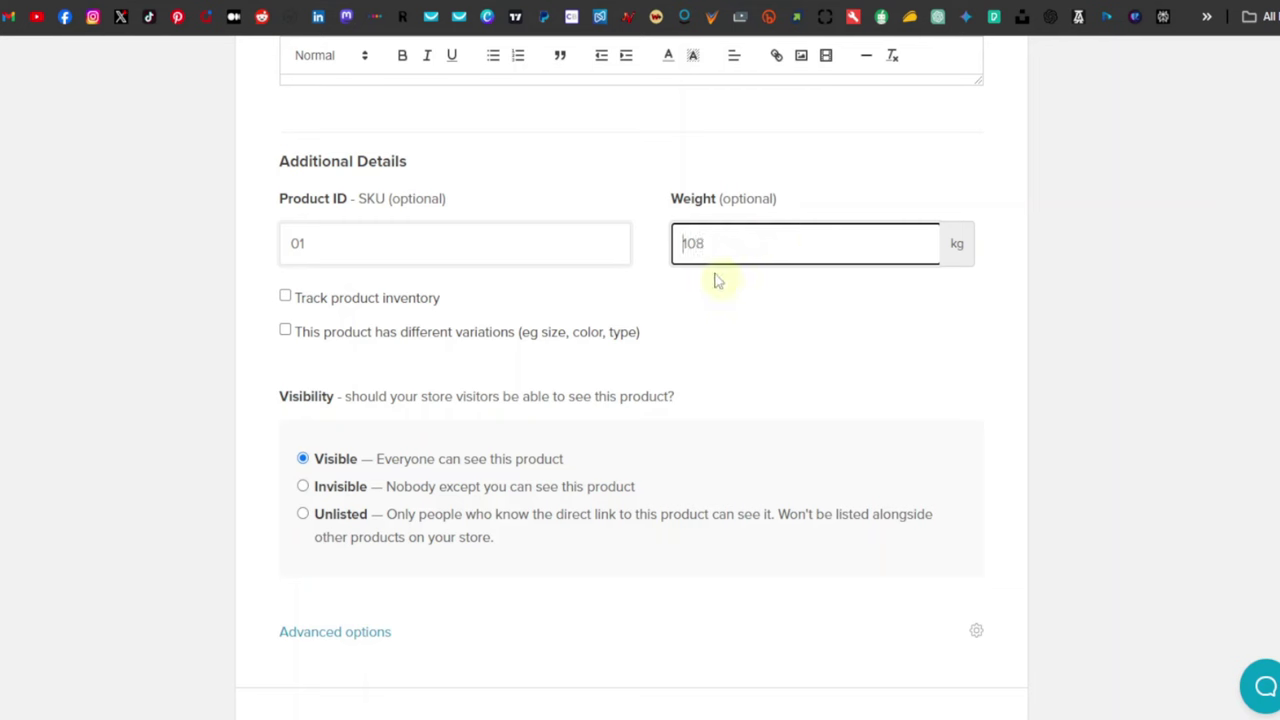
text(0.)
Return to the toy's Amazon listing and view its available color variants
key(ctrl+Tab)
scroll(618, 504, up, 10)
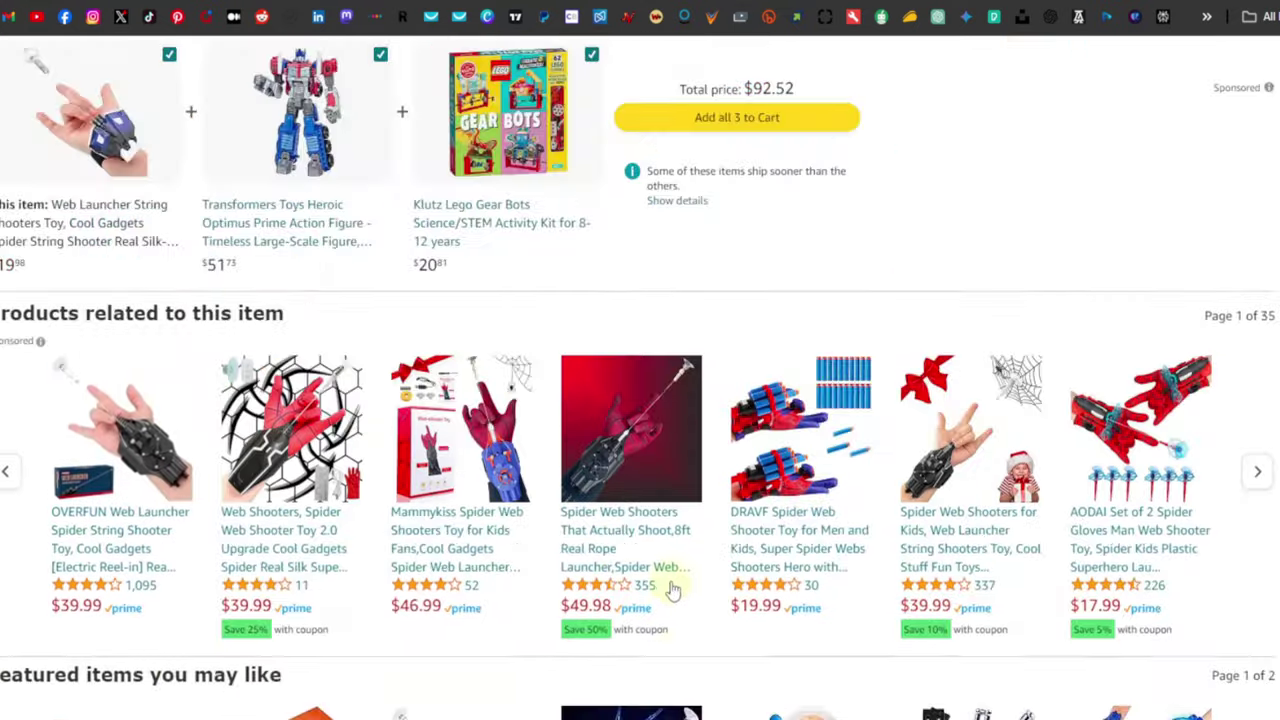
scroll(672, 590, up, 10)
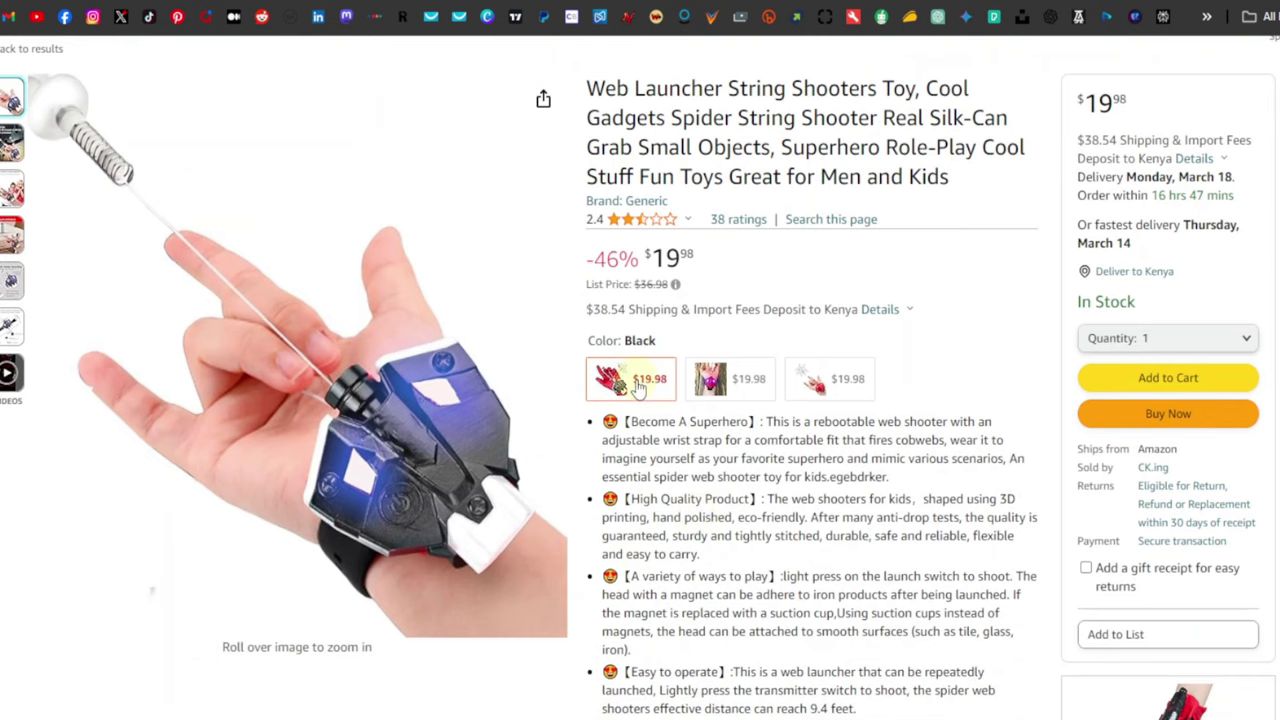
click(699, 385)
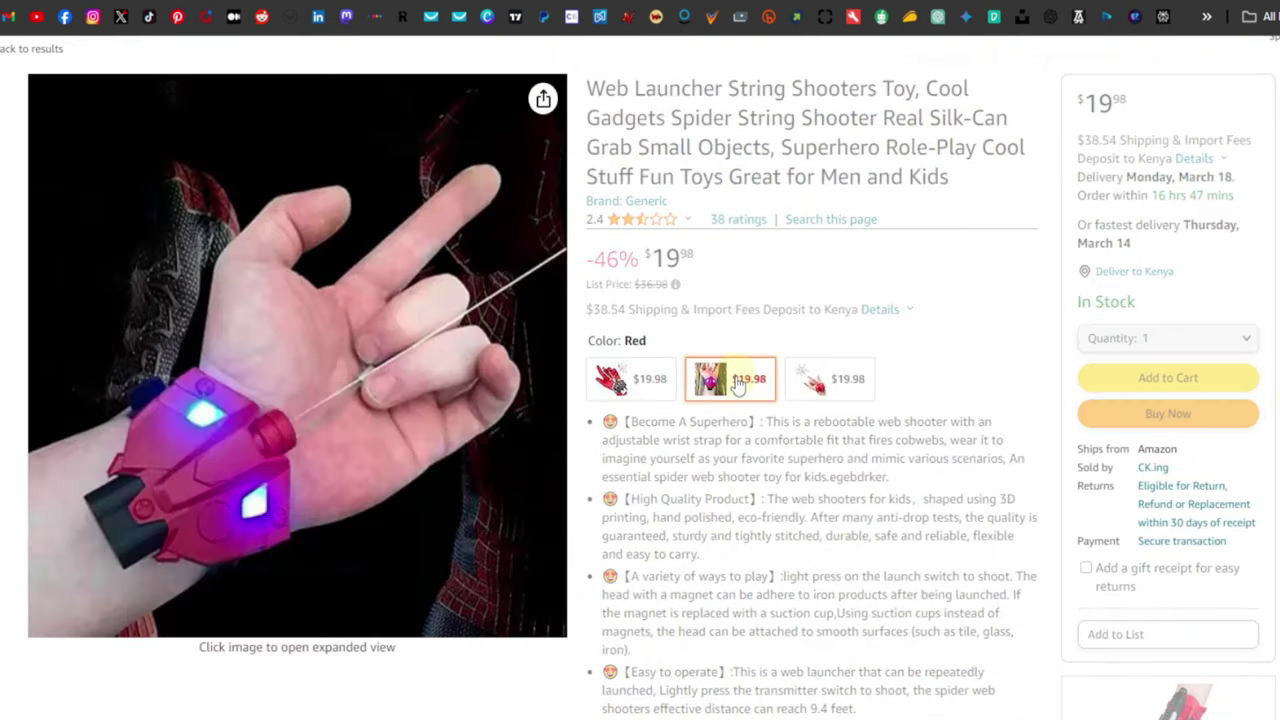
click(818, 382)
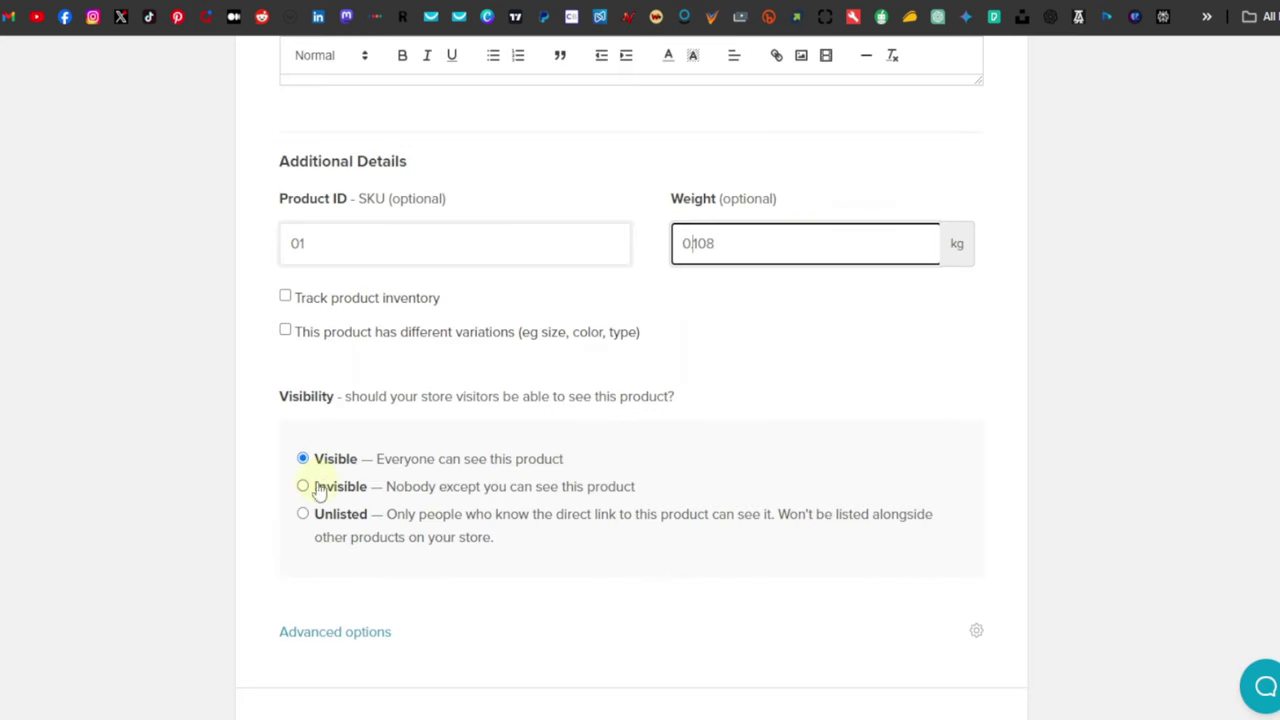
Turn on different variations for the Payhip product and start a new product option named Color
click(286, 332)
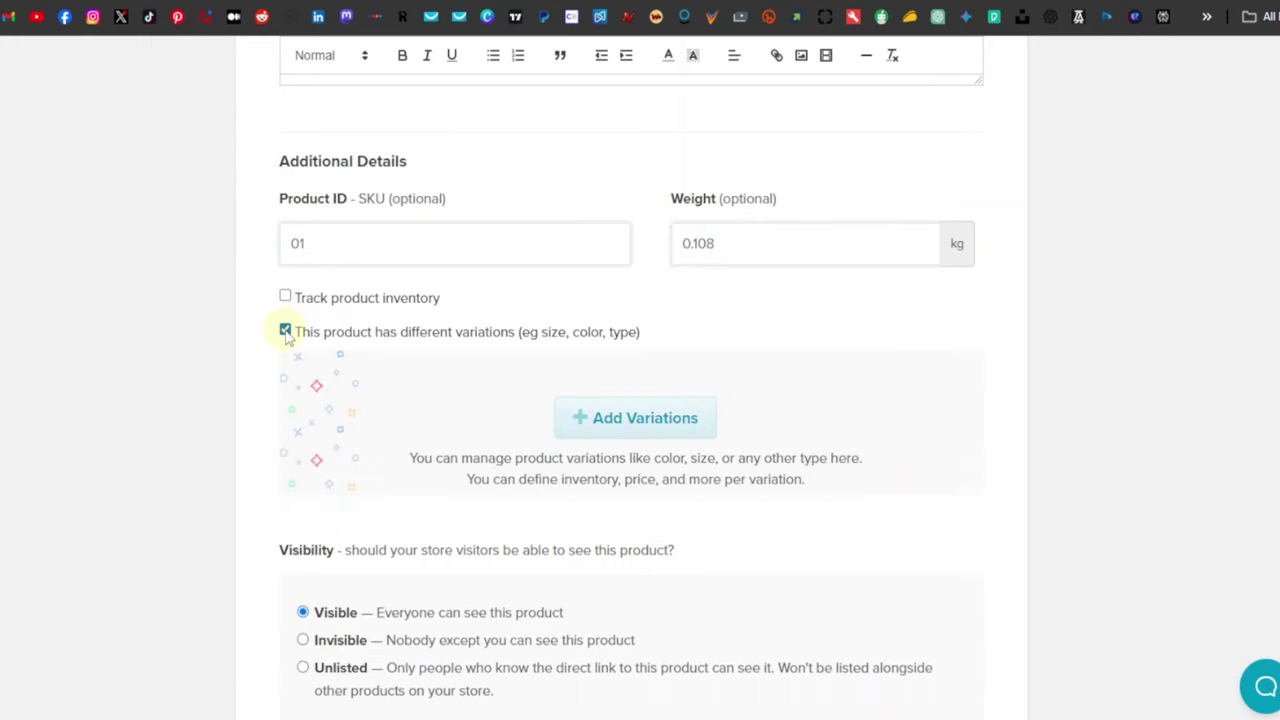
click(639, 424)
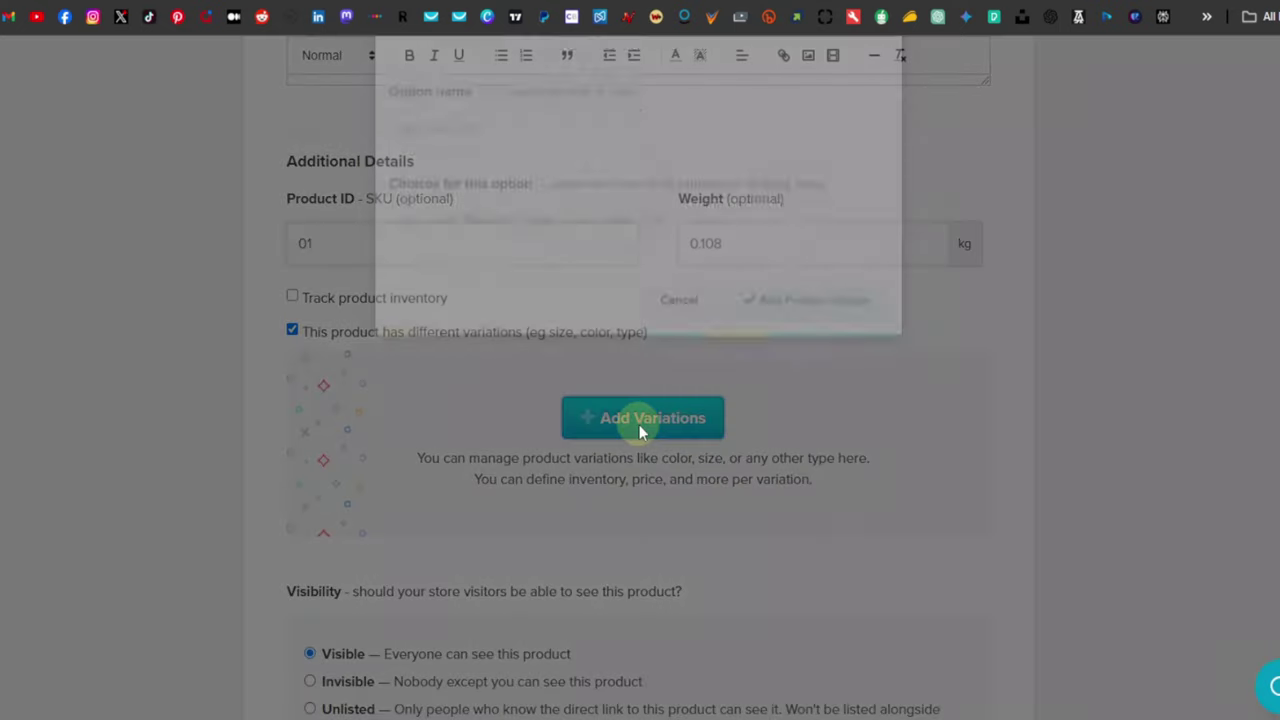
click(458, 198)
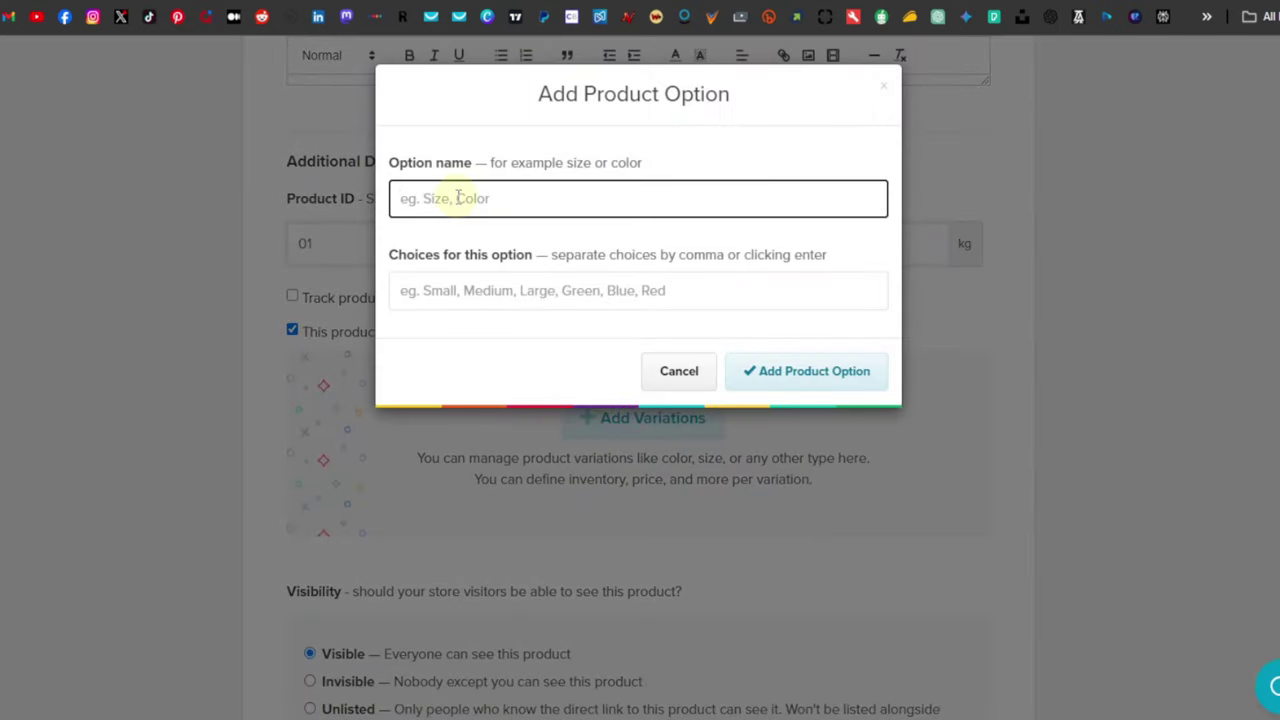
text(Siz)
key(BackSpace)
key(BackSpace)
key(BackSpace)
text(Col)
Enter Red, Black and White as the Color choices and add the option to the product
click(533, 291)
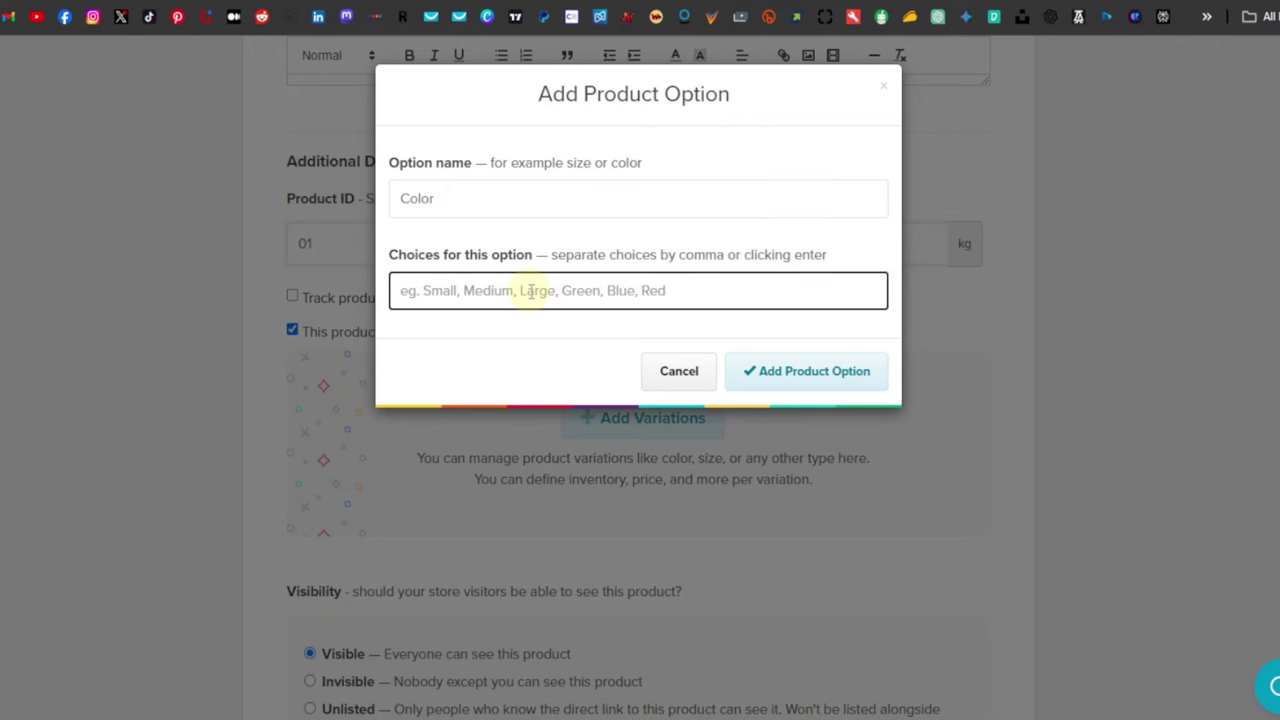
text(Red)
key(Return)
text(Black)
key(Return)
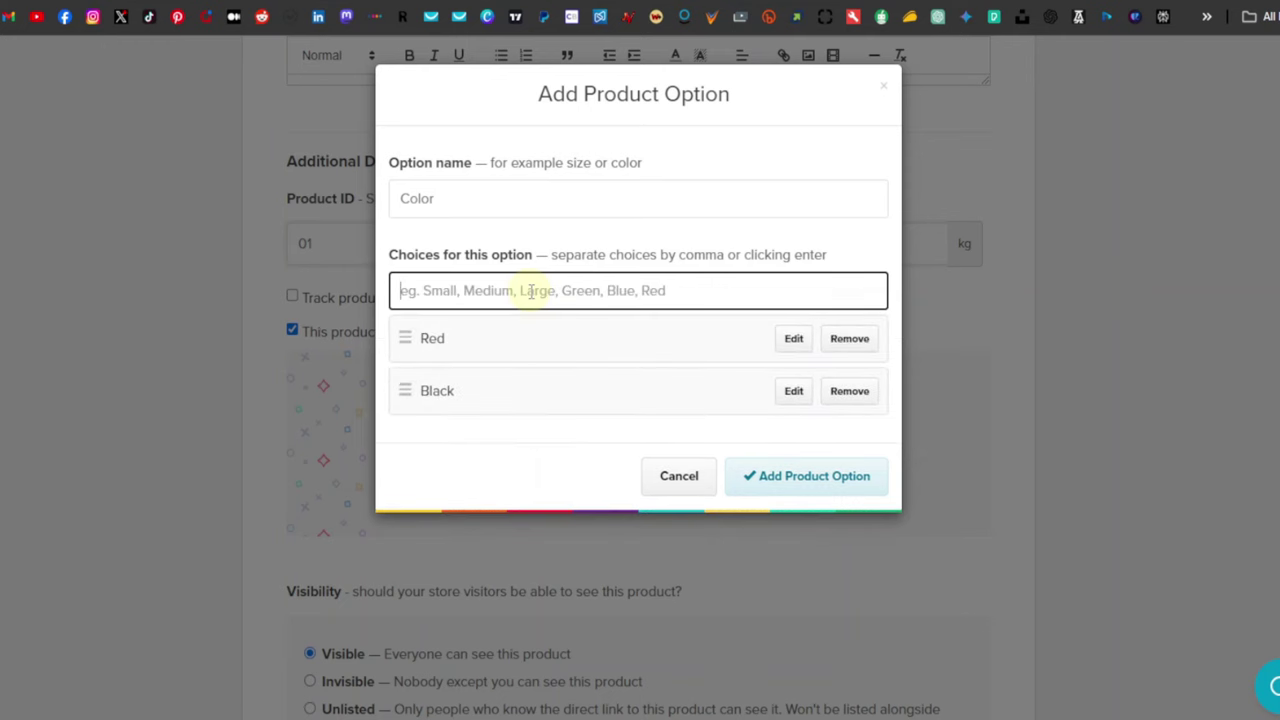
text(White)
key(Return)
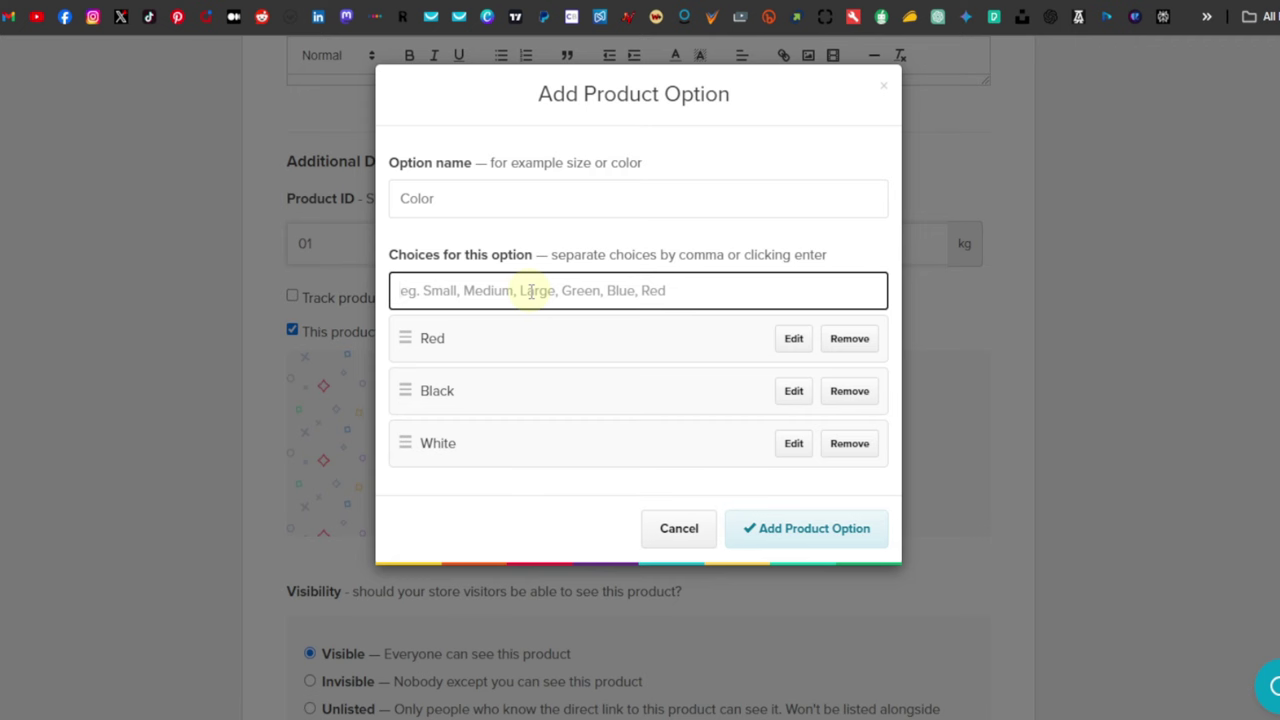
click(810, 537)
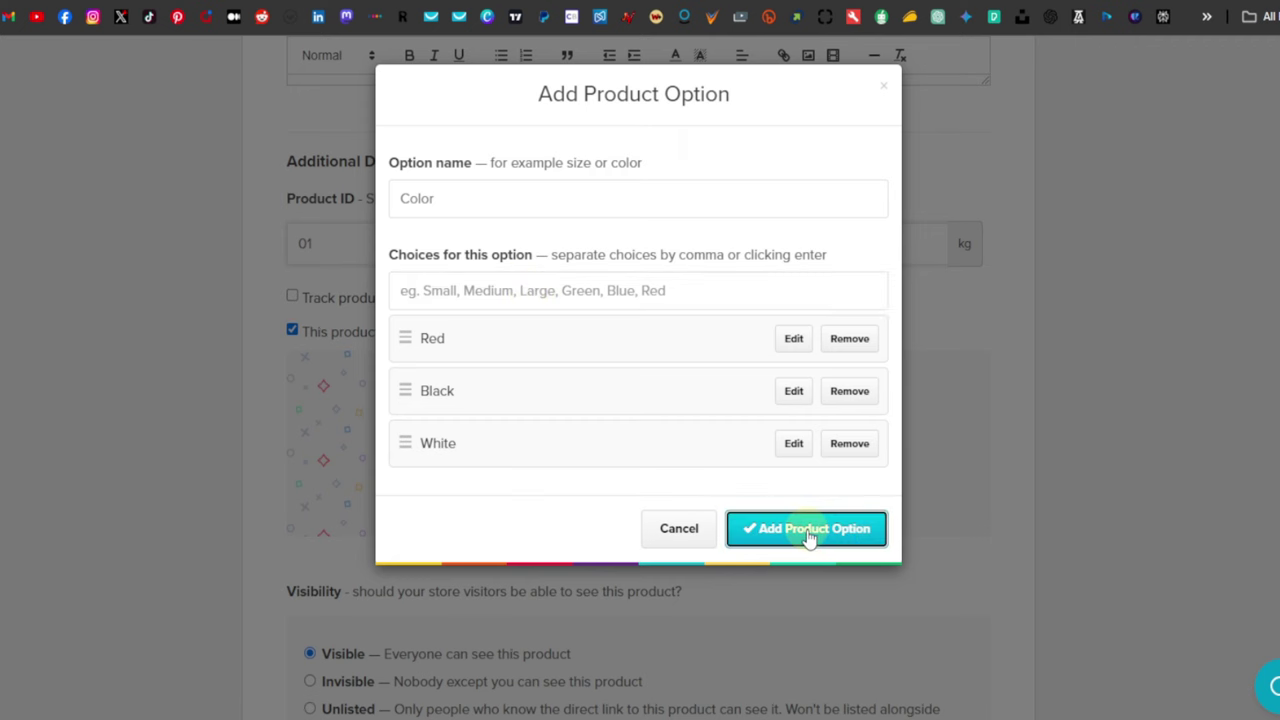
Keep the product visible to everyone, check the advanced options, and add the product to the store
scroll(469, 483, down, 2)
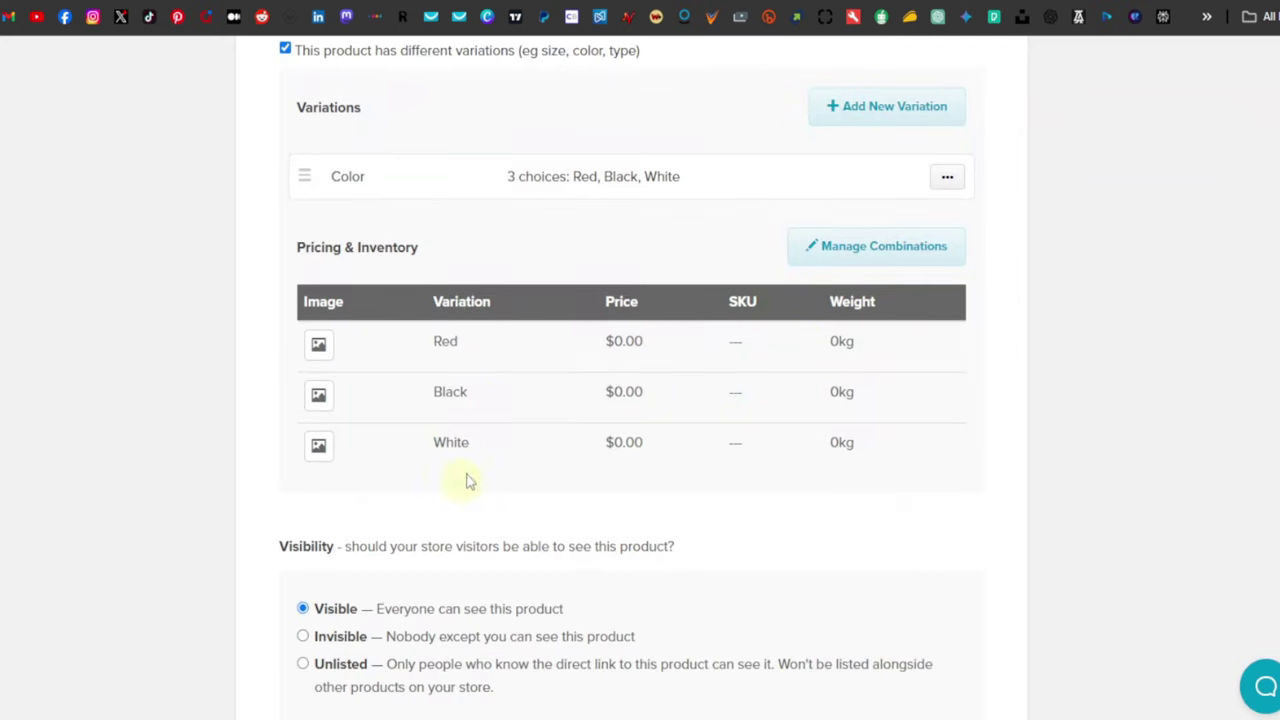
scroll(523, 426, down, 2)
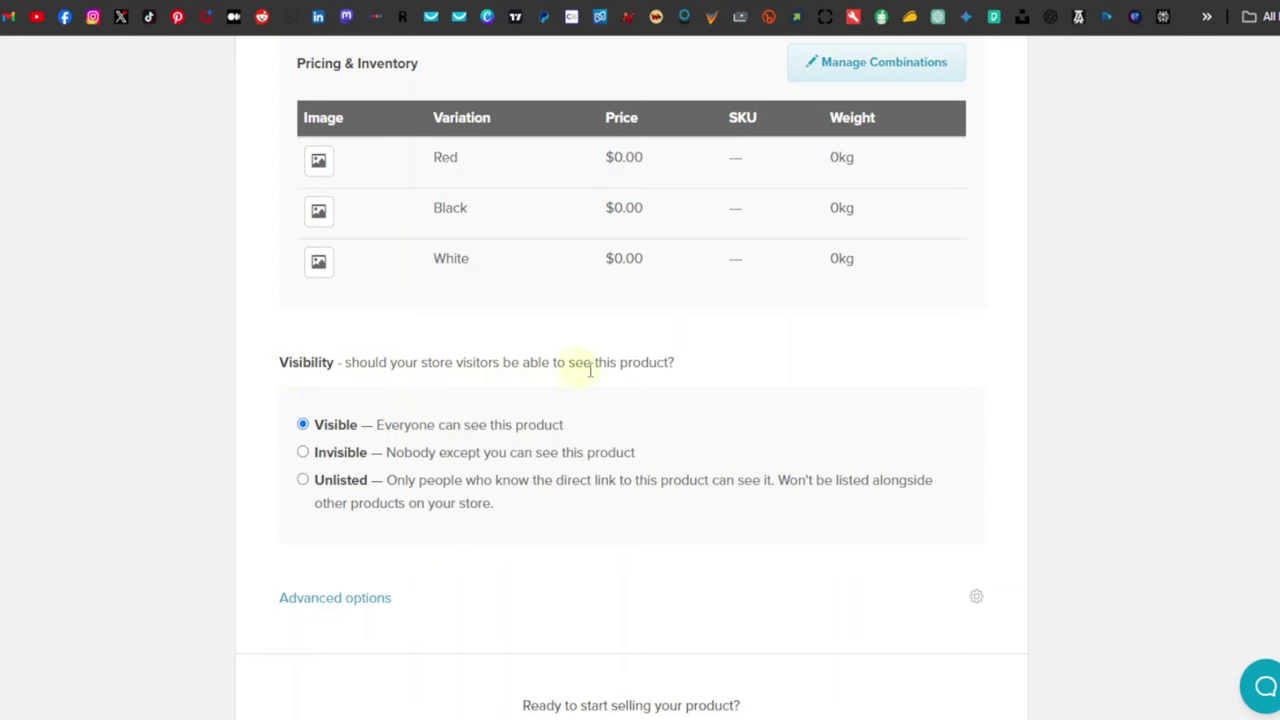
scroll(330, 432, down, 2)
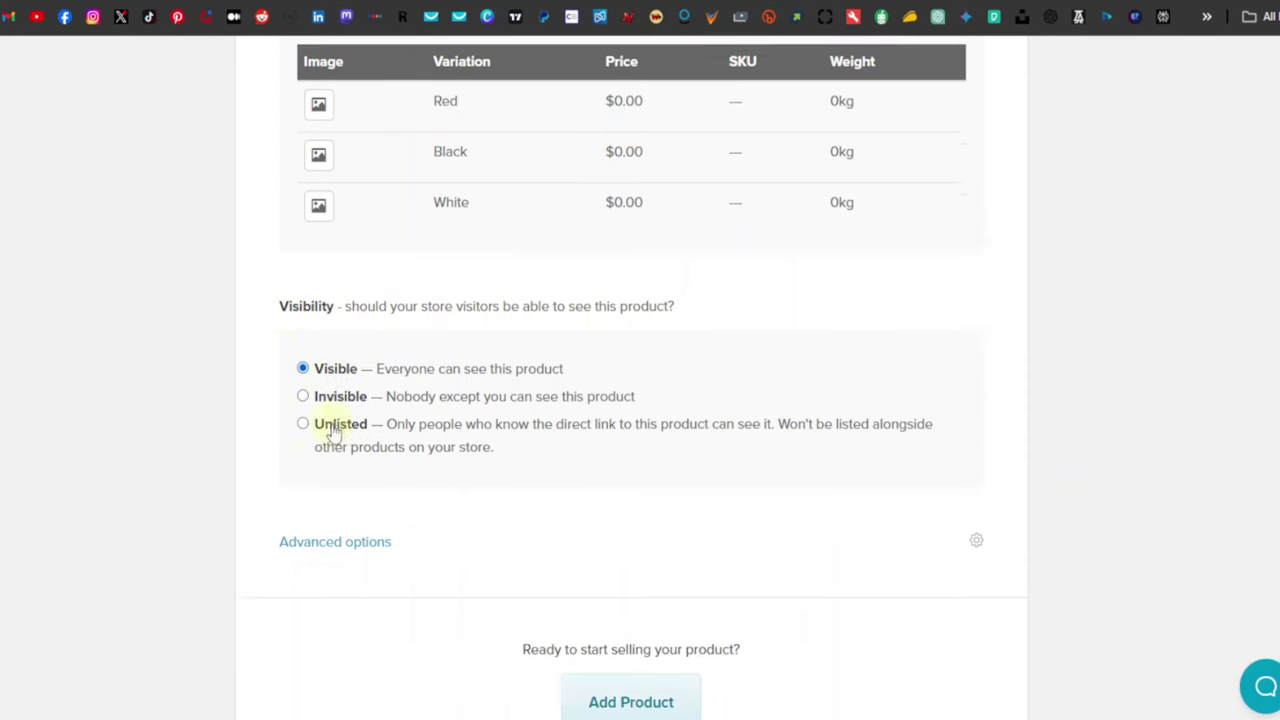
click(334, 426)
scroll(330, 420, down, 1)
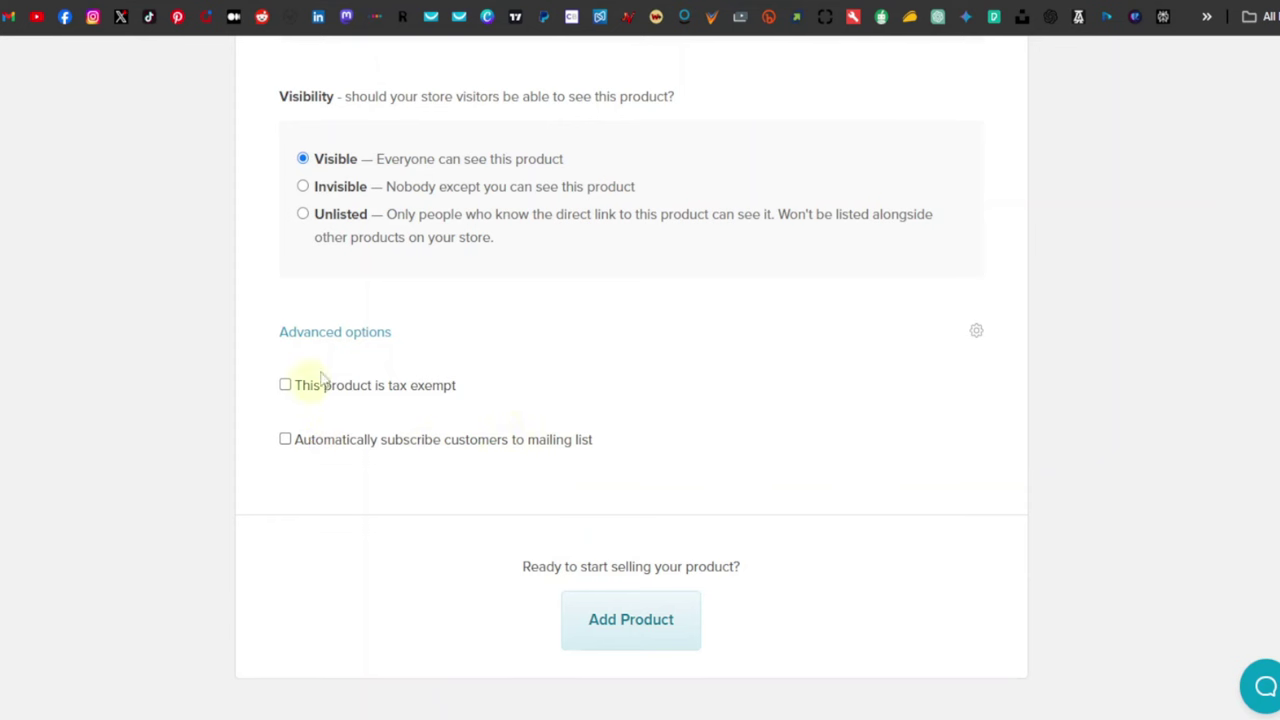
click(337, 334)
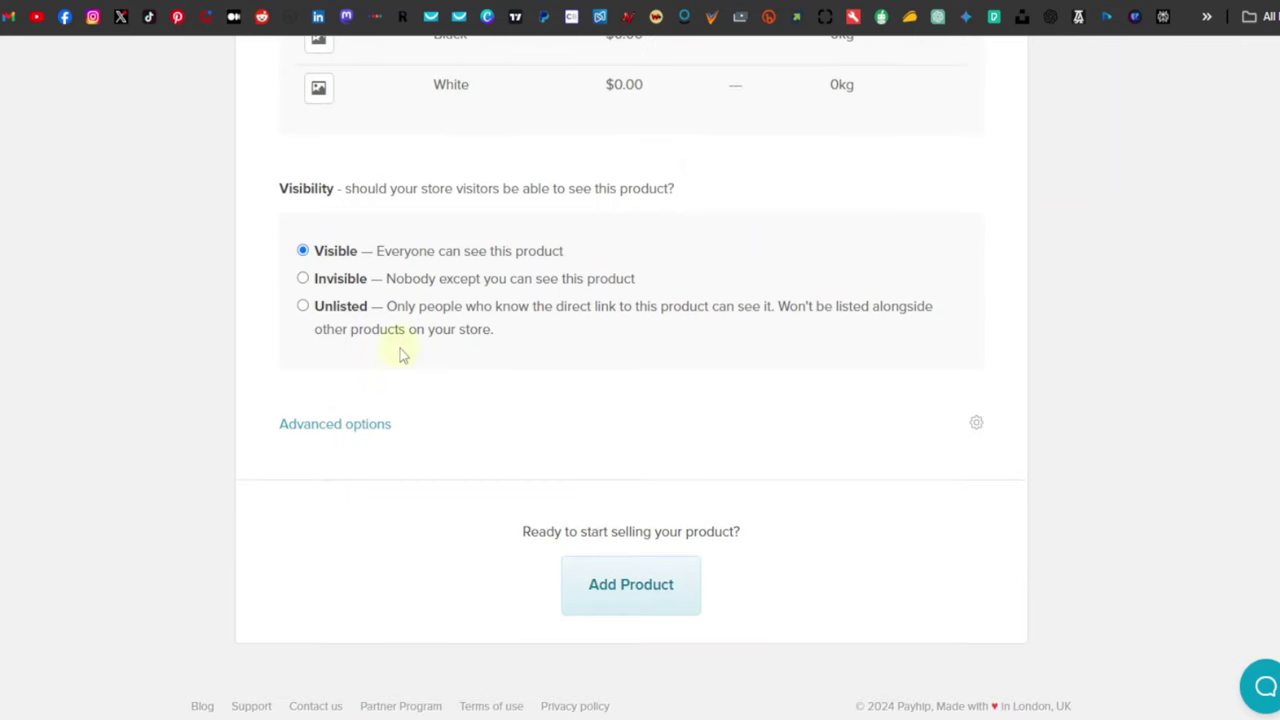
click(645, 590)
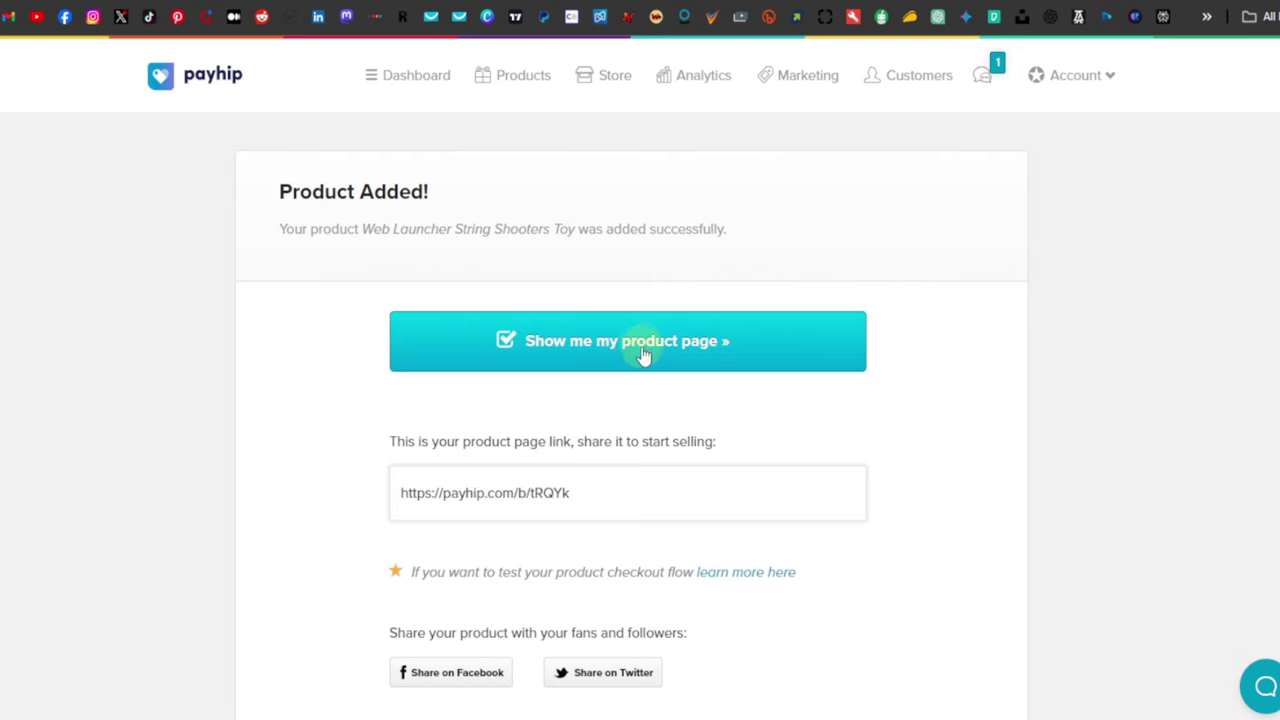
Open the new product's store page and examine its price, color choices, quantity selector and description
click(643, 345)
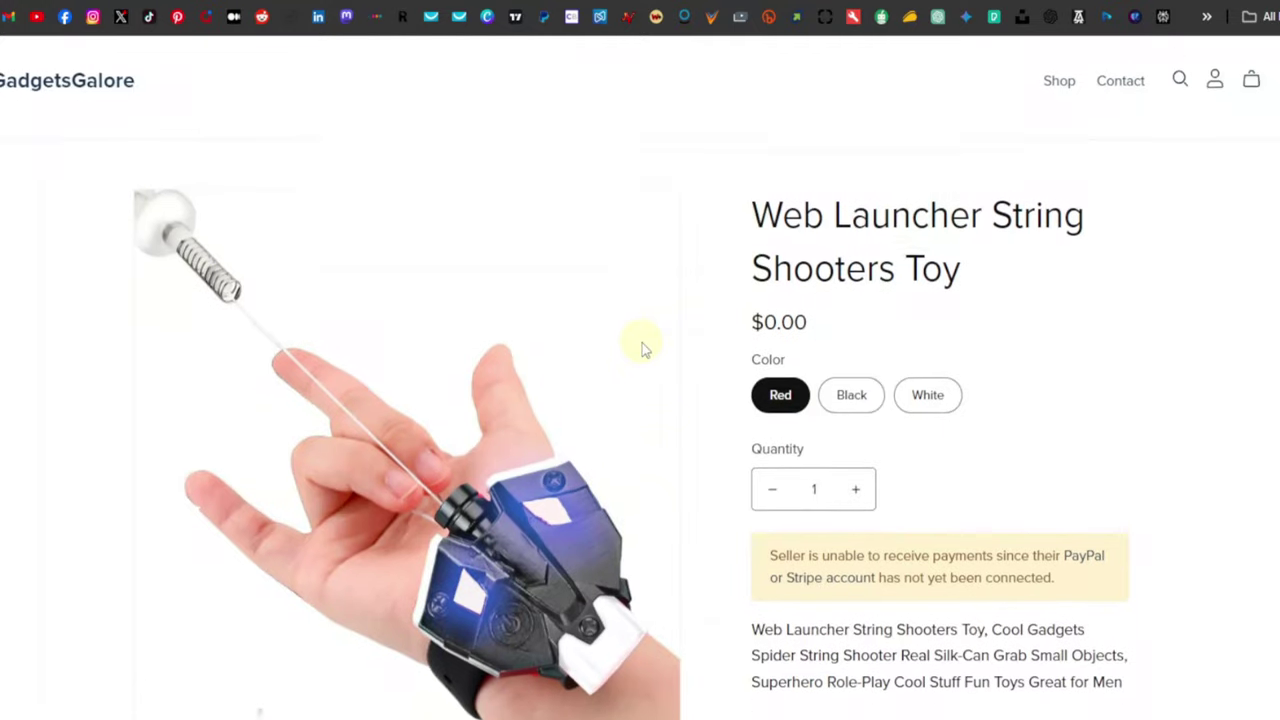
scroll(645, 340, down, 1)
scroll(648, 340, down, 2)
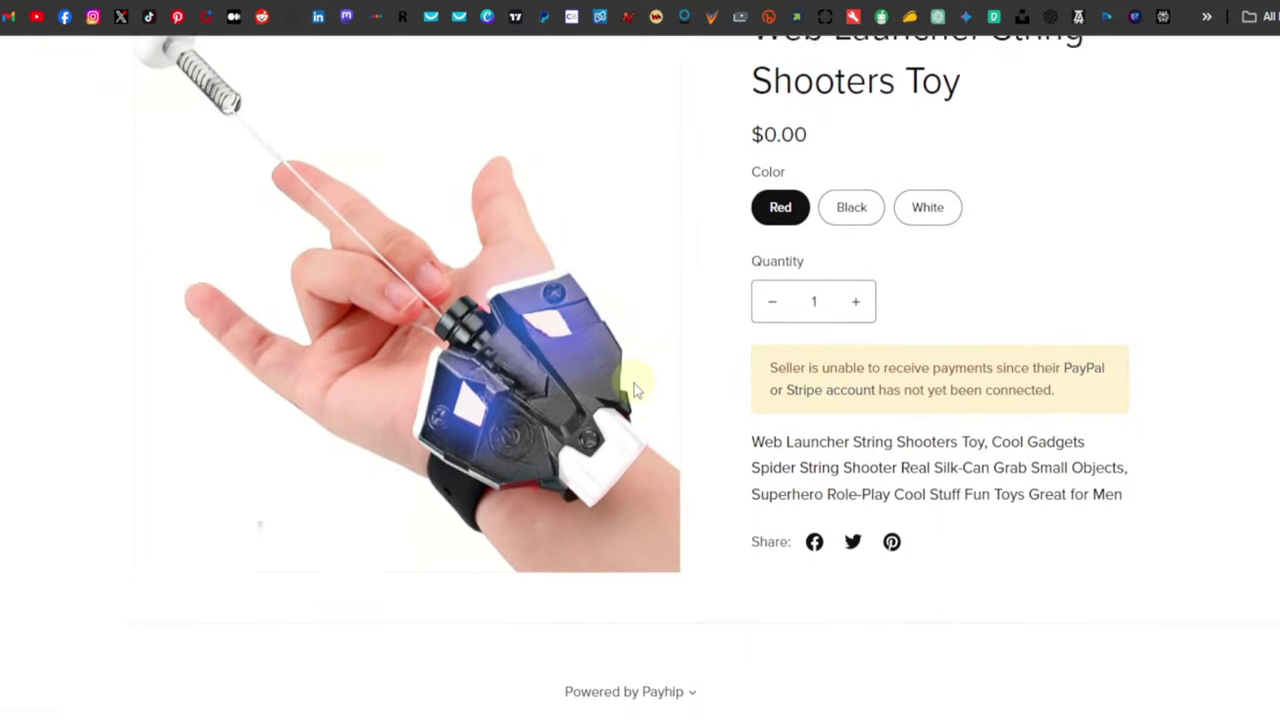
scroll(640, 370, up, 3)
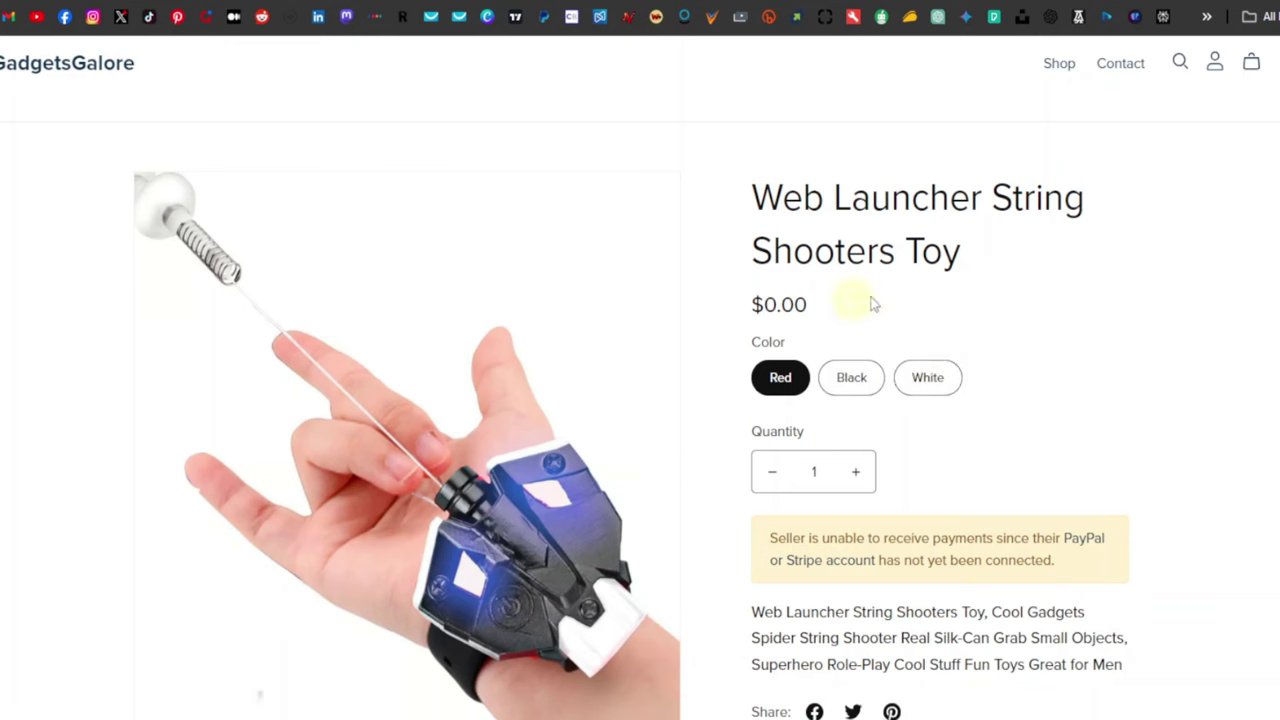
click(857, 380)
key(Right)
key(Right)
scroll(788, 303, down, 1)
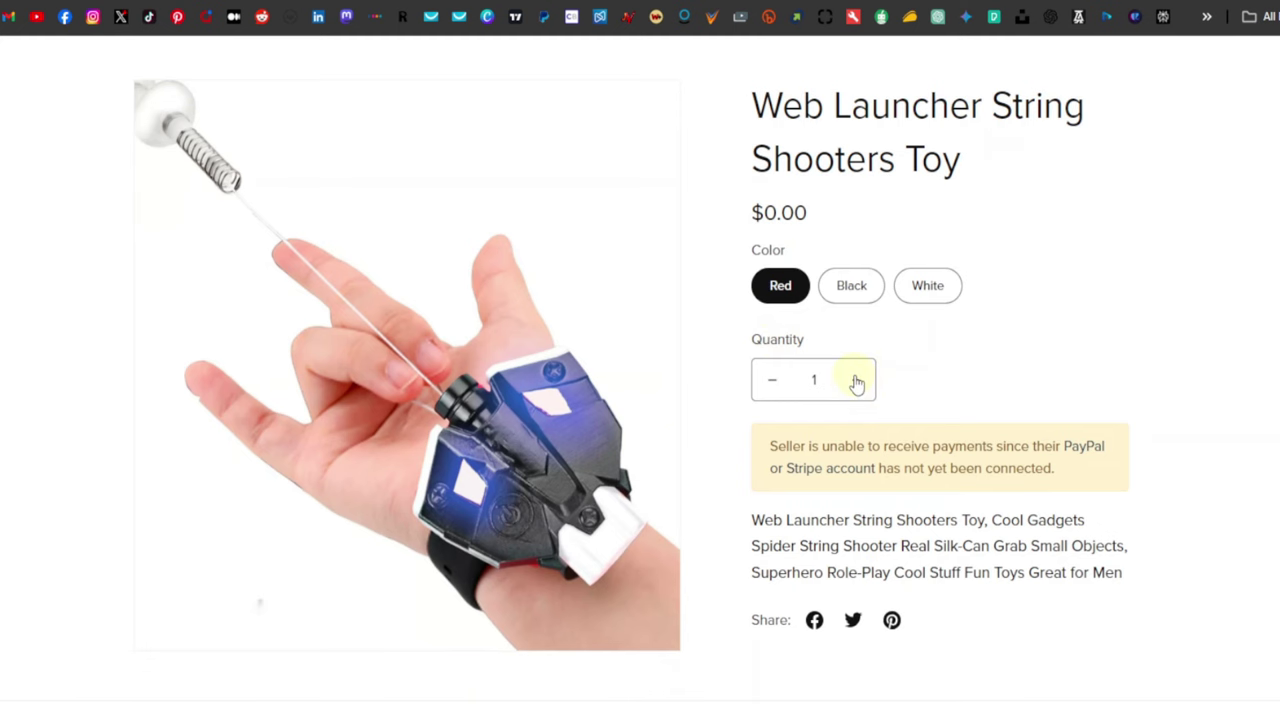
scroll(850, 472, down, 1)
scroll(863, 480, up, 2)
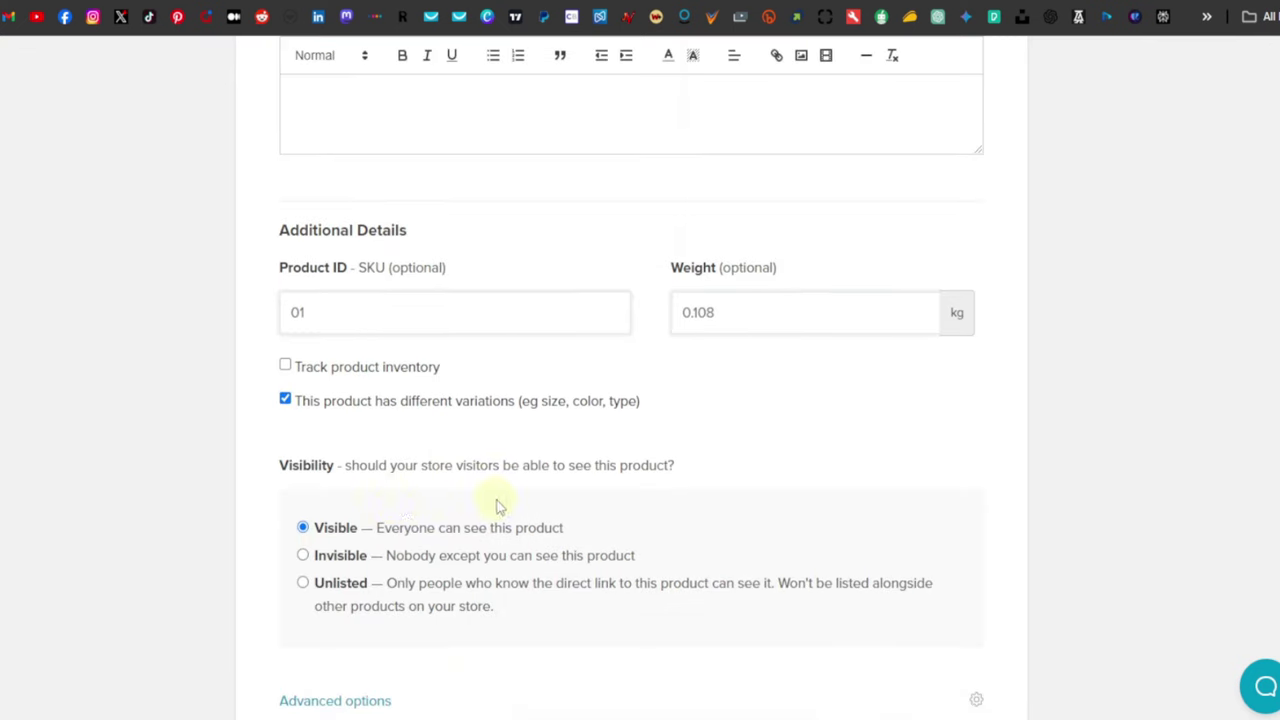
Switch the product's variations off and on again, and create a fresh option named Color
click(286, 452)
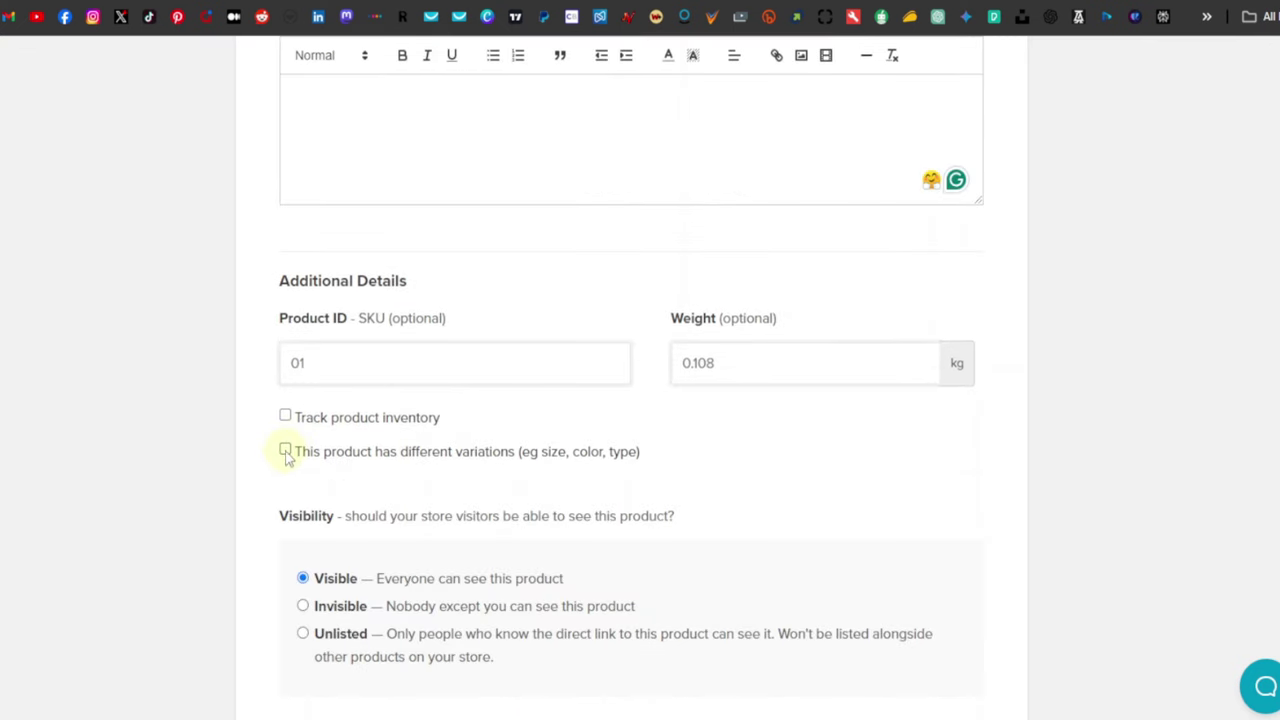
click(285, 450)
click(640, 540)
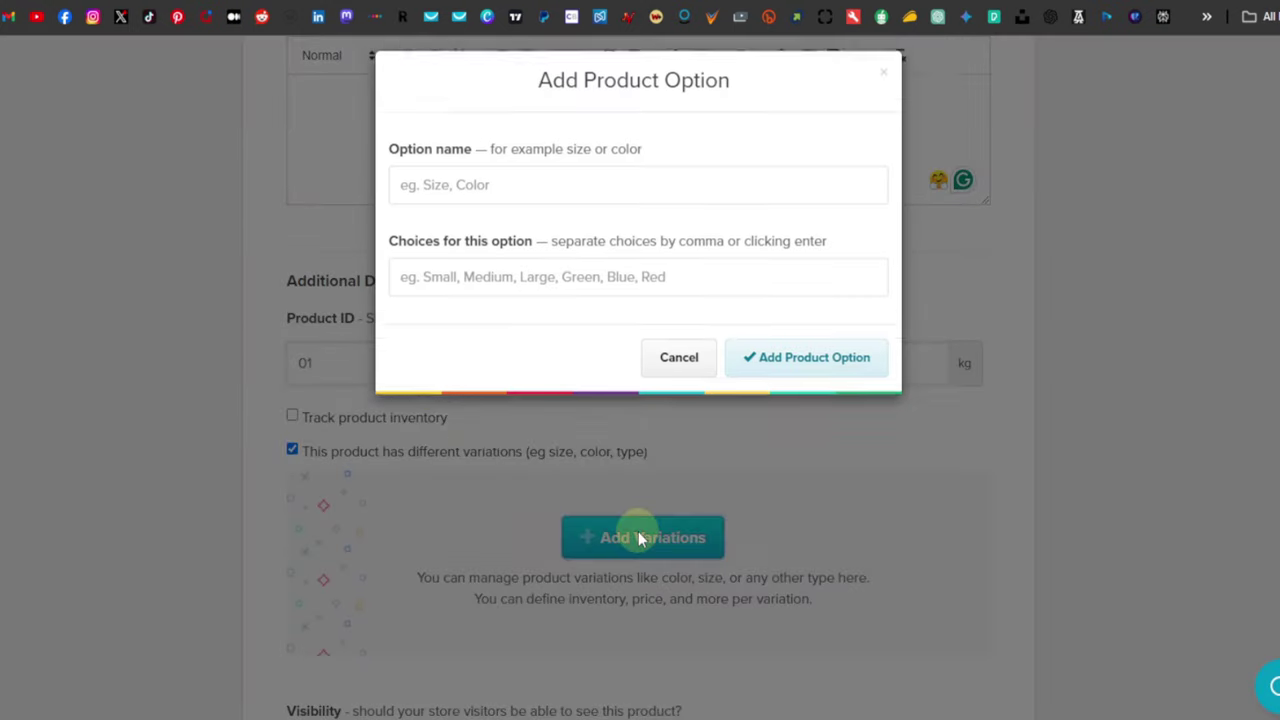
click(474, 218)
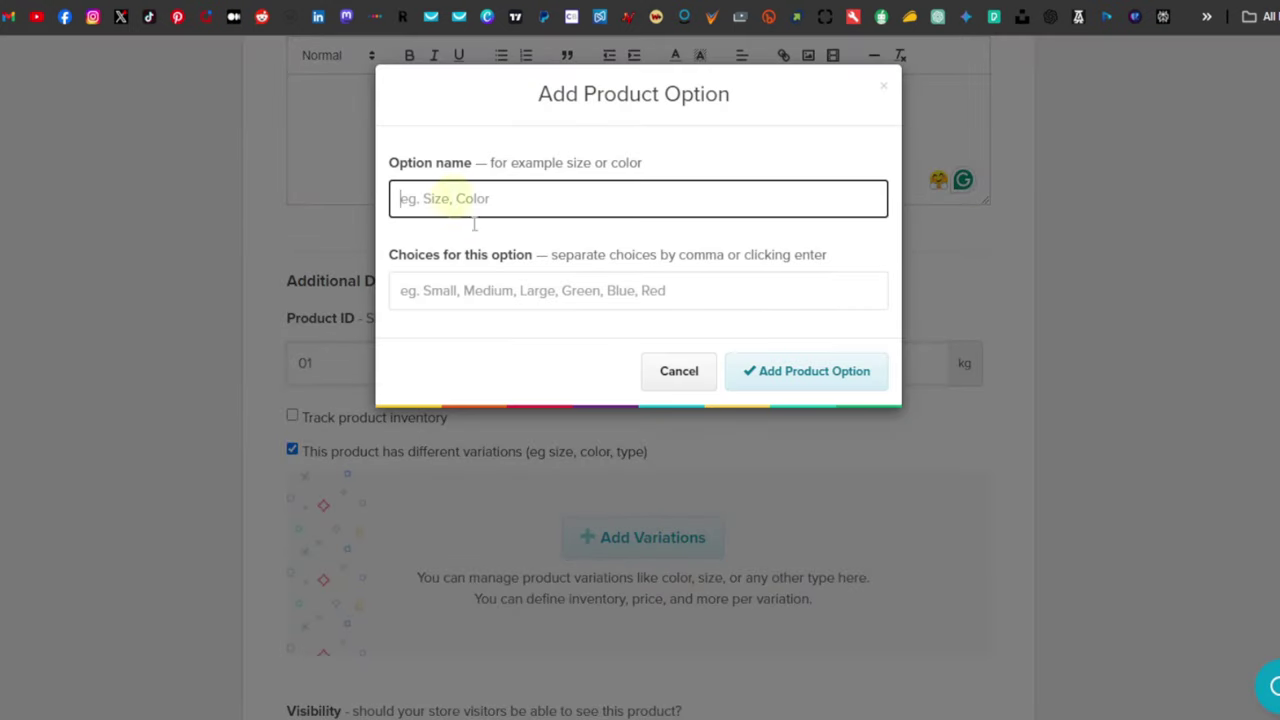
text(Color)
Give the recreated Color option the choices Red, Black and White and add it to the product
click(524, 287)
text(R)
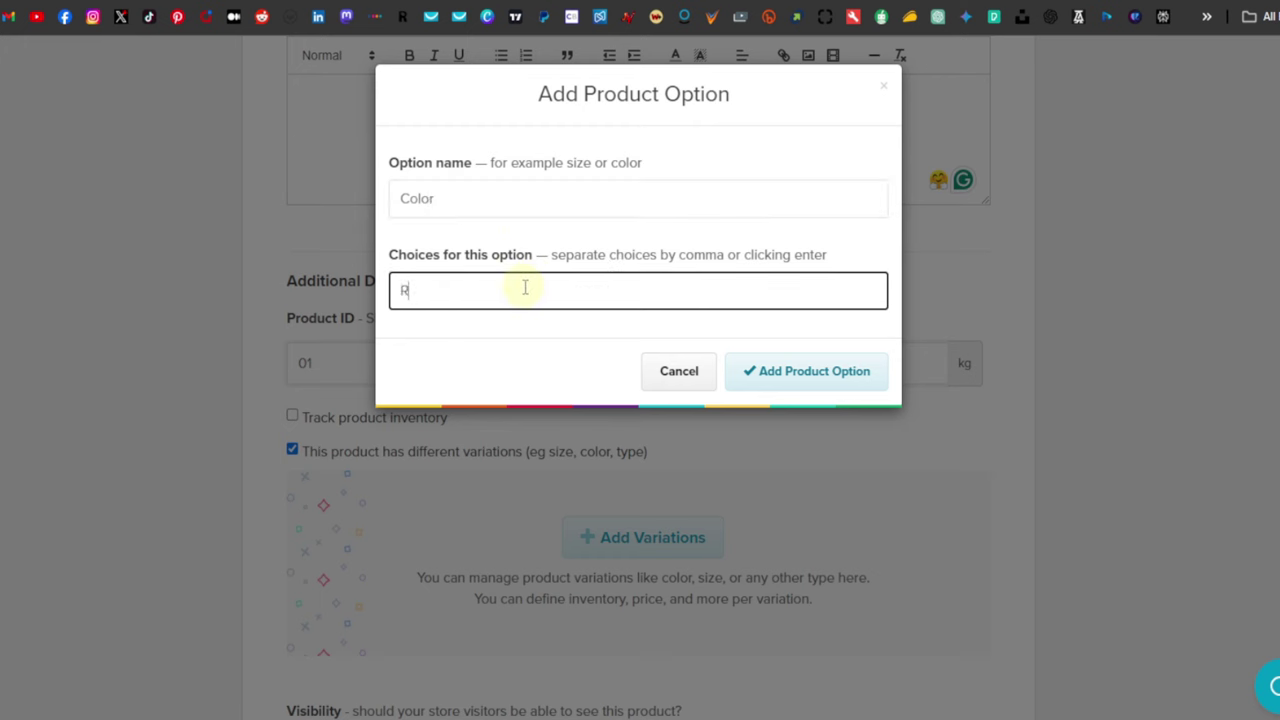
text(ed)
key(Return)
text(Bl)
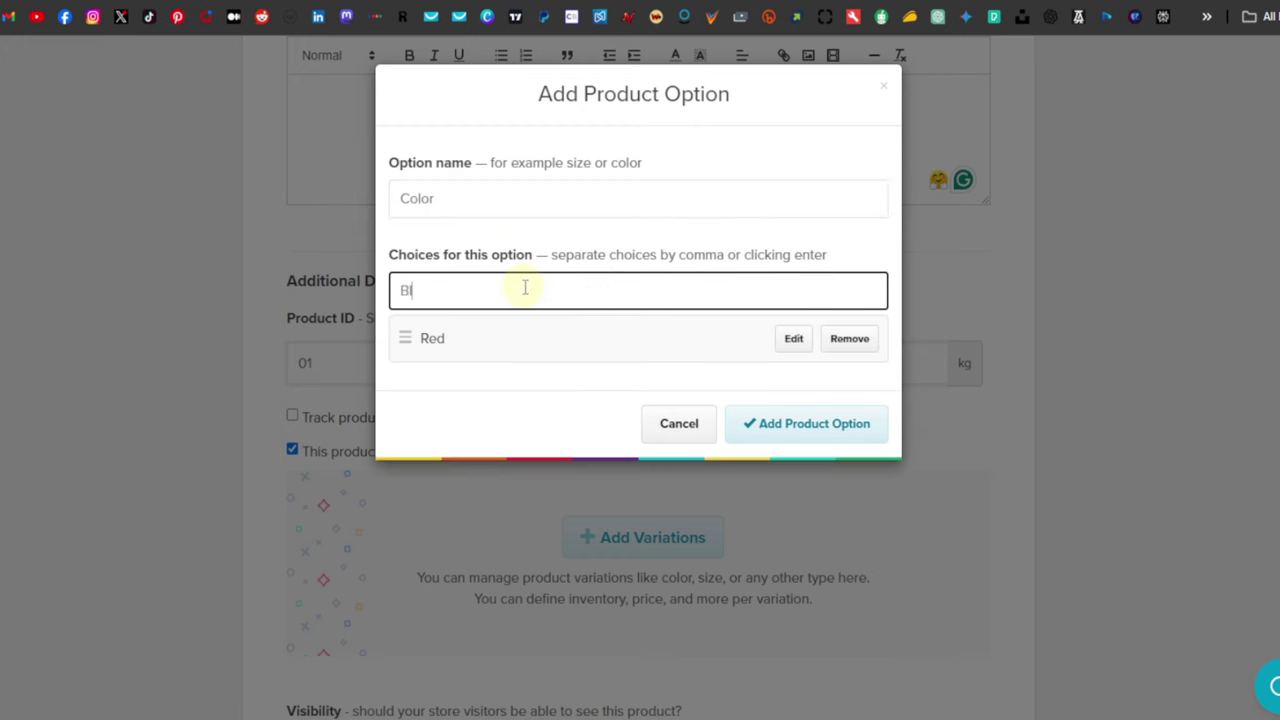
text(ack)
key(Return)
text(White)
key(Return)
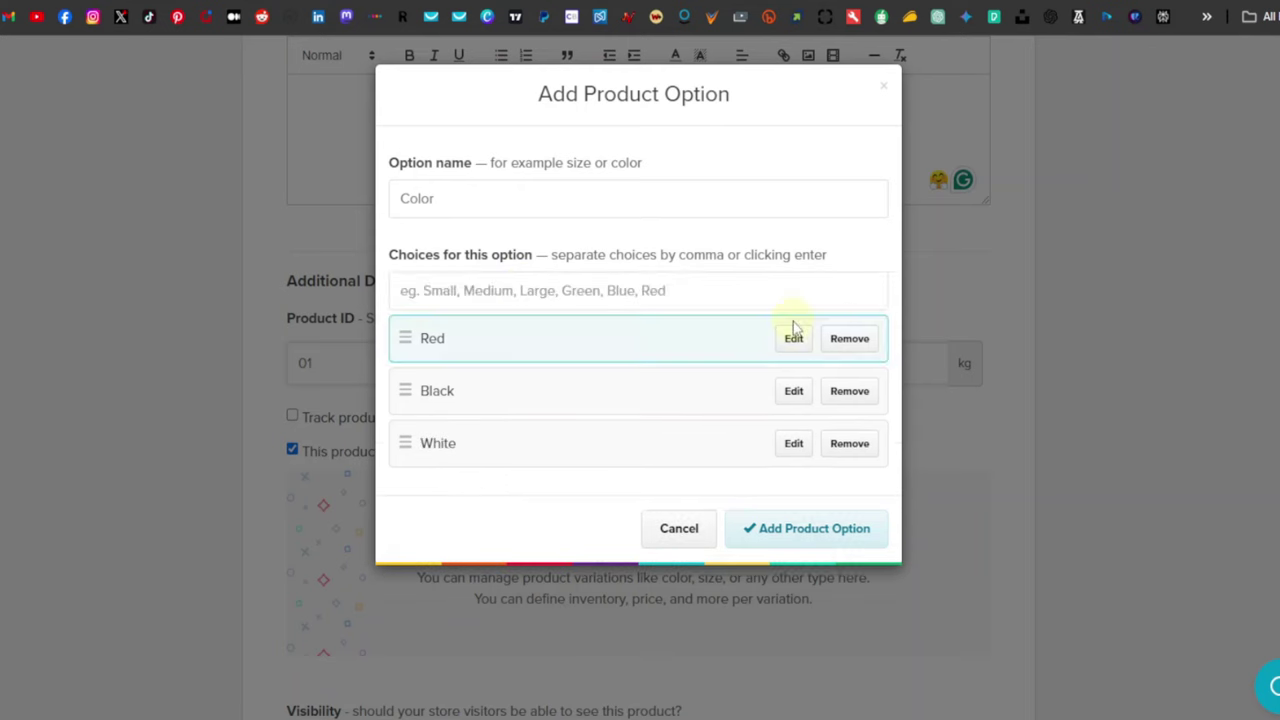
click(814, 535)
Open the combined pricing and inventory settings of the color variations and price Red, Black and White at $25.00 each
scroll(743, 523, down, 3)
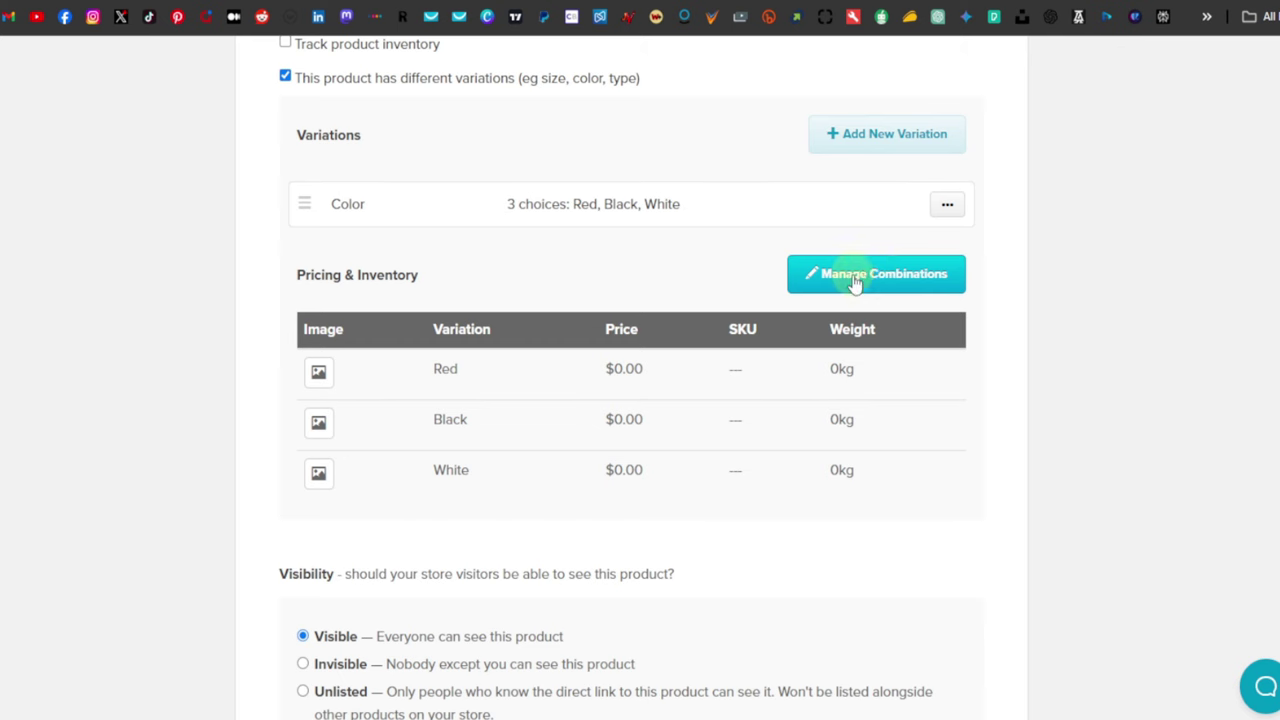
click(880, 276)
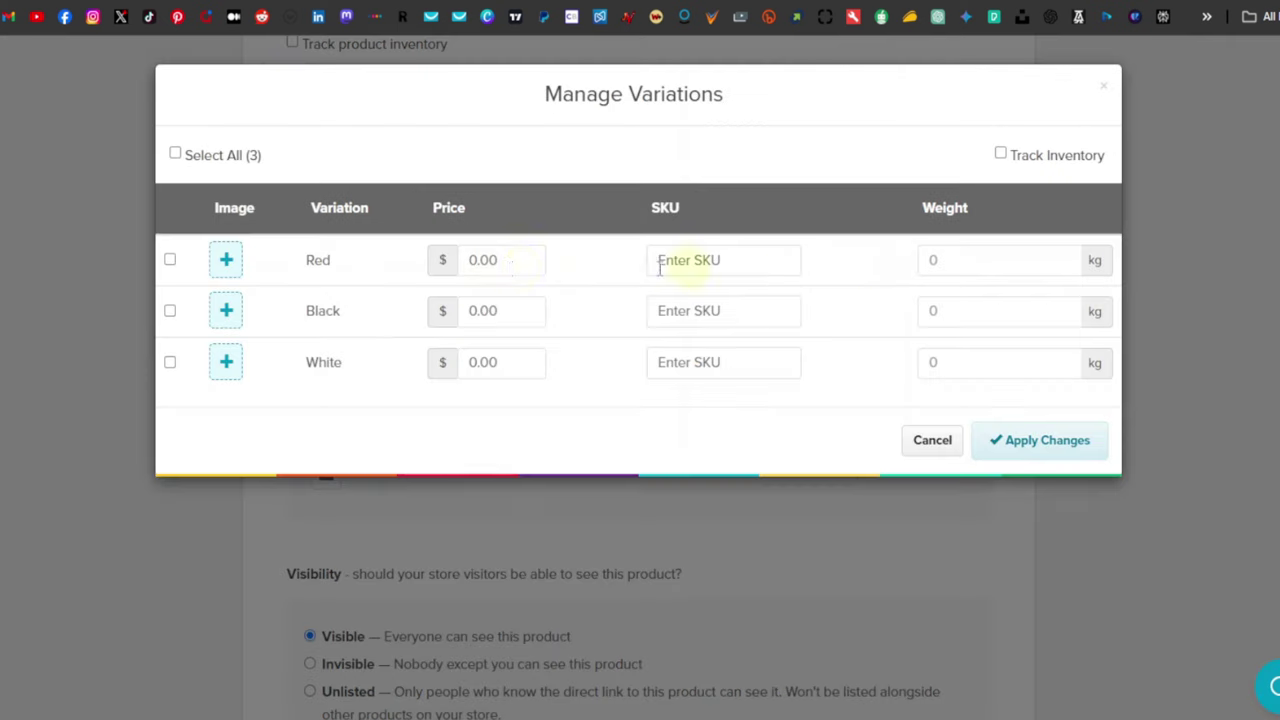
drag(478, 260, 450, 260)
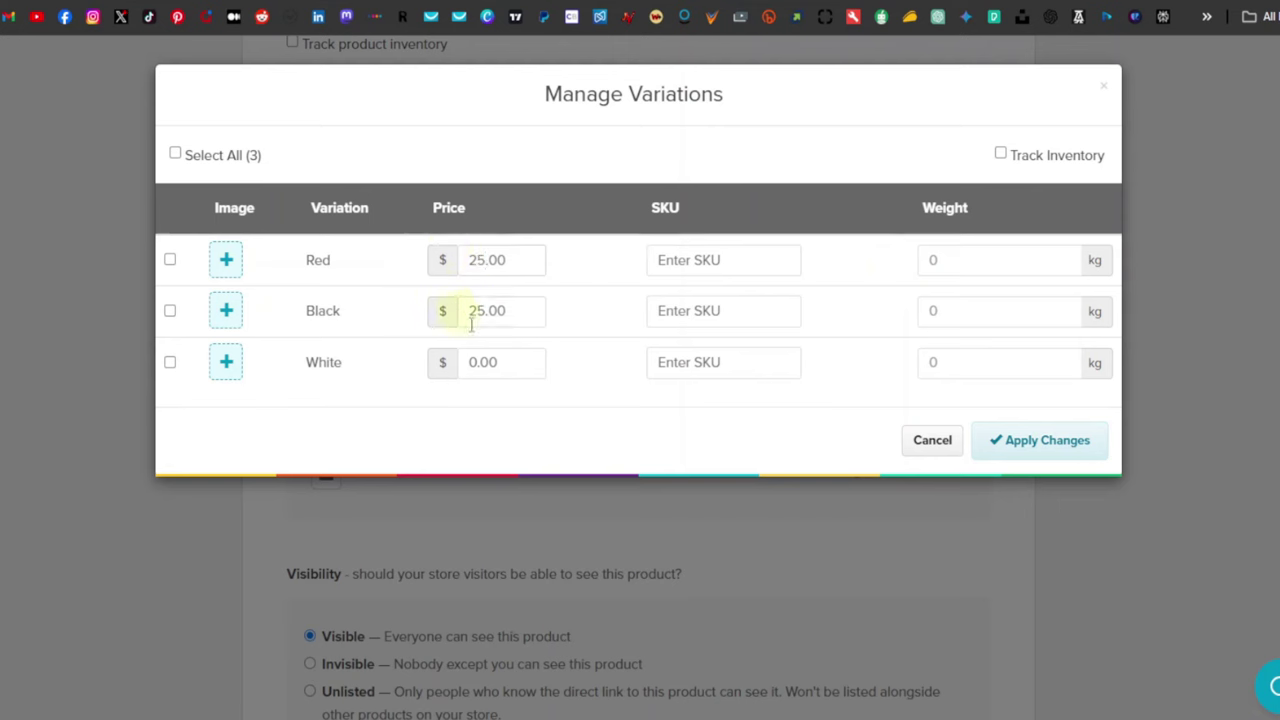
text(5)
Assign SKU 01 to the Red variation, 02 to Black and 03 to White
click(698, 260)
text(01)
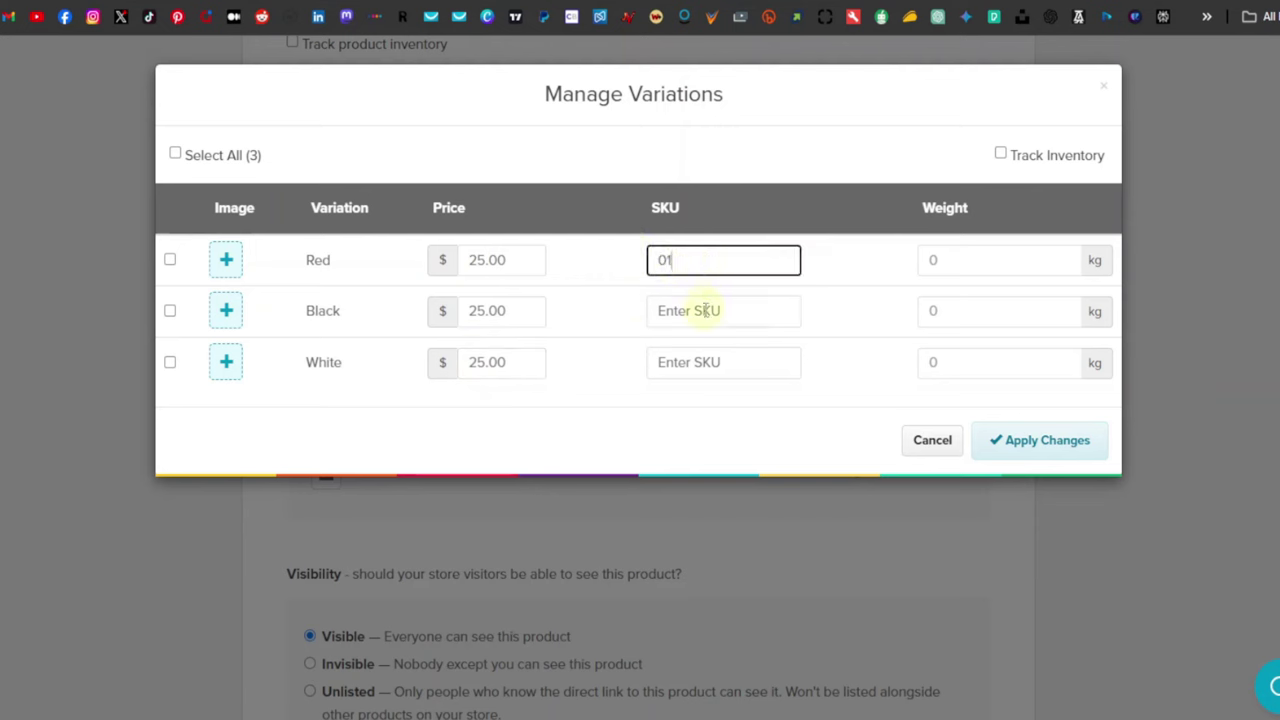
click(704, 310)
text(0)
click(690, 361)
text(0)
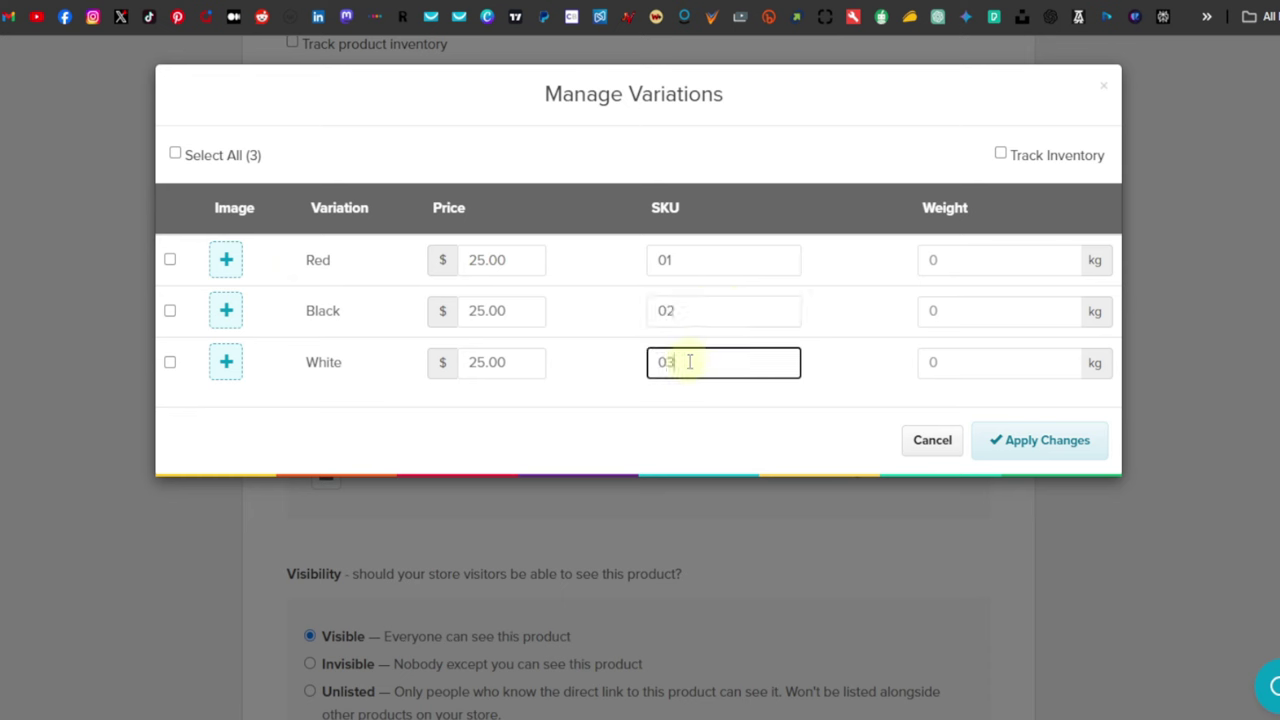
Set the weight of the Red, Black and White variations to 0.108 kg each and apply the variation changes
click(952, 260)
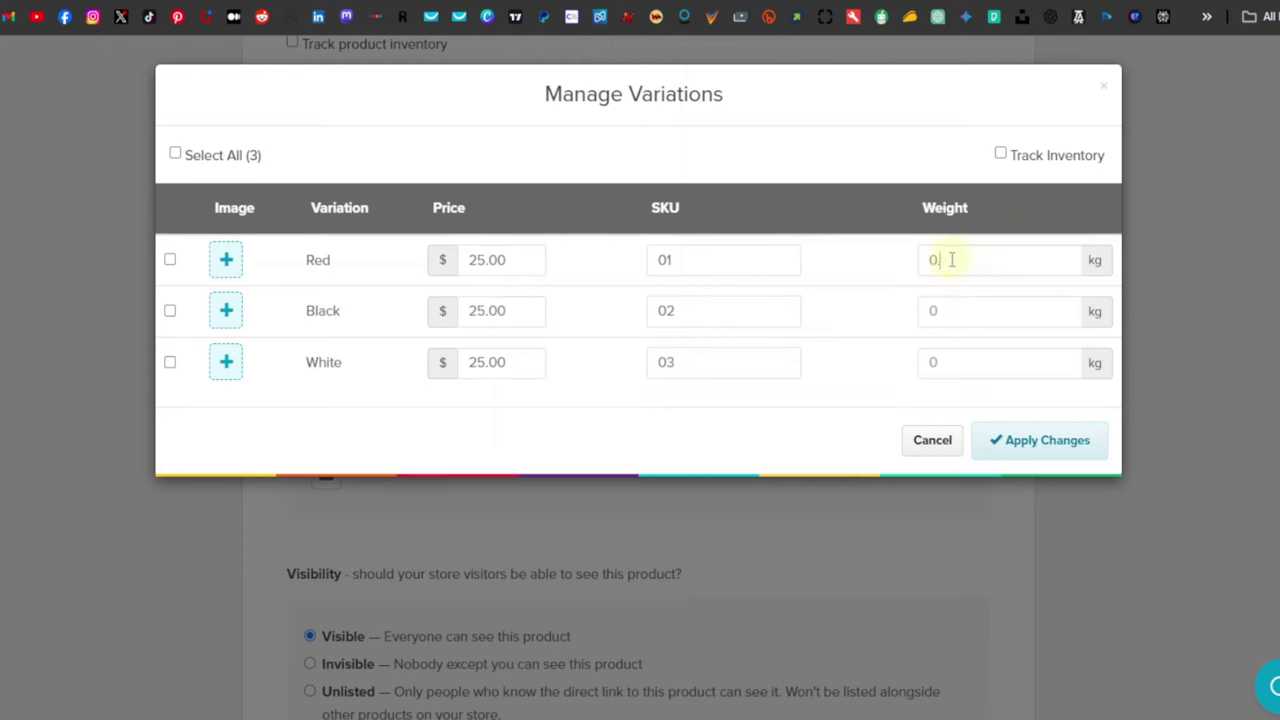
double_click(948, 260)
right_click(944, 261)
click(1030, 358)
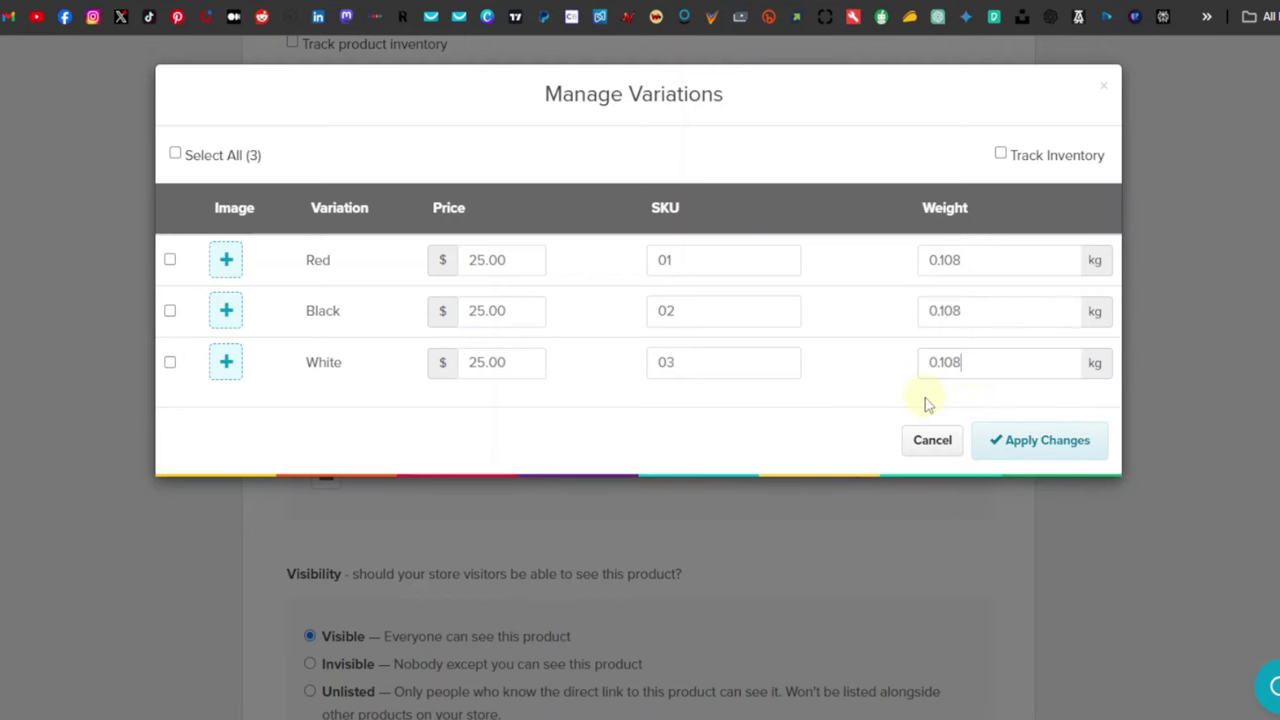
click(1038, 450)
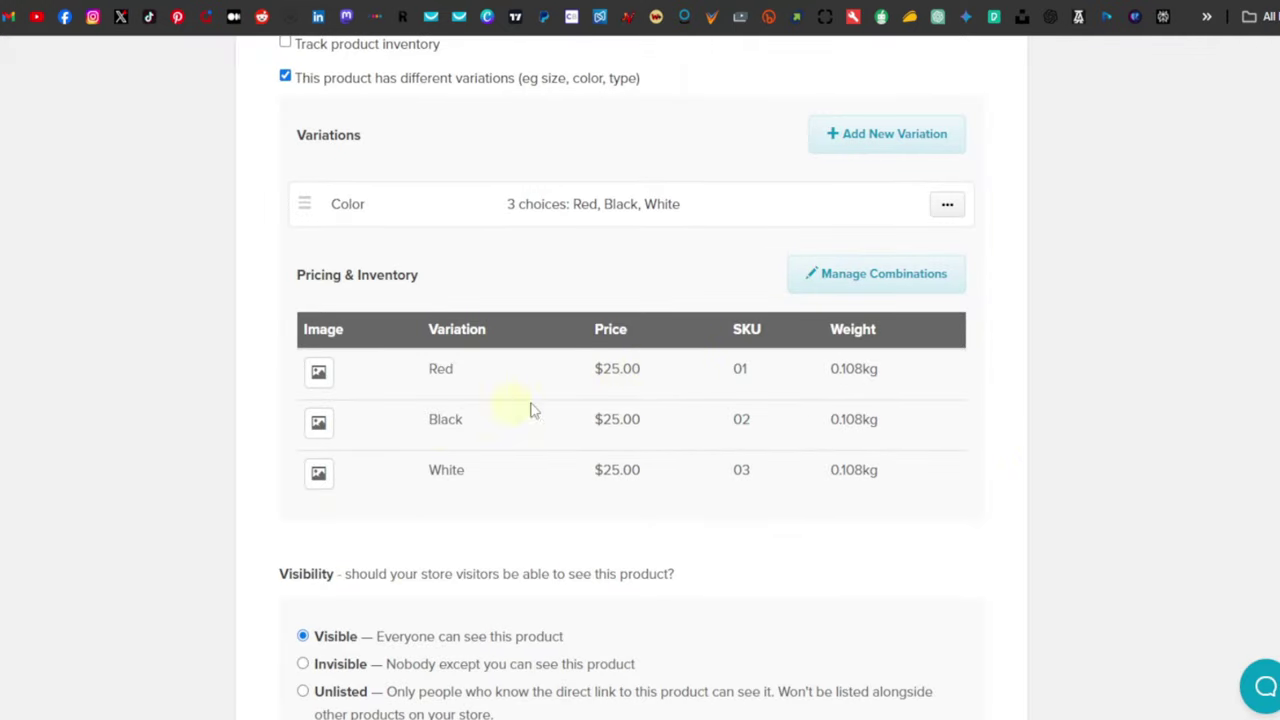
Add the product to the store and view its page with the price, color choices and payment notice
scroll(731, 429, down, 5)
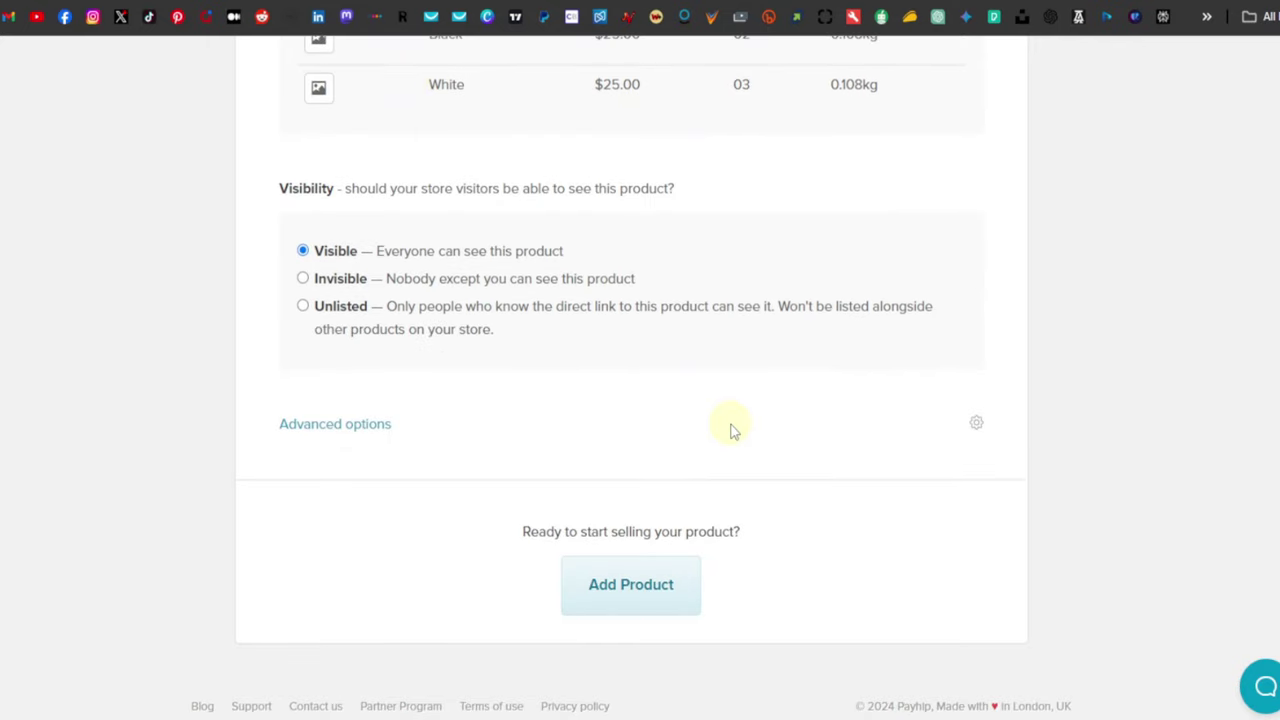
click(629, 598)
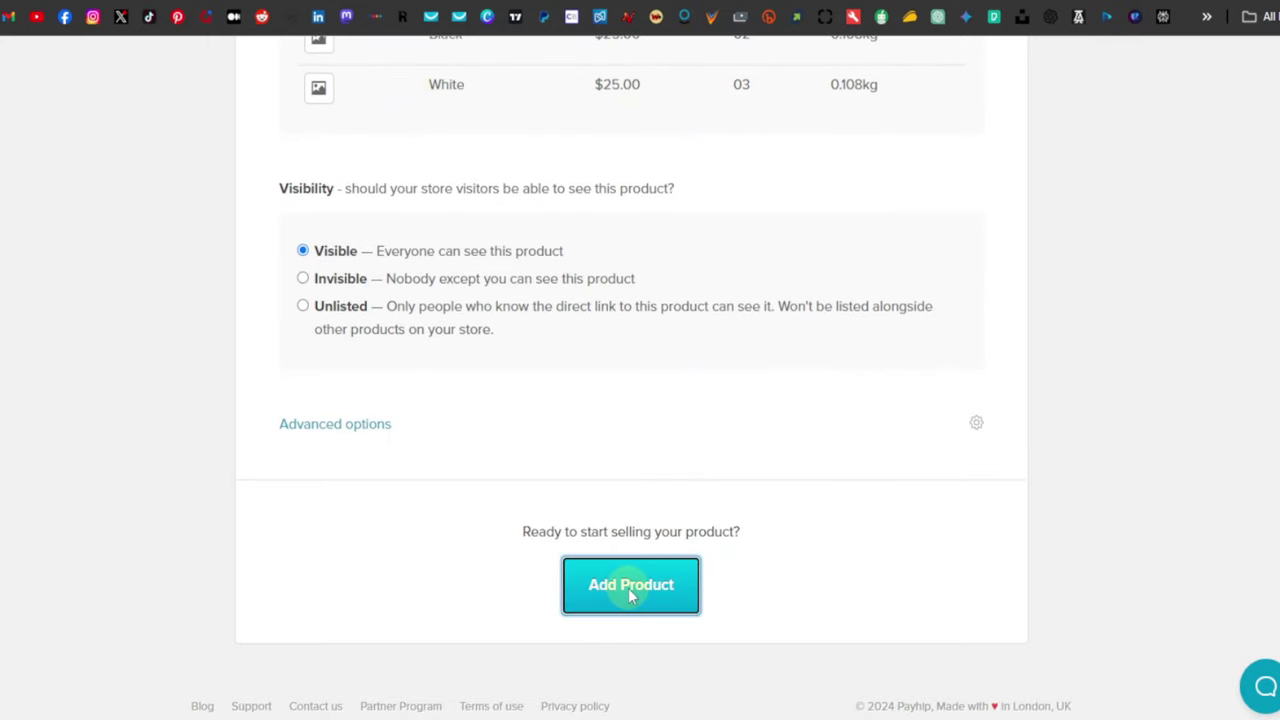
click(624, 344)
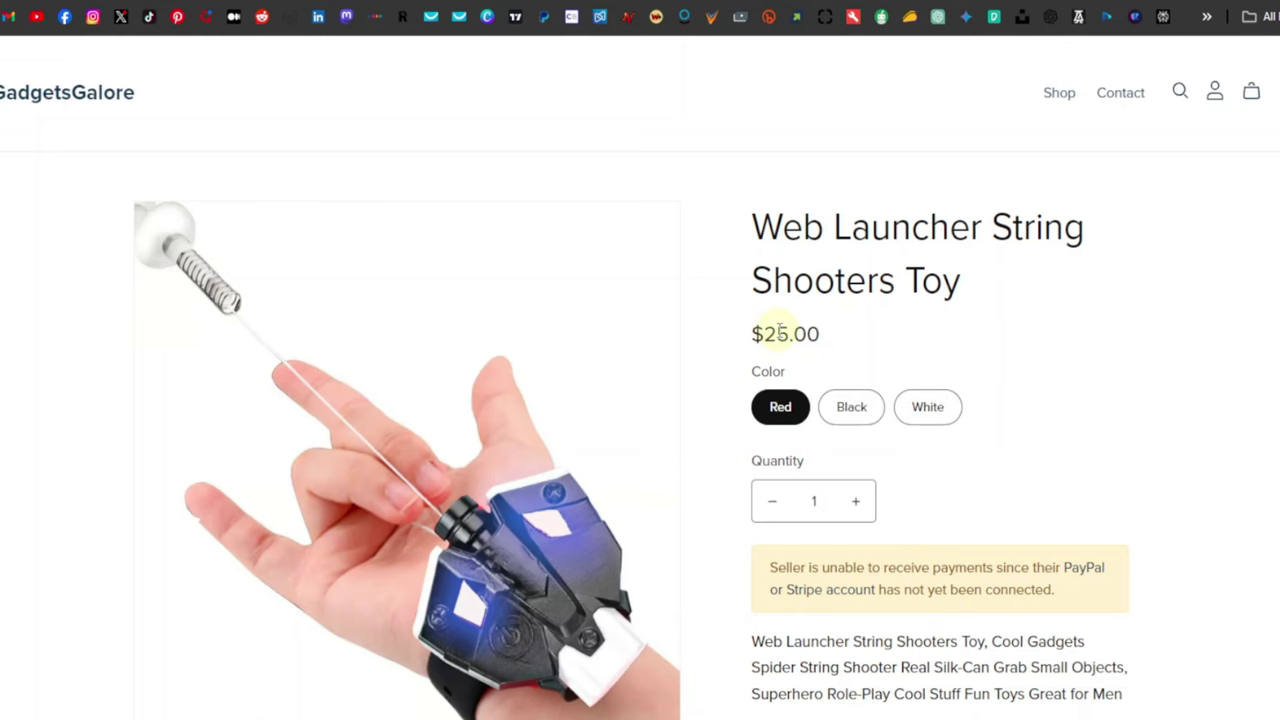
scroll(877, 480, down, 2)
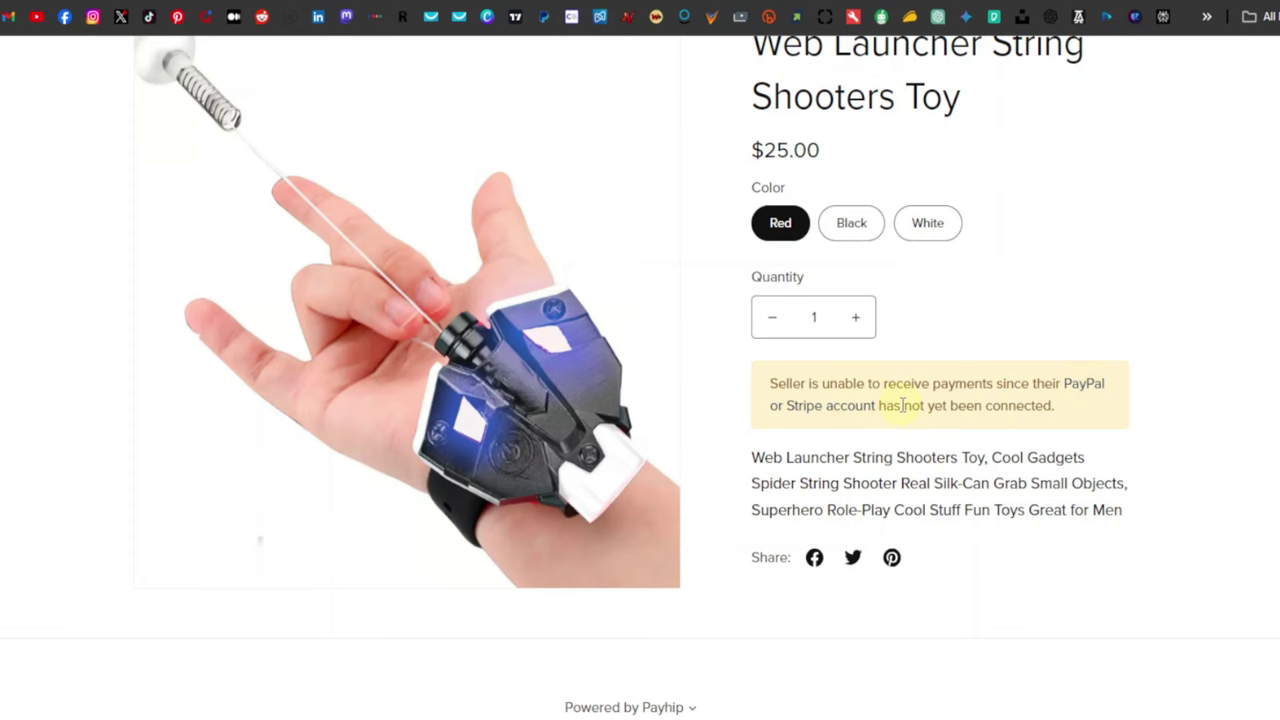
Open the payment details from the product page notice and review the PayPal and Stripe options and a payment-enabled product page
click(1084, 390)
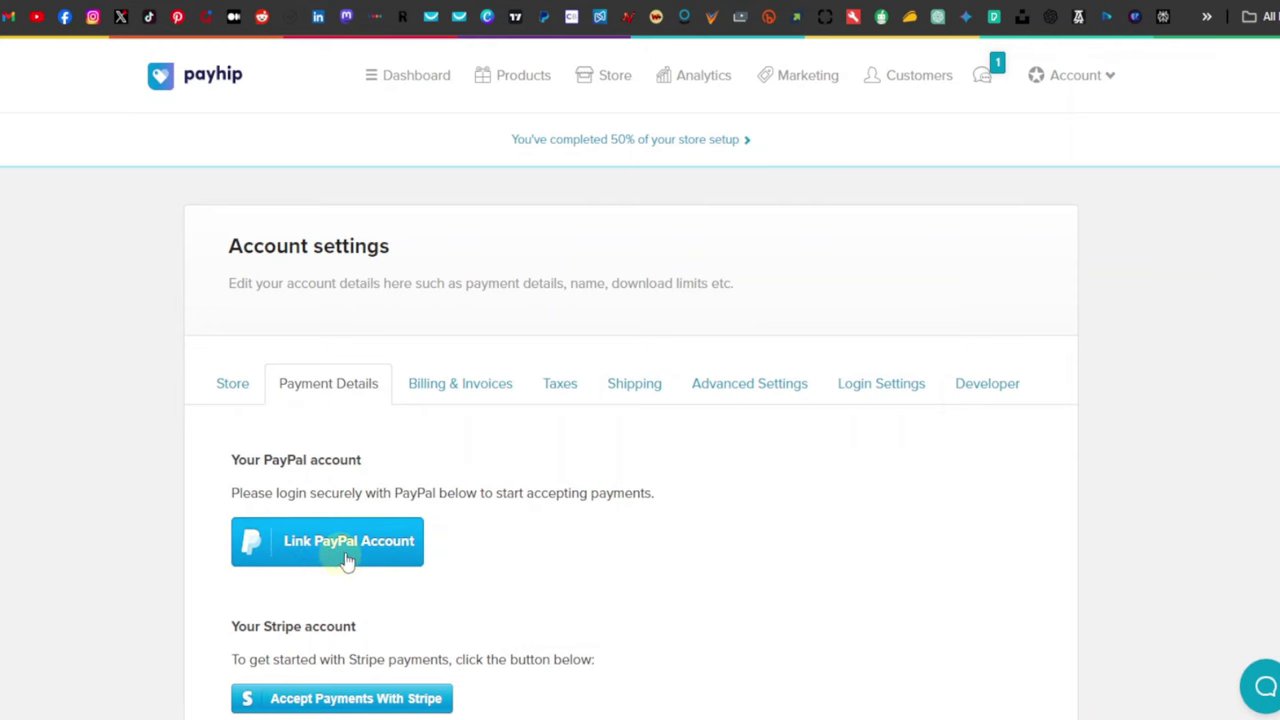
scroll(345, 561, down, 1)
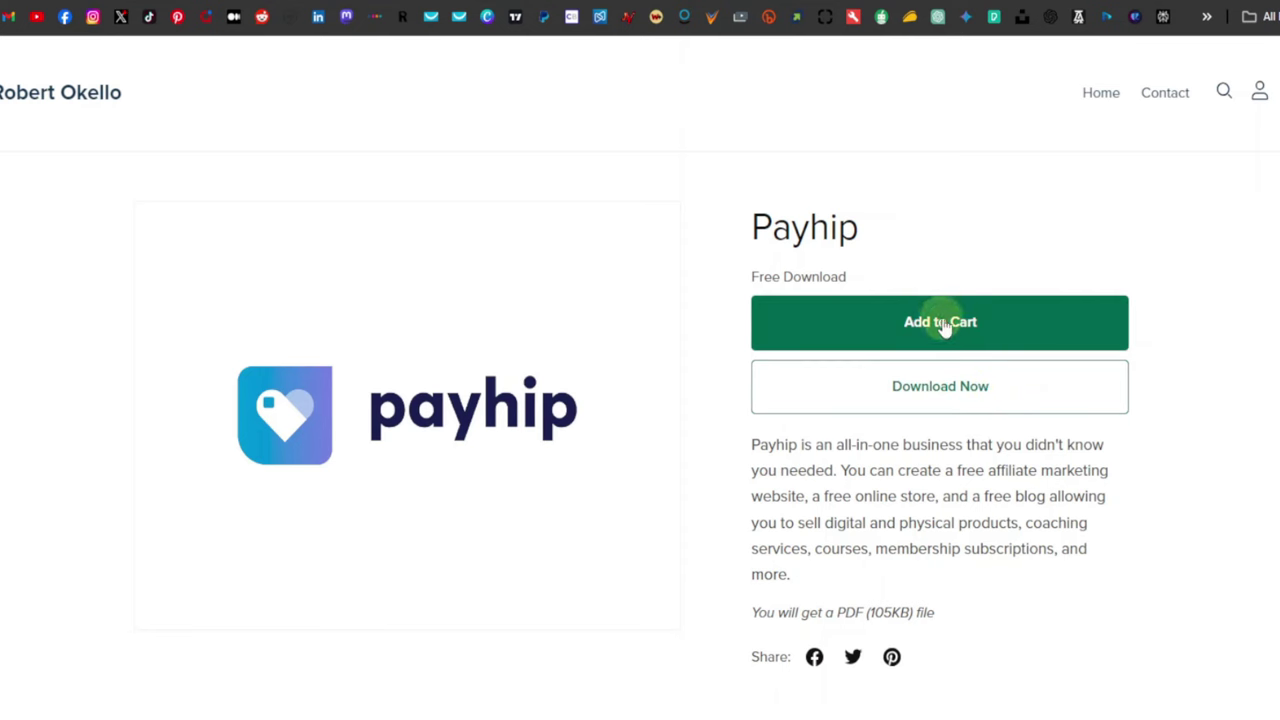
scroll(912, 395, down, 2)
scroll(915, 436, up, 2)
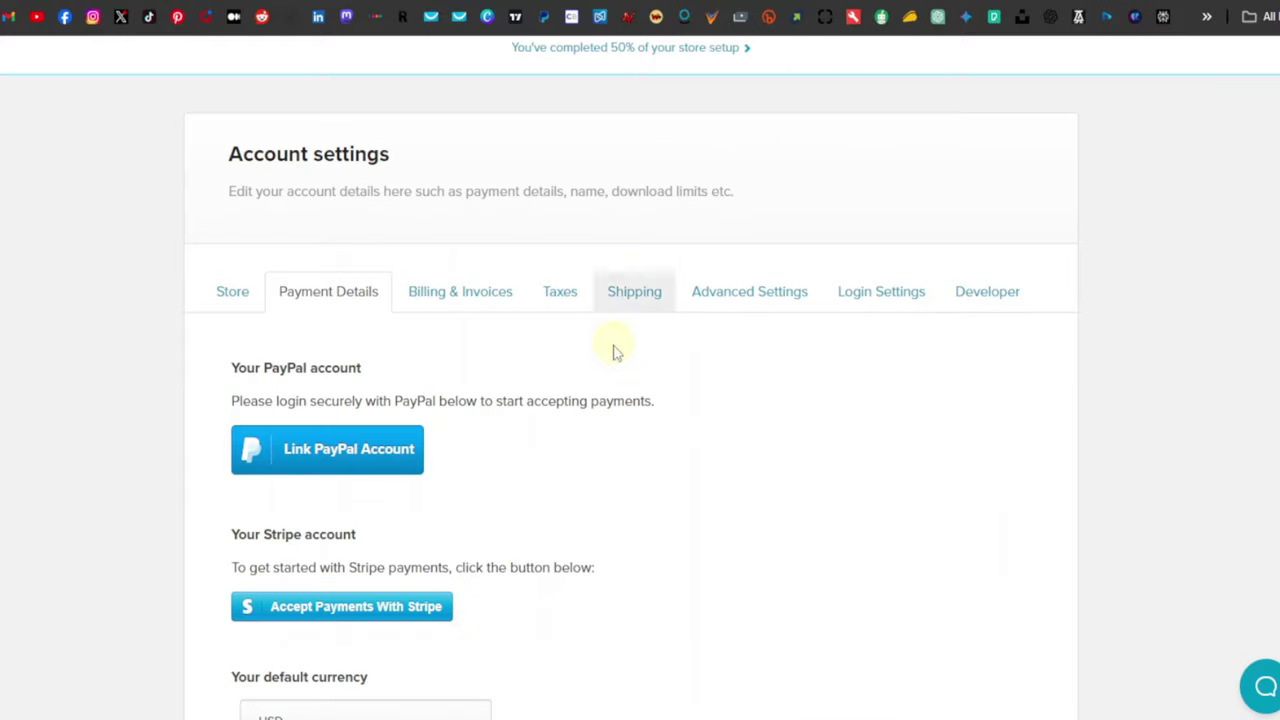
scroll(611, 351, up, 1)
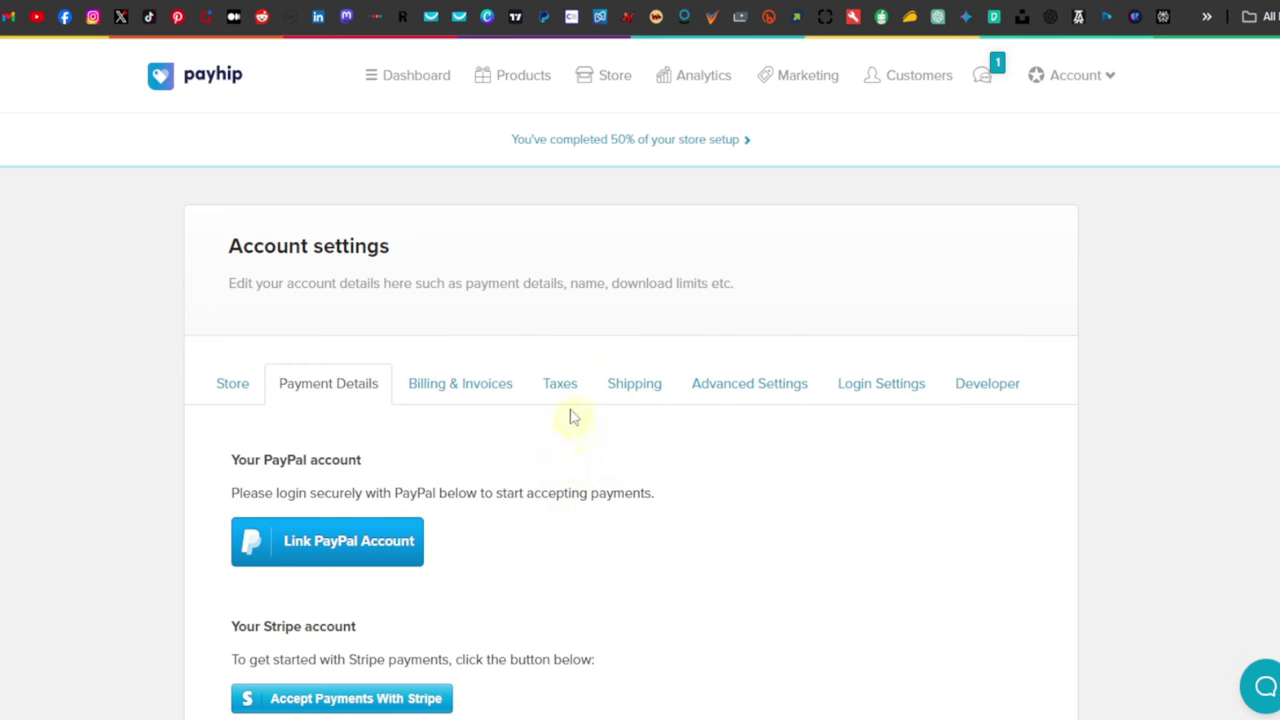
Open the store design builder from the dashboard's store essentials and look over the All Products page
click(415, 87)
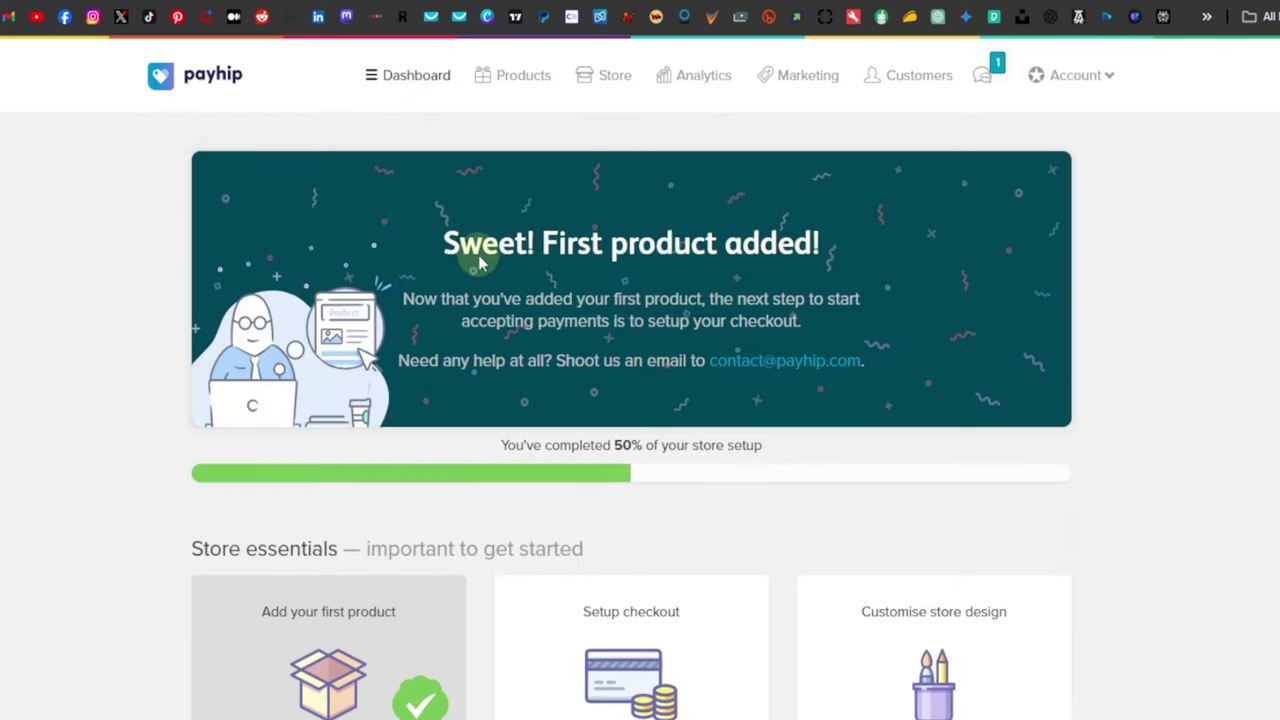
scroll(424, 456, down, 1)
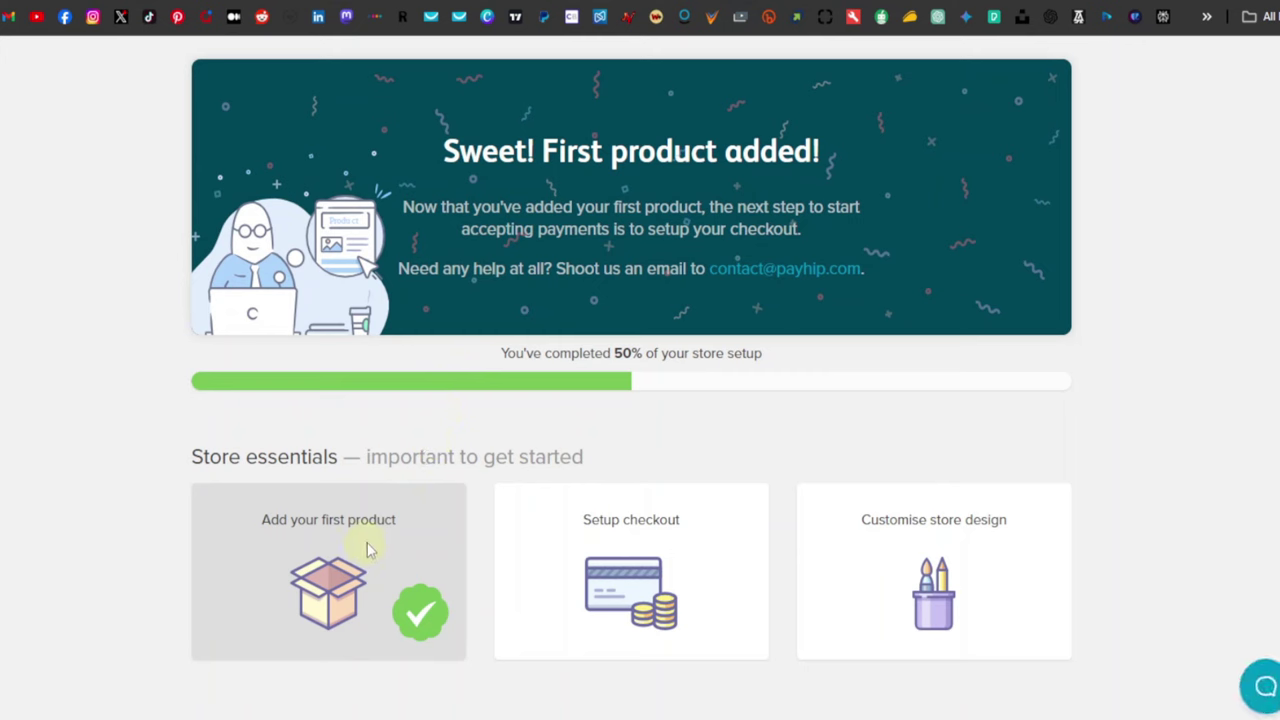
click(932, 546)
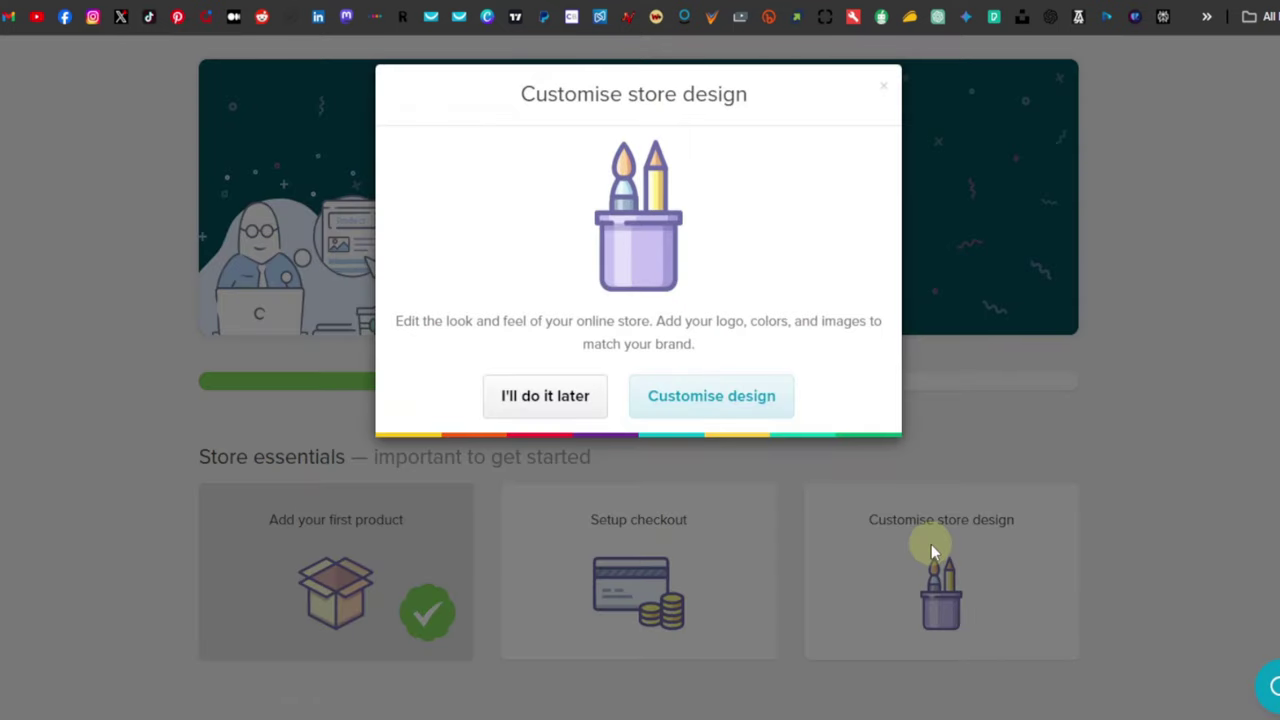
click(722, 405)
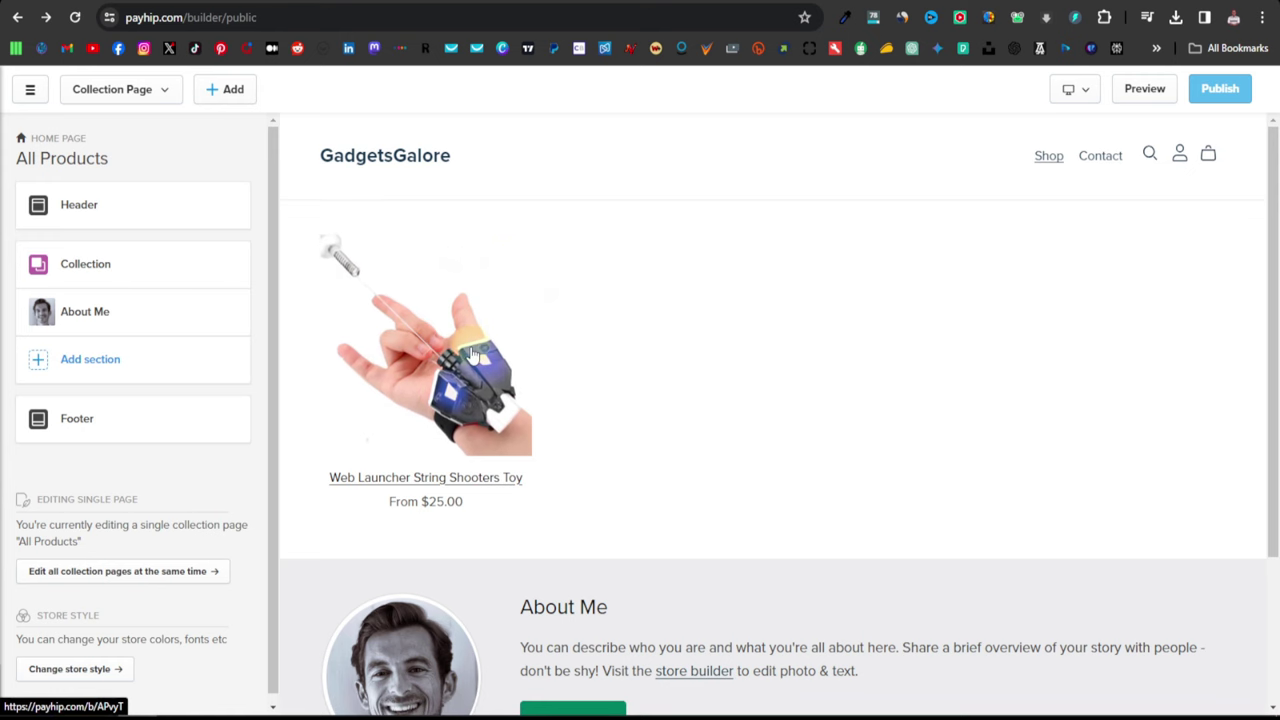
scroll(394, 320, down, 2)
scroll(402, 330, up, 2)
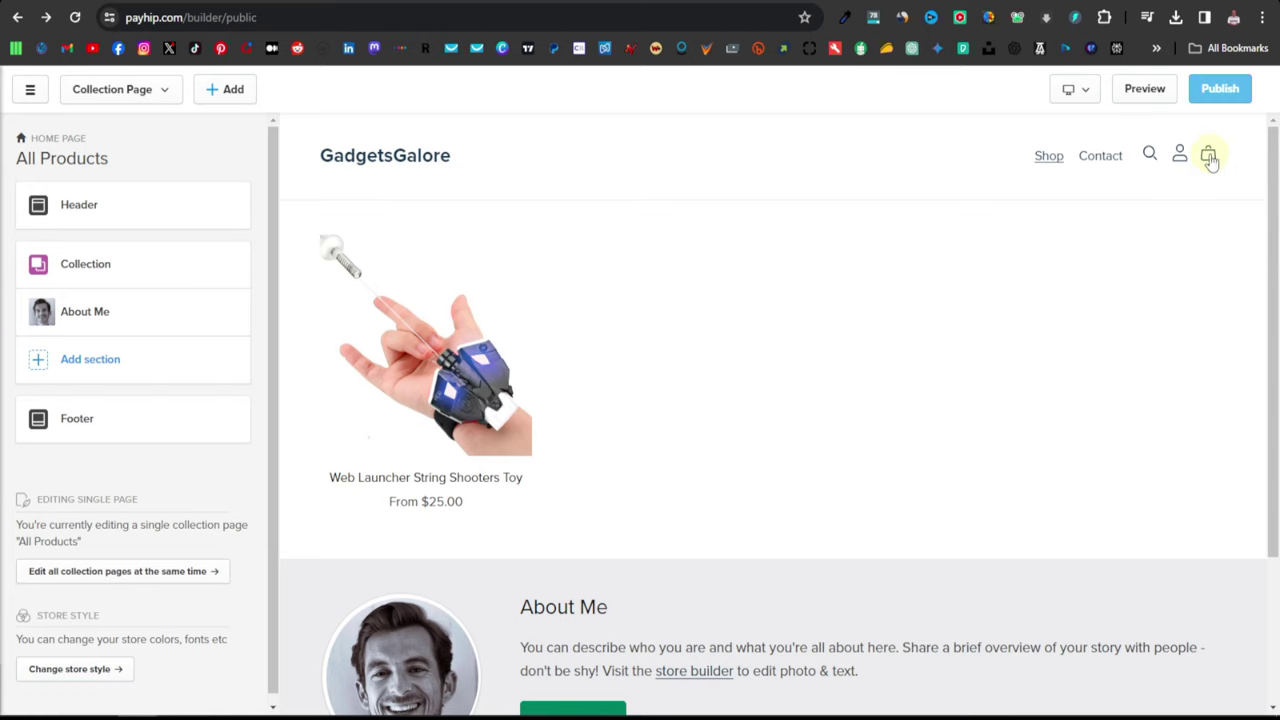
scroll(571, 560, down, 2)
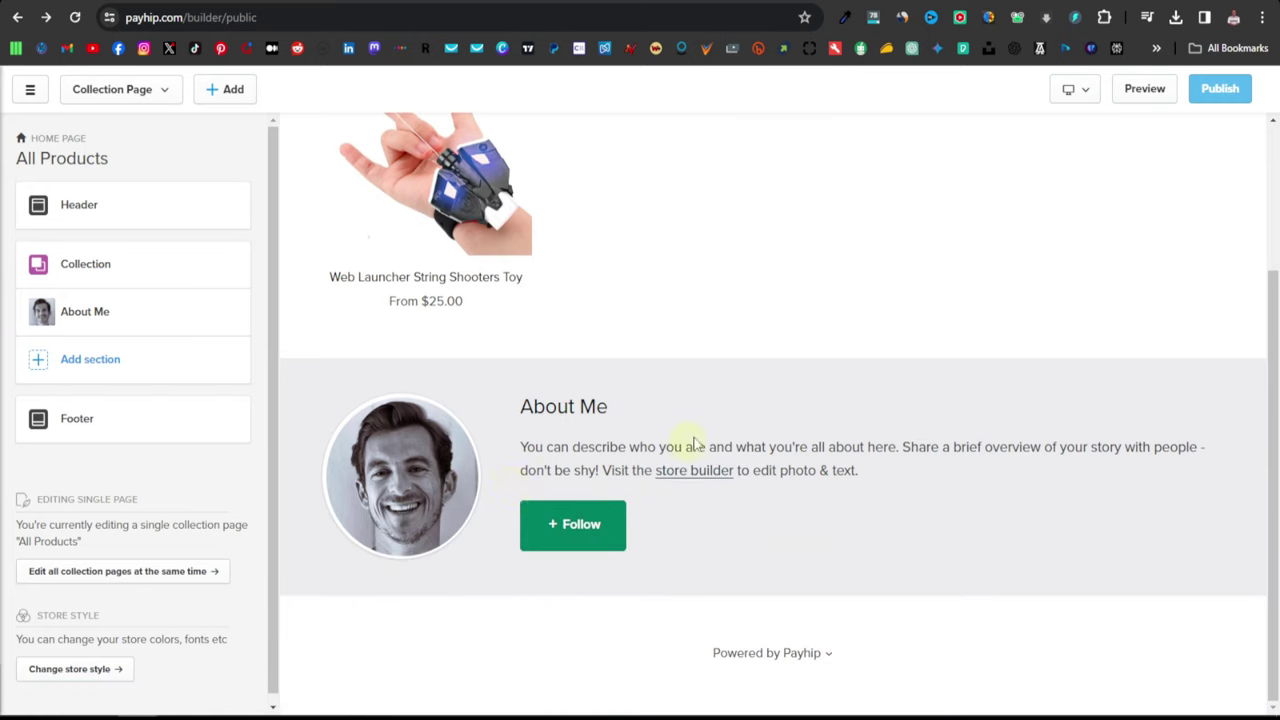
scroll(523, 523, up, 3)
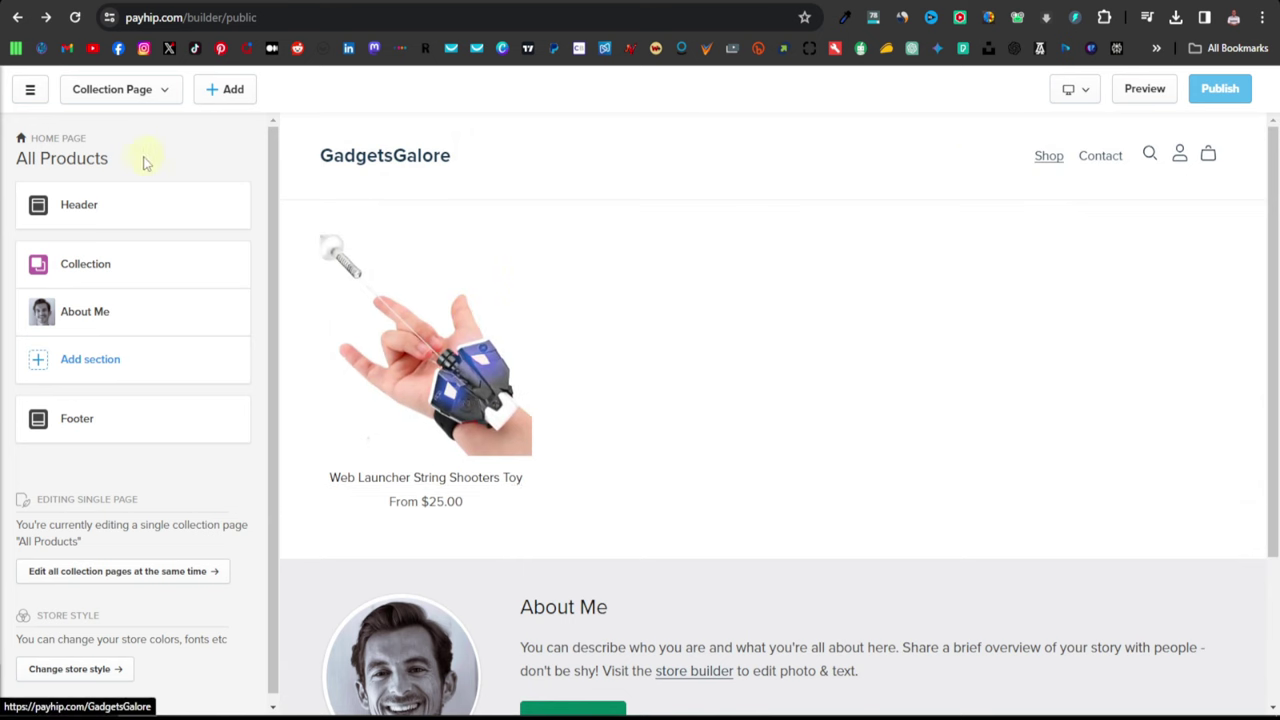
Open the header section's store logo settings and start choosing a logo image
click(80, 205)
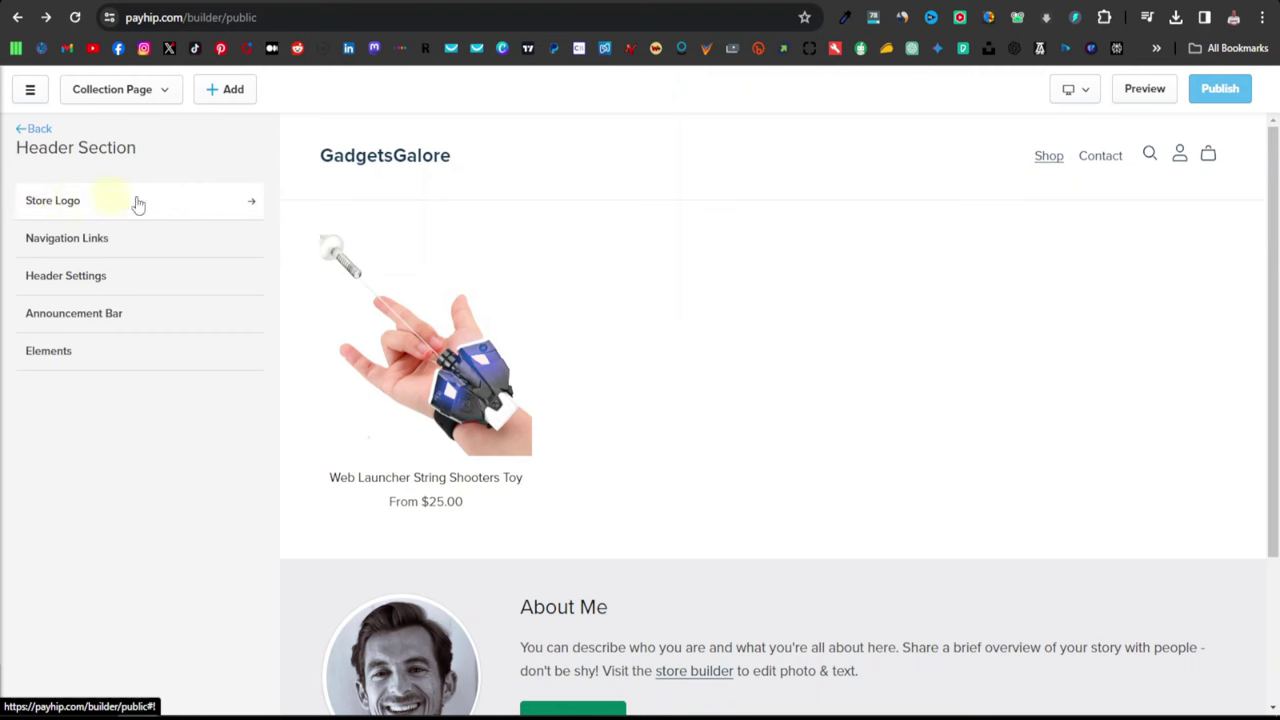
click(253, 207)
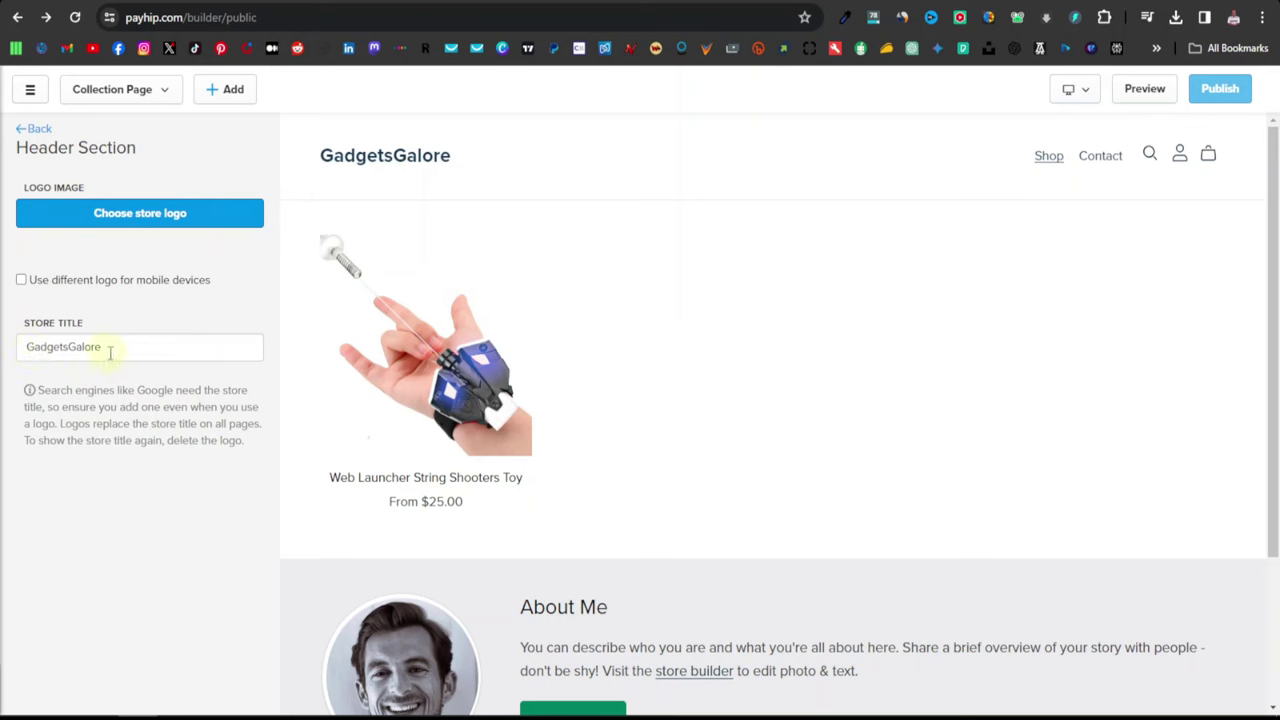
click(147, 218)
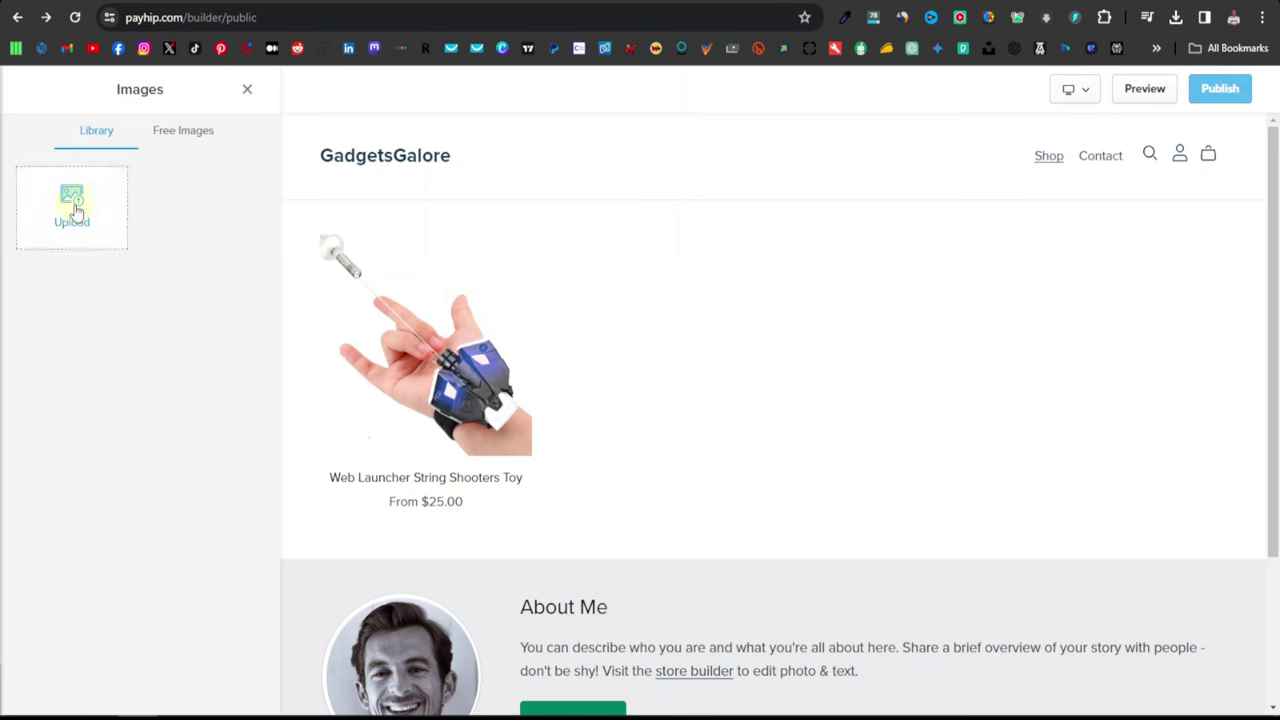
Search the free images for "gadgets" and browse the results for a suitable store logo
click(180, 140)
click(155, 174)
text(gadgets)
scroll(130, 400, down, 10)
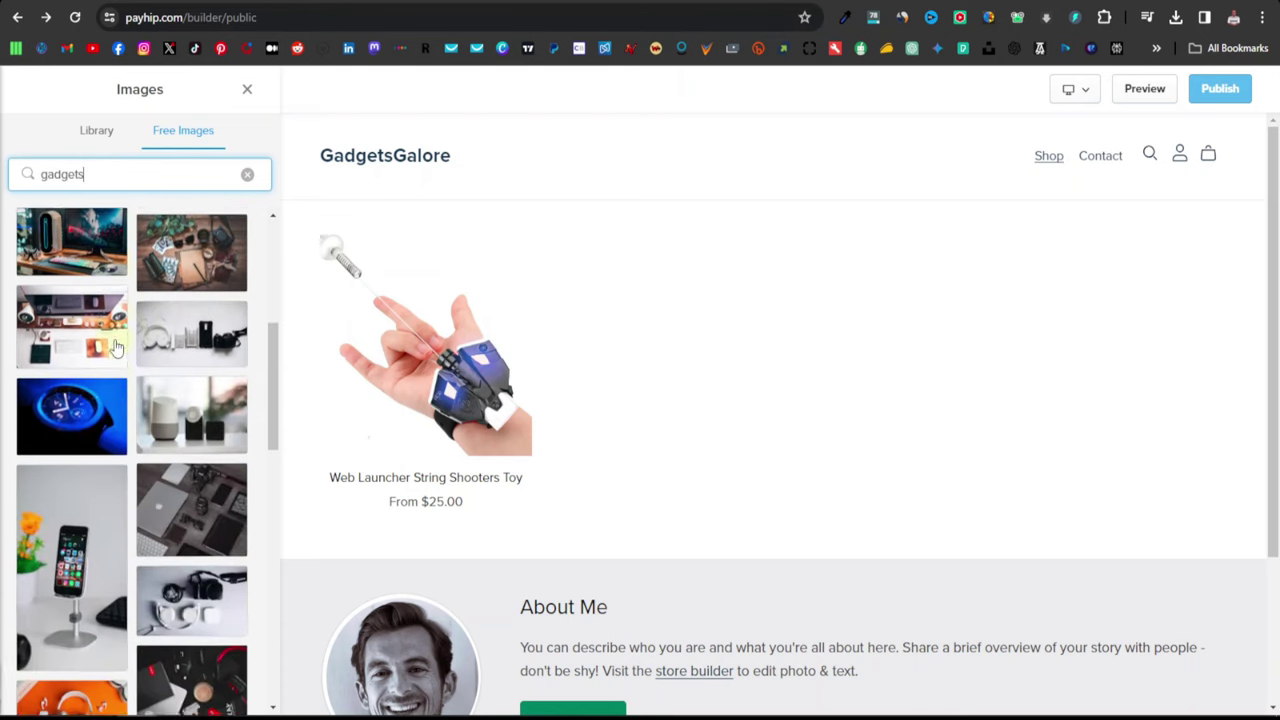
scroll(128, 399, down, 10)
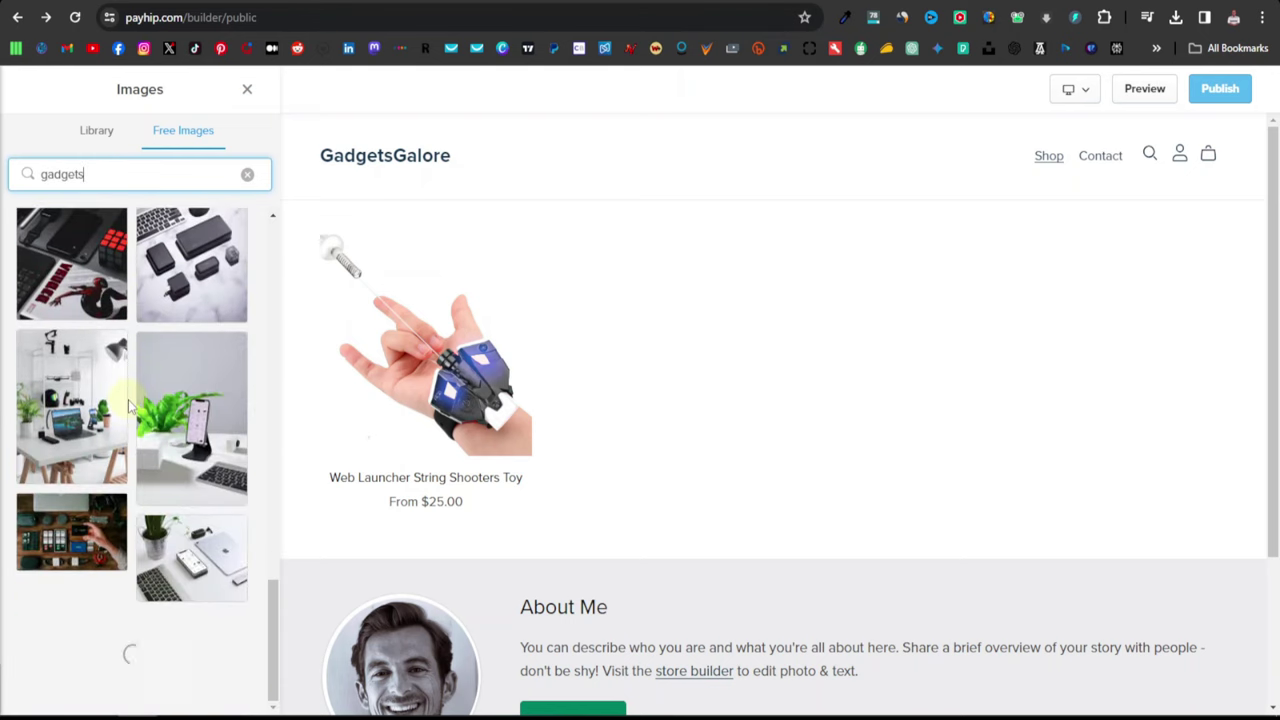
scroll(155, 488, up, 15)
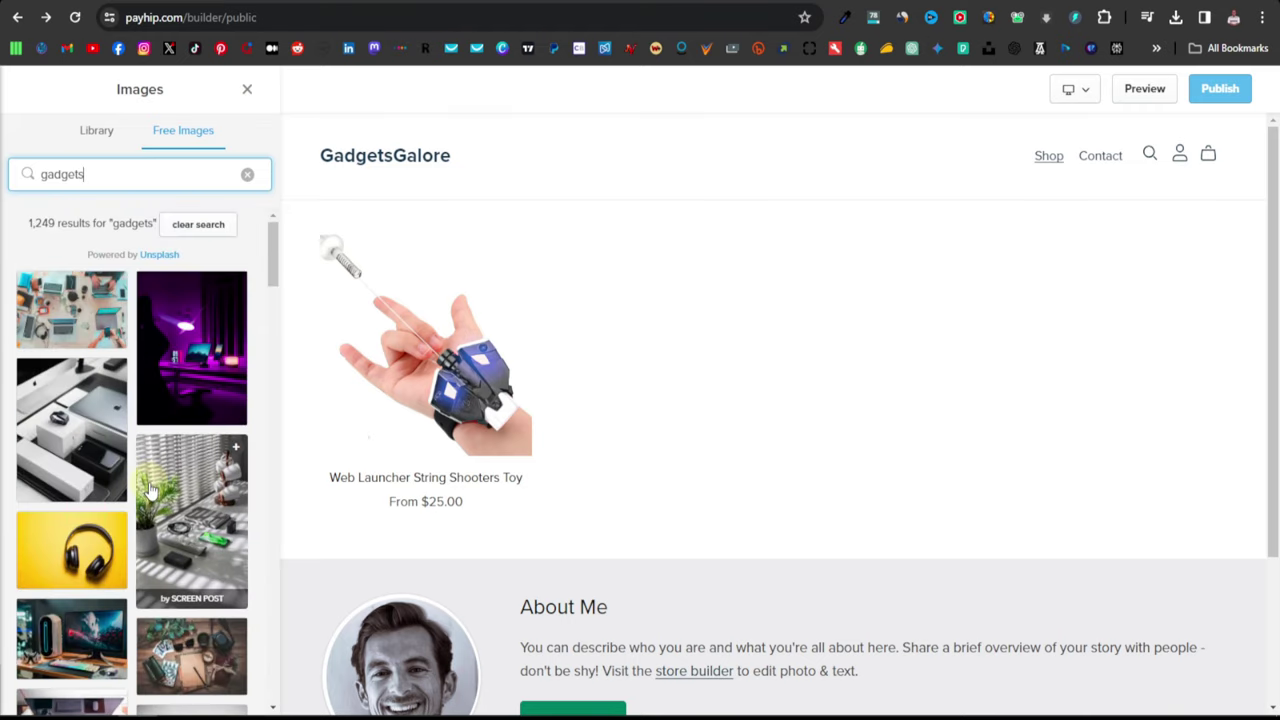
Run a Google search for the selected term "gadgets" and show the image results
double_click(63, 176)
right_click(63, 176)
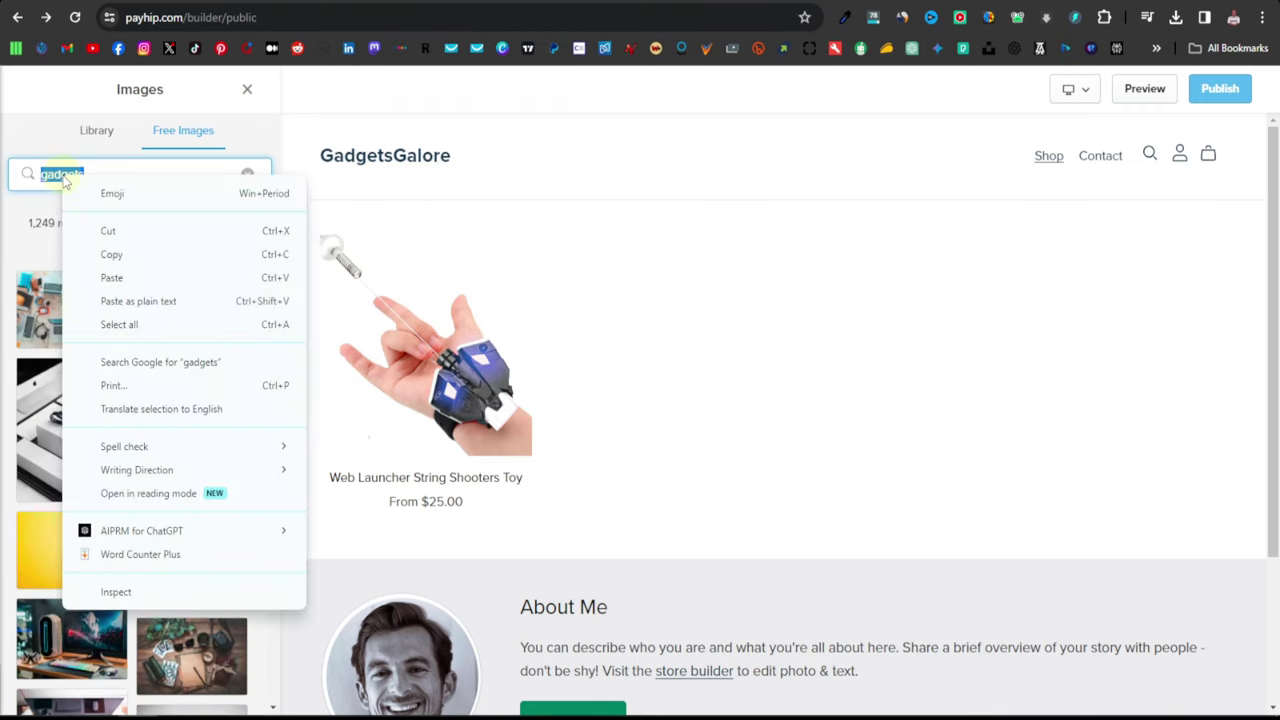
click(141, 364)
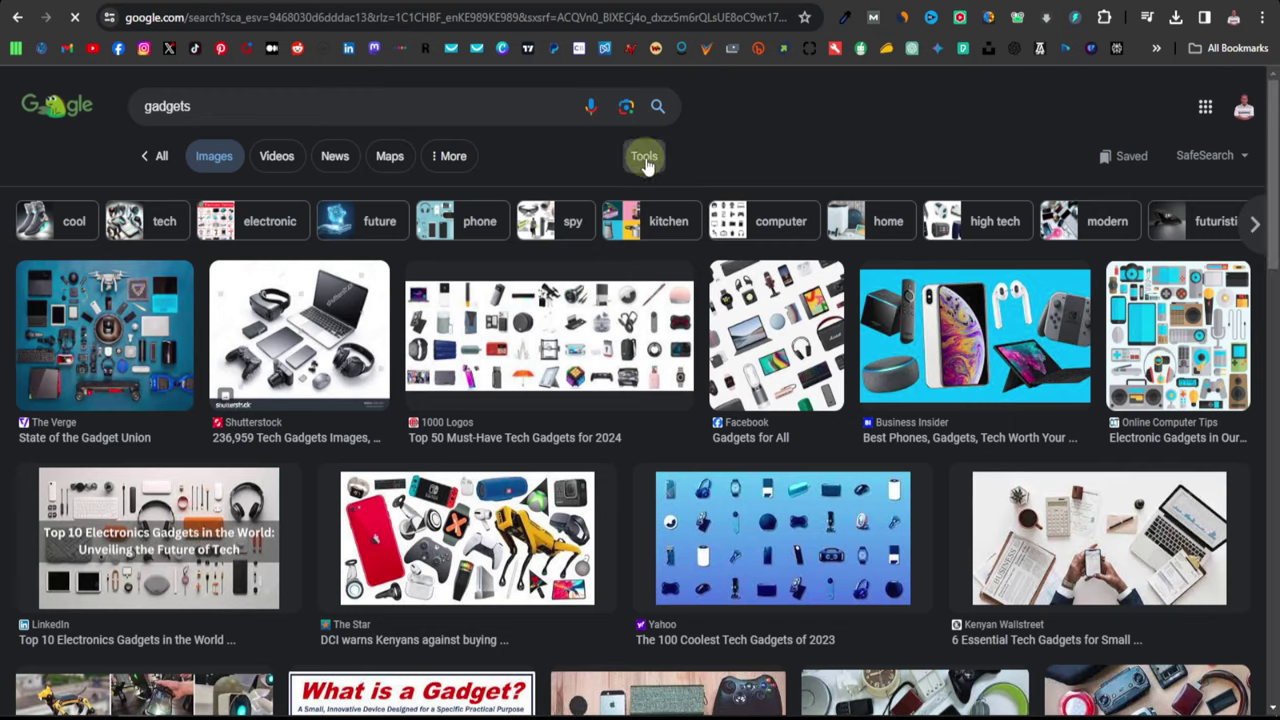
Filter the image results to Clip Art and save the Freepik "Gadgets tech" vector picture
click(644, 158)
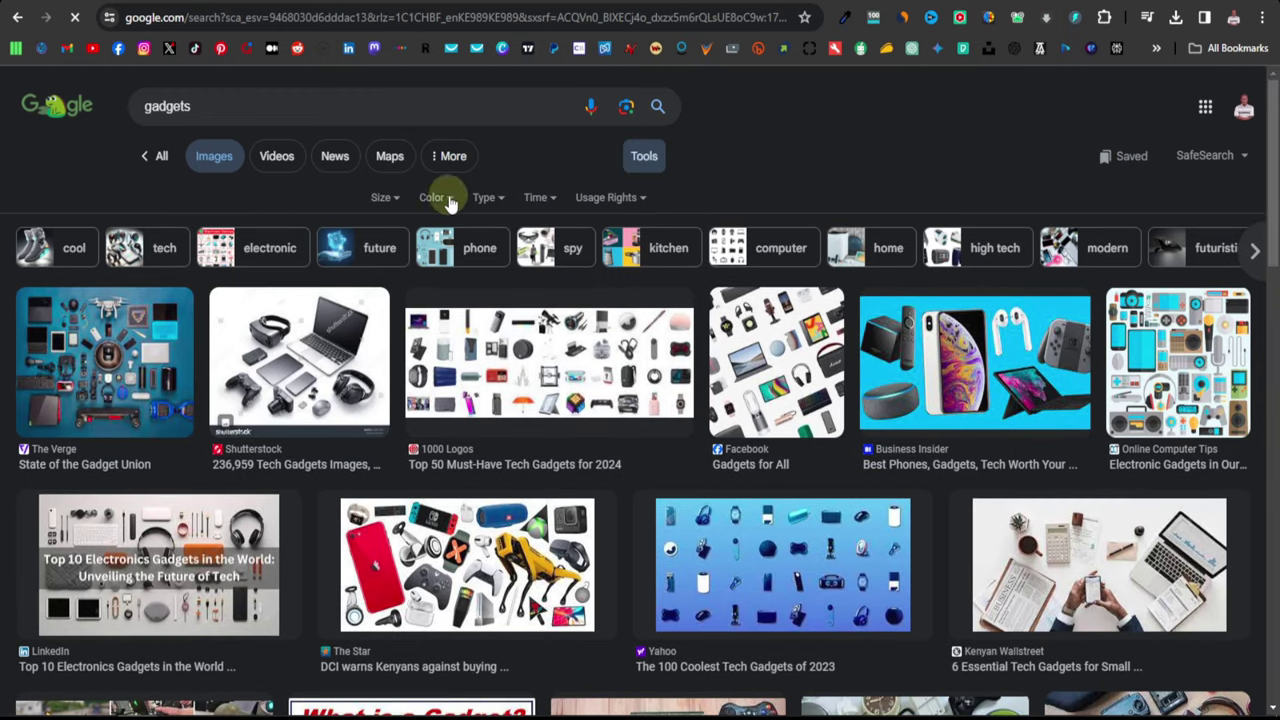
click(489, 198)
click(509, 255)
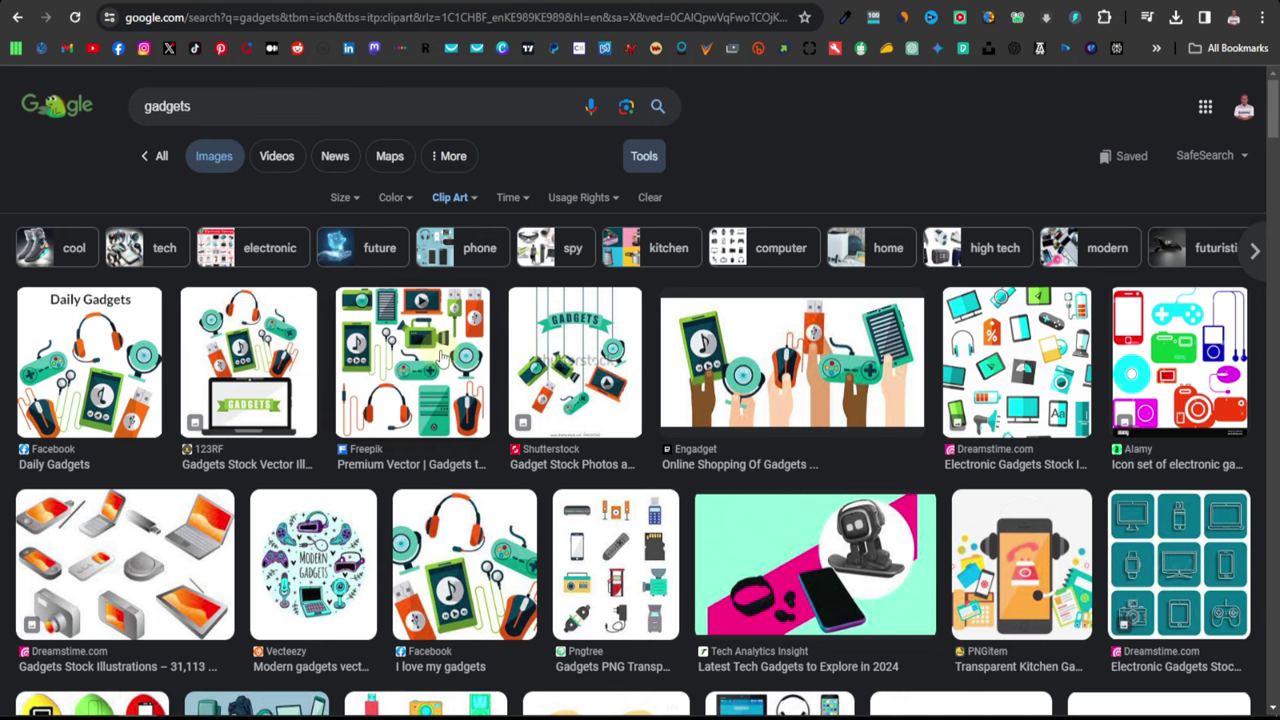
click(415, 355)
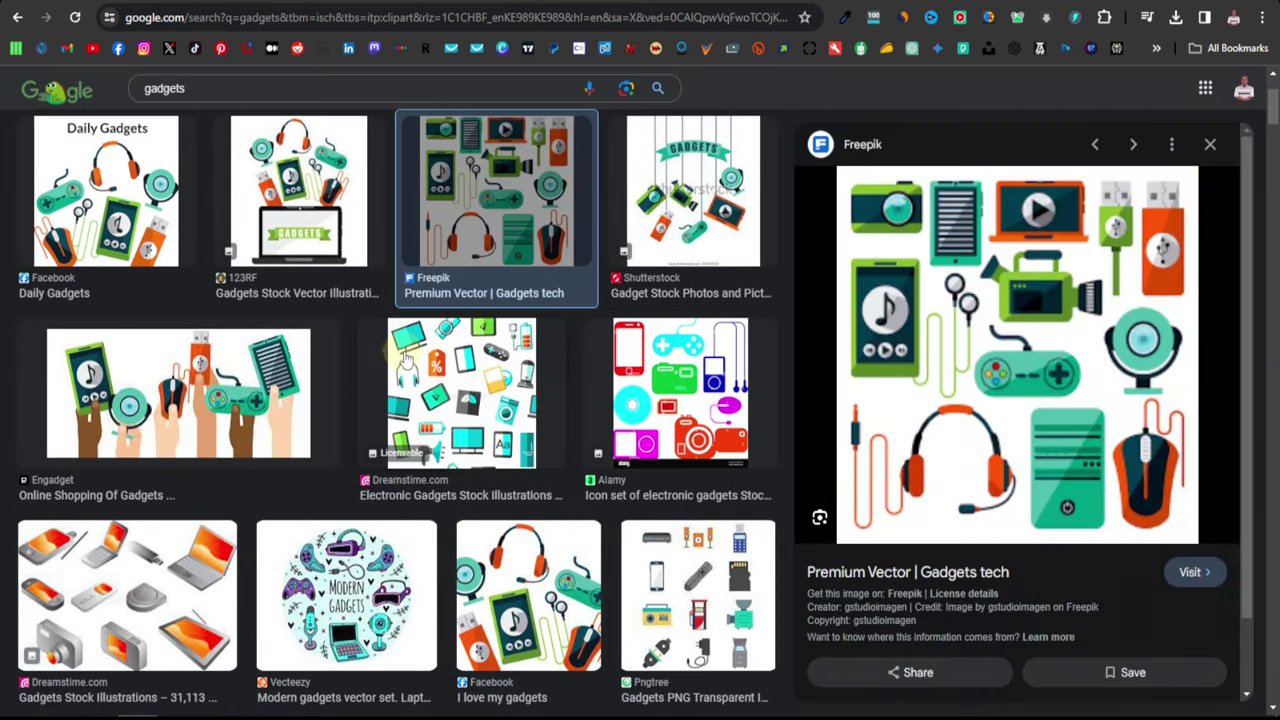
right_click(985, 330)
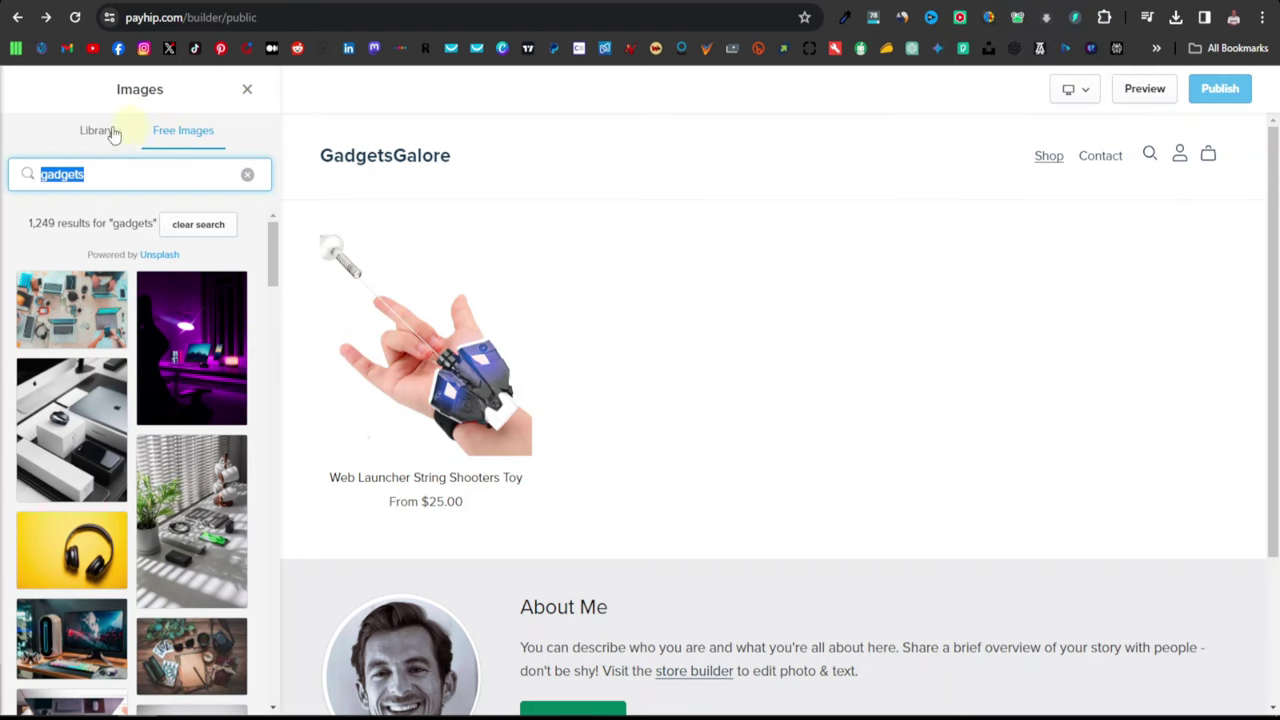
Try the downloaded gadgets picture as the store logo by uploading it to the image library, and discard the logo change
click(97, 130)
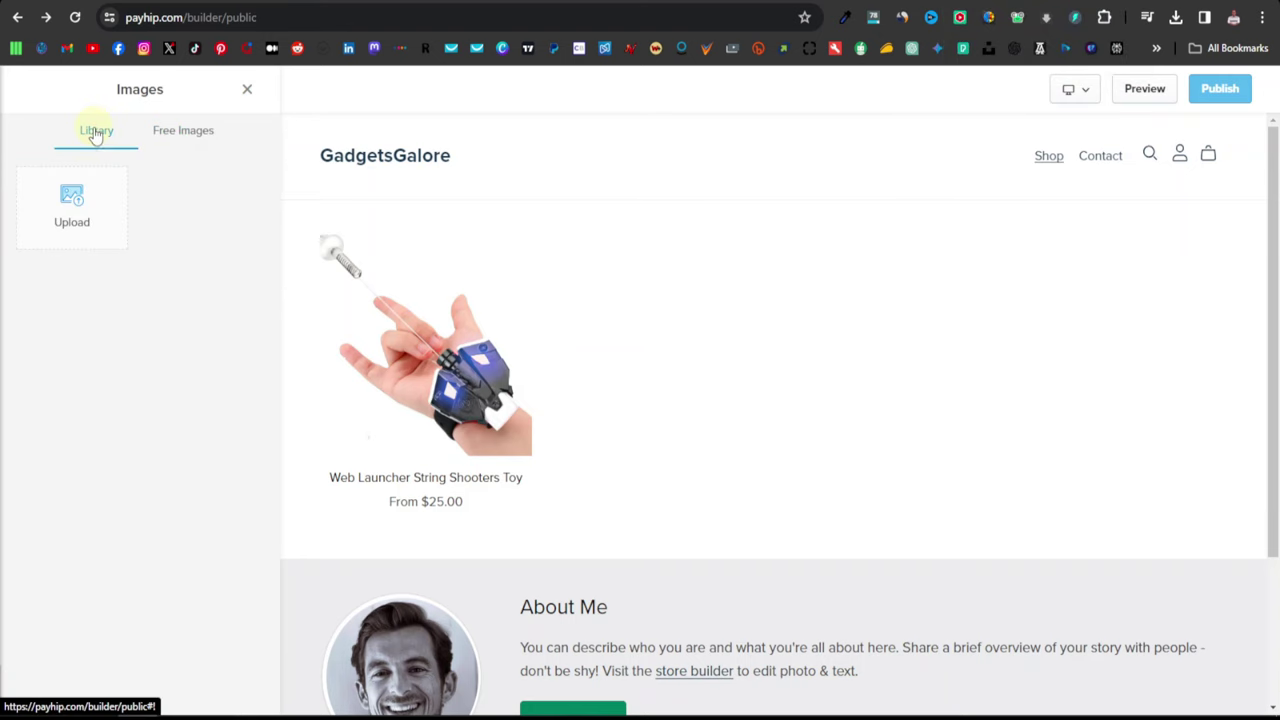
click(80, 211)
double_click(206, 129)
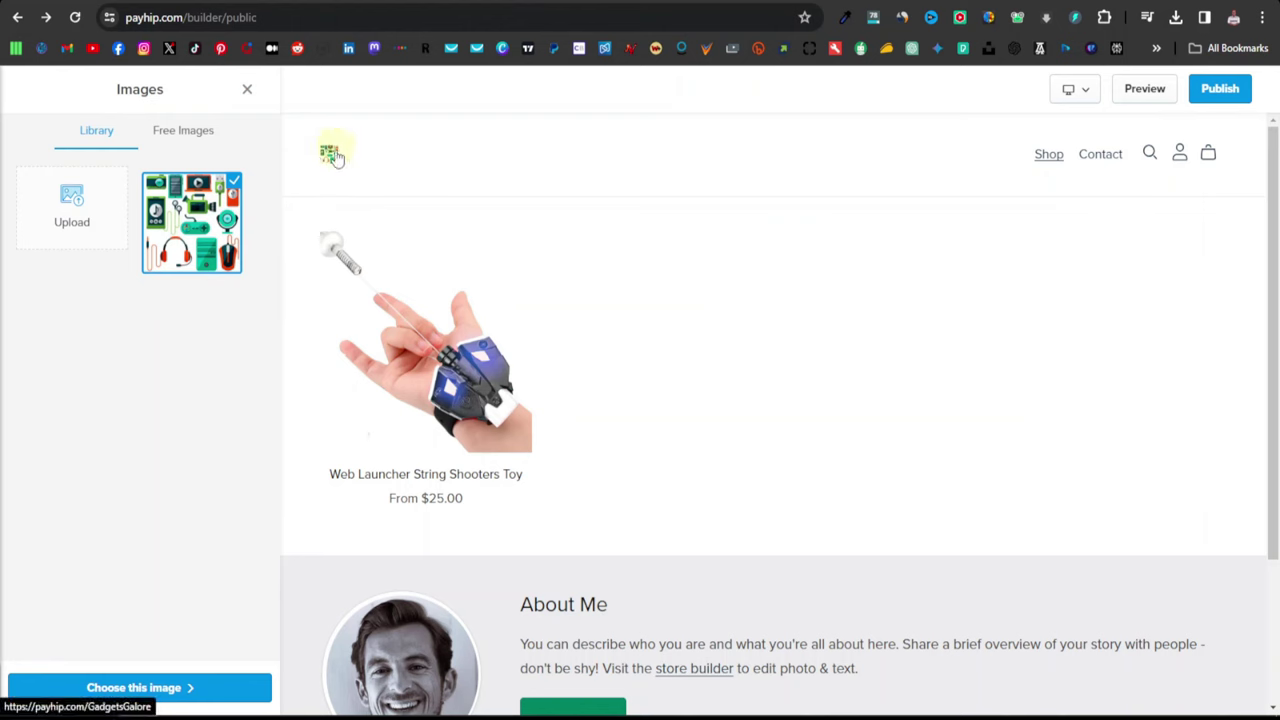
click(247, 89)
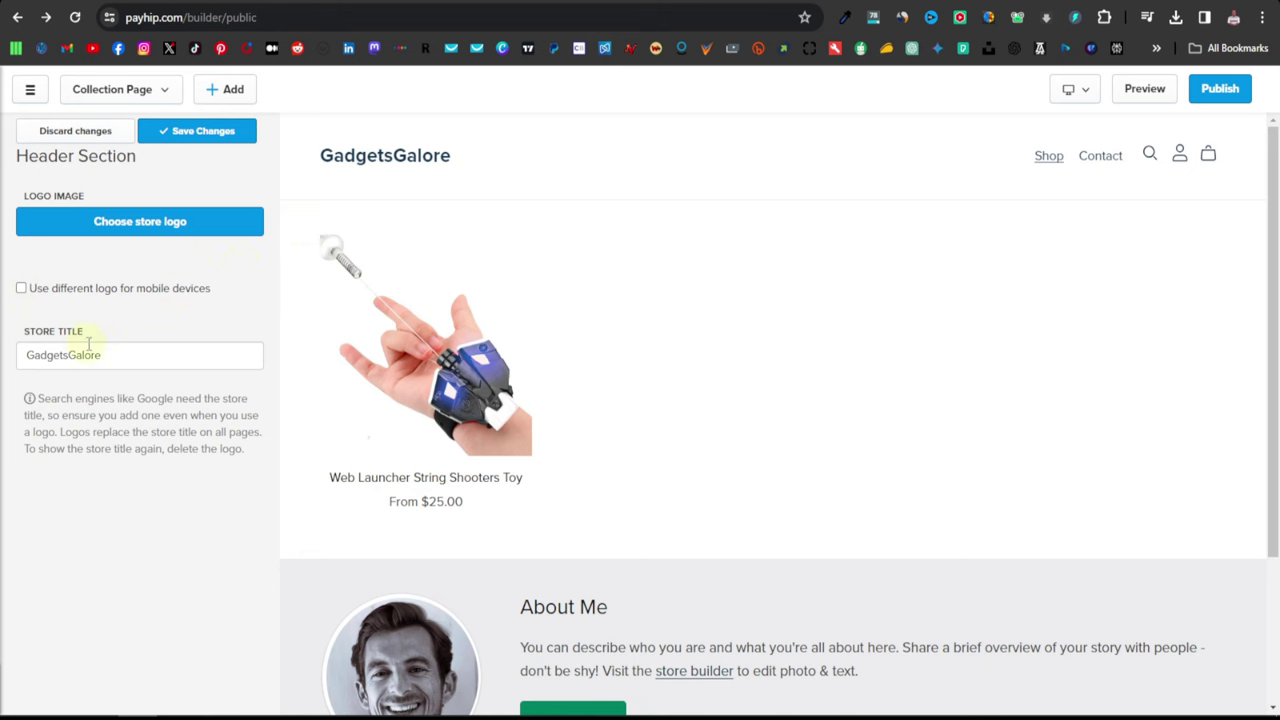
click(79, 134)
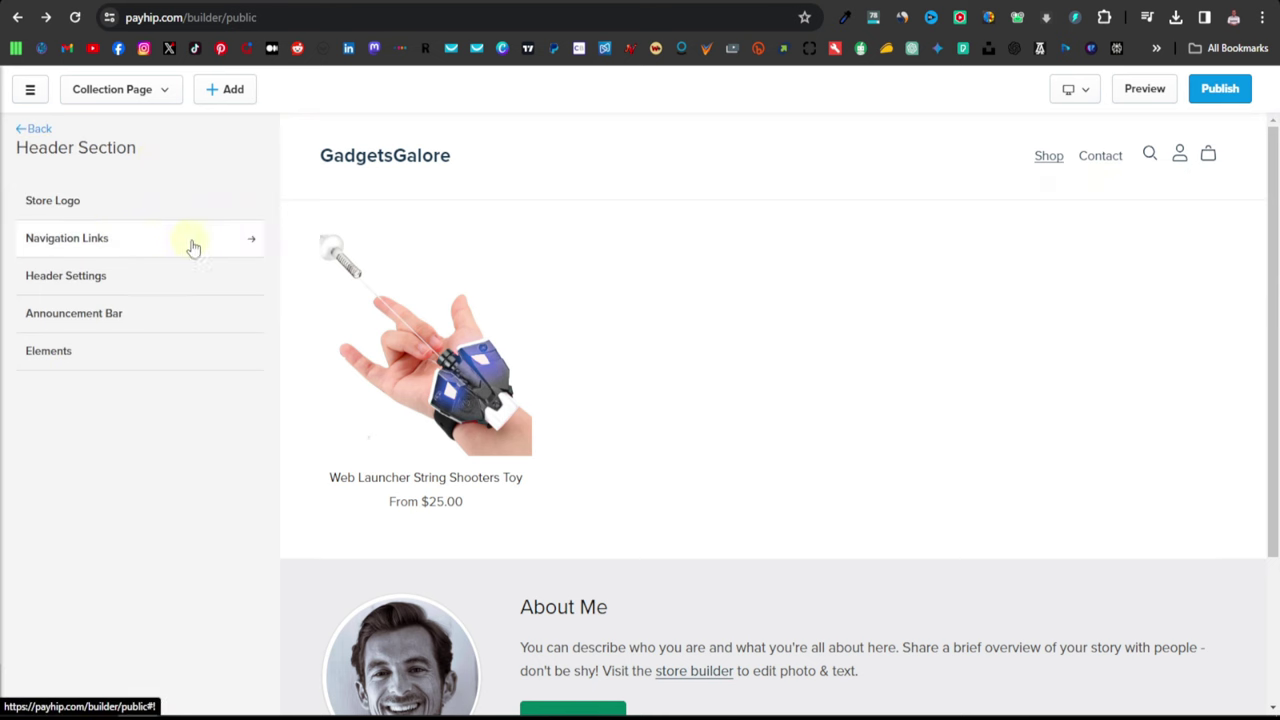
Open the header section's navigation links for editing
click(254, 240)
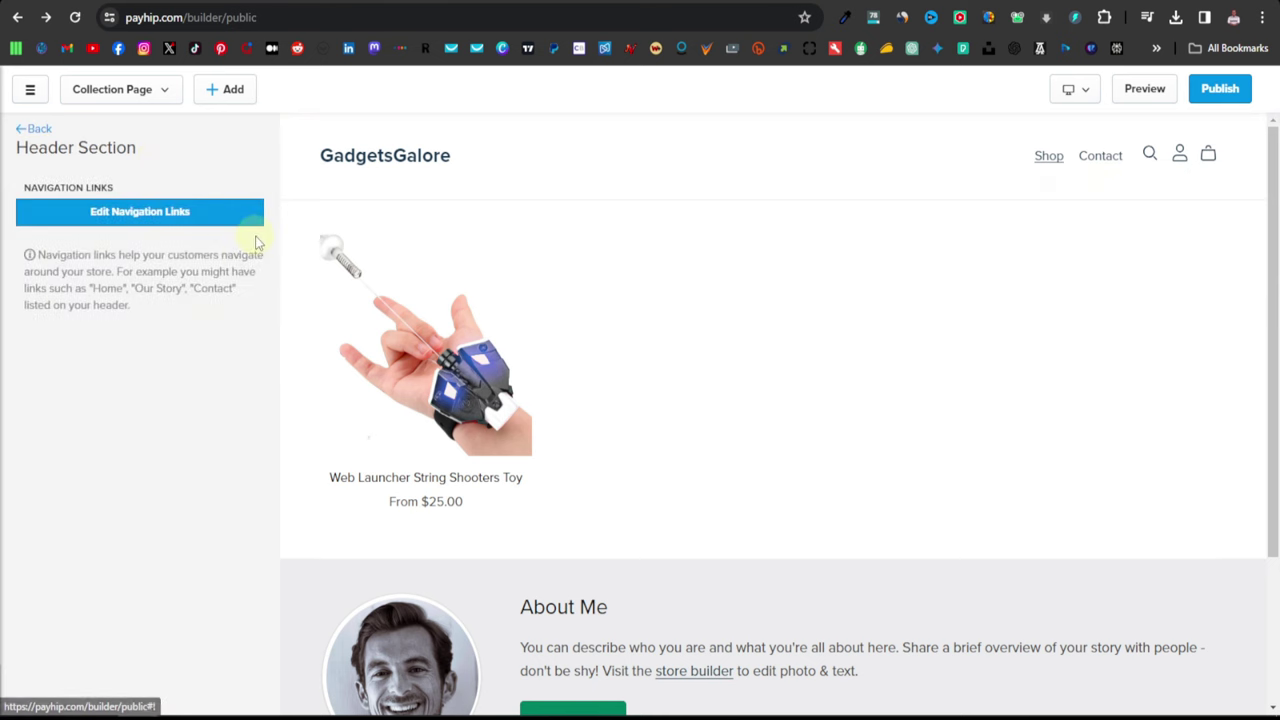
click(145, 215)
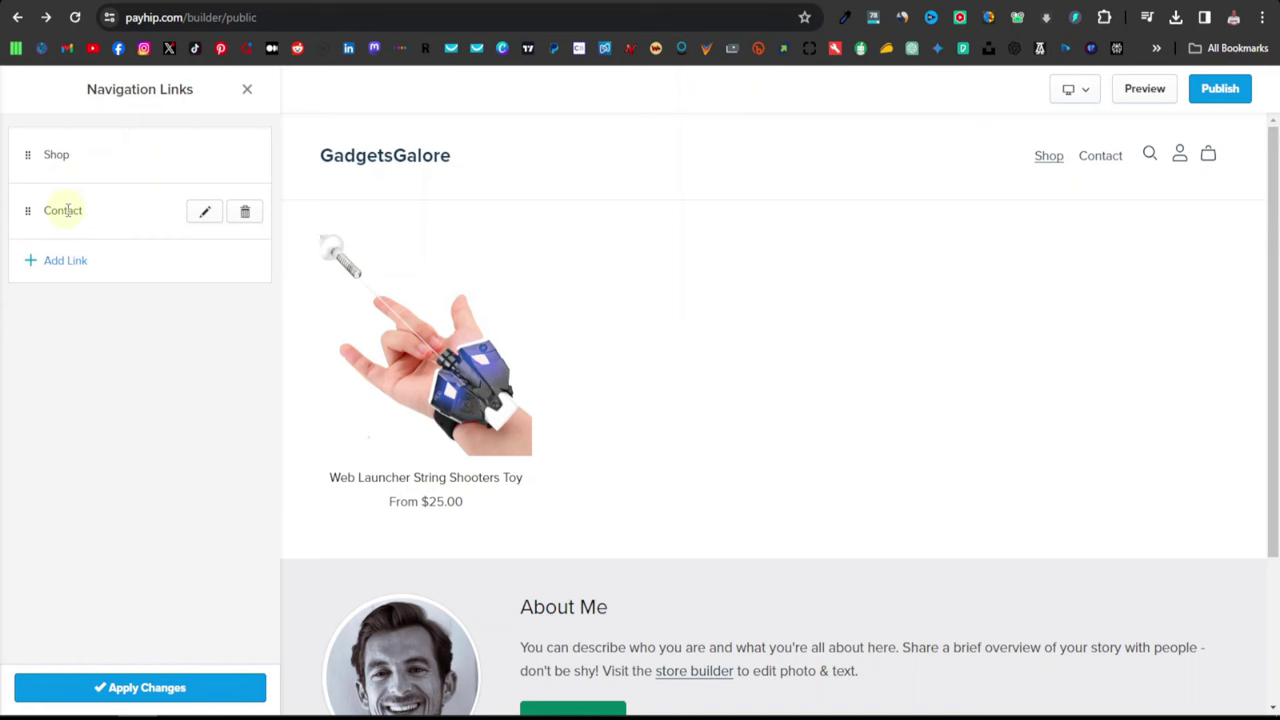
click(65, 263)
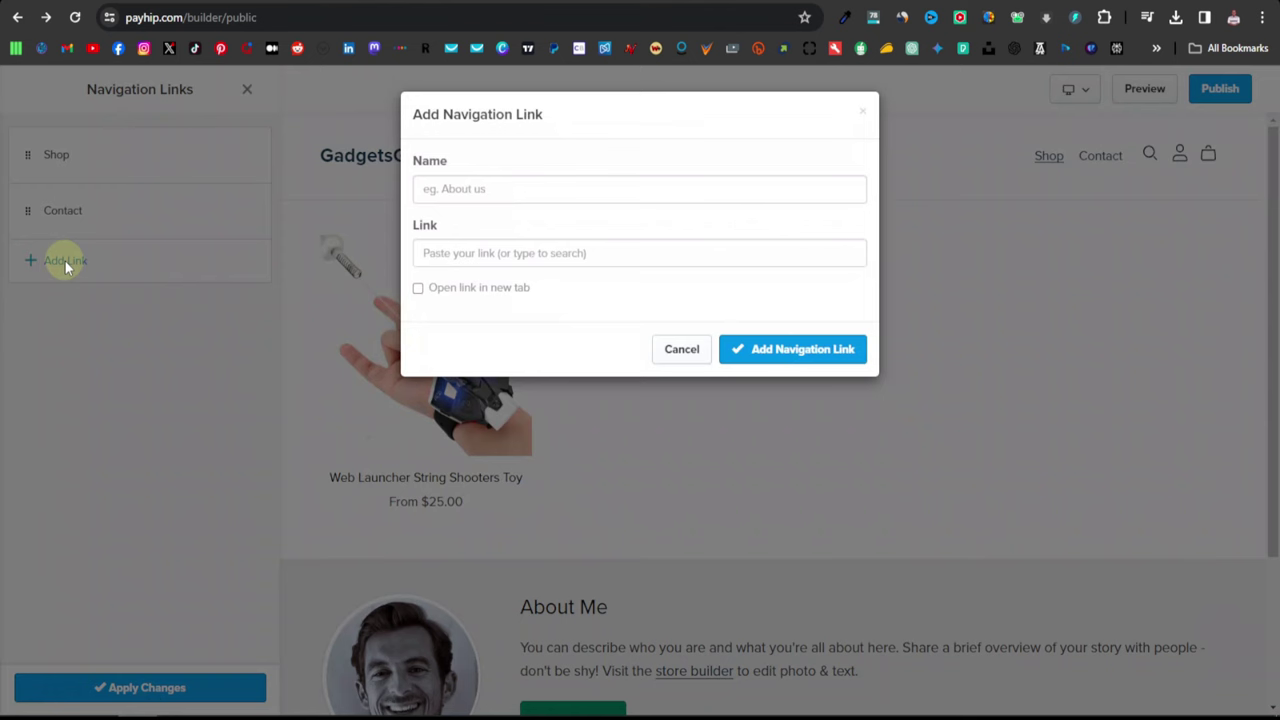
click(469, 190)
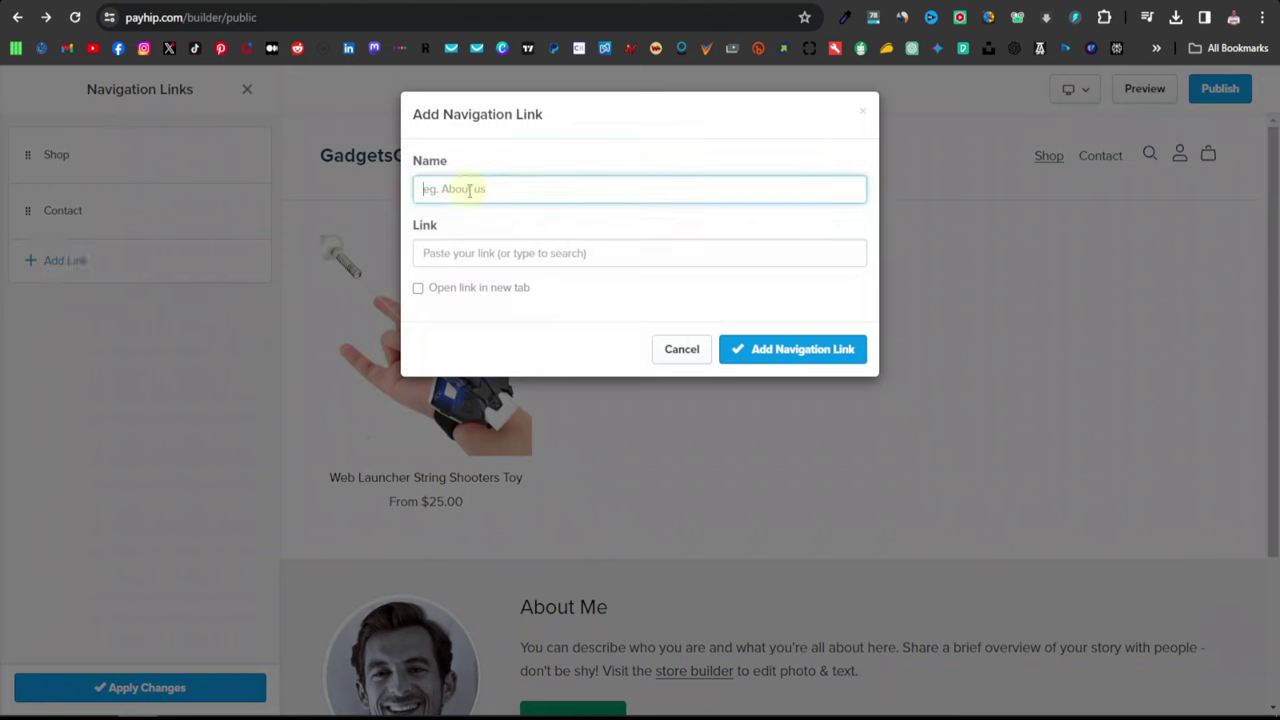
text(B)
click(457, 252)
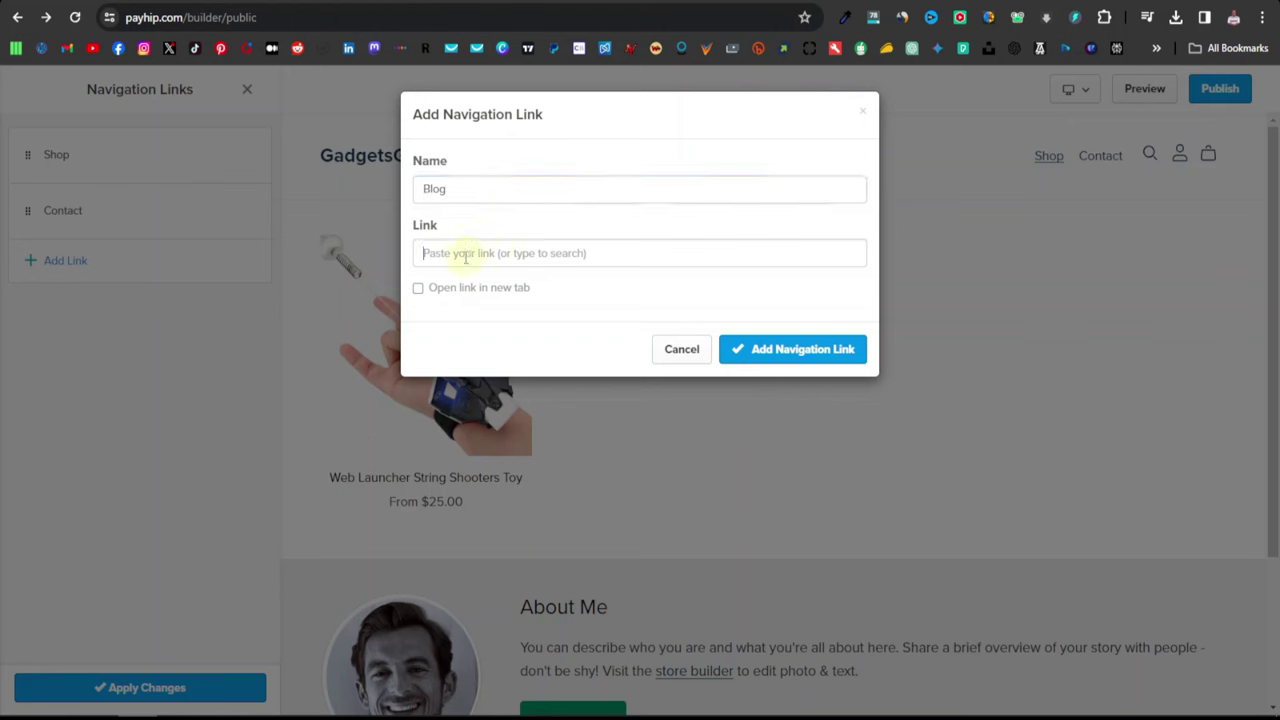
click(465, 256)
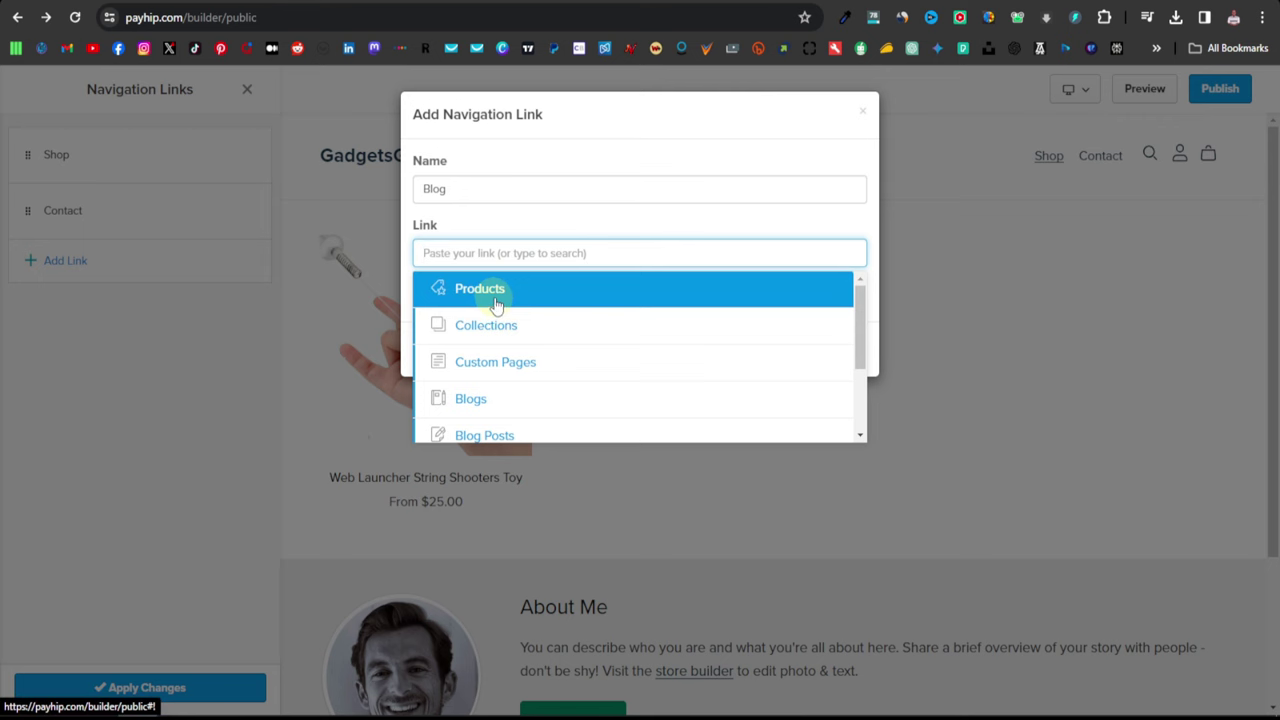
scroll(483, 373, down, 1)
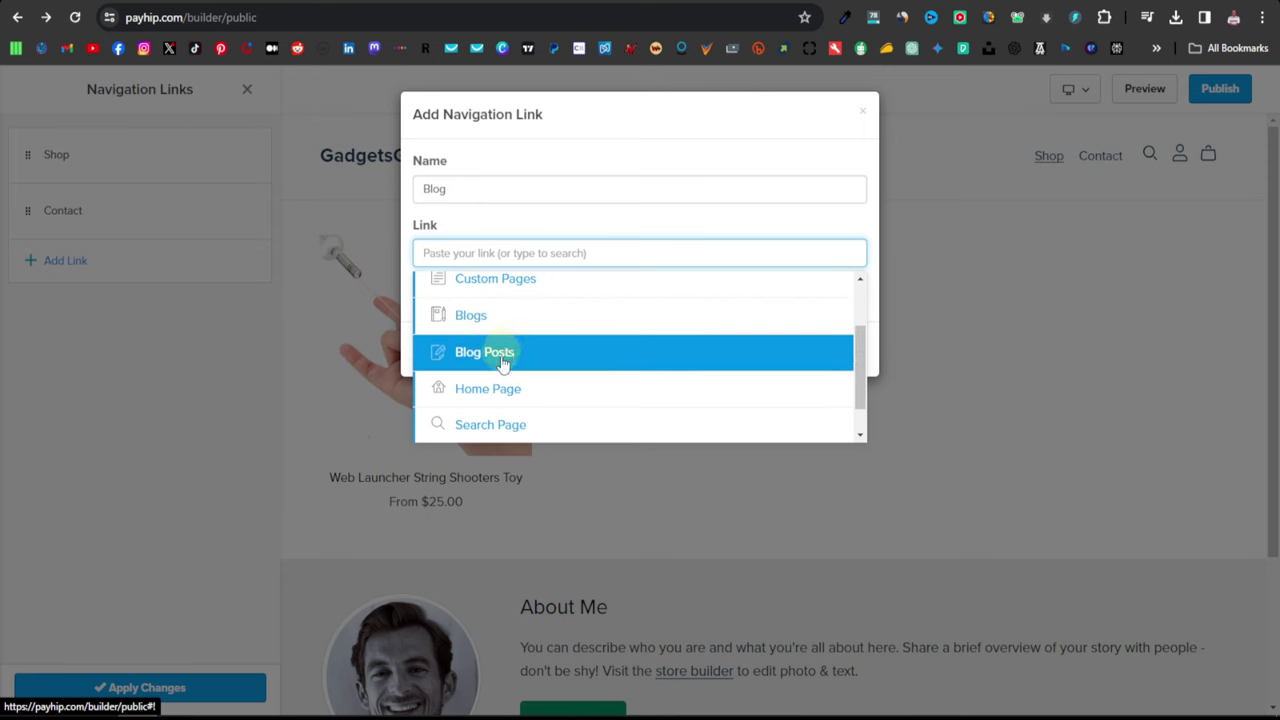
scroll(500, 380, down, 1)
scroll(563, 400, up, 2)
scroll(555, 374, down, 2)
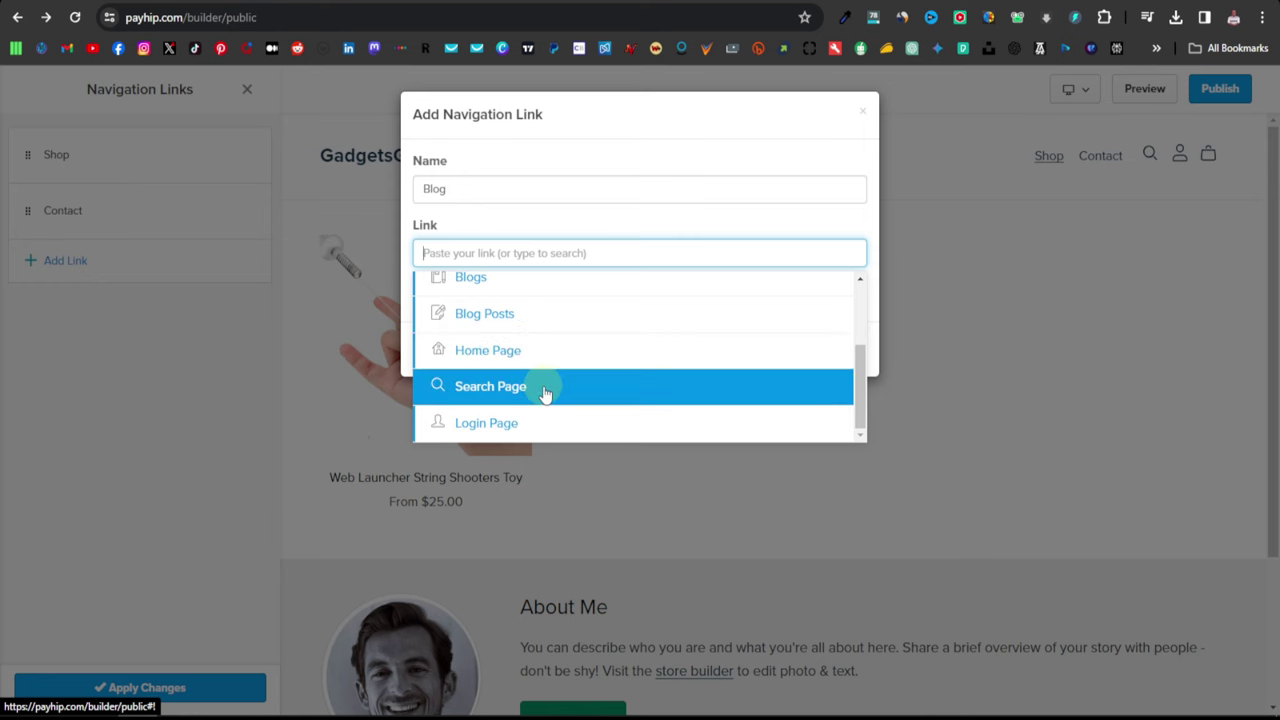
scroll(515, 352, up, 3)
scroll(540, 350, up, 1)
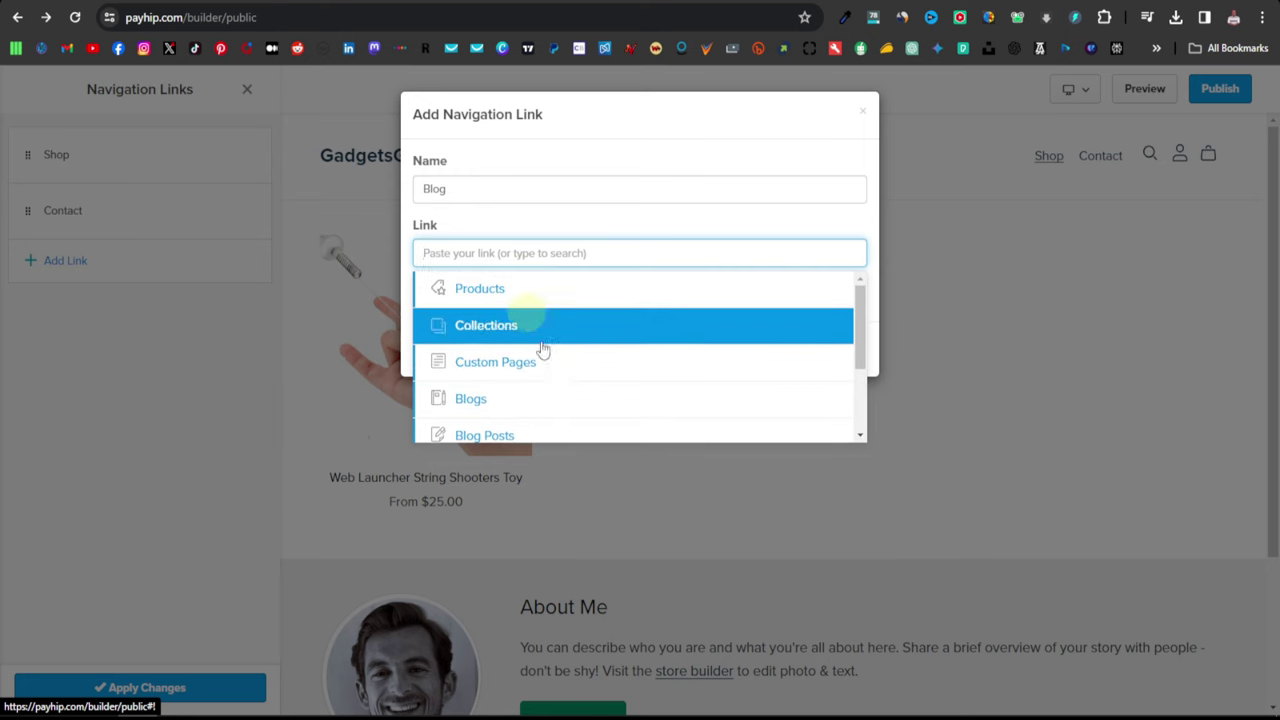
scroll(529, 366, down, 3)
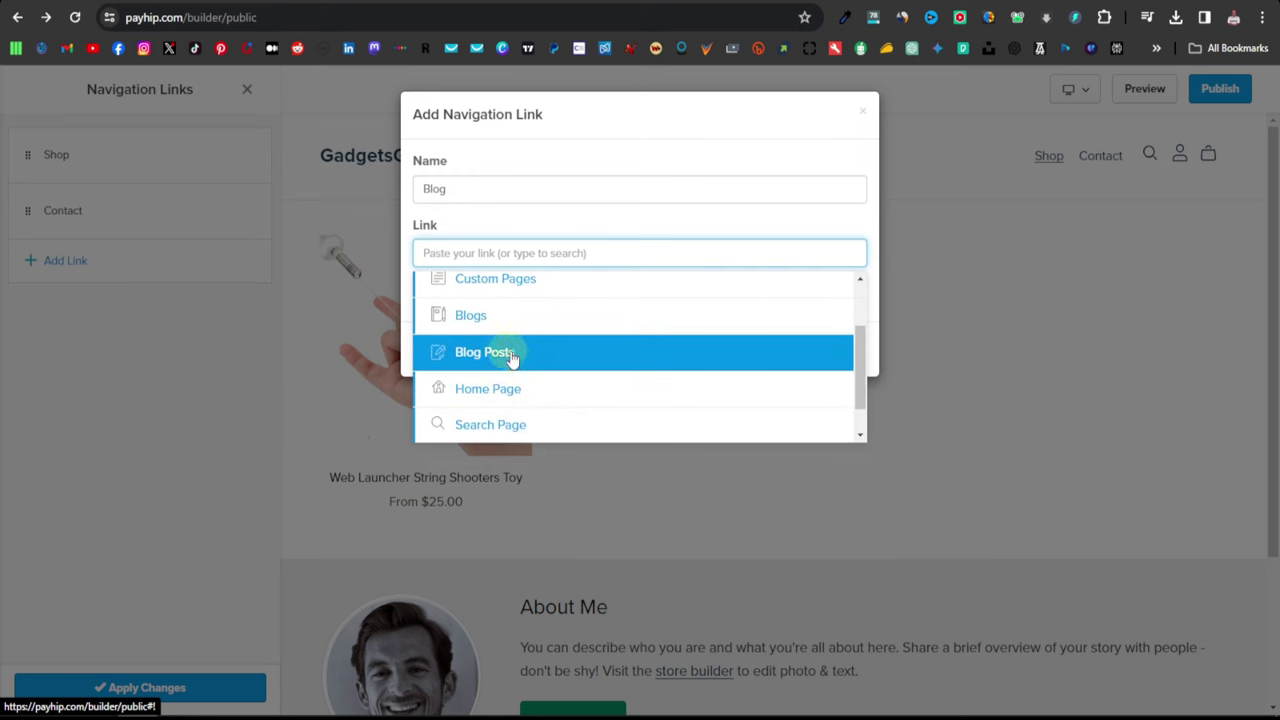
click(540, 221)
click(684, 352)
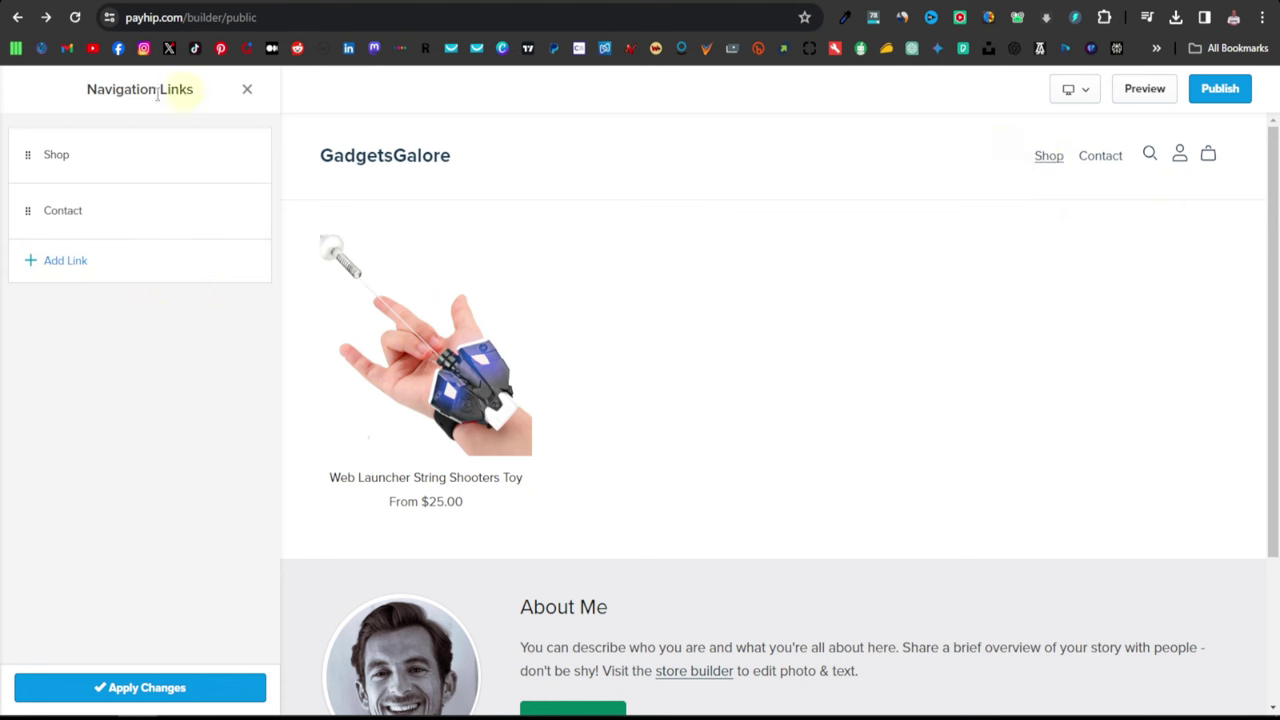
Rename the "Shop" navigation link as "Web Launcher" and return to the header section's options
mouse_move(205, 215)
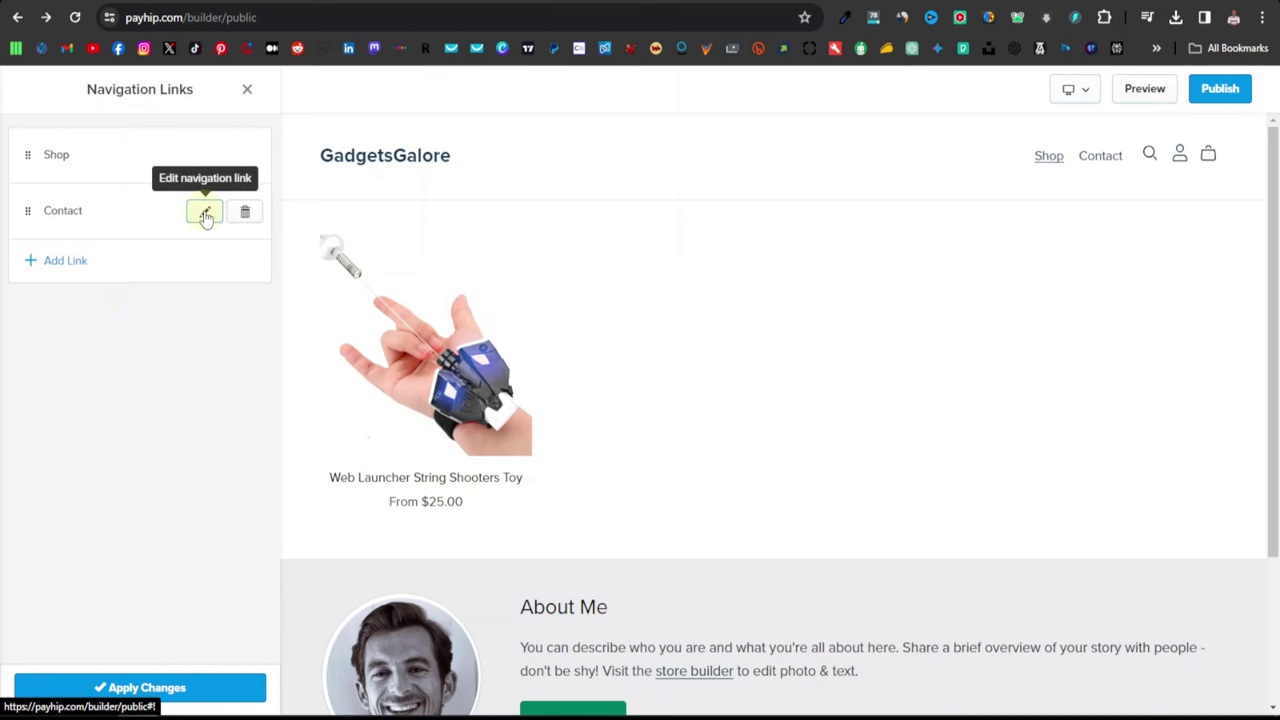
click(205, 158)
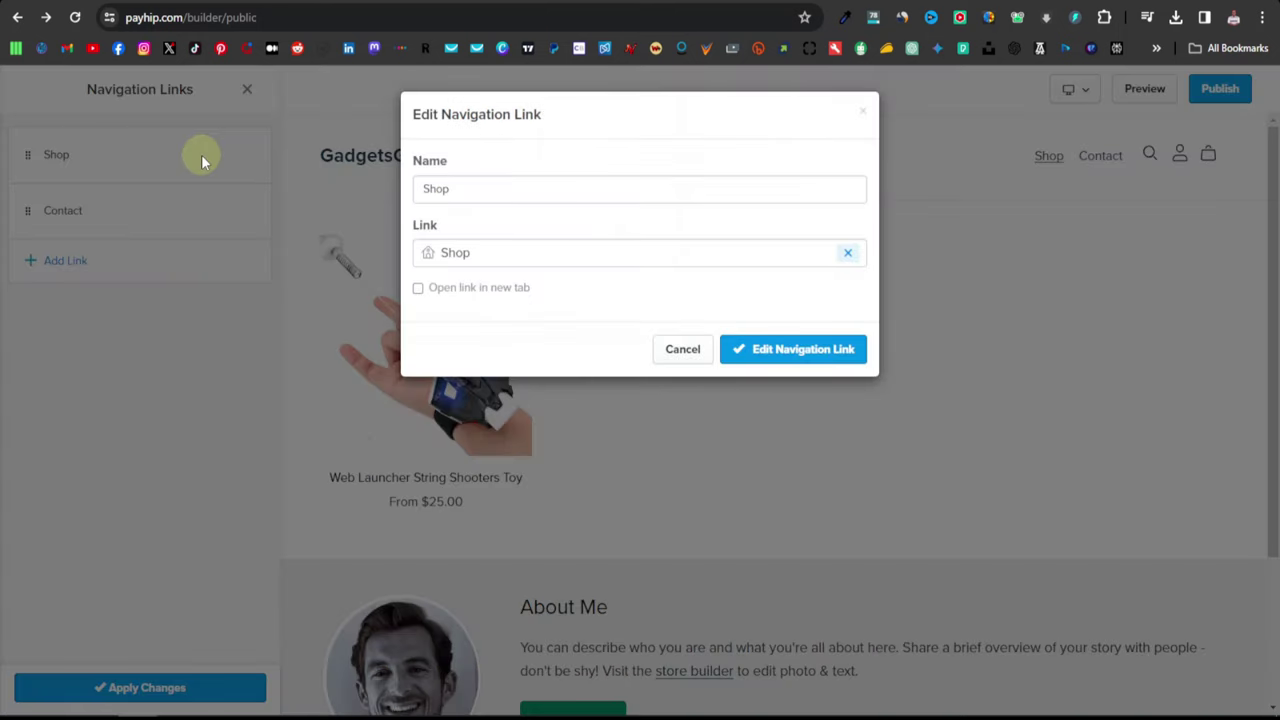
double_click(440, 189)
text(Web Launcher)
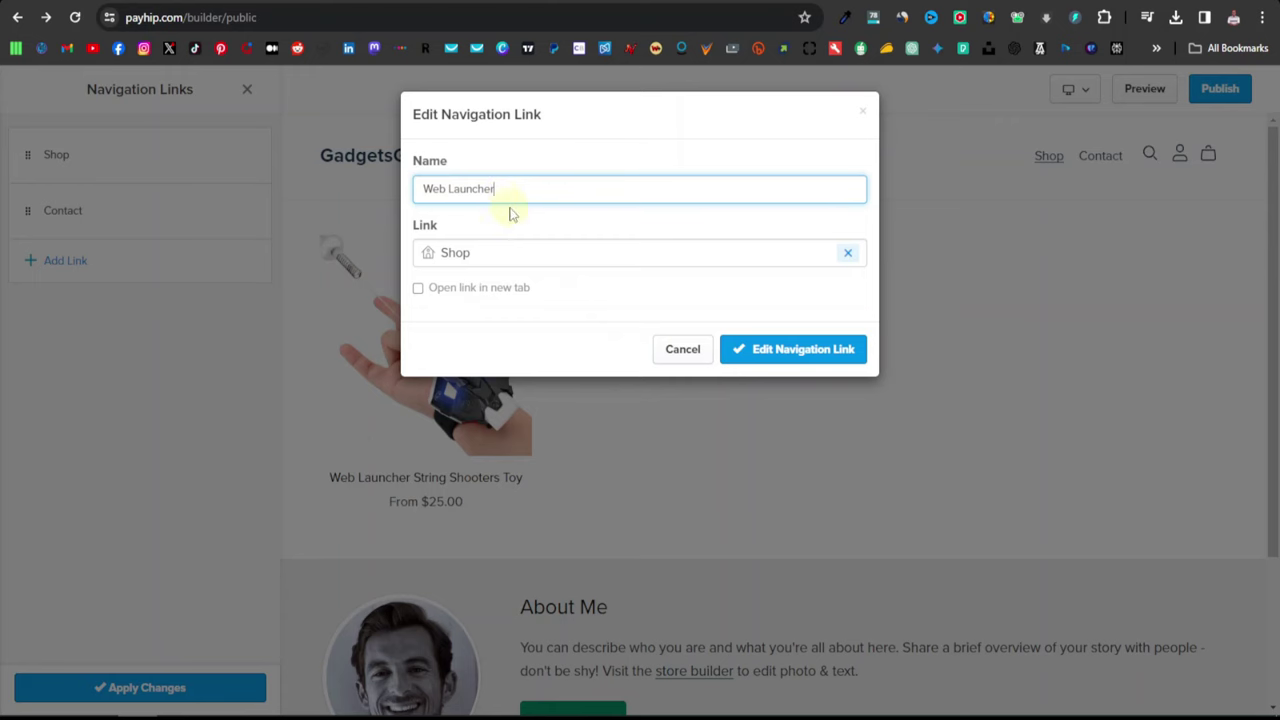
click(789, 348)
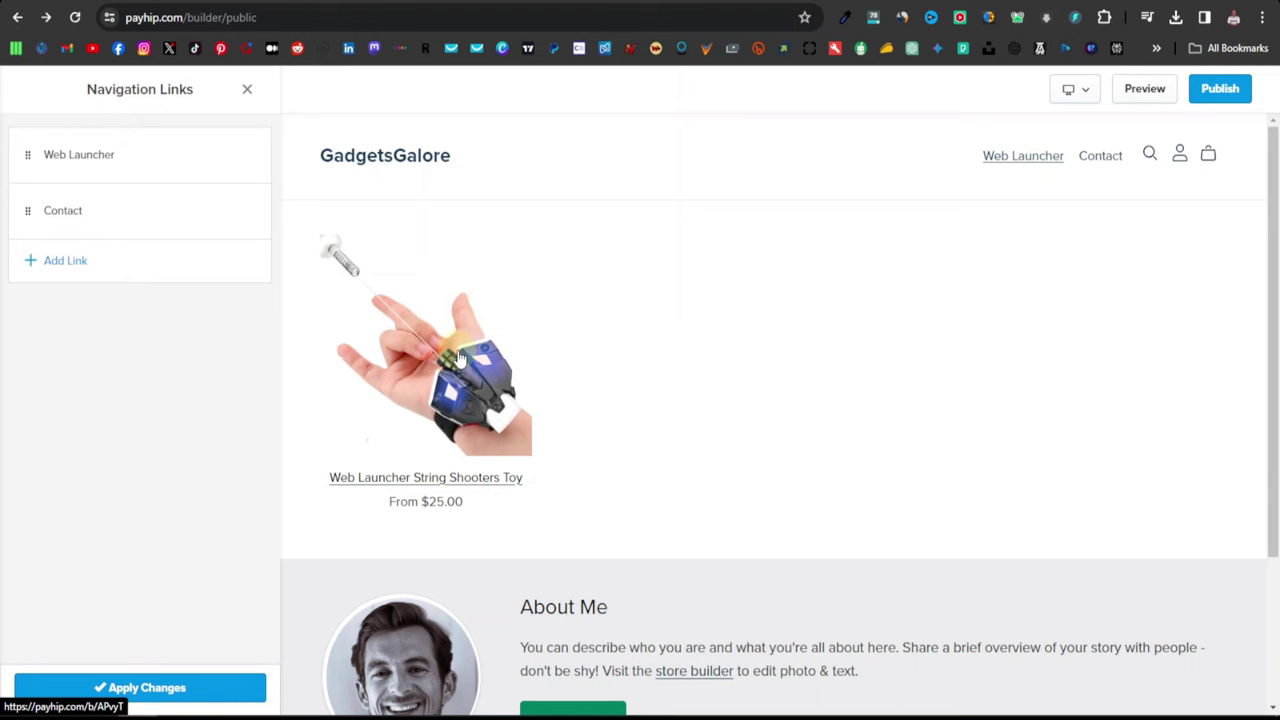
click(247, 90)
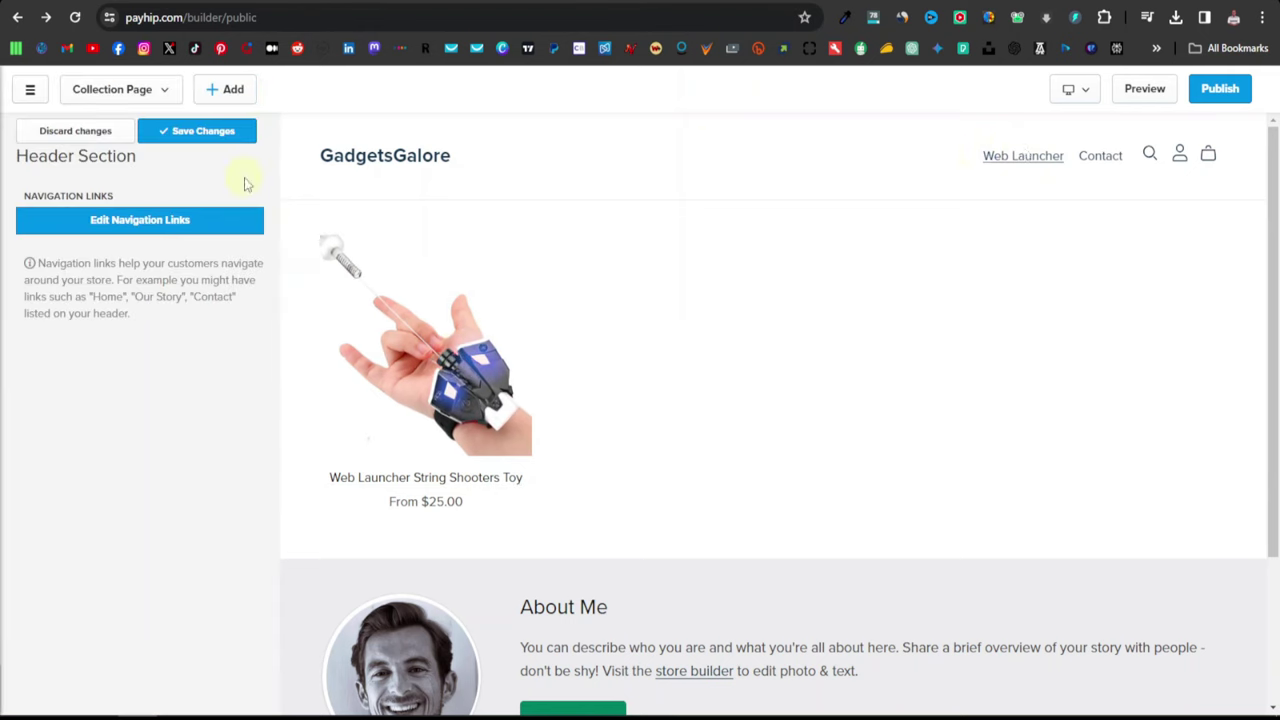
click(37, 130)
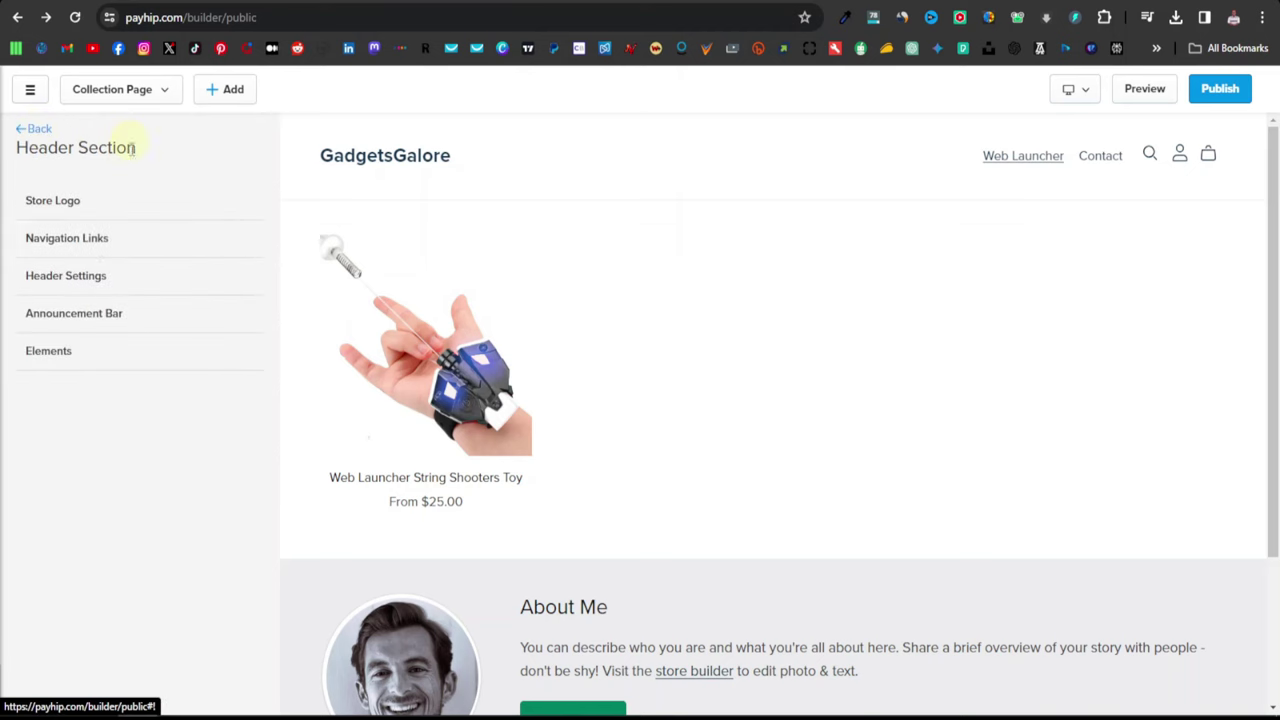
Examine the header settings, including the available header layouts, colour and advanced options, and return to the page's section list
click(253, 284)
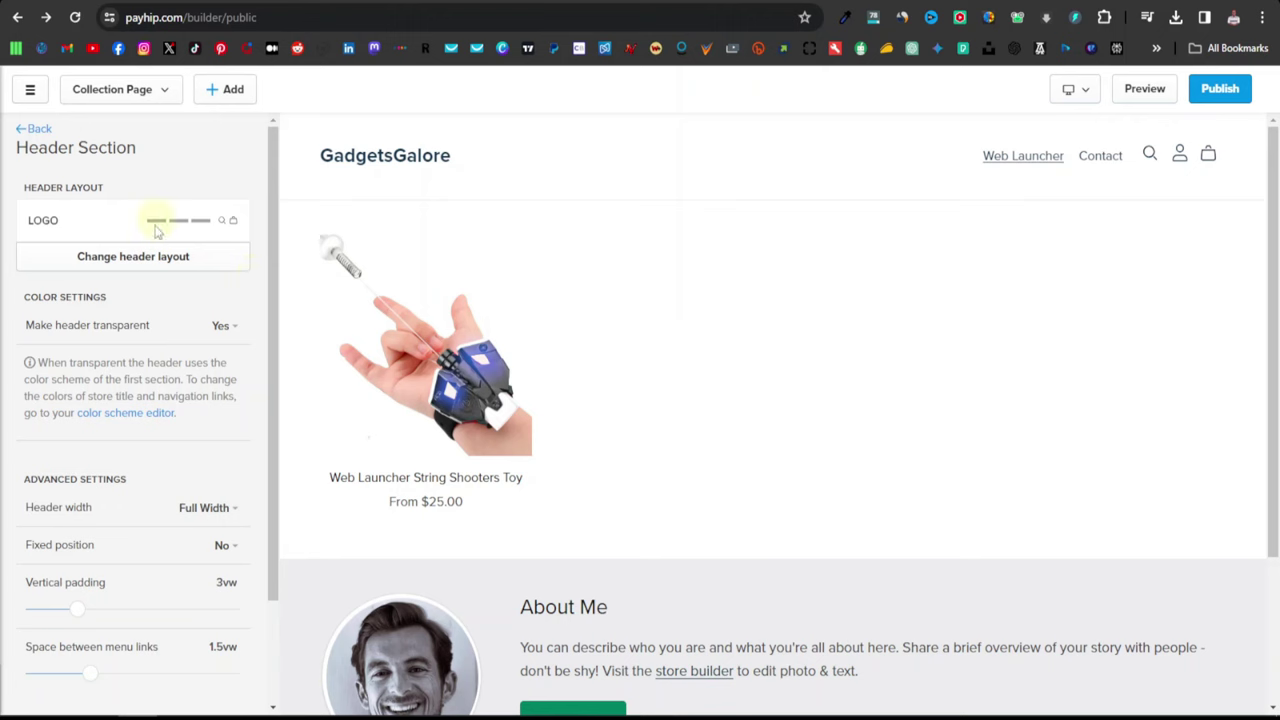
click(130, 259)
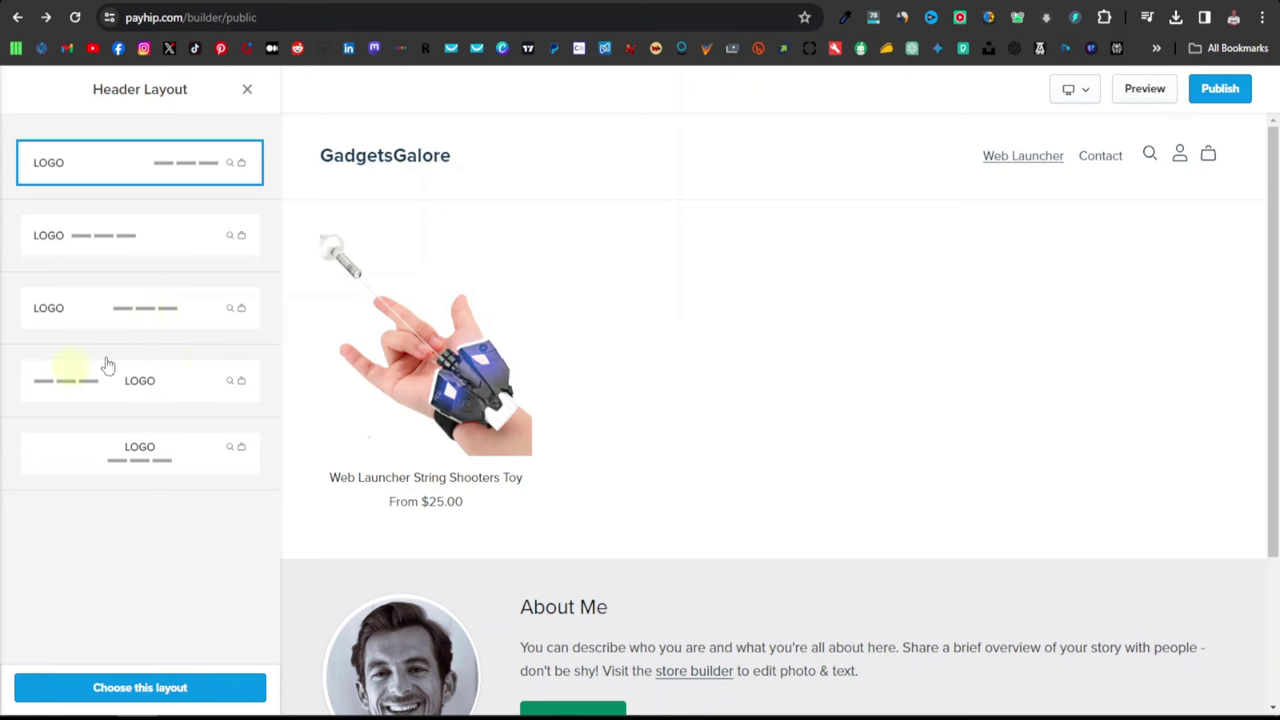
click(247, 89)
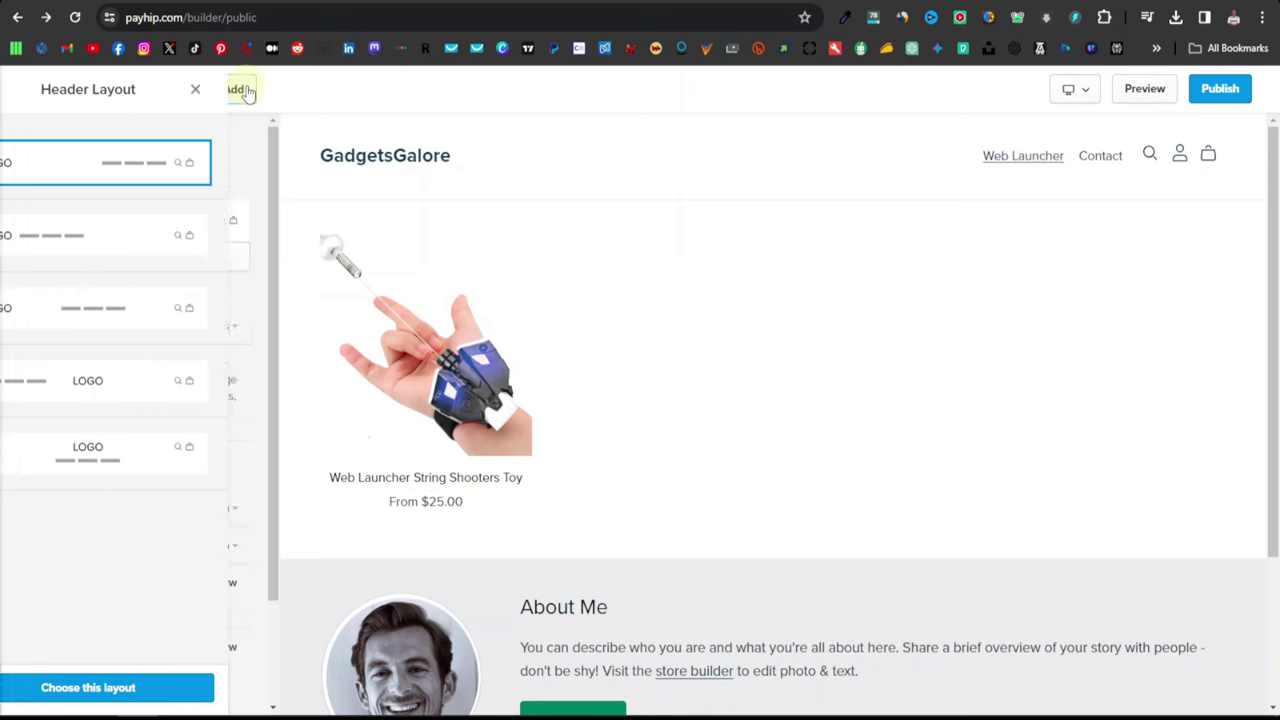
scroll(151, 334, down, 1)
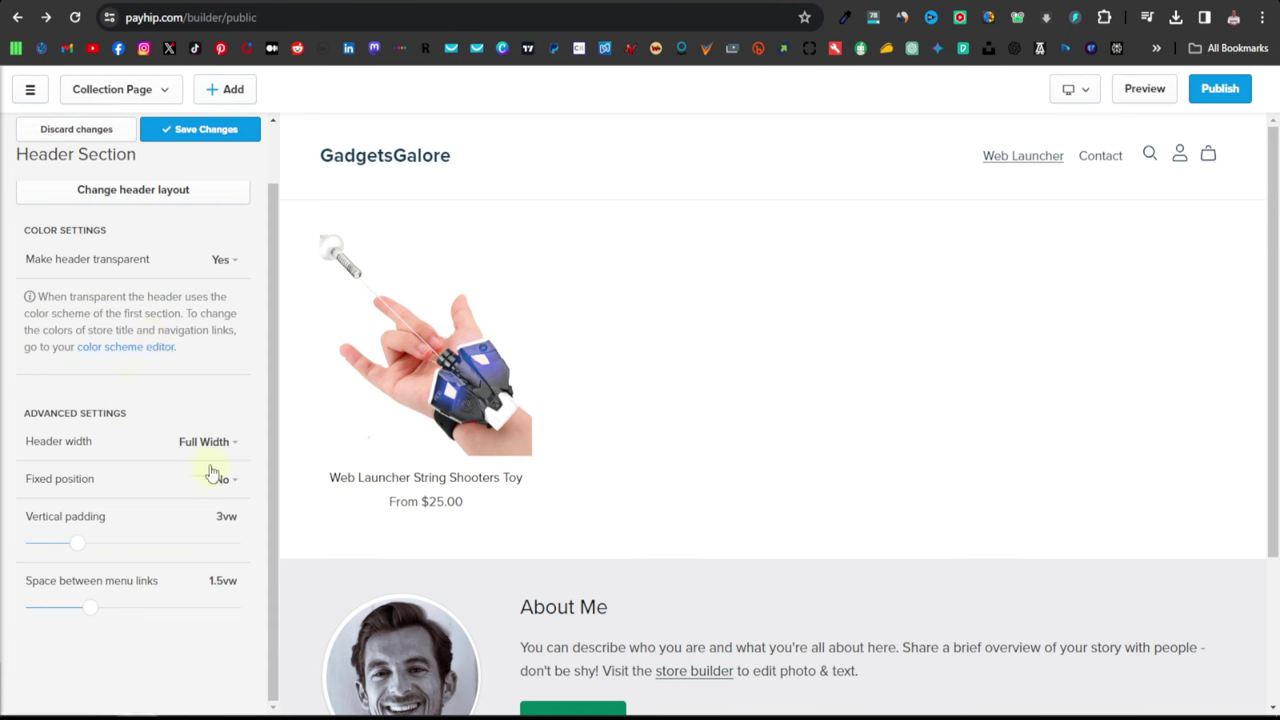
scroll(172, 486, up, 1)
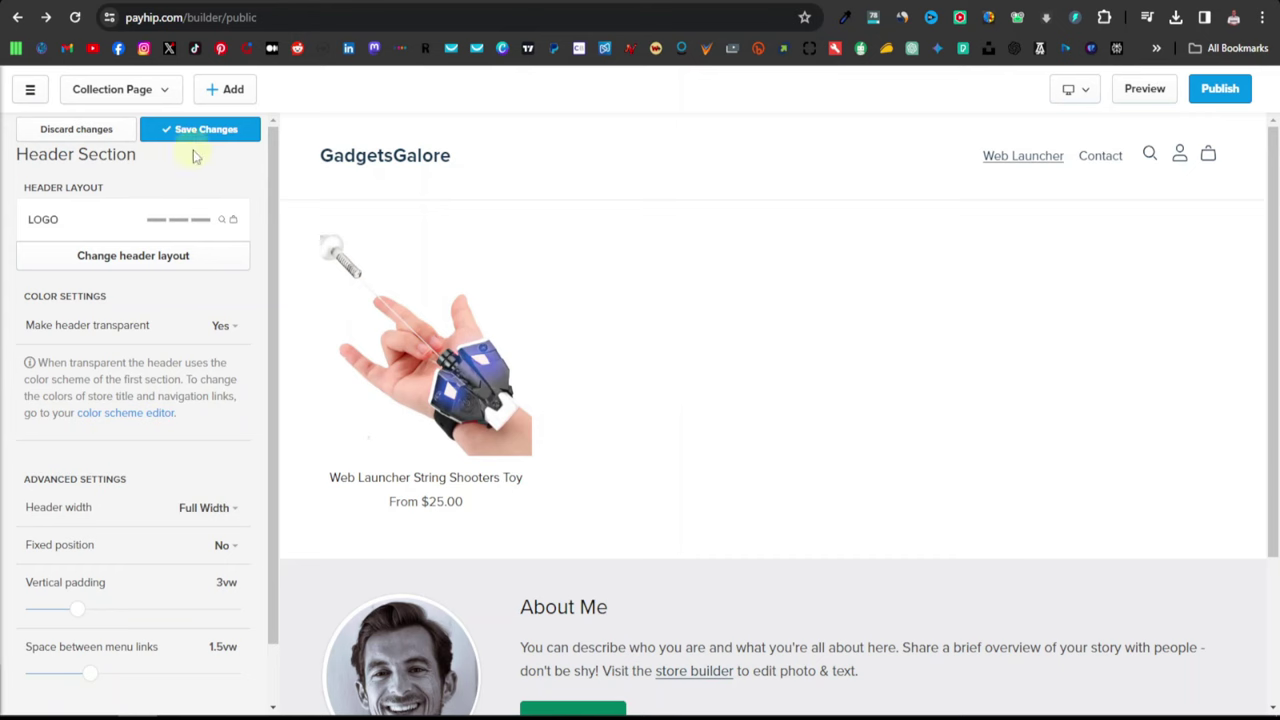
click(93, 132)
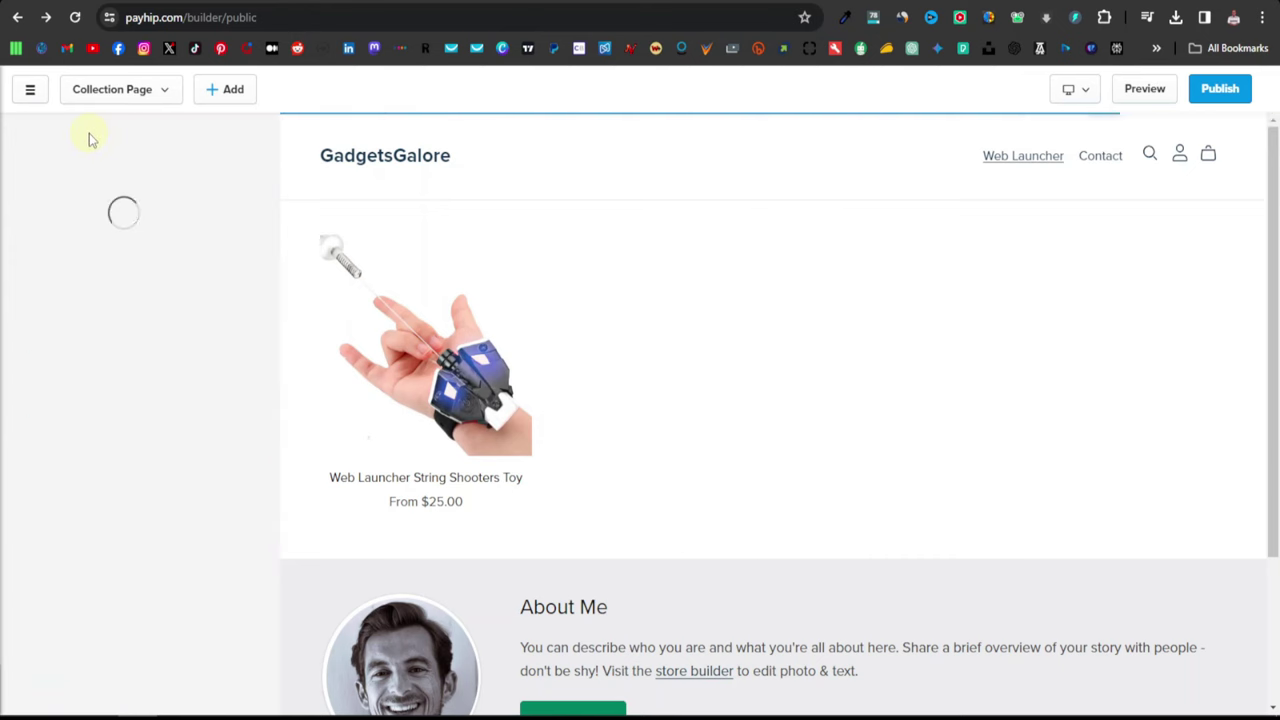
click(26, 131)
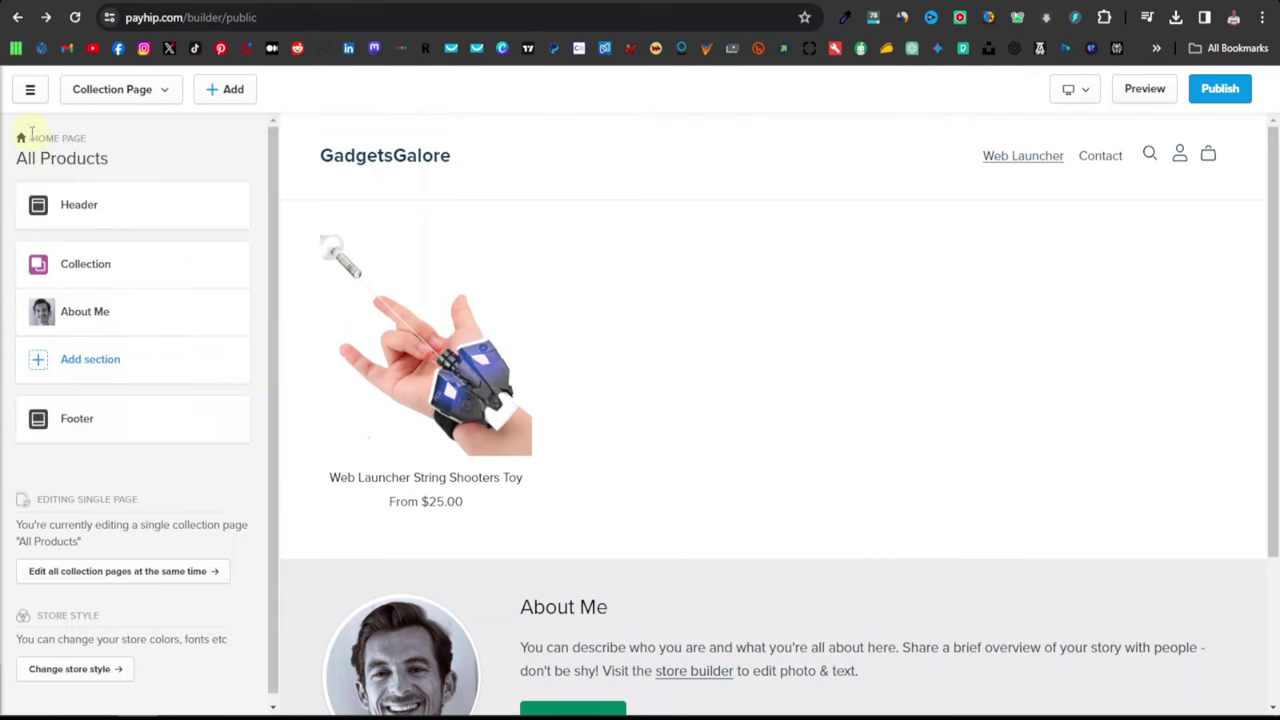
Try the 1:1 Square, 3:2 Standard and 2:3 Standard (Vertical) aspect ratios for the collection section's product image, and restore Adapt
click(88, 270)
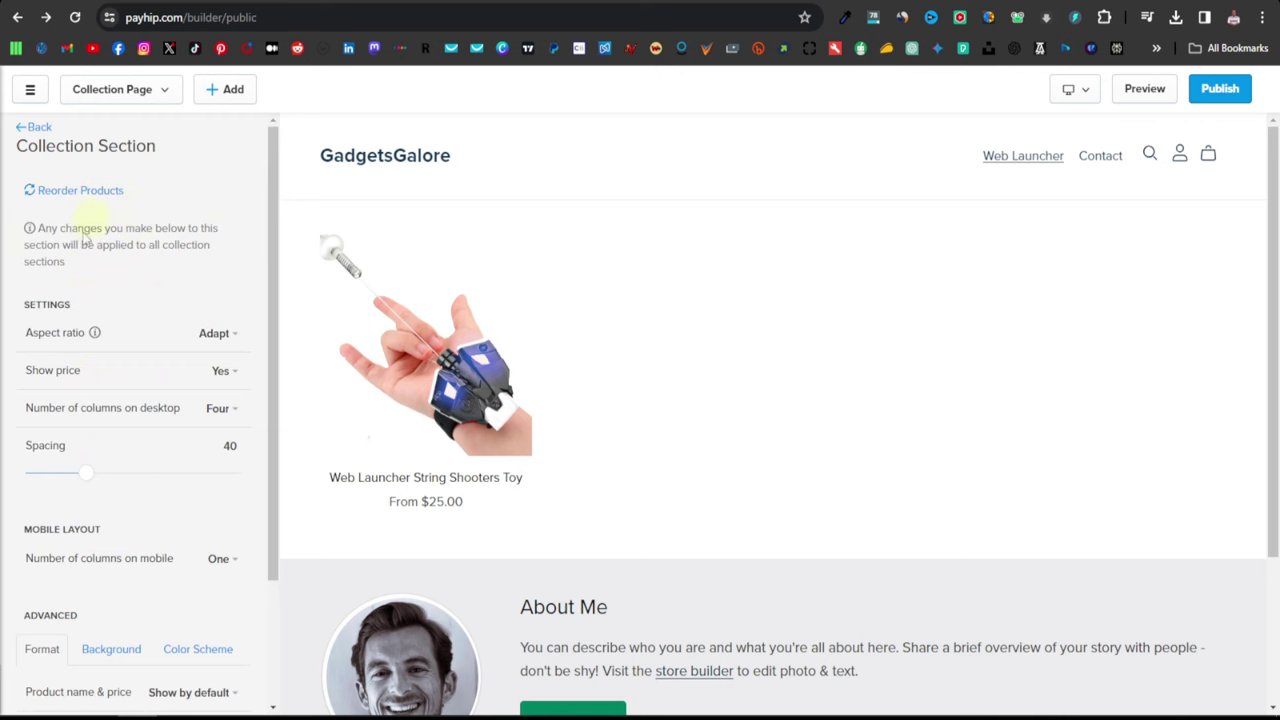
click(231, 338)
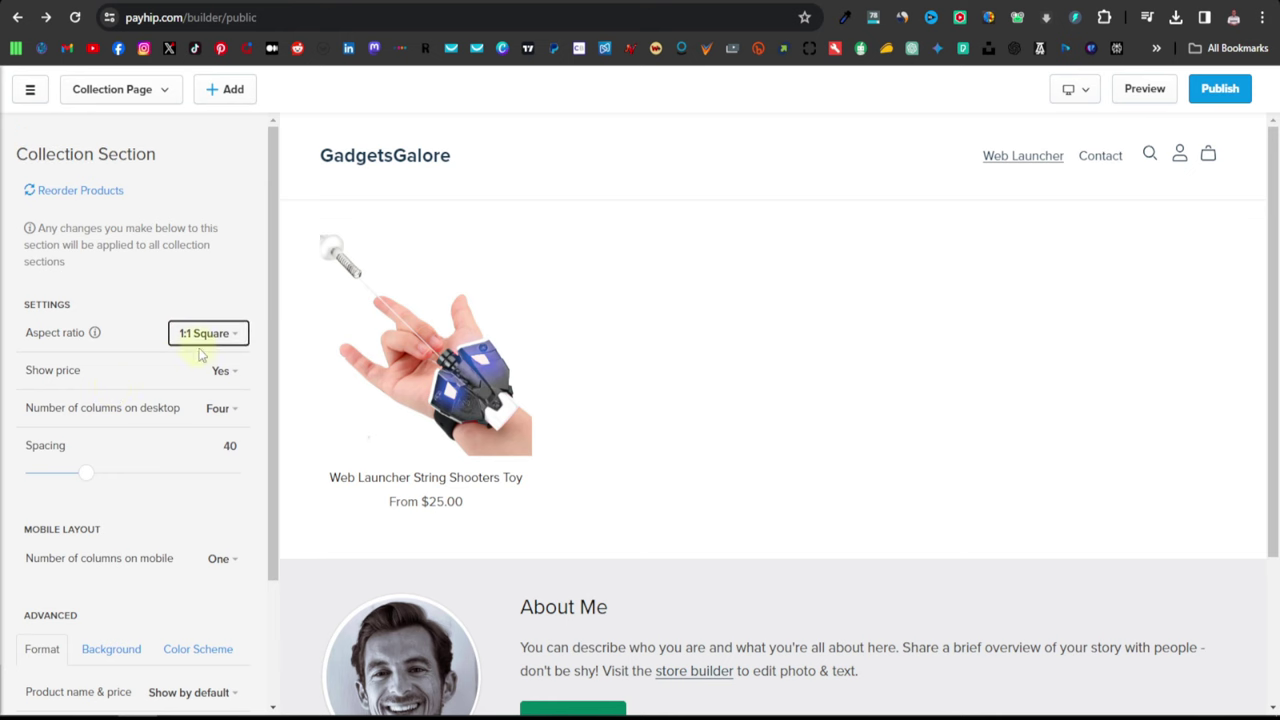
click(236, 336)
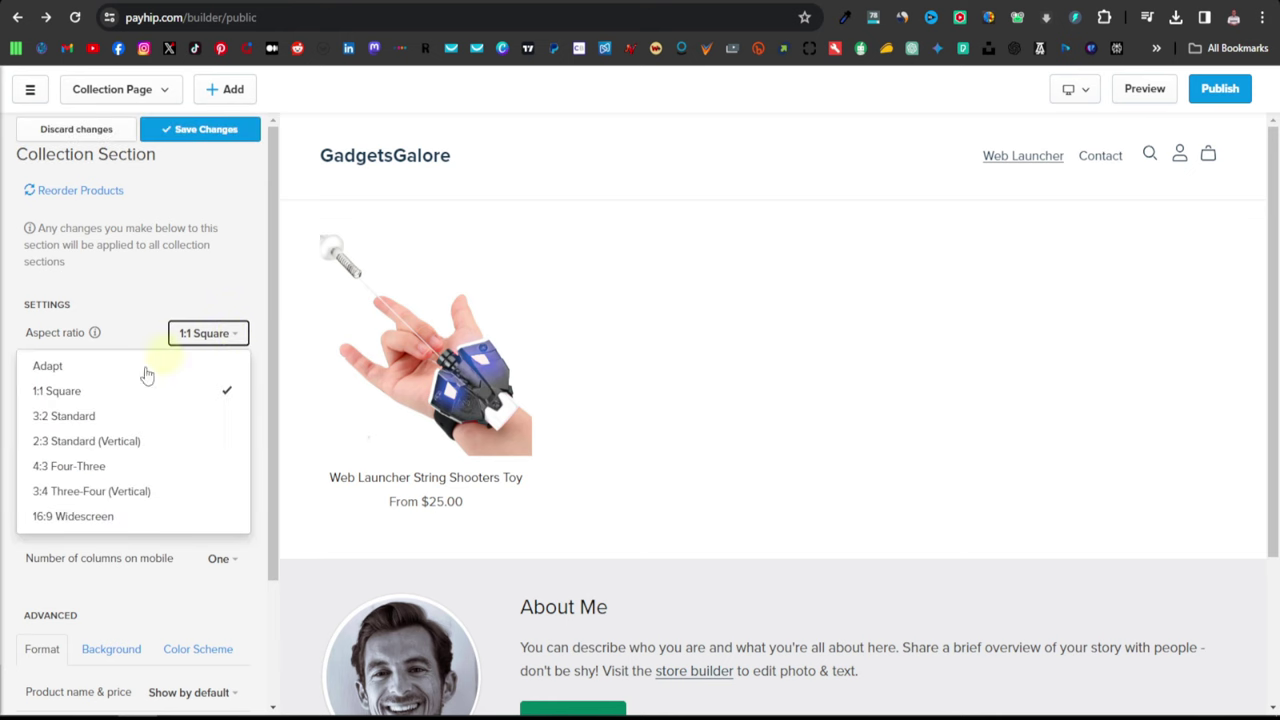
click(105, 413)
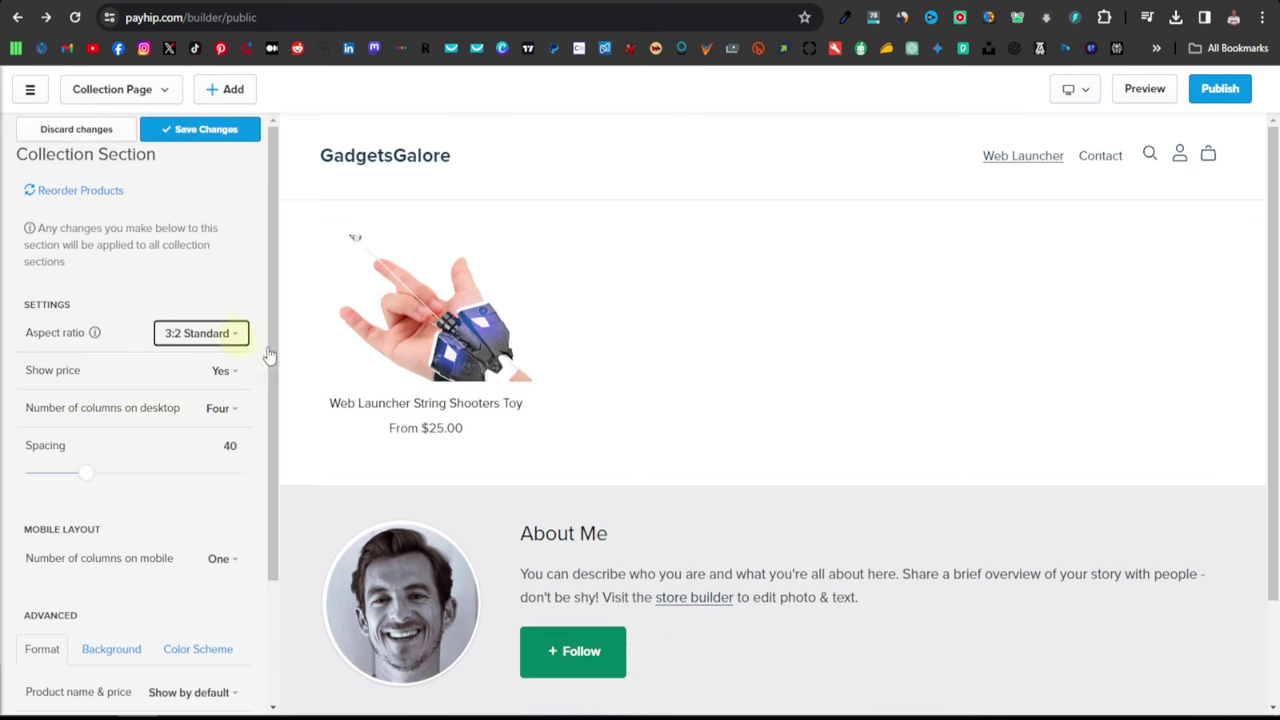
click(224, 333)
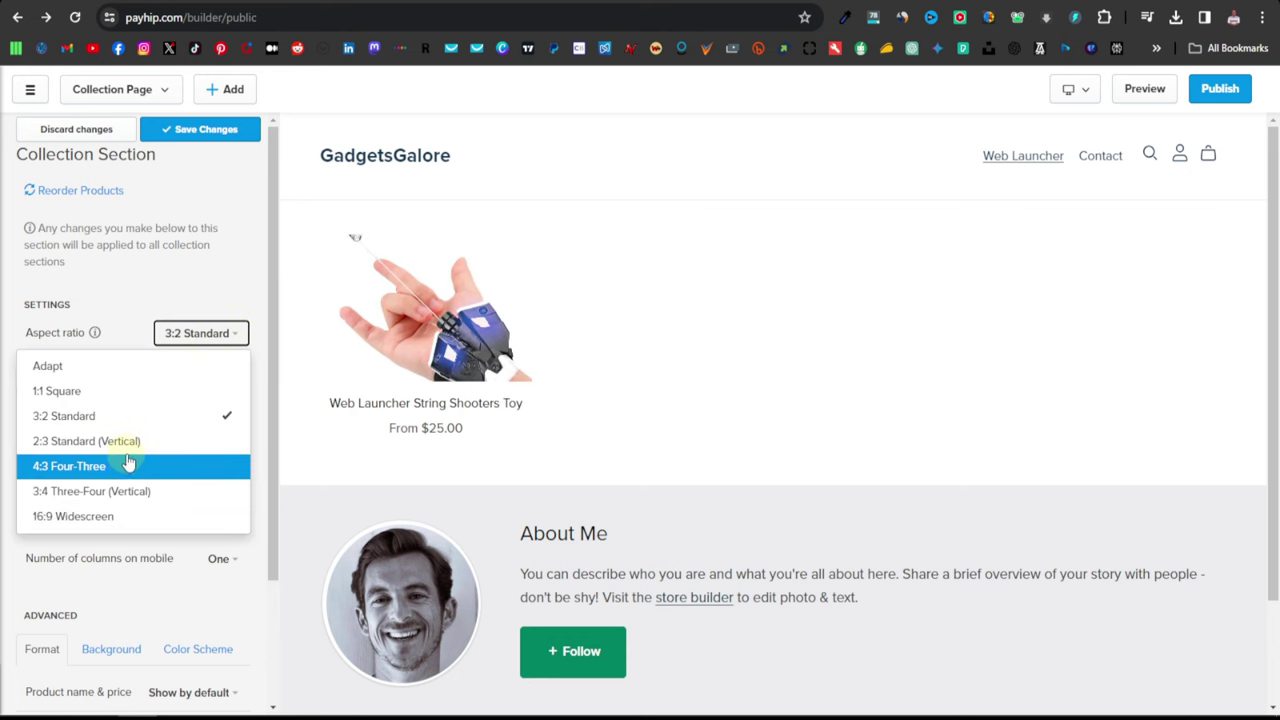
click(129, 441)
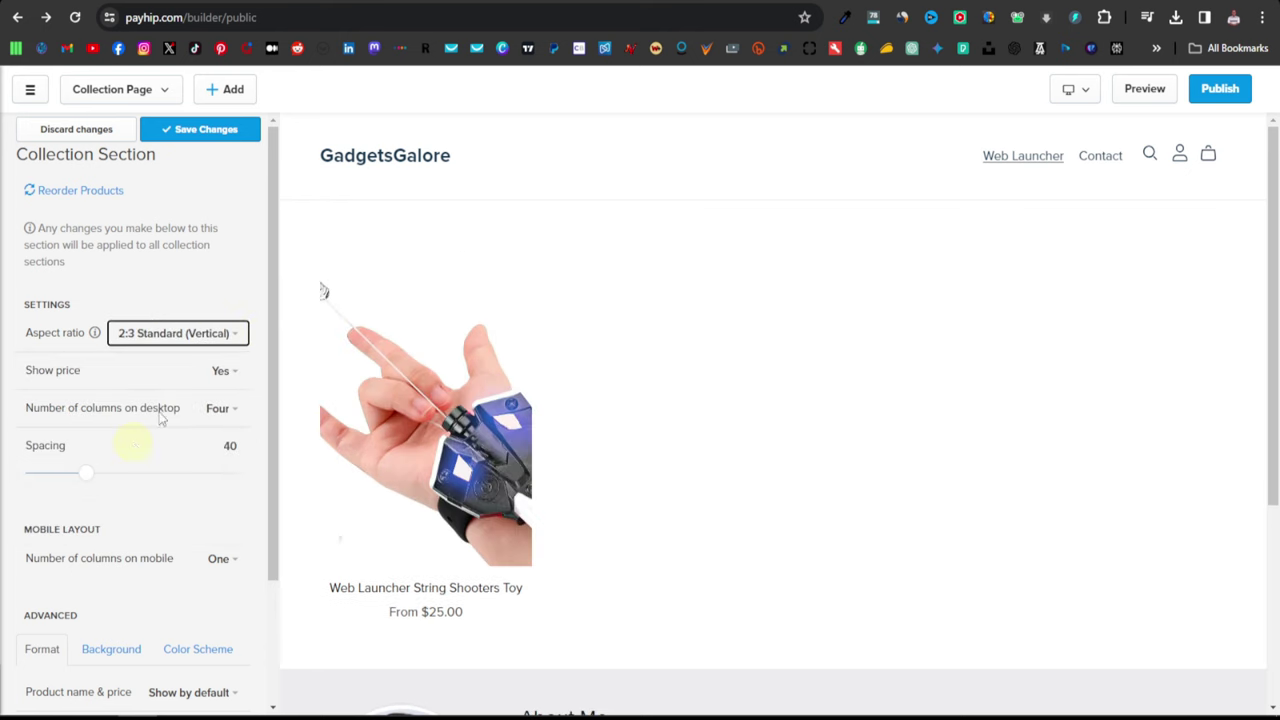
click(232, 334)
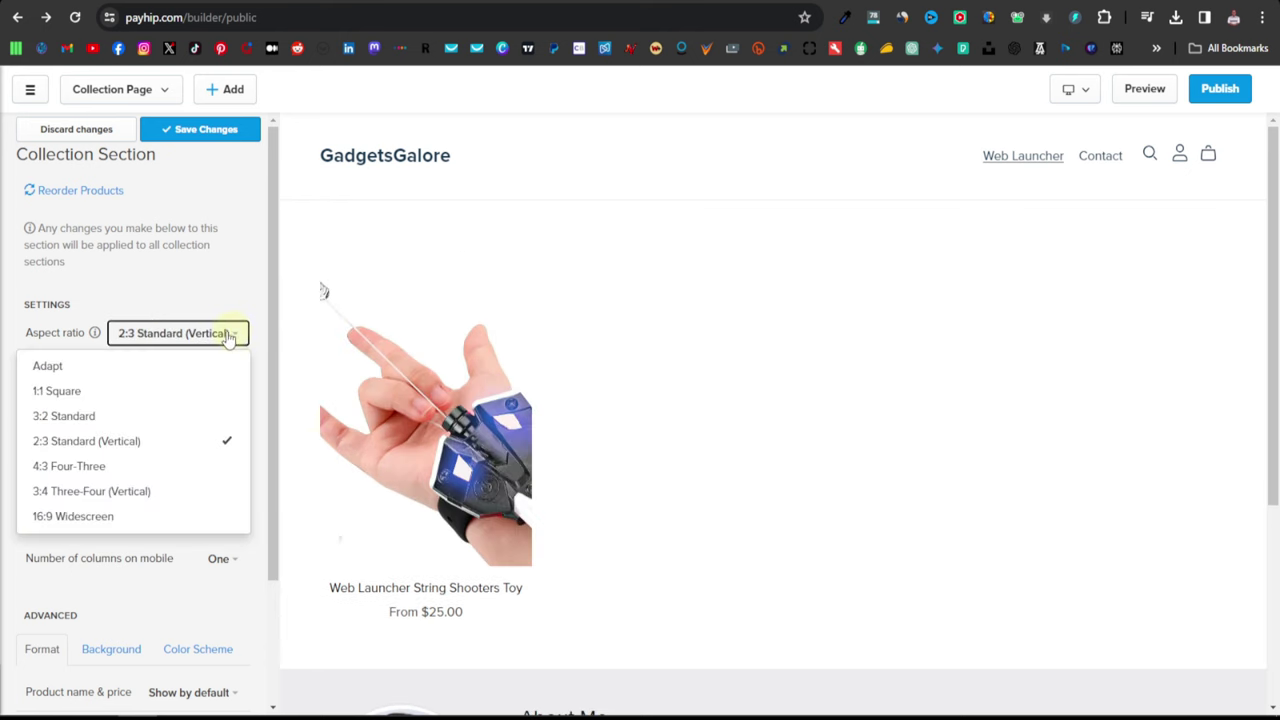
click(77, 367)
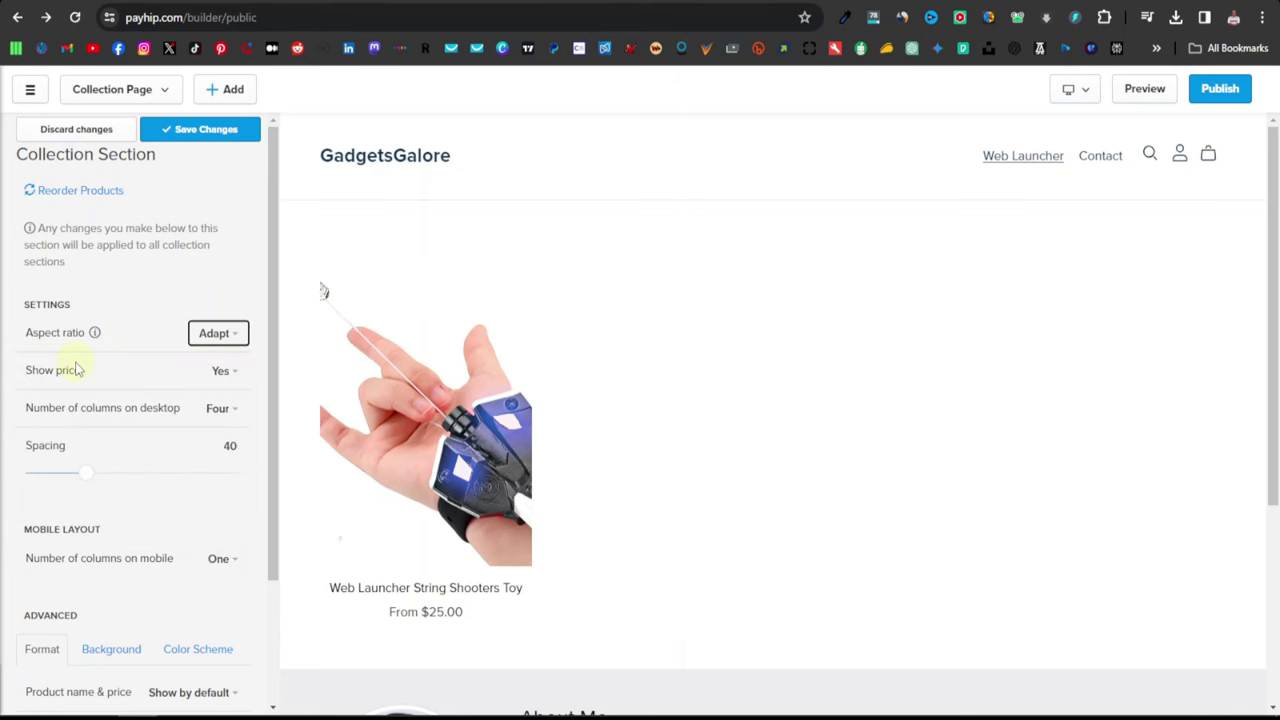
Check the collection section's price display and desktop column options, discard the changes and return to the page's section list
click(229, 372)
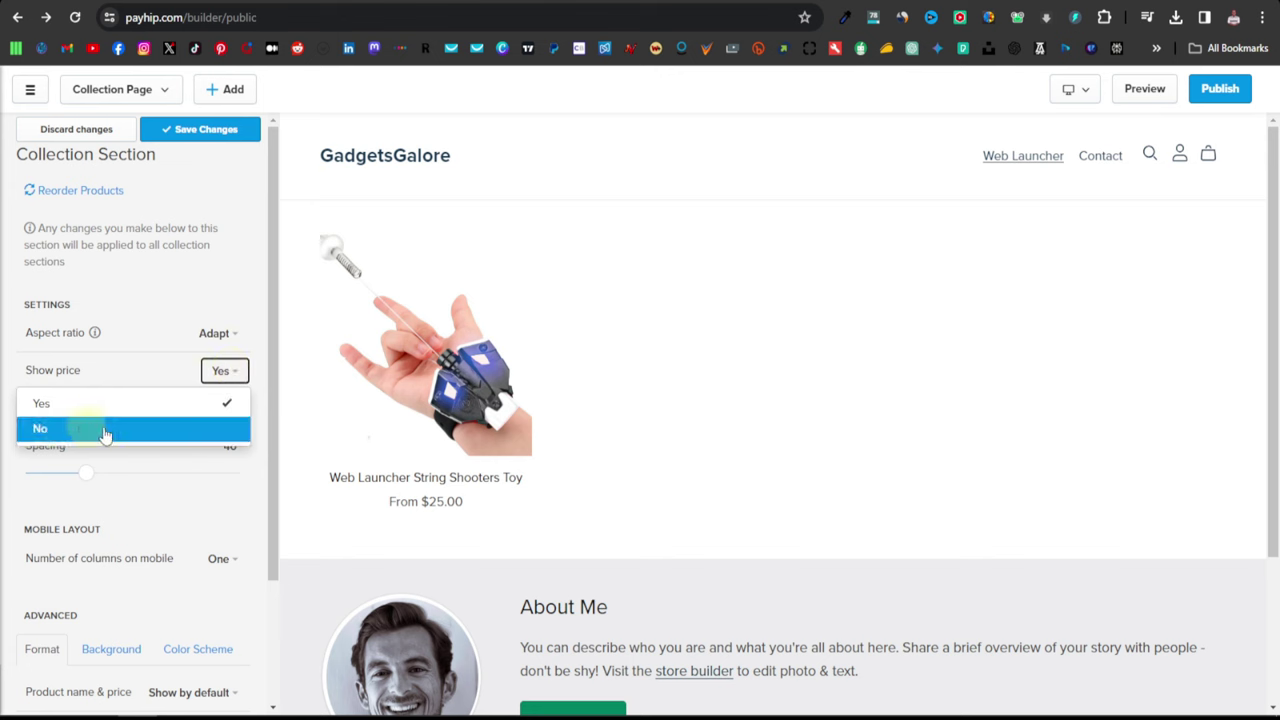
click(222, 287)
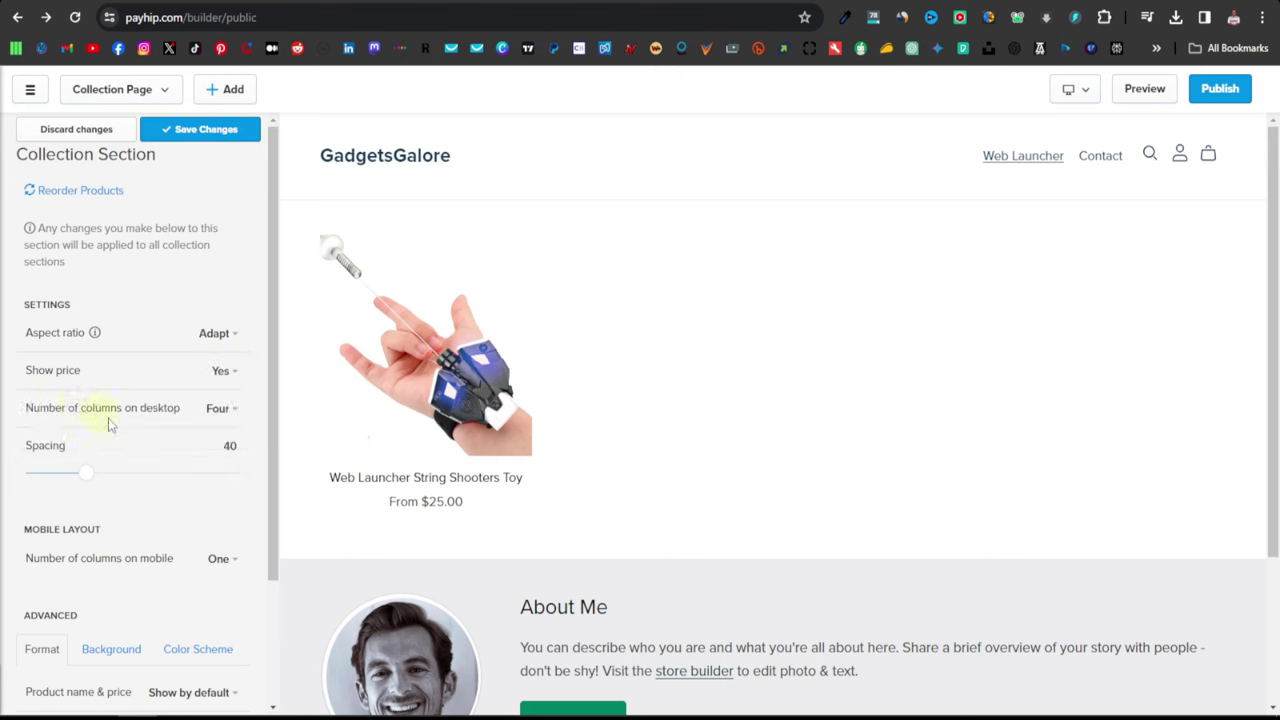
click(233, 413)
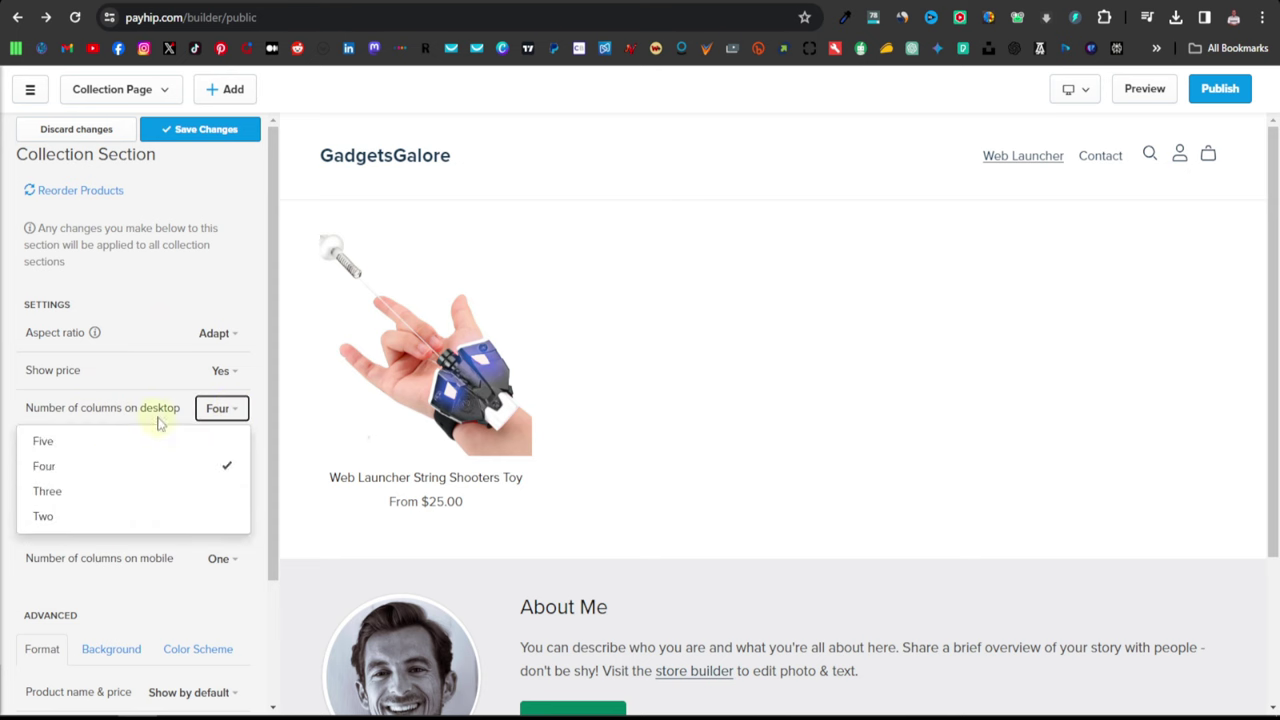
click(88, 528)
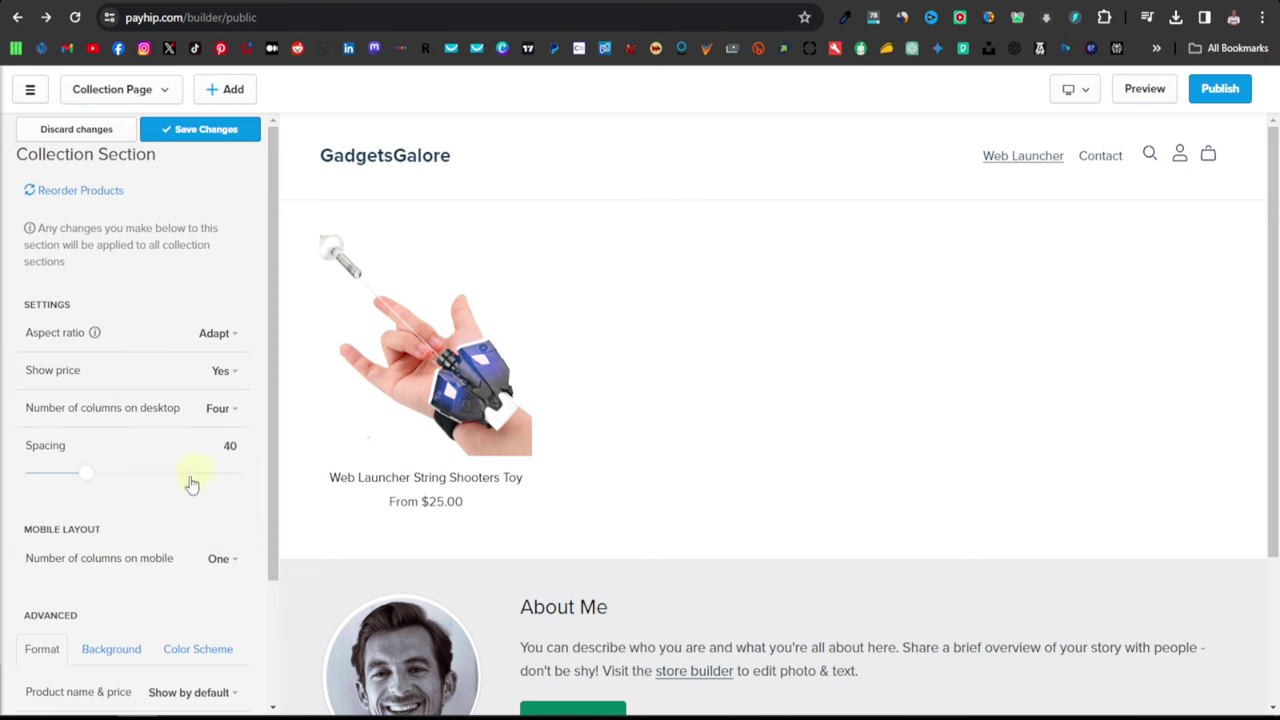
scroll(160, 420, down, 2)
scroll(155, 370, up, 2)
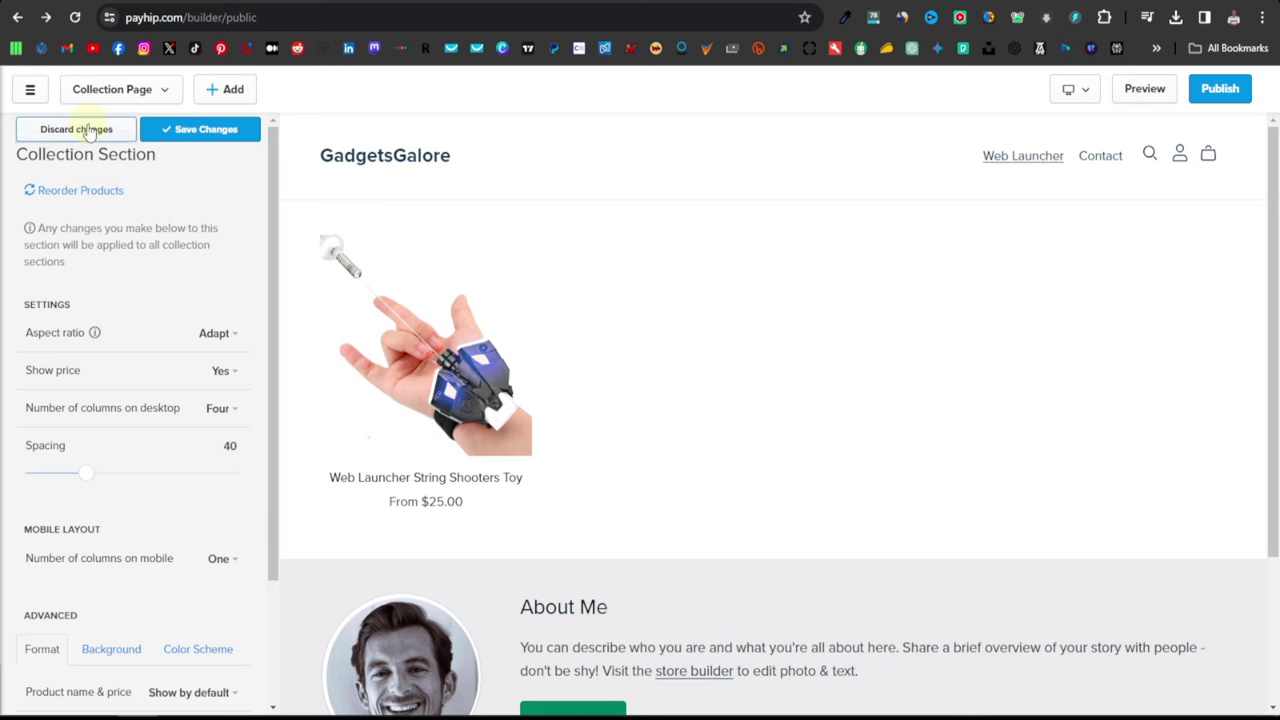
click(88, 130)
click(40, 133)
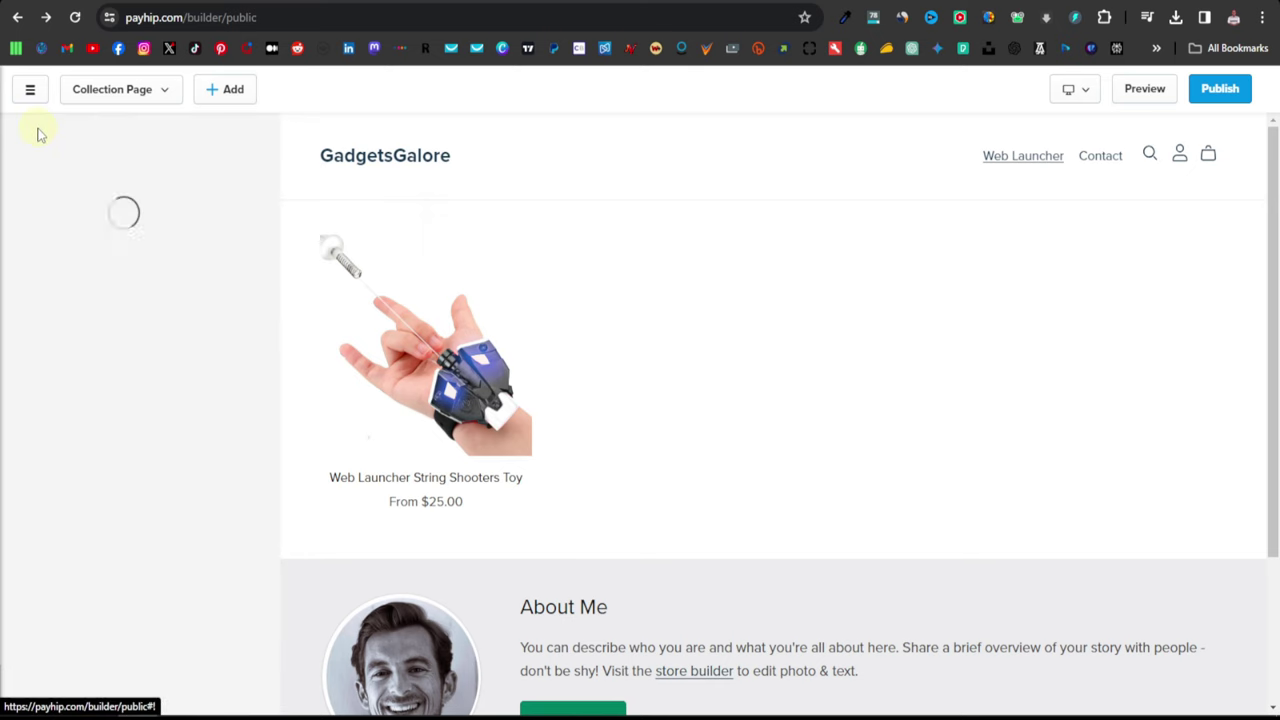
Open the About Me section and replace its portrait with the gadgets picture from the image library
scroll(543, 557, down, 1)
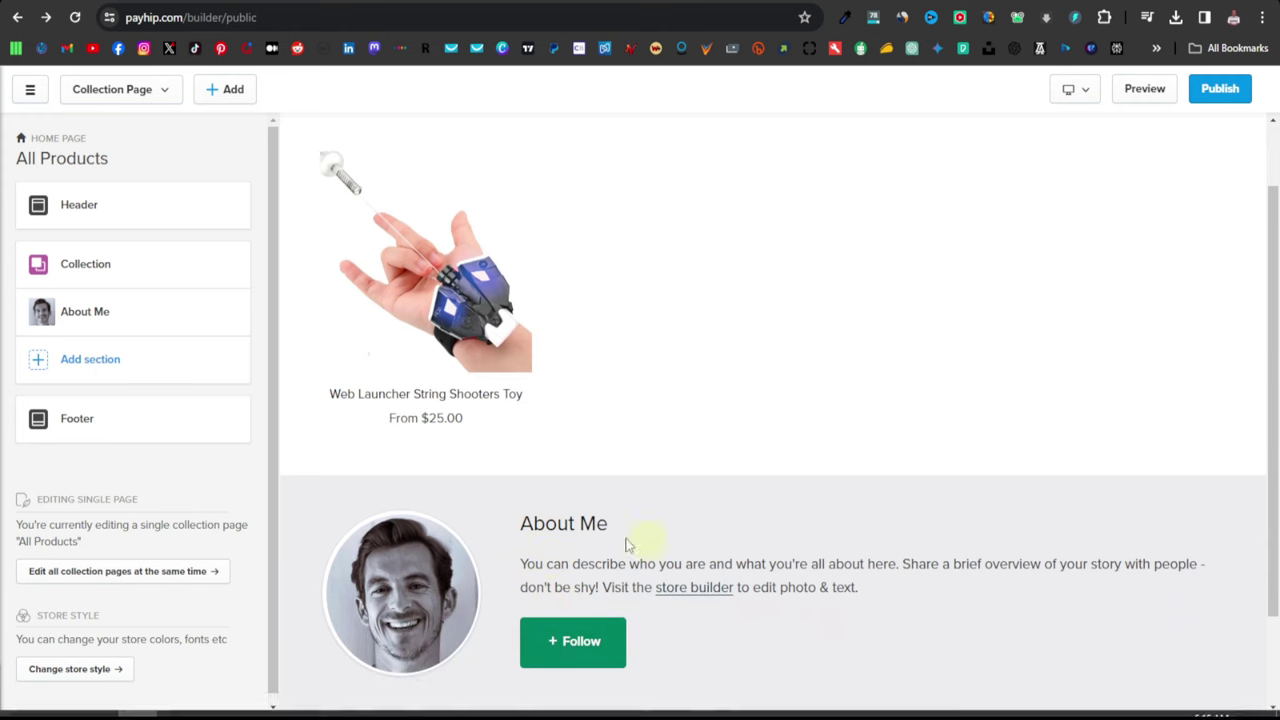
mouse_move(86, 326)
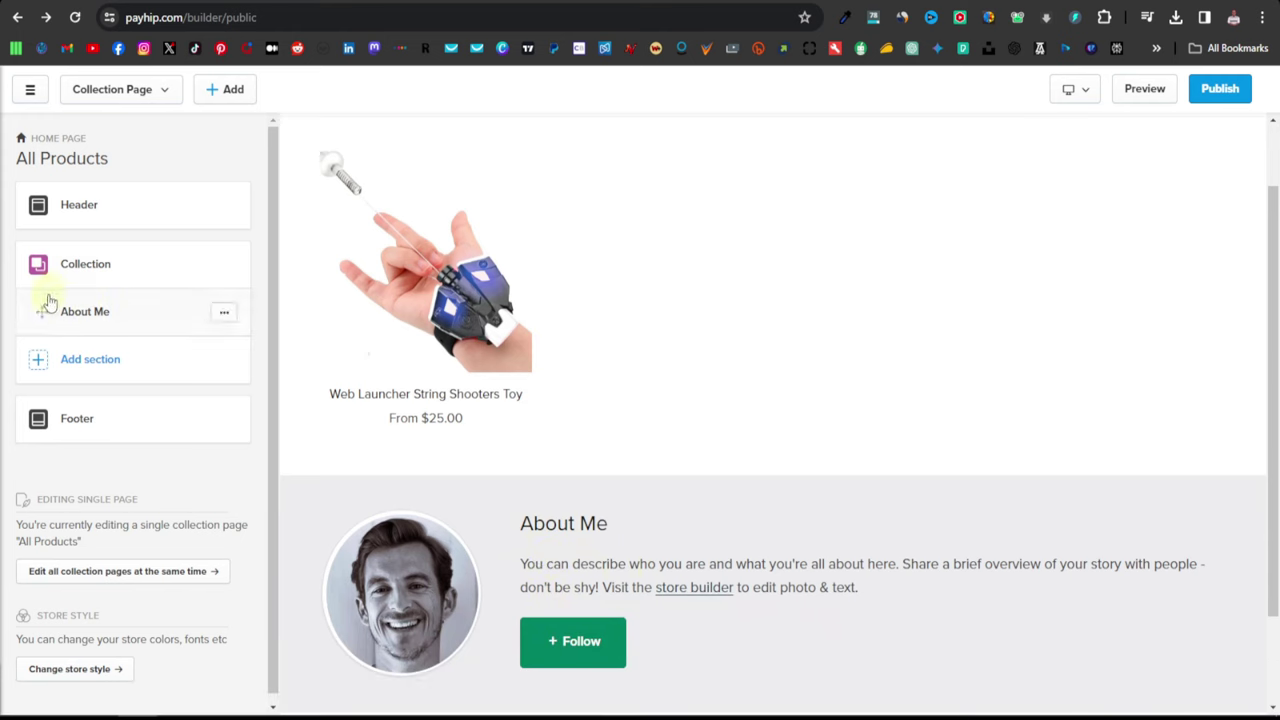
click(162, 318)
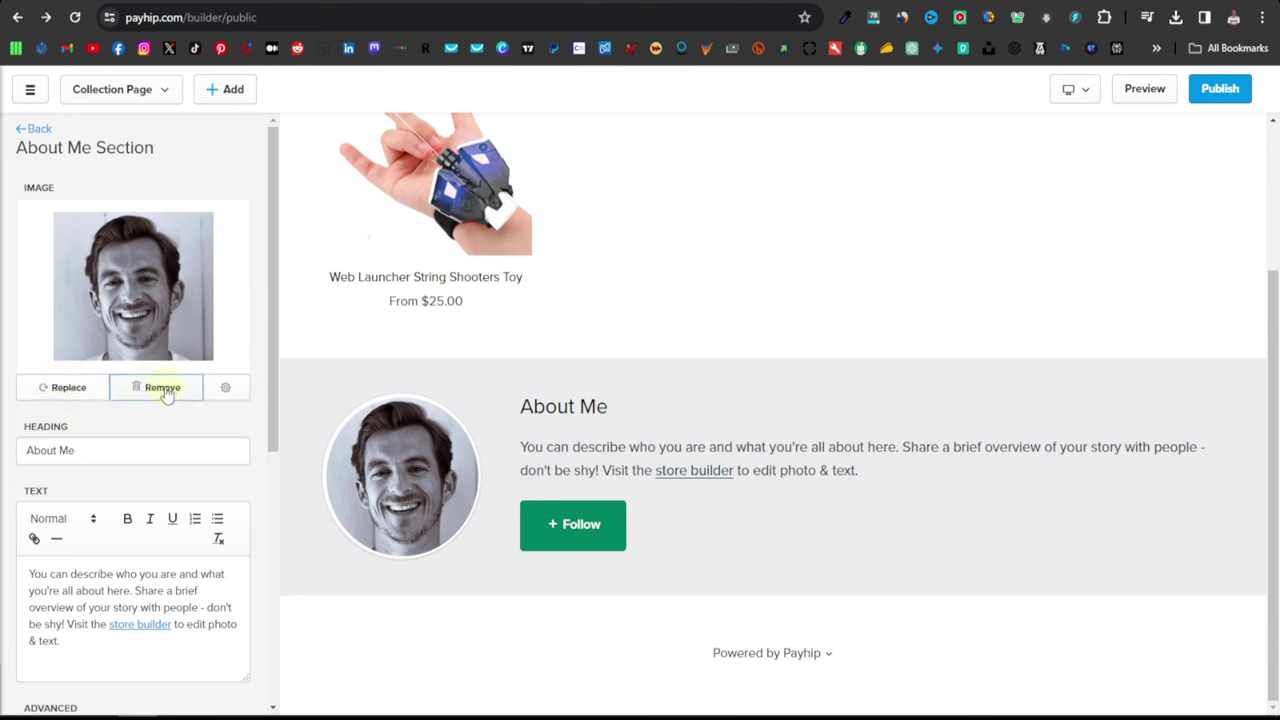
mouse_move(135, 289)
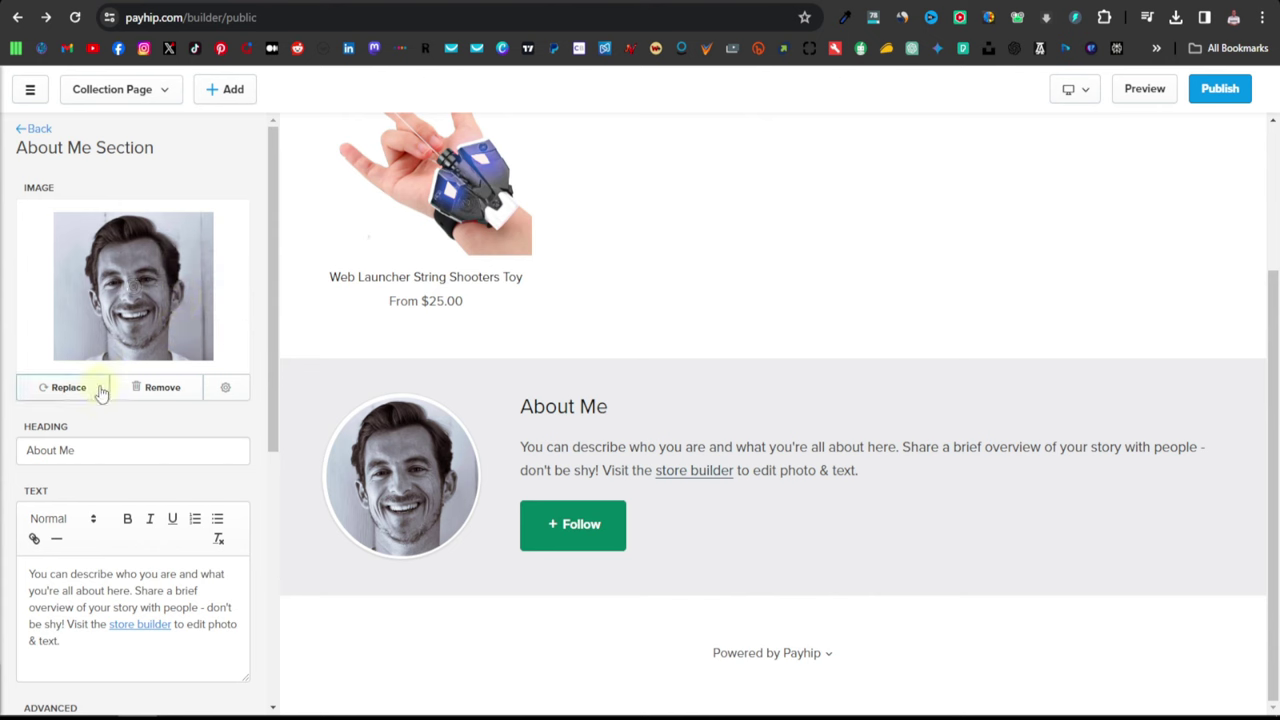
click(66, 390)
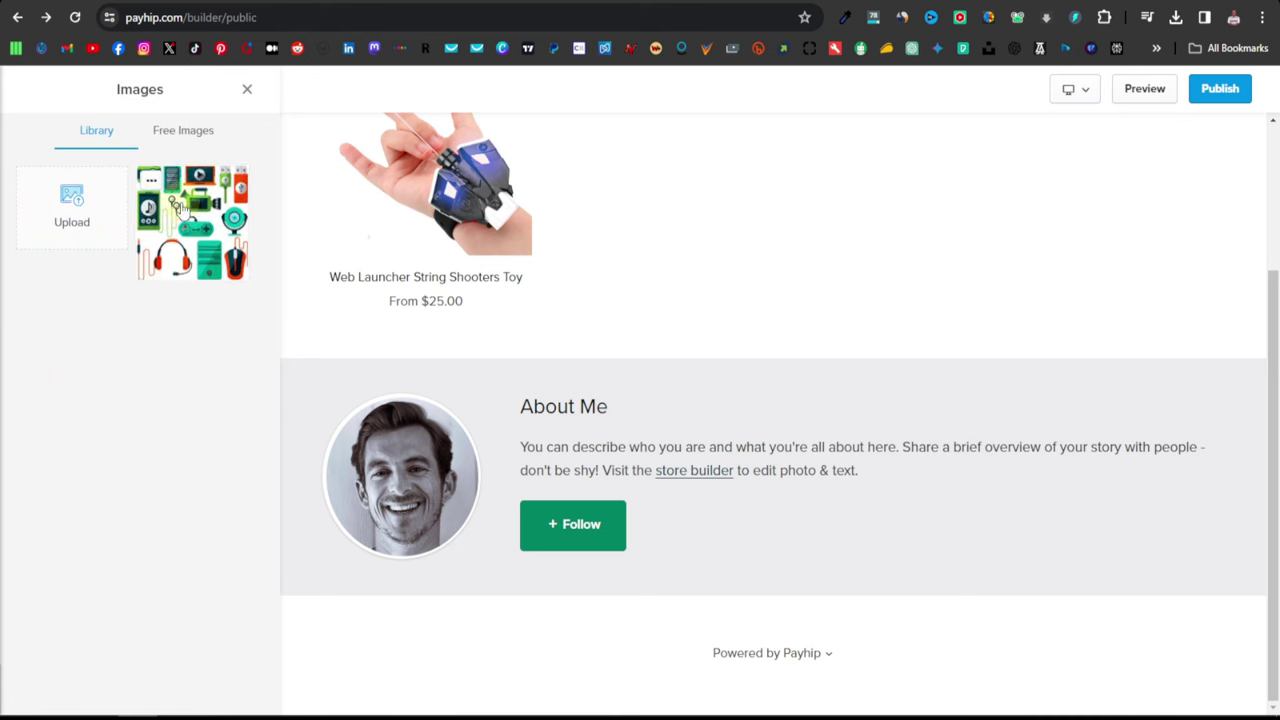
click(183, 207)
click(114, 689)
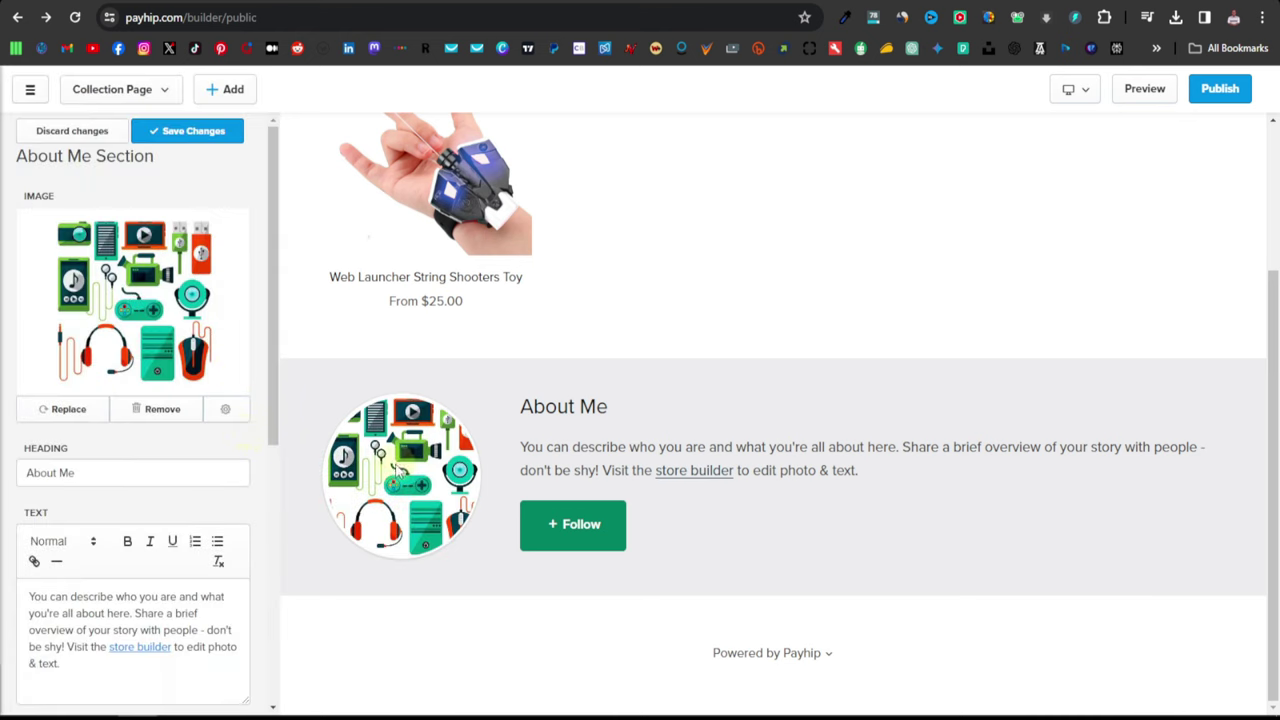
Change the About Me section's heading to "About Gadgets Galore"
click(557, 443)
drag(60, 472, 107, 477)
text(Gadgets Galore)
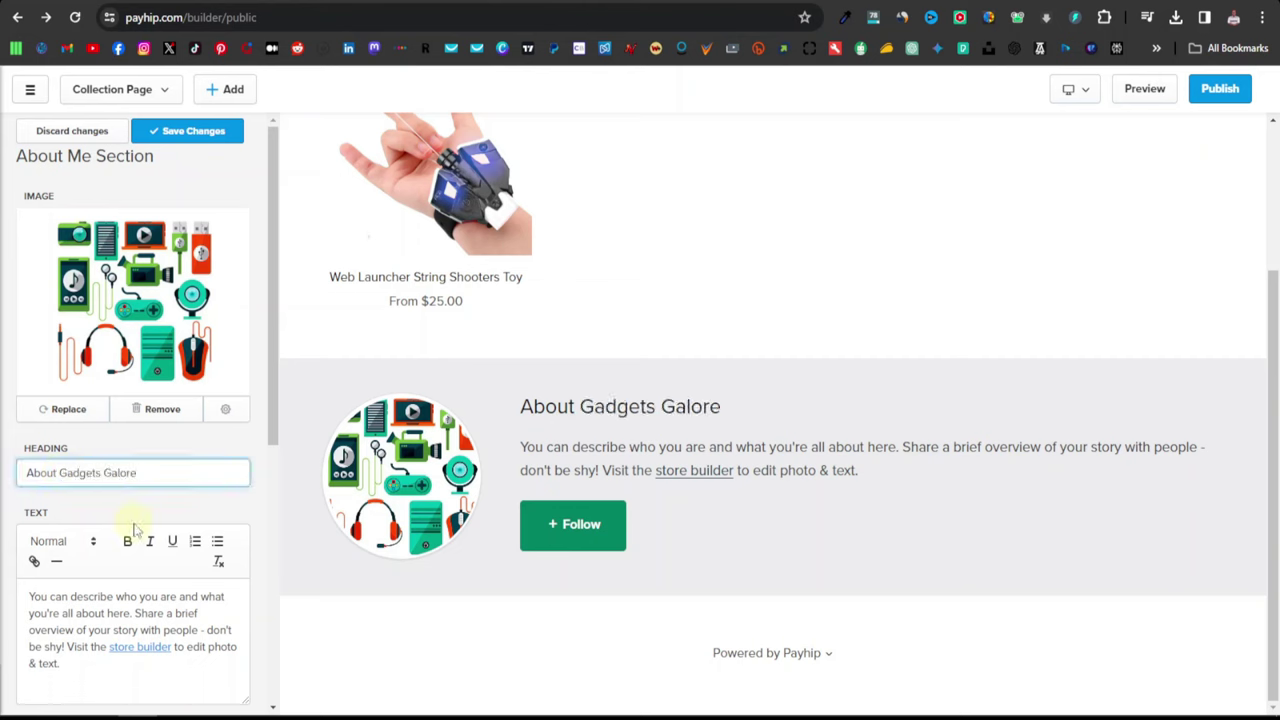
Replace the About Me placeholder text with a GadgetsGalore welcome presenting high-quality, innovative gadgets as daily home items or toys at affordable prices
scroll(40, 570, down, 1)
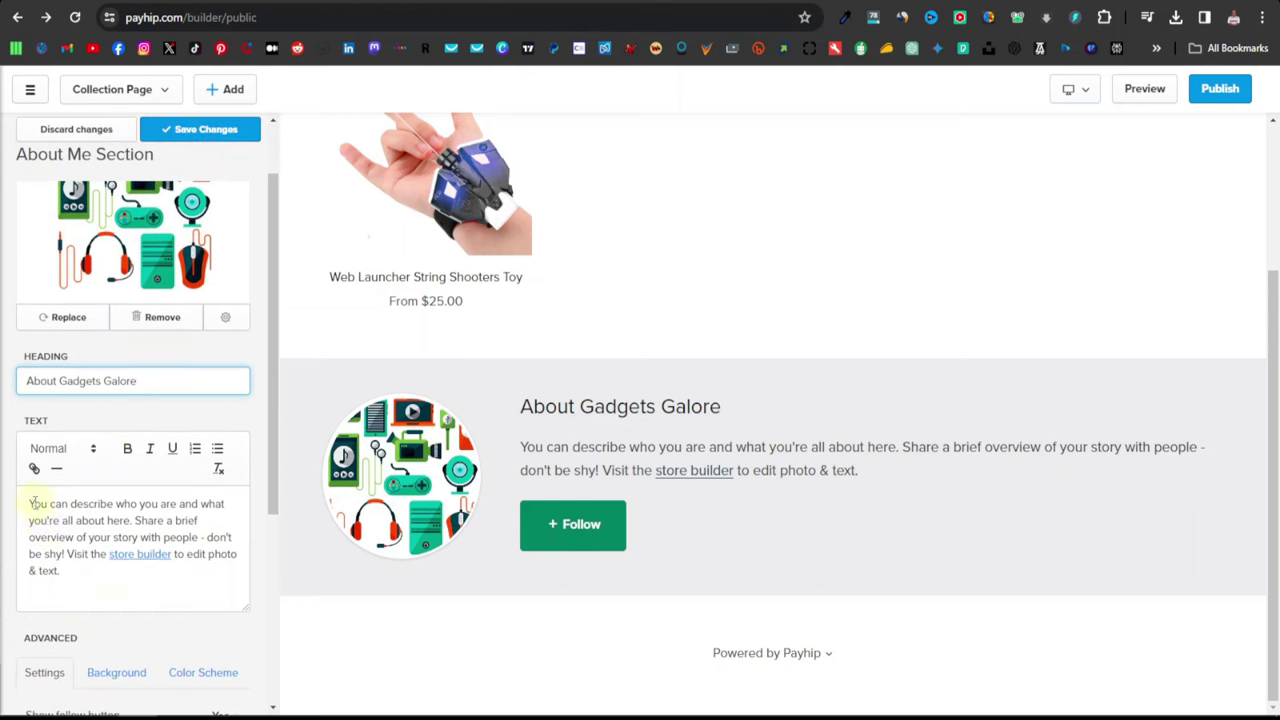
drag(31, 503, 192, 579)
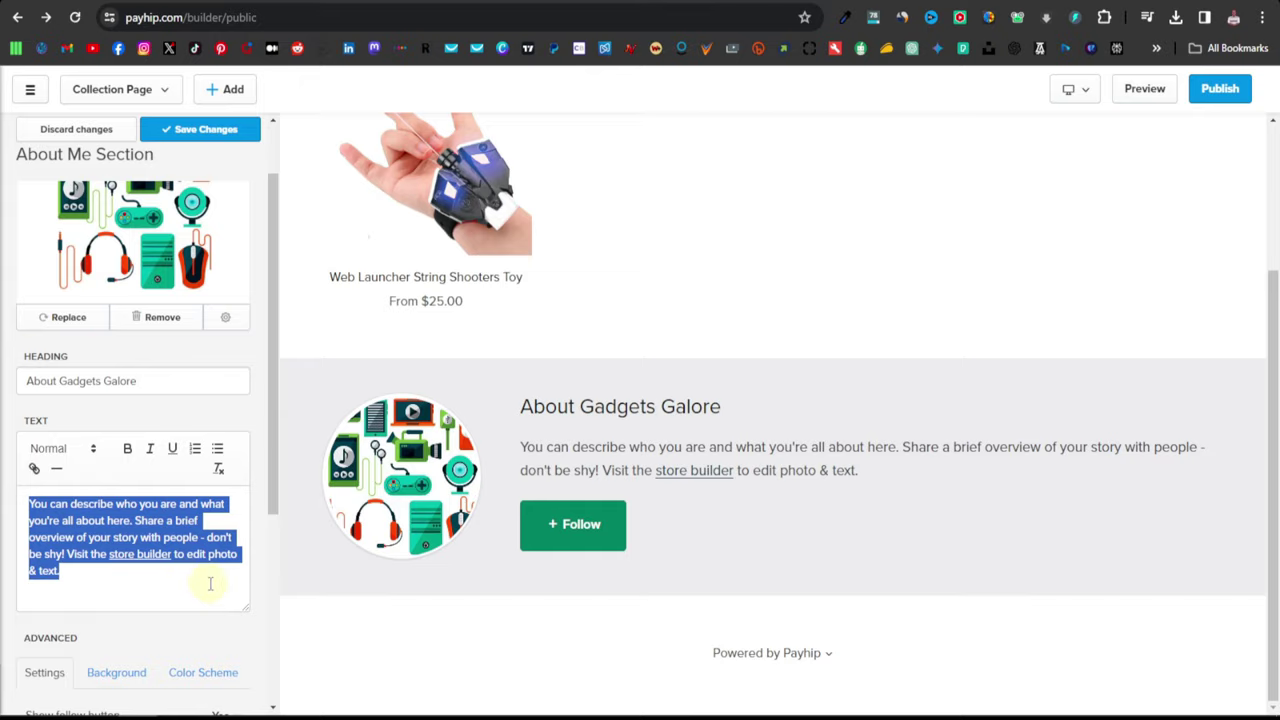
text(Welcome to GadgetsGalore! Here you will find high-quality and innovative gadgets that you can use as daily items at home or as toys for you or your kids all at affordable prices.)
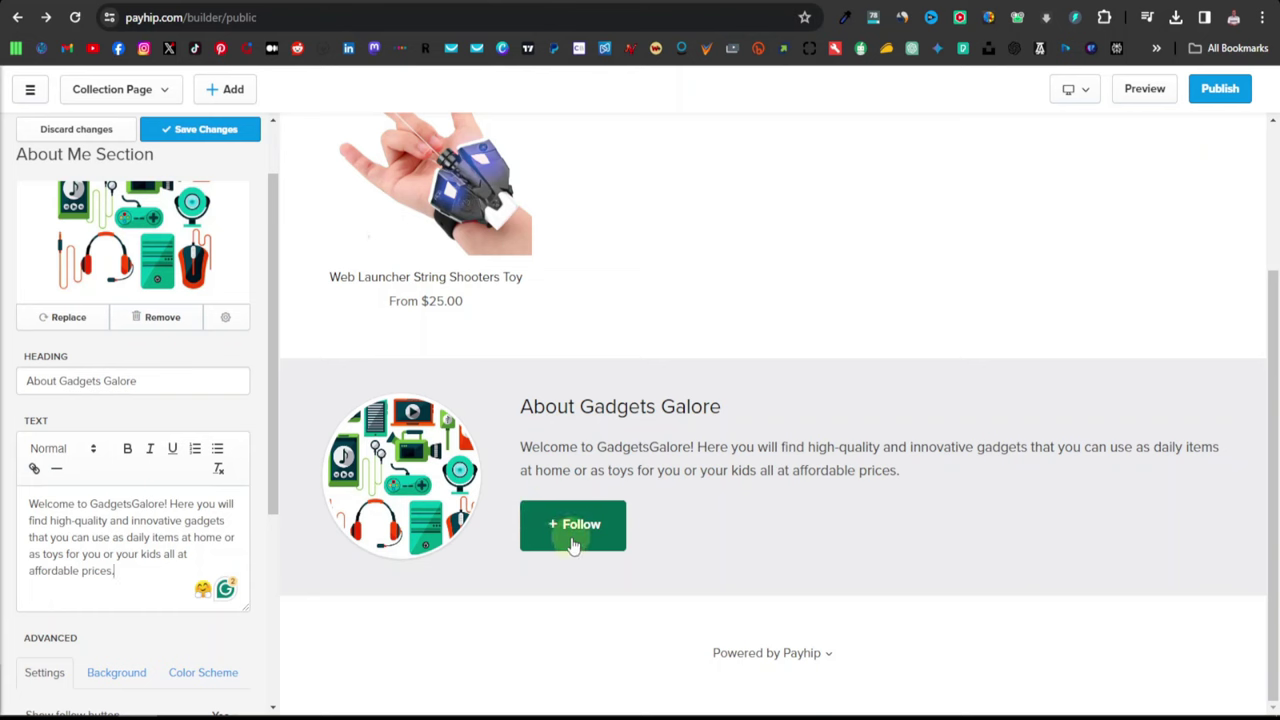
scroll(573, 543, up, 2)
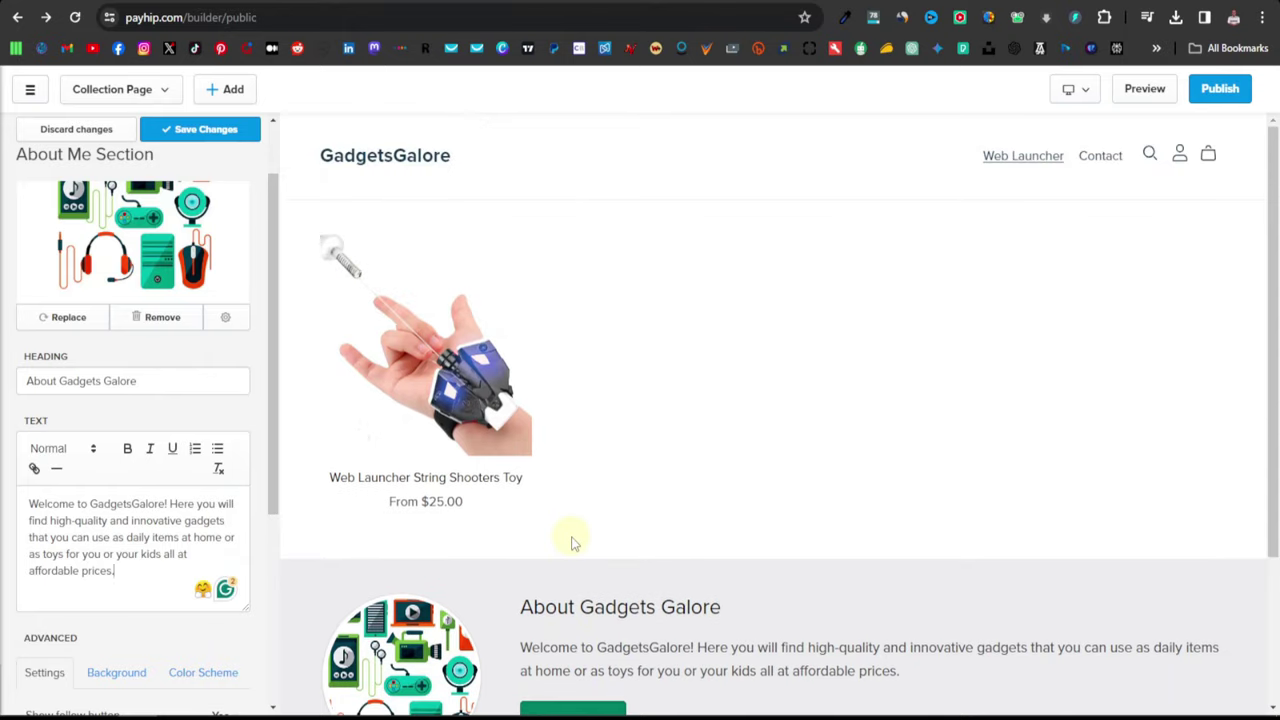
scroll(573, 543, down, 2)
scroll(571, 537, up, 2)
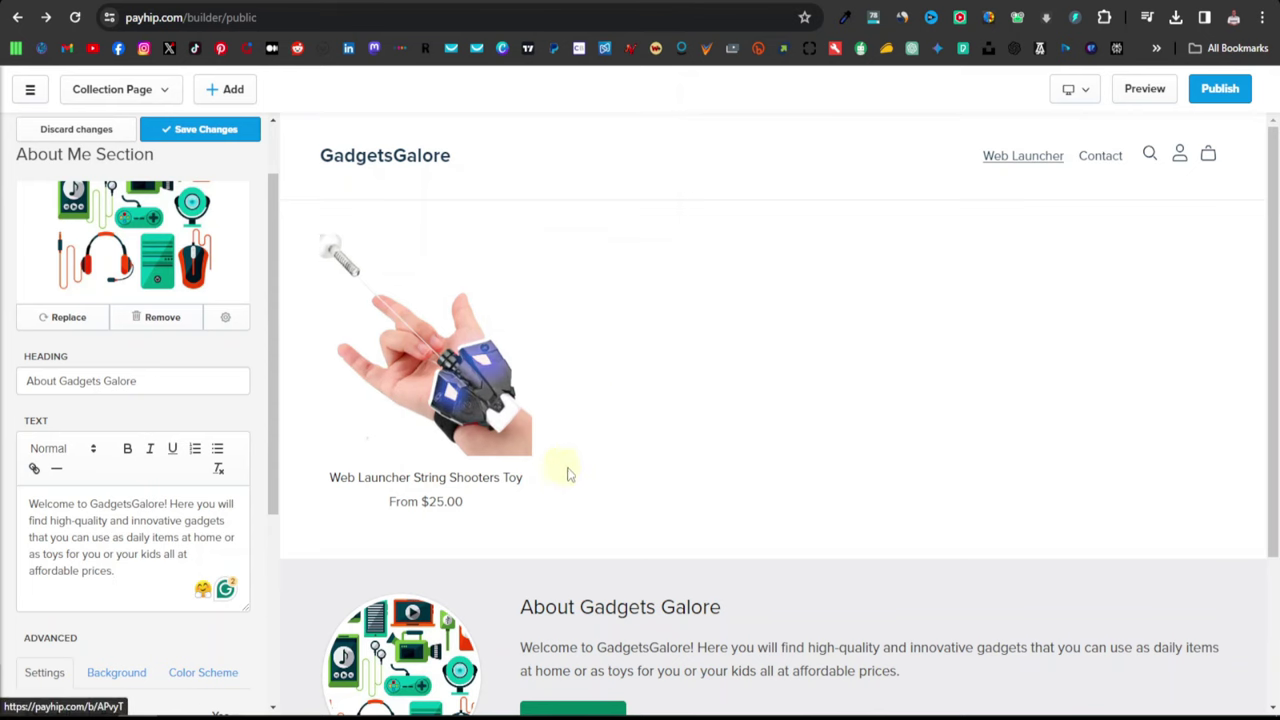
Switch to the existing example Payhip store and examine its blog posts, recommended business tools and About Me section
click(1229, 706)
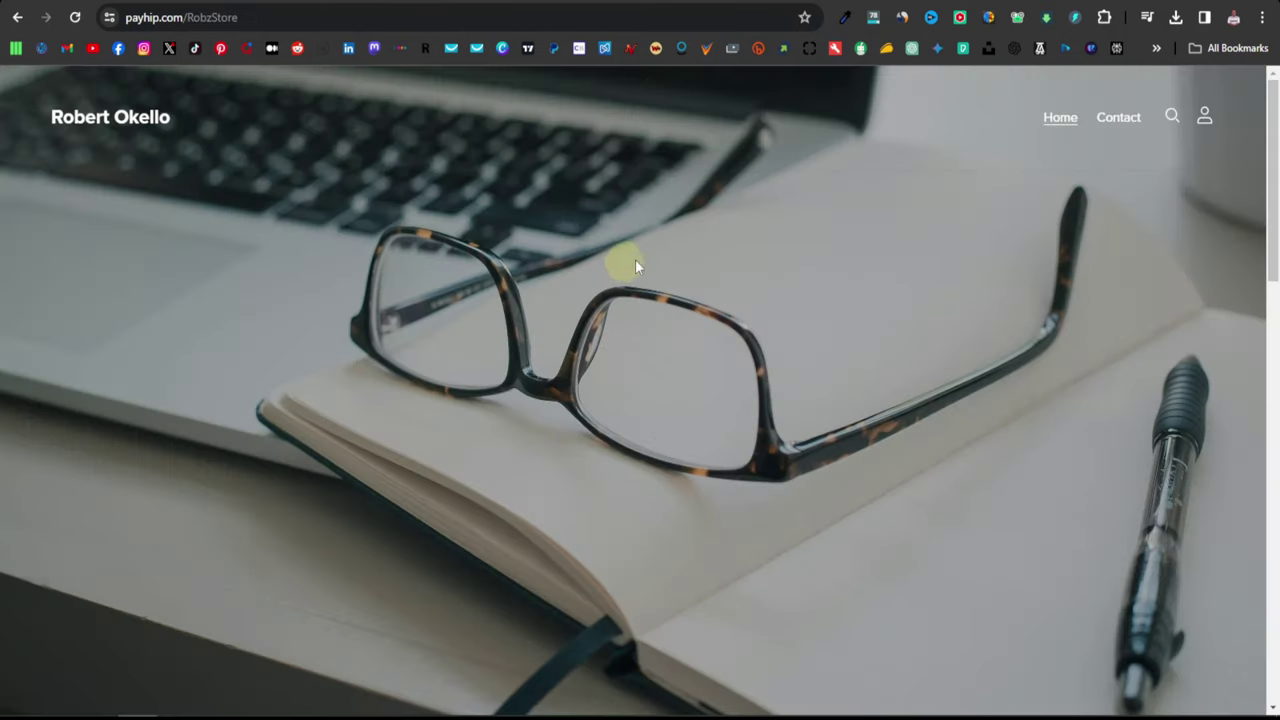
scroll(436, 260, down, 7)
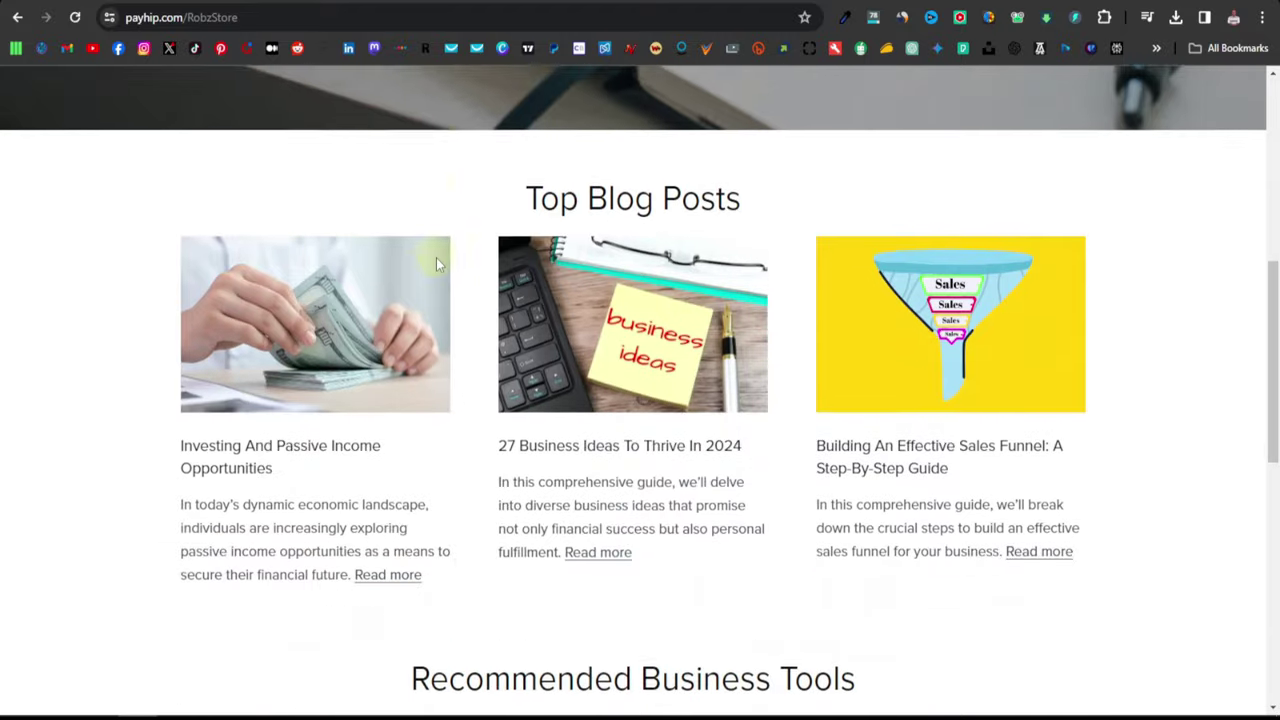
scroll(436, 257, up, 1)
scroll(285, 352, down, 1)
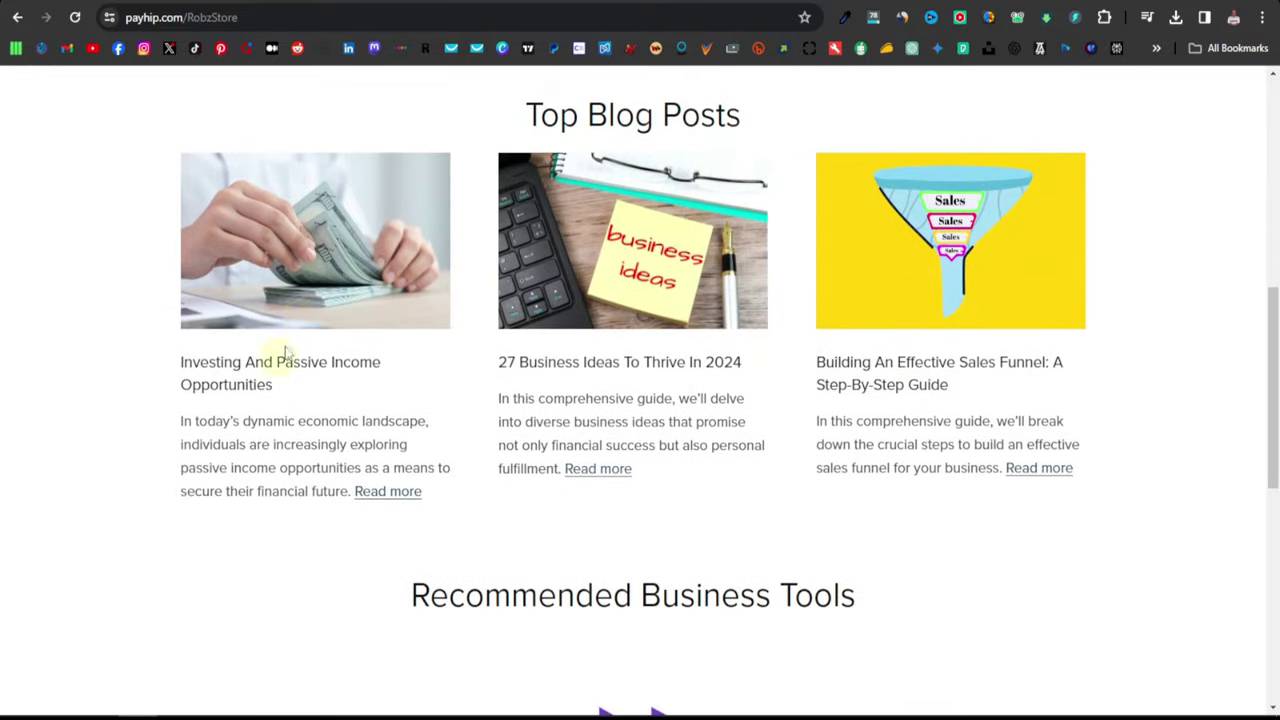
scroll(430, 320, down, 1)
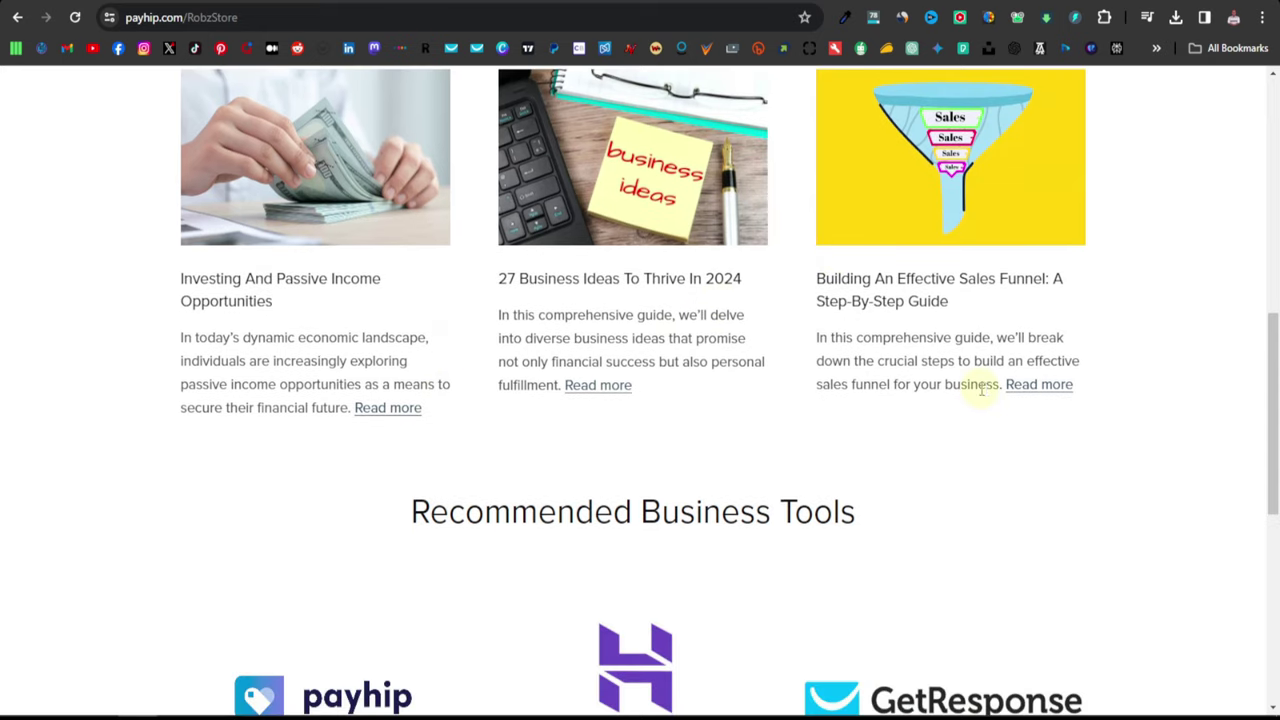
scroll(982, 388, down, 3)
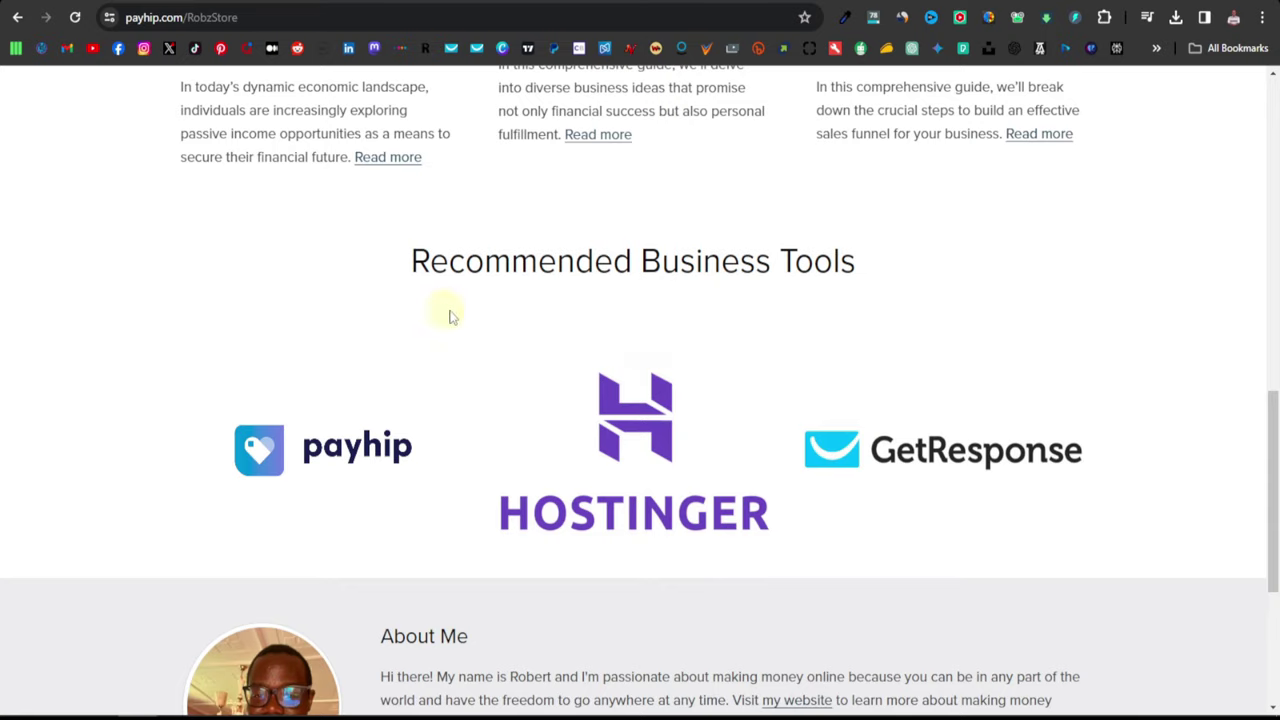
scroll(634, 314, down, 1)
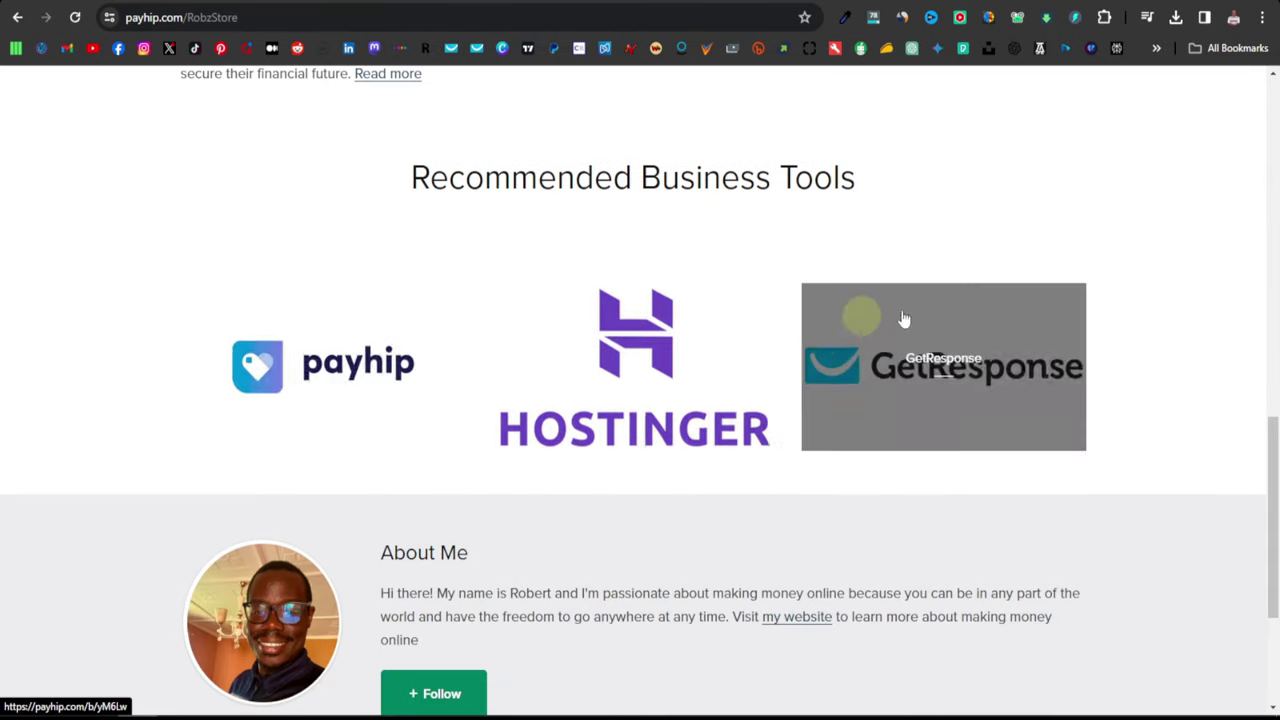
scroll(700, 360, down, 2)
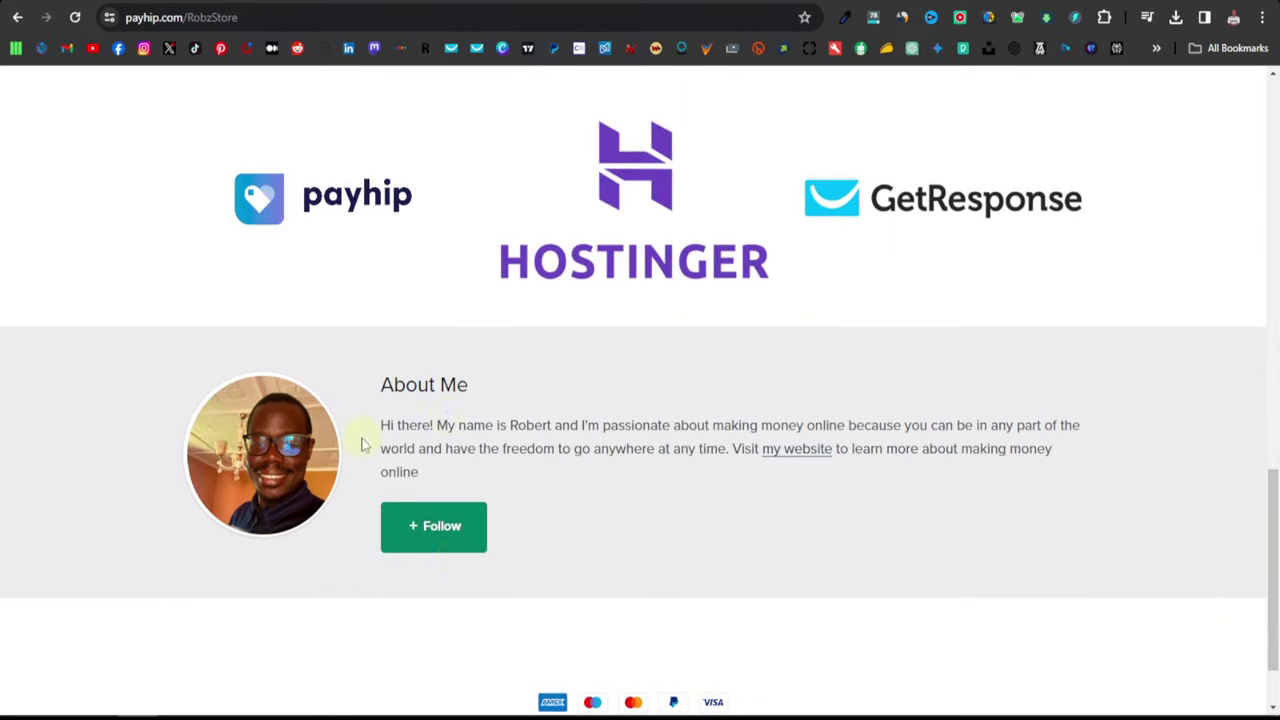
scroll(411, 440, up, 2)
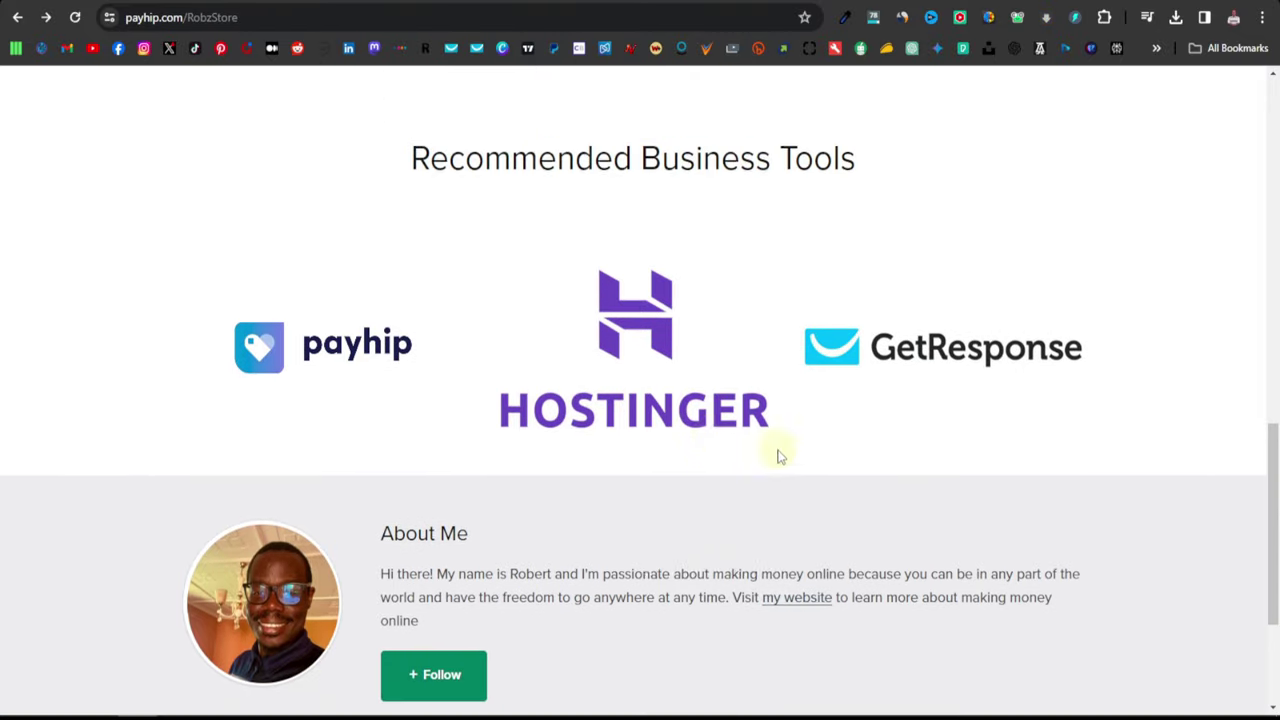
scroll(772, 435, up, 15)
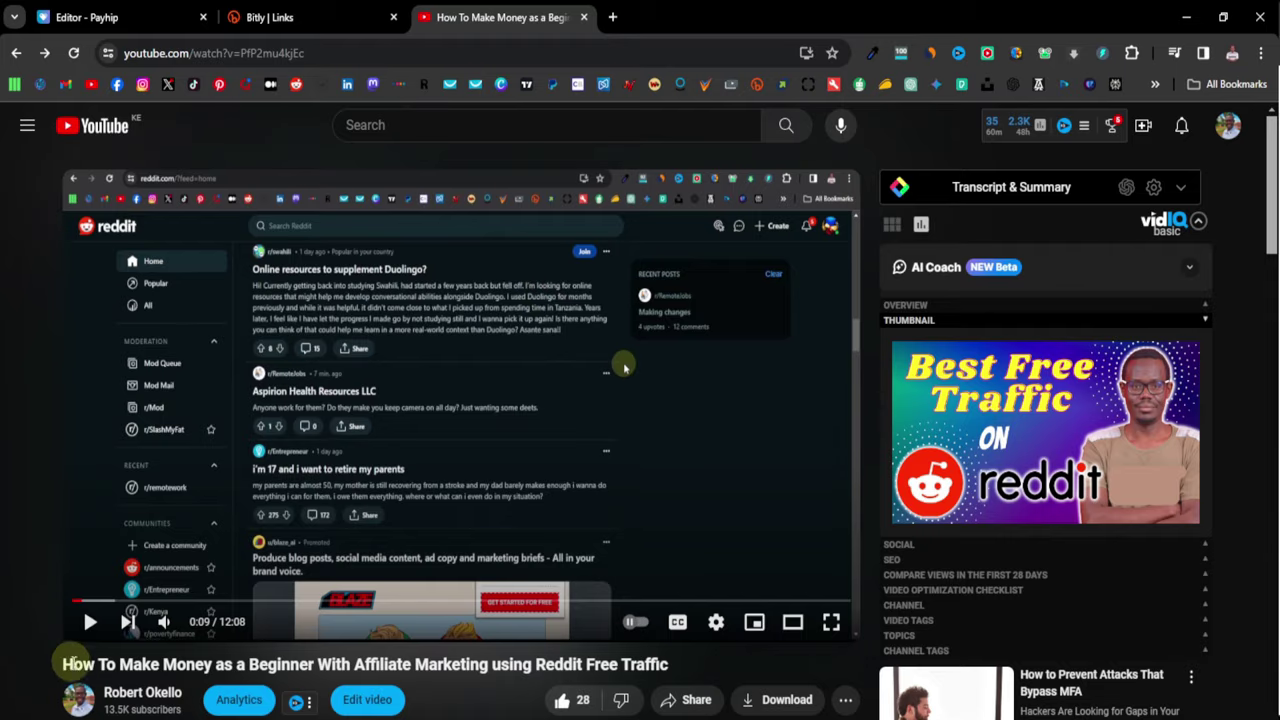
Locate the Payhip sign-up link in the description of the YouTube video about affiliate marketing with Reddit traffic
scroll(95, 575, down, 3)
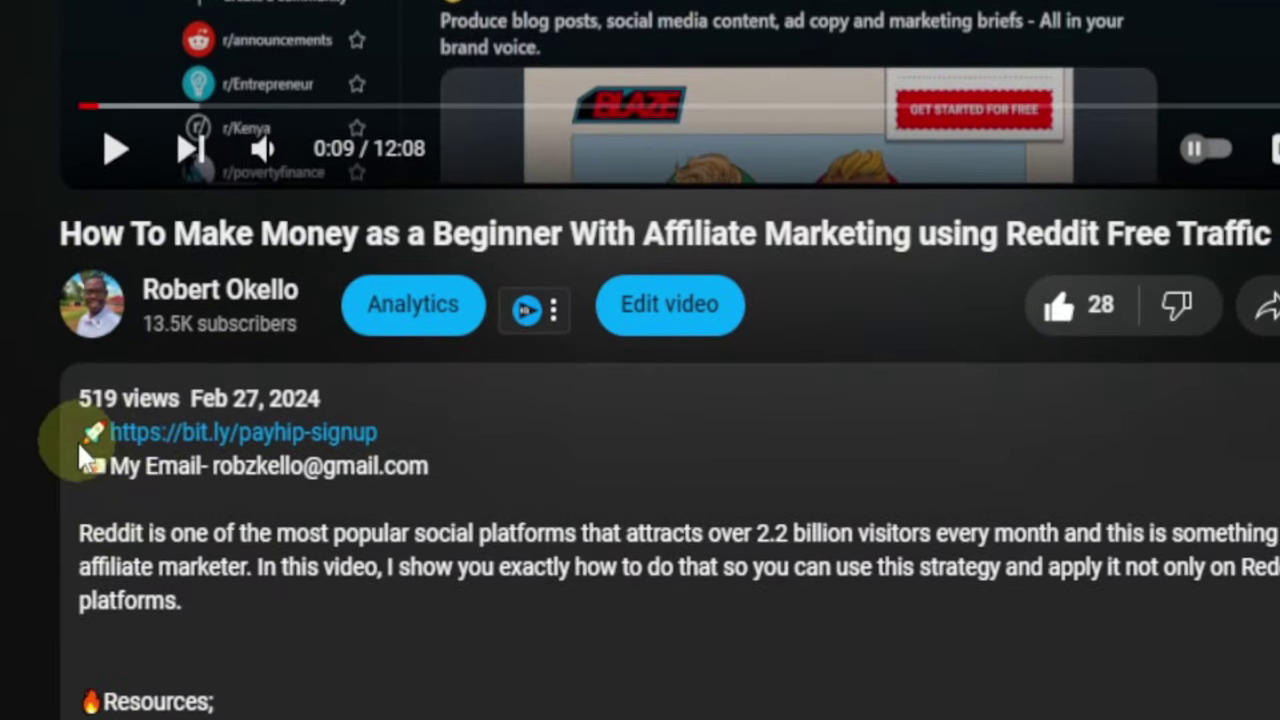
drag(105, 437, 392, 462)
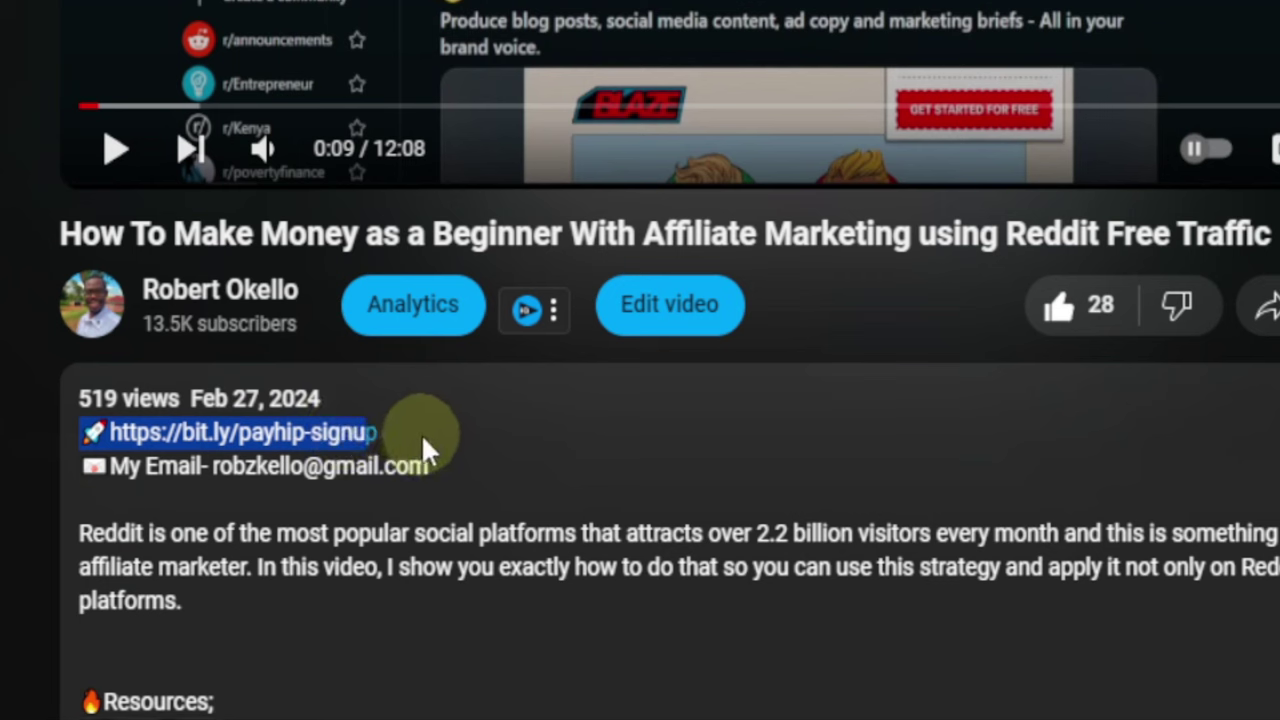
click(421, 433)
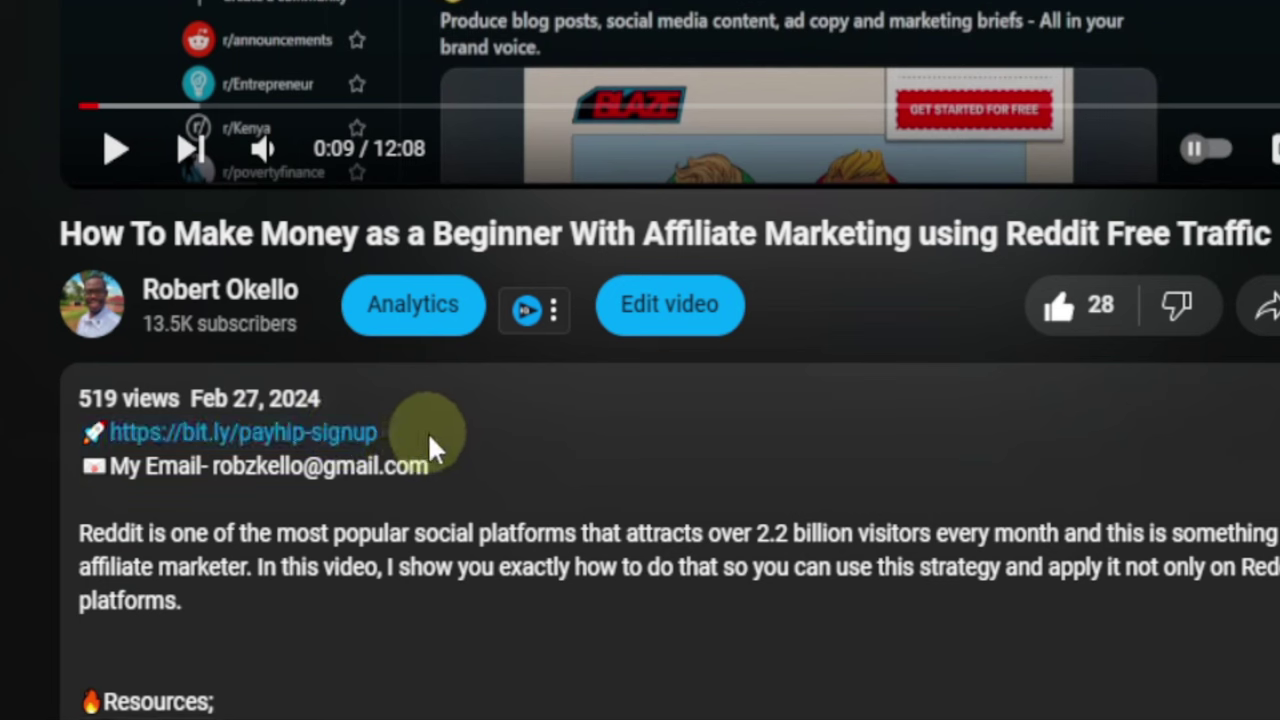